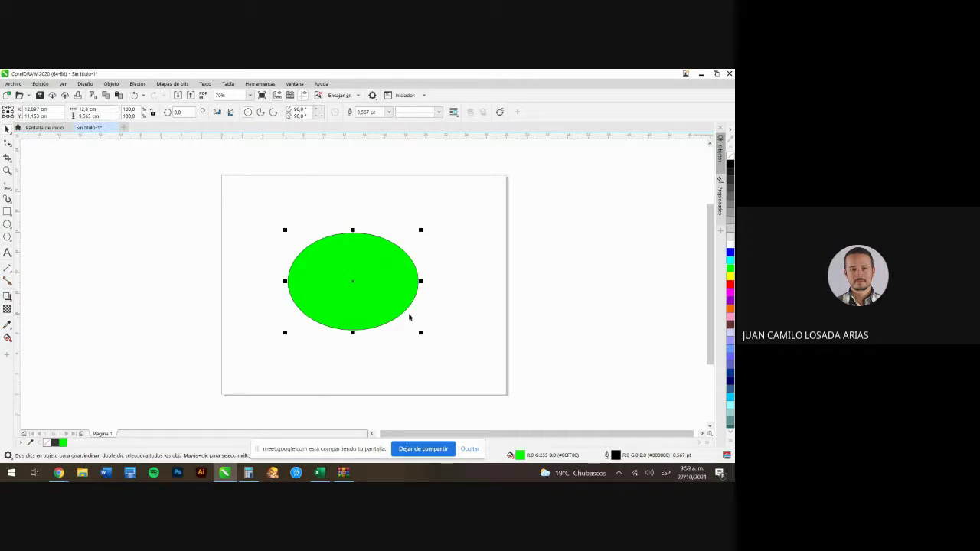
- Examine the green ellipse and its page at different zoom levels and pan positions
{"action": "scroll", "coordinate": [373, 267], "scroll_direction": "up", "scroll_amount": 2}
{"action": "scroll", "coordinate": [373, 267], "scroll_direction": "down", "scroll_amount": 2}
{"action": "scroll", "coordinate": [373, 267], "scroll_direction": "up", "scroll_amount": 2}
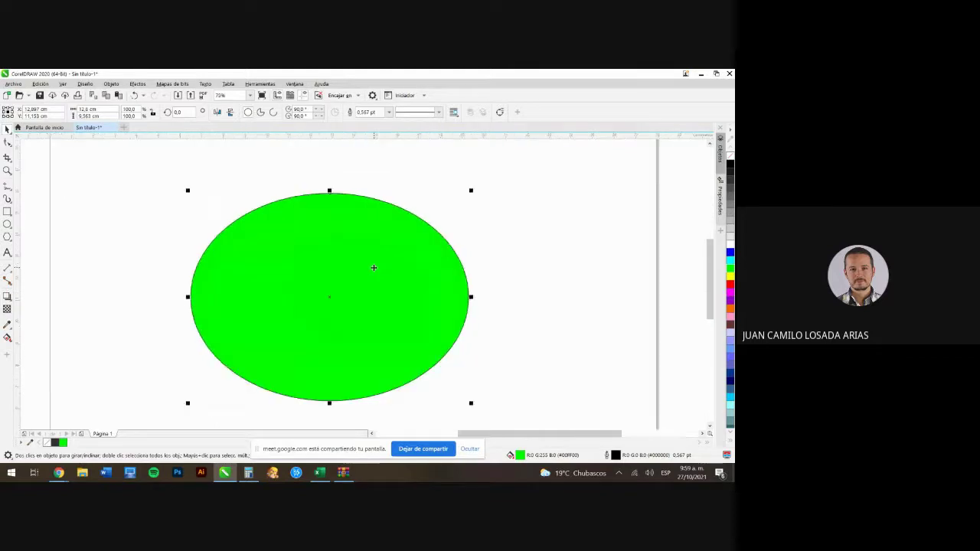
{"action": "scroll", "coordinate": [373, 267], "scroll_direction": "down", "scroll_amount": 3}
{"action": "scroll", "coordinate": [374, 267], "scroll_direction": "up", "scroll_amount": 3}
{"action": "scroll", "coordinate": [374, 267], "scroll_direction": "down", "scroll_amount": 2}
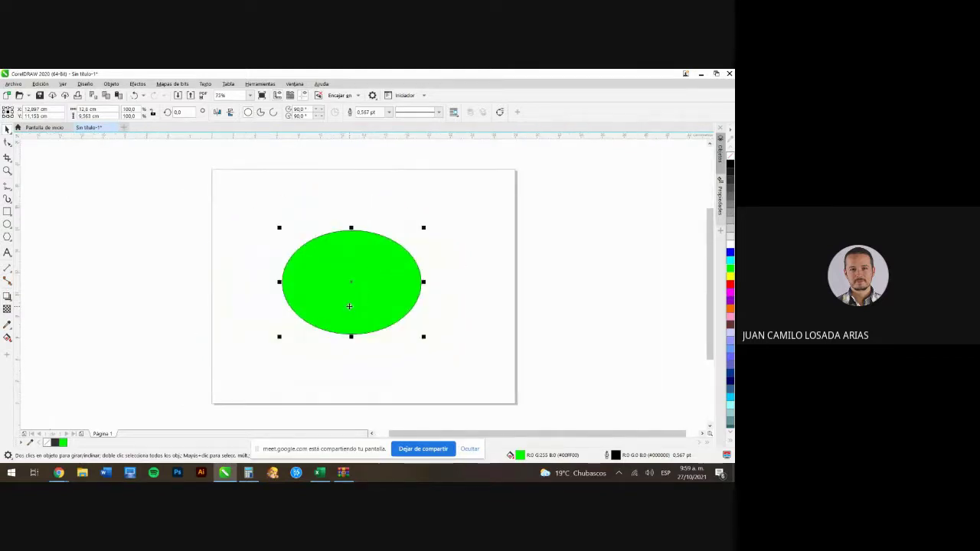
{"action": "scroll", "coordinate": [353, 289], "scroll_direction": "up", "scroll_amount": 3}
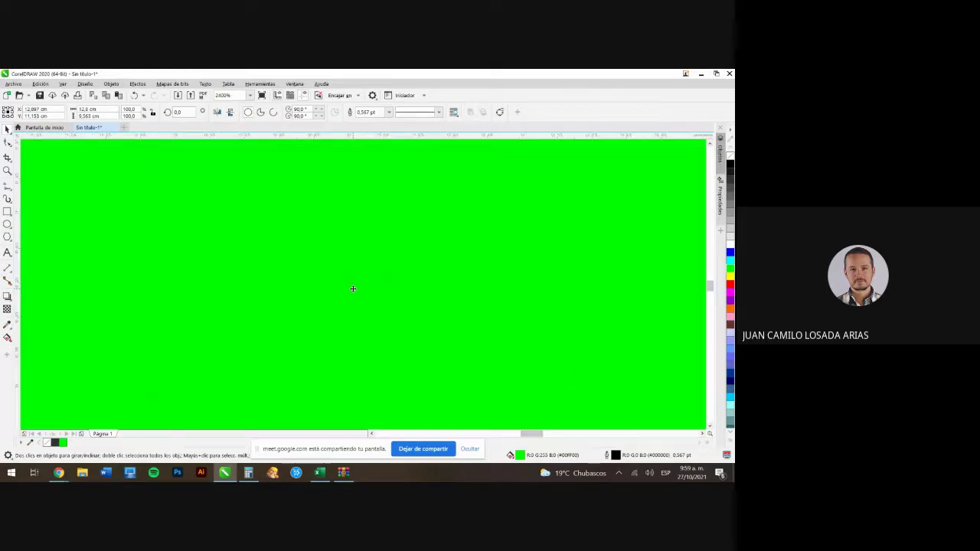
{"action": "scroll", "coordinate": [352, 288], "scroll_direction": "down", "scroll_amount": 5}
{"action": "scroll", "coordinate": [353, 287], "scroll_direction": "up", "scroll_amount": 4}
{"action": "scroll", "coordinate": [355, 288], "scroll_direction": "down", "scroll_amount": 1}
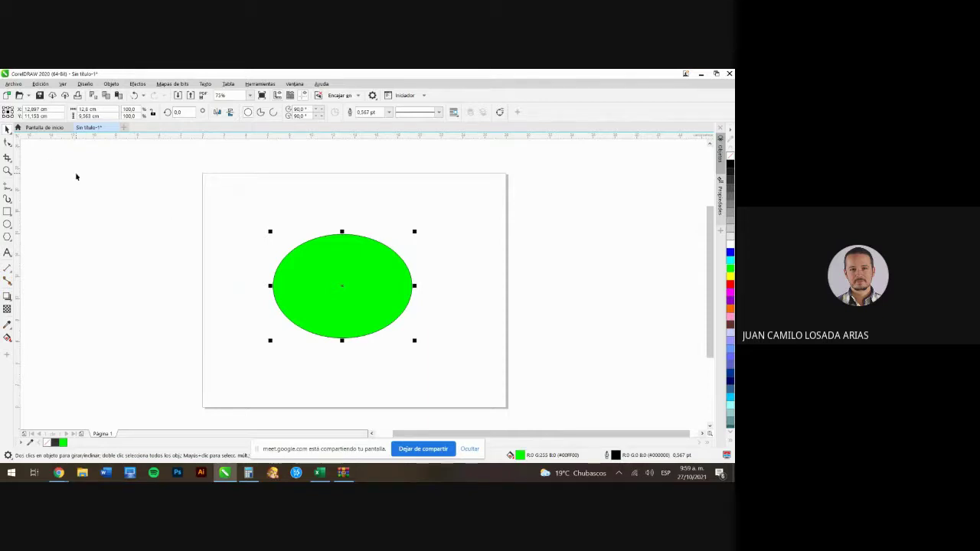
{"action": "scroll", "coordinate": [76, 177], "scroll_direction": "up", "scroll_amount": 10}
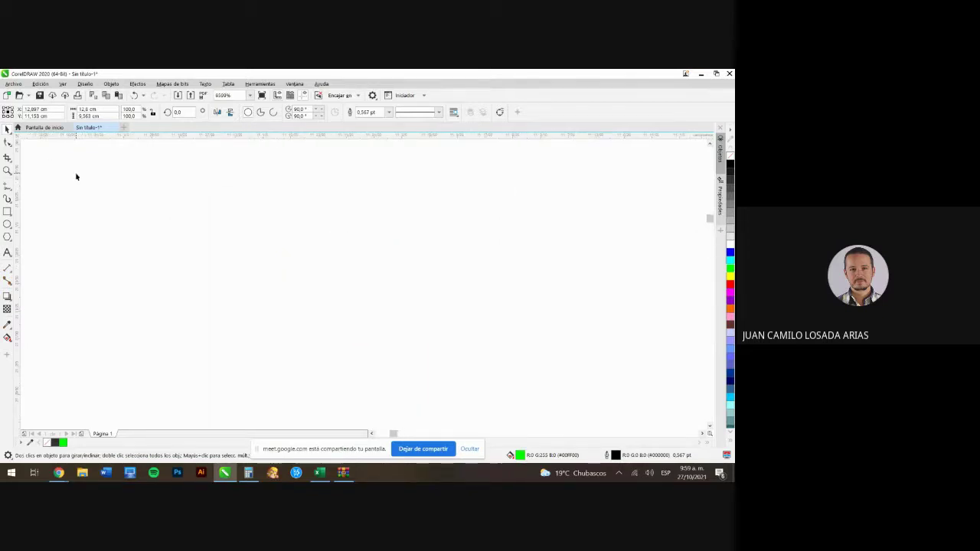
{"action": "scroll", "coordinate": [75, 177], "scroll_direction": "down", "scroll_amount": 10}
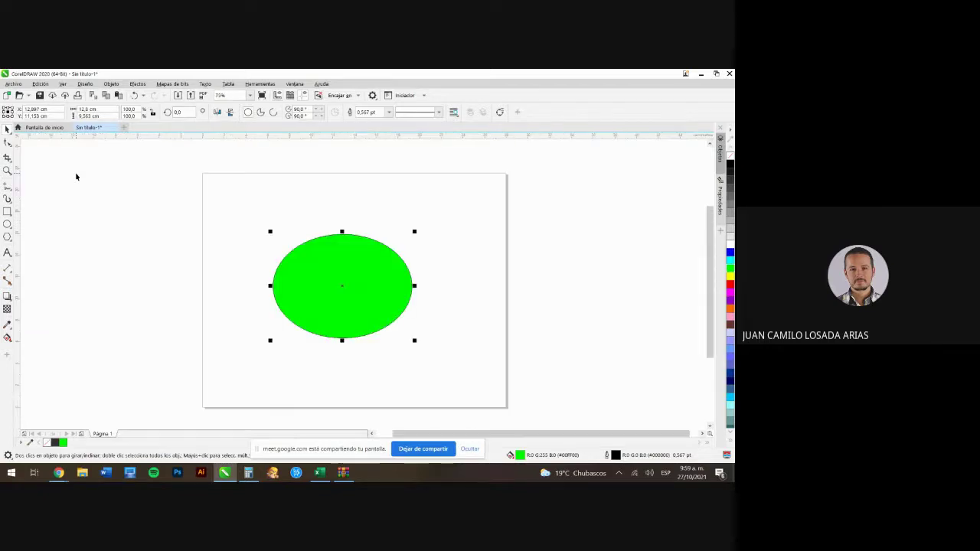
{"action": "scroll", "coordinate": [75, 177], "scroll_direction": "down", "scroll_amount": 3}
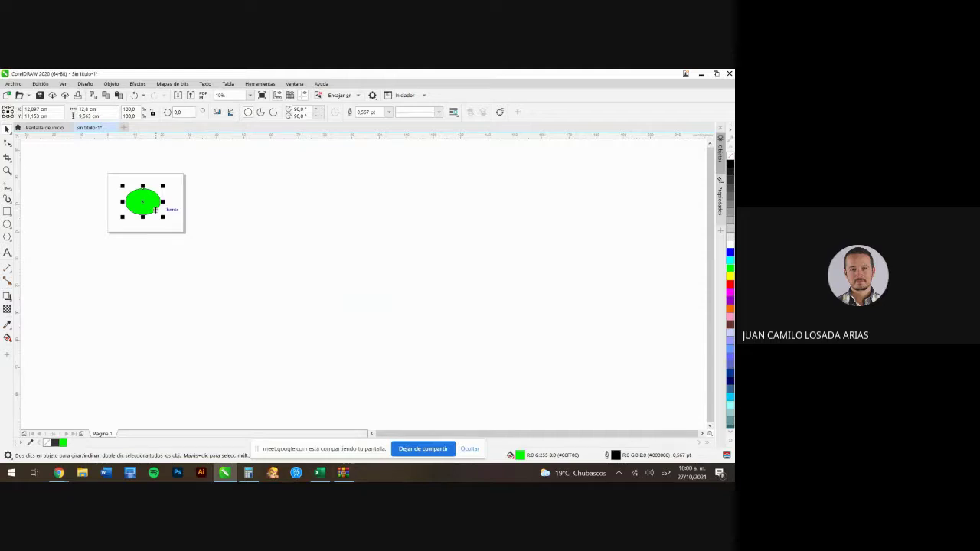
{"action": "scroll", "coordinate": [155, 209], "scroll_direction": "up", "scroll_amount": 11}
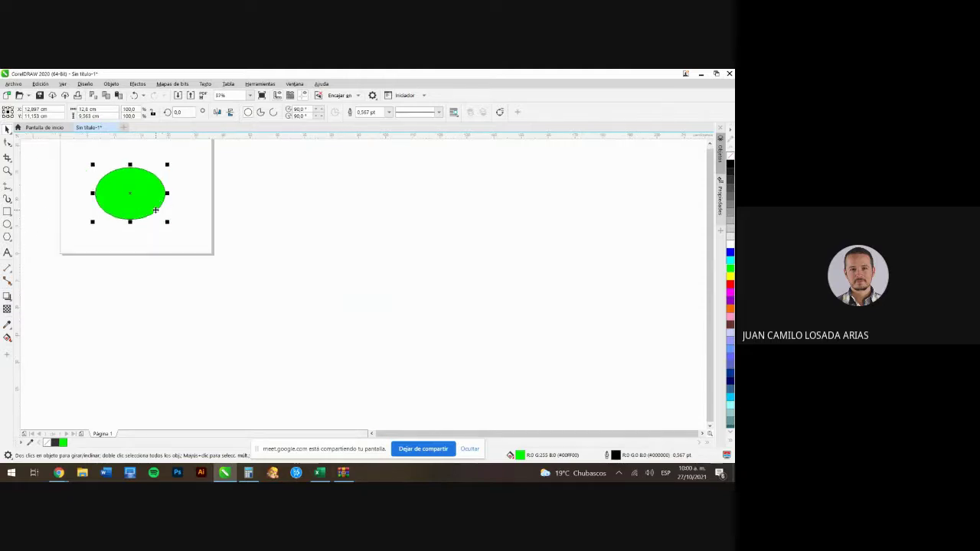
{"action": "scroll", "coordinate": [155, 209], "scroll_direction": "down", "scroll_amount": 12}
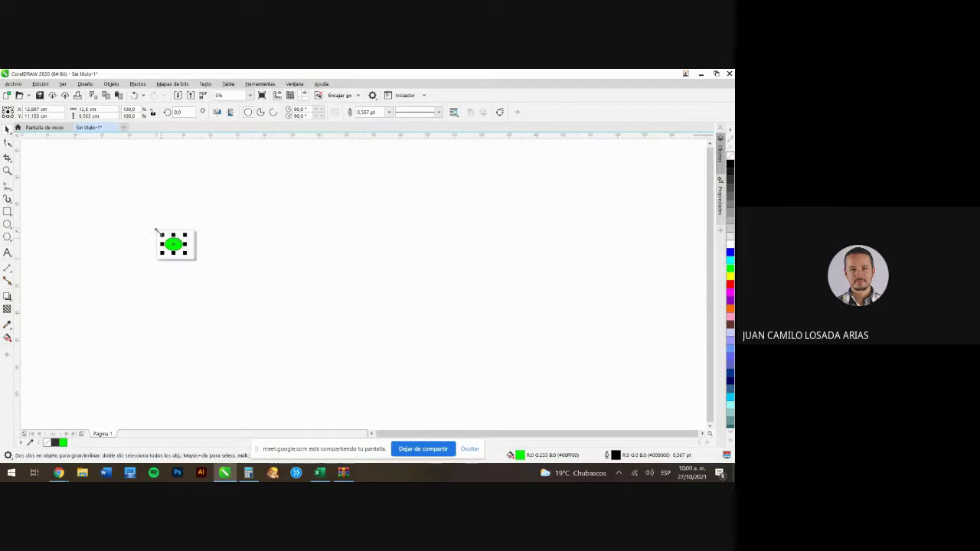
{"action": "left_click", "coordinate": [99, 184]}
{"action": "left_click_drag", "start_coordinate": [153, 218], "coordinate": [236, 282]}
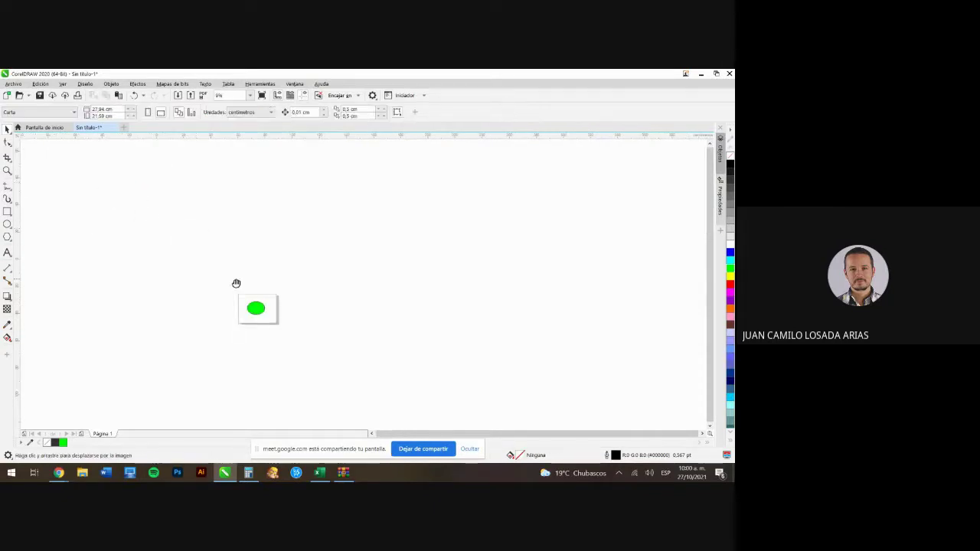
{"action": "scroll", "coordinate": [278, 320], "scroll_direction": "up", "scroll_amount": 2}
{"action": "scroll", "coordinate": [302, 313], "scroll_direction": "up", "scroll_amount": 2}
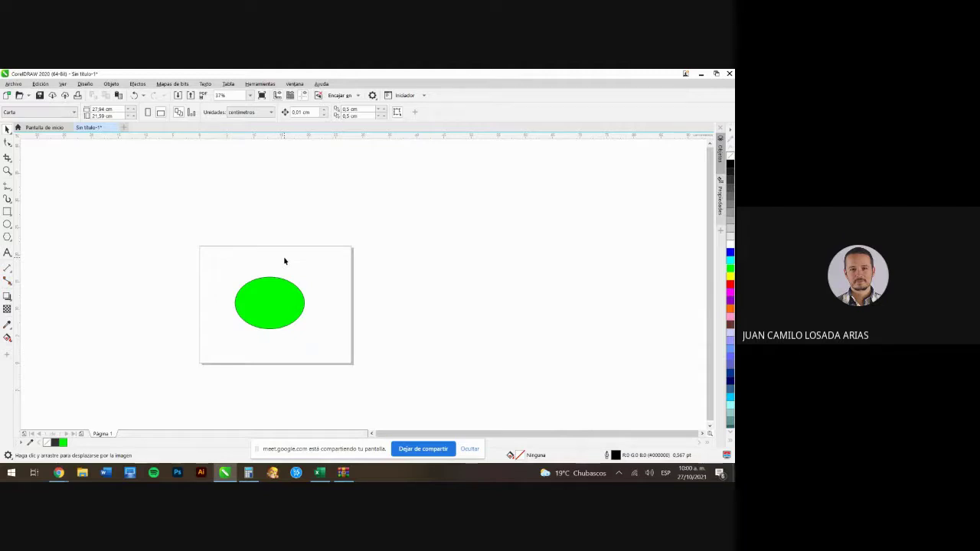
{"action": "left_click_drag", "start_coordinate": [284, 260], "coordinate": [380, 237]}
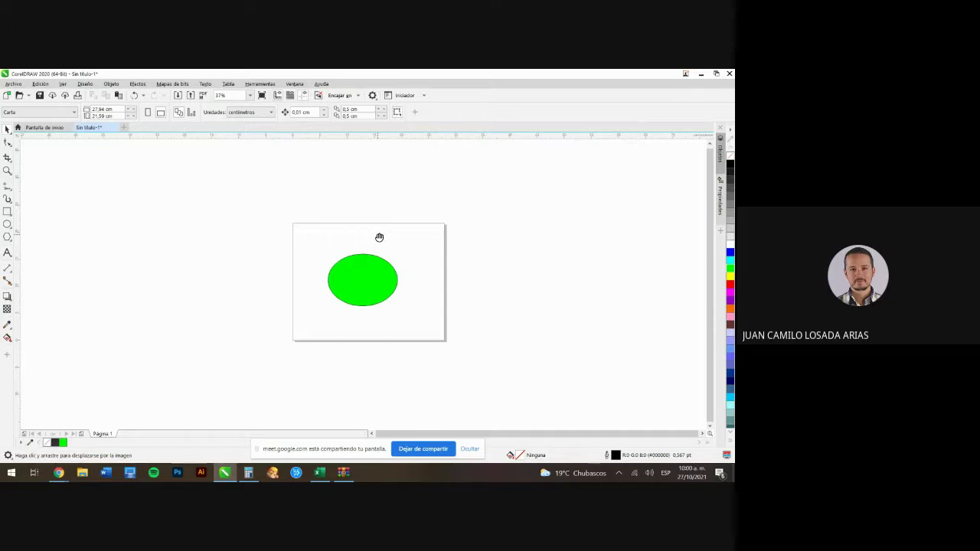
- Select the green ellipse and move it off the page, beside the page's right edge
{"action": "left_click", "coordinate": [361, 291]}
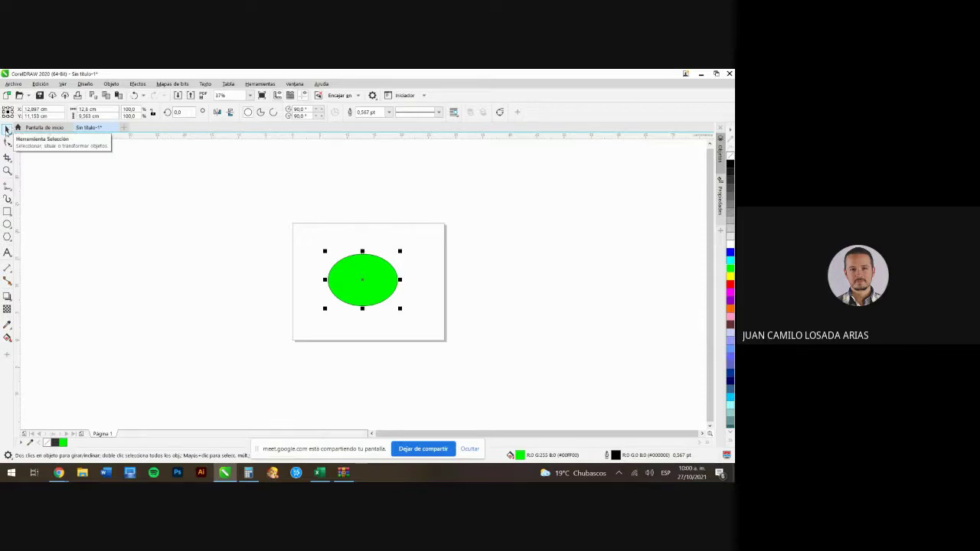
{"action": "left_click", "coordinate": [217, 267]}
{"action": "left_click", "coordinate": [387, 269]}
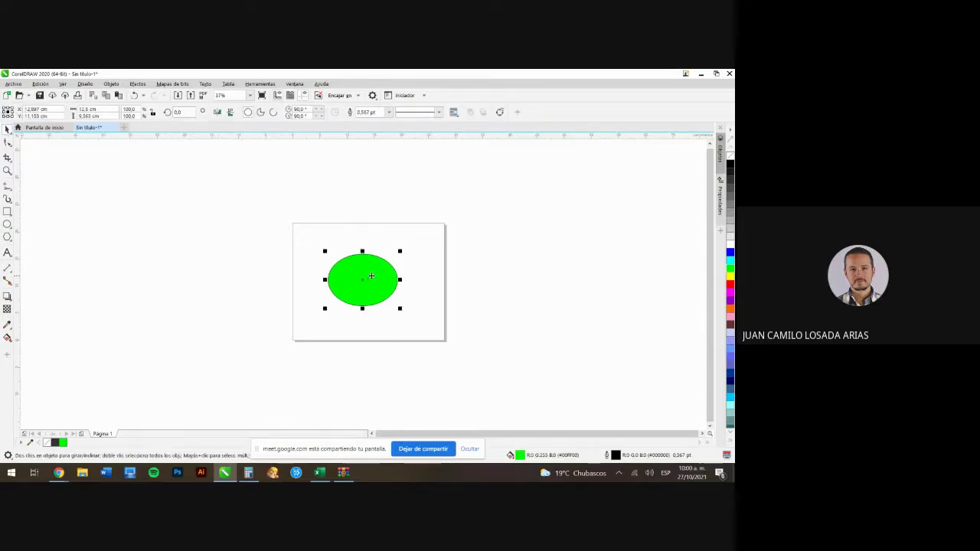
{"action": "left_click", "coordinate": [260, 285]}
{"action": "left_click_drag", "start_coordinate": [362, 279], "coordinate": [499, 258]}
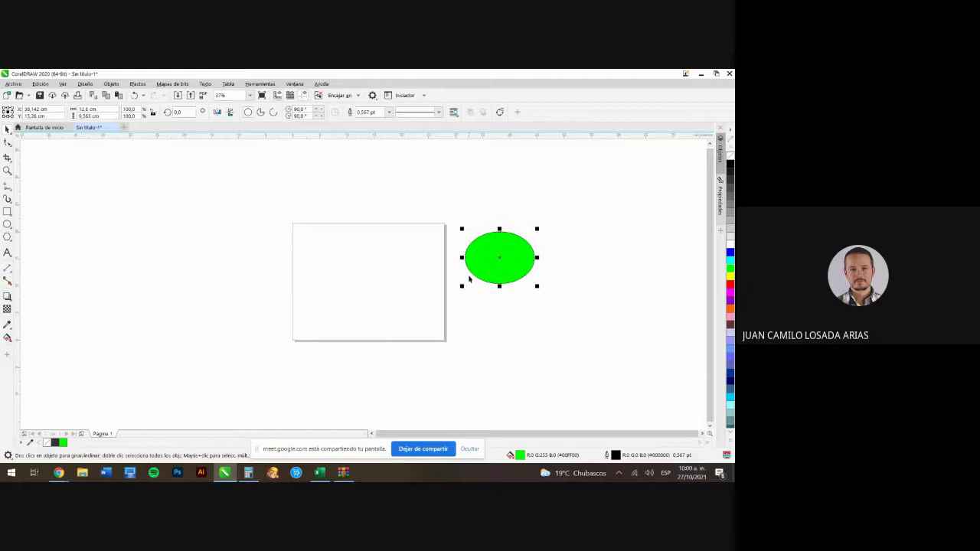
- Resize the green ellipse to a narrow upright shape about 5.4 × 16 cm and move it to the middle of the page
{"action": "left_click_drag", "start_coordinate": [461, 285], "coordinate": [288, 410]}
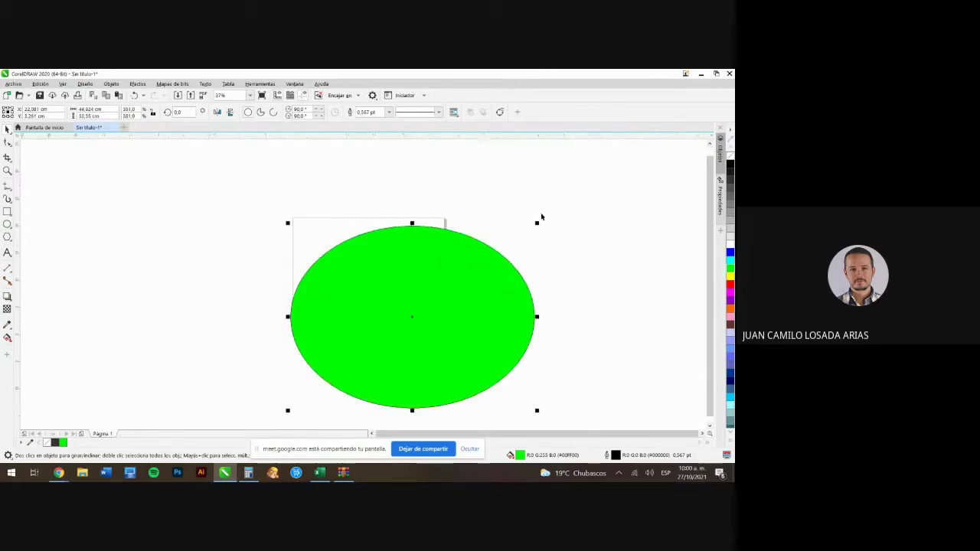
{"action": "left_click_drag", "start_coordinate": [536, 223], "coordinate": [359, 344]}
{"action": "left_click", "coordinate": [378, 295]}
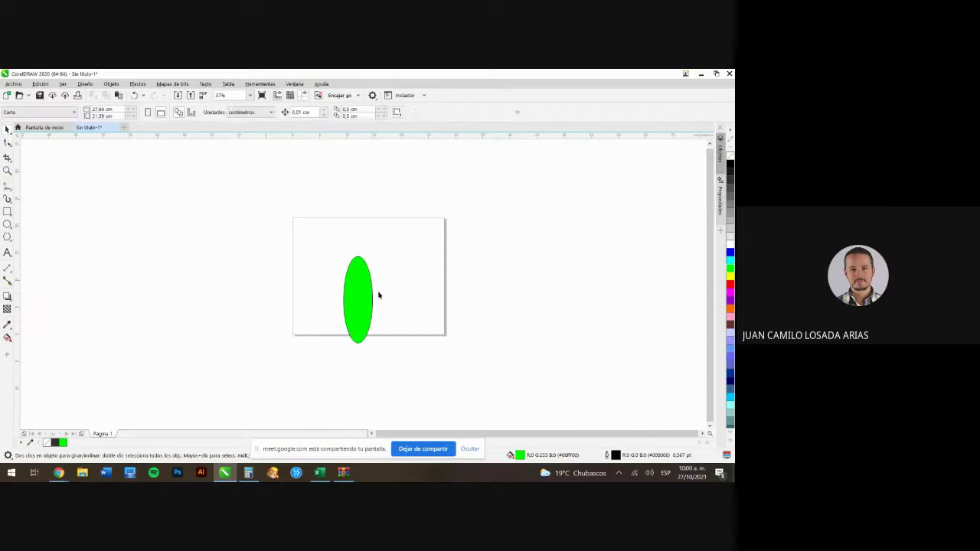
{"action": "left_click", "coordinate": [357, 291]}
{"action": "left_click_drag", "start_coordinate": [357, 291], "coordinate": [367, 253]}
{"action": "left_click", "coordinate": [407, 262]}
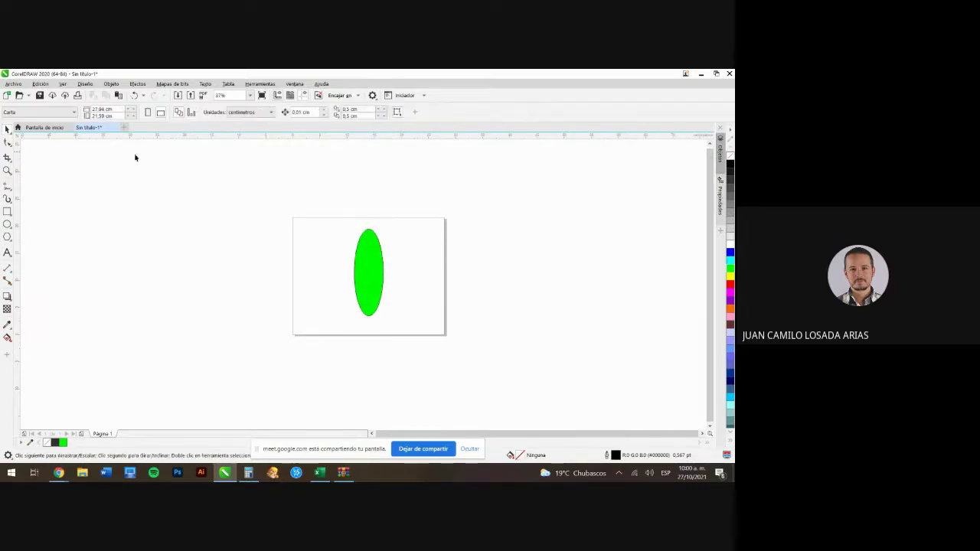
{"action": "left_click", "coordinate": [374, 266]}
{"action": "scroll", "coordinate": [380, 264], "scroll_direction": "up", "scroll_amount": 4}
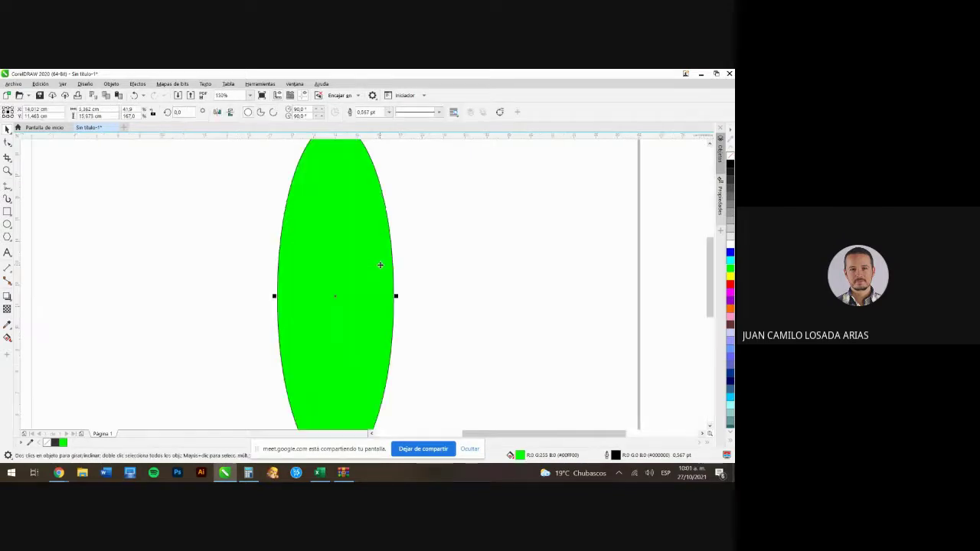
{"action": "scroll", "coordinate": [380, 264], "scroll_direction": "down", "scroll_amount": 2}
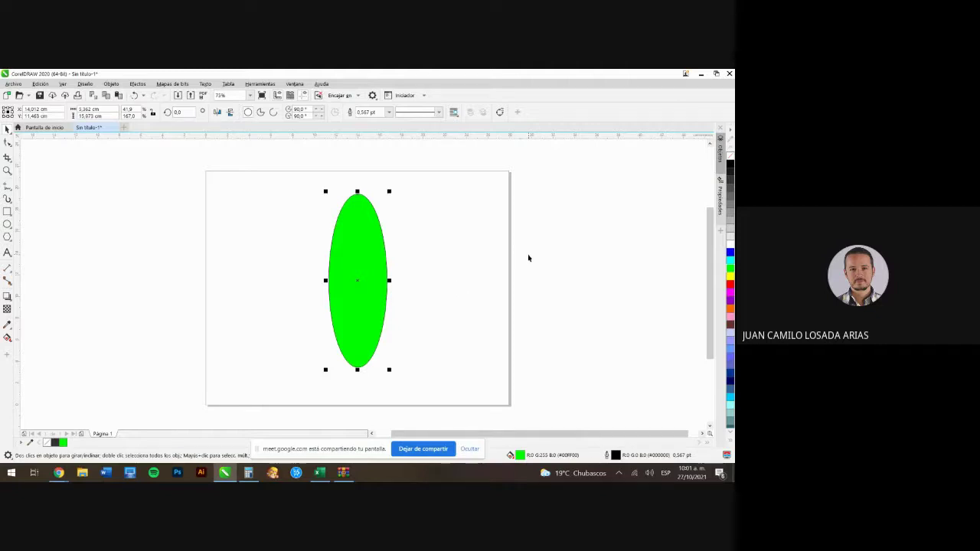
{"action": "key", "text": "h"}
{"action": "left_click_drag", "start_coordinate": [516, 258], "coordinate": [406, 226]}
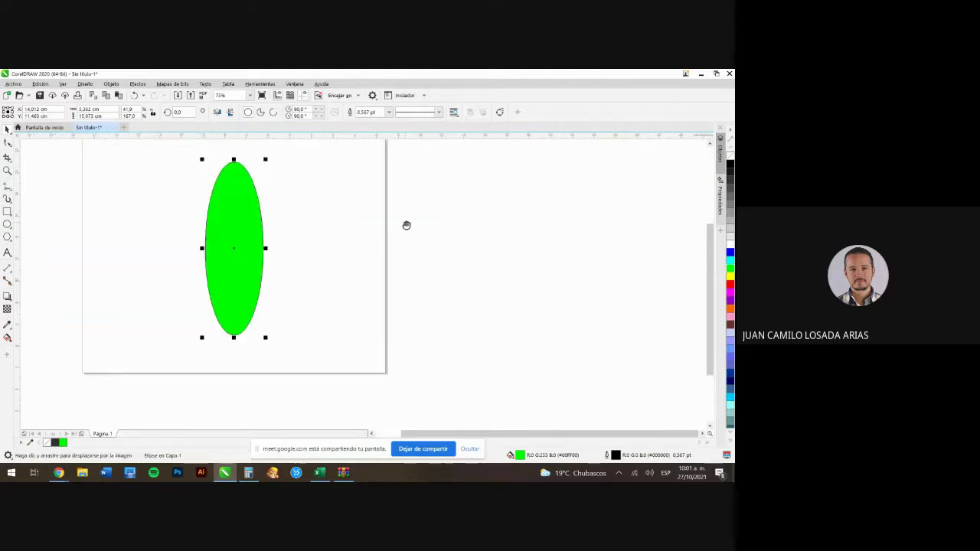
- Switch to MaterialRAP1.pdf in Chrome and highlight the word Objetos in the content diagram on page 4
{"action": "mouse_move", "coordinate": [58, 472]}
{"action": "left_click", "coordinate": [47, 432]}
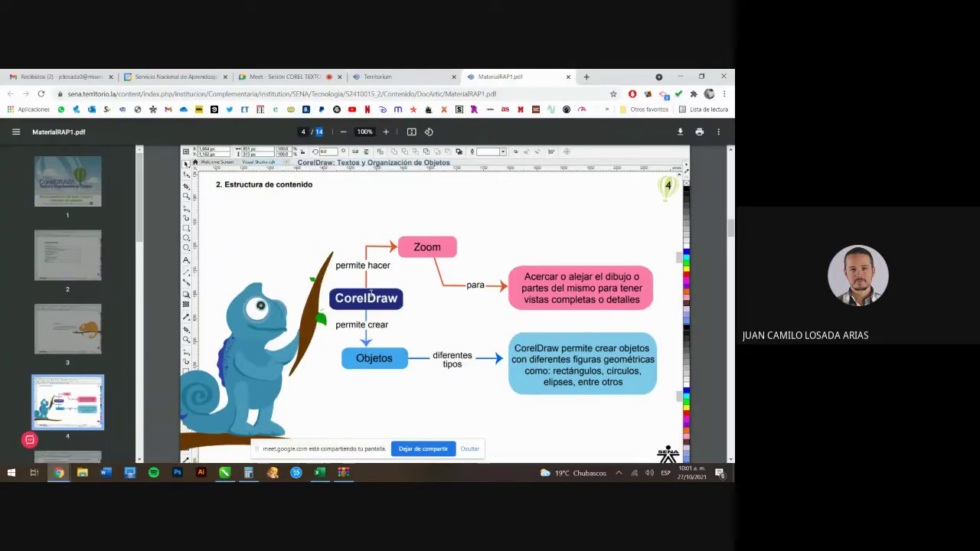
{"action": "left_click_drag", "start_coordinate": [363, 297], "coordinate": [391, 356]}
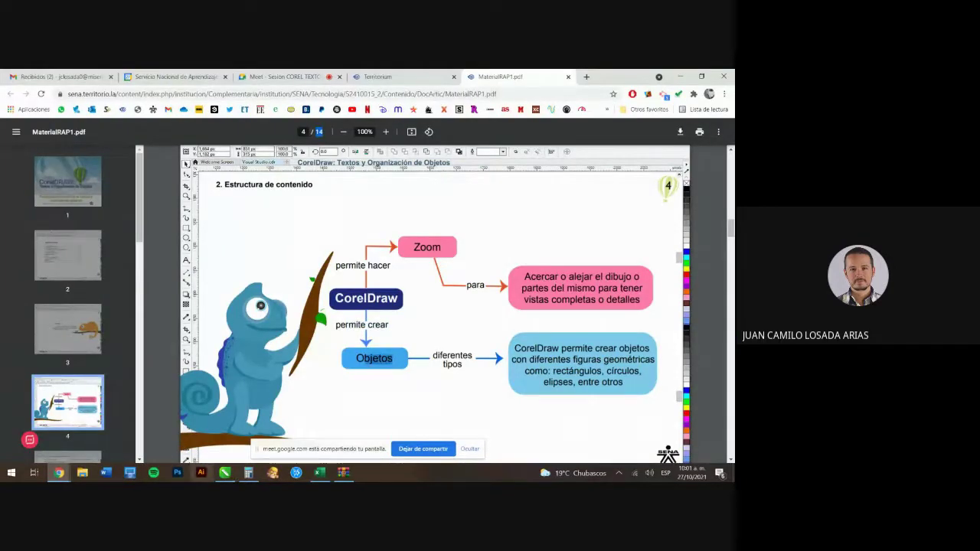
- Switch back to CorelDRAW and draw a rectangle about 4.9 × 5.1 cm to the left of the green ellipse
{"action": "left_click", "coordinate": [225, 472]}
{"action": "left_click", "coordinate": [276, 228]}
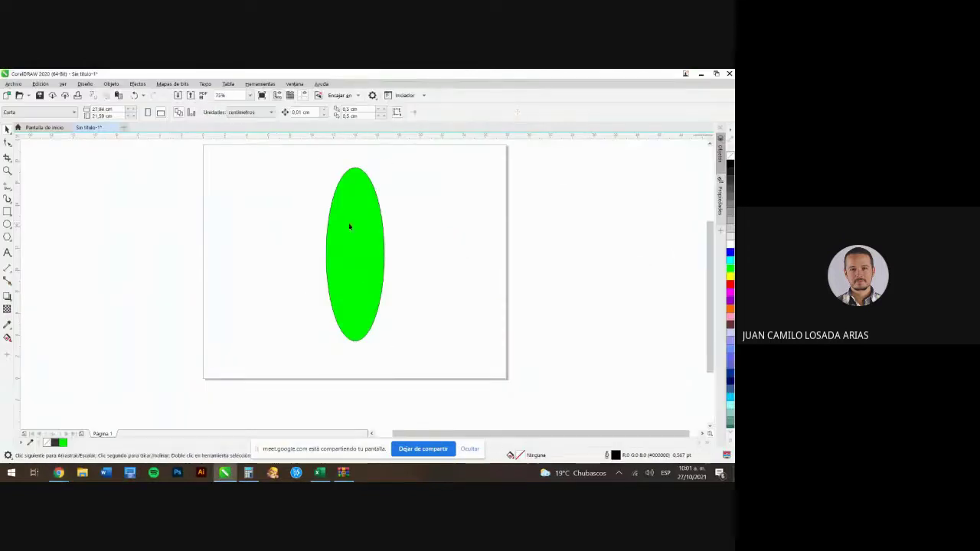
{"action": "left_click", "coordinate": [350, 225]}
{"action": "left_click", "coordinate": [7, 211]}
{"action": "left_click_drag", "start_coordinate": [233, 203], "coordinate": [293, 263]}
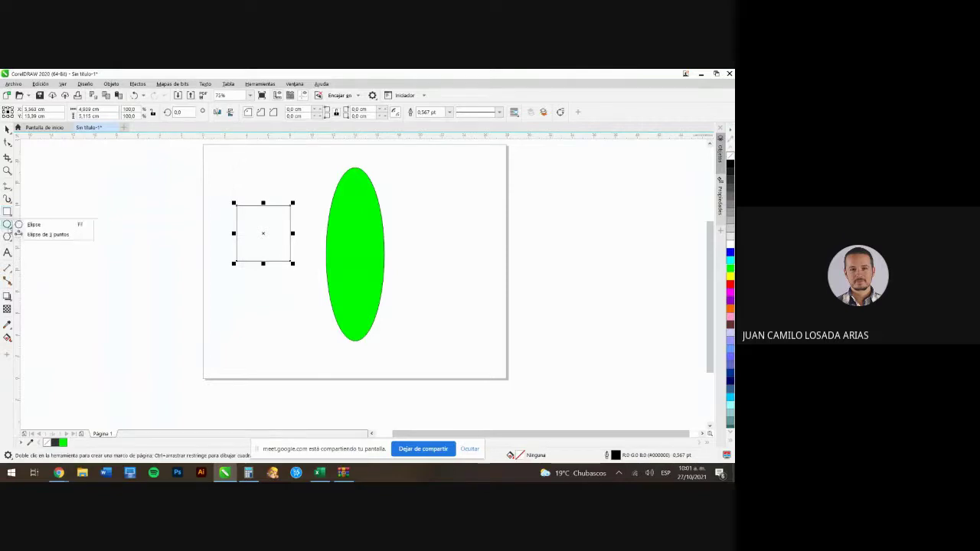
- Draw a five-pointed star about 4.3 × 4.3 cm to the right of the ellipse and fill it pink
{"action": "left_click", "coordinate": [8, 237]}
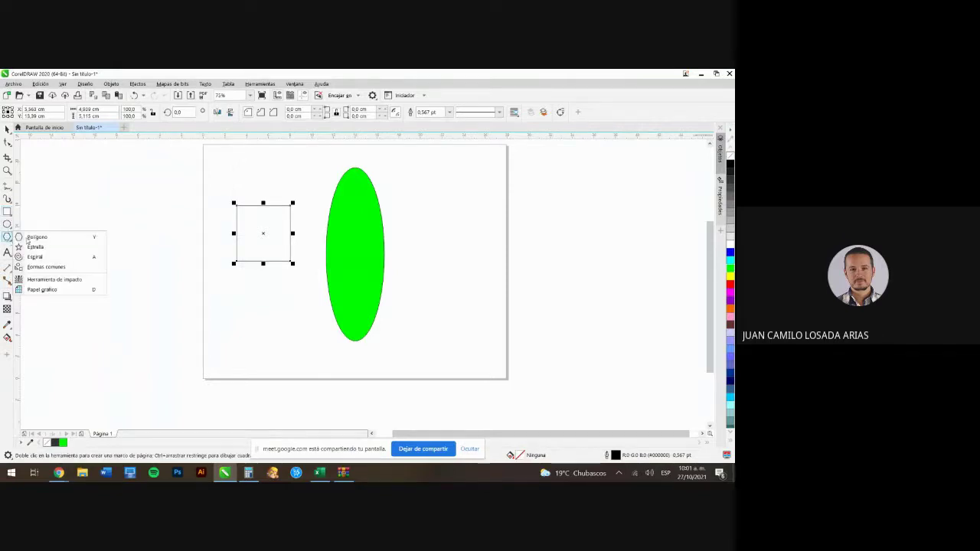
{"action": "left_click", "coordinate": [35, 247]}
{"action": "left_click_drag", "start_coordinate": [399, 186], "coordinate": [451, 240]}
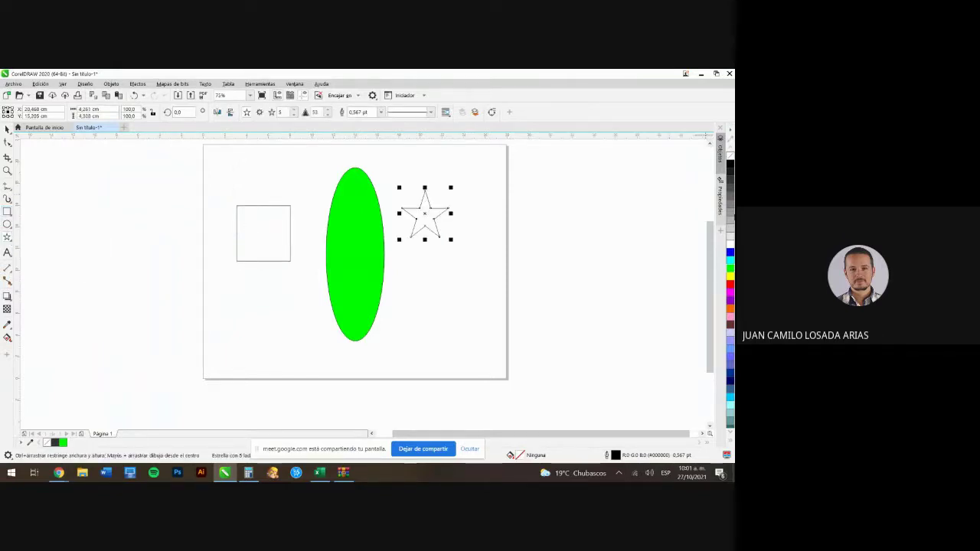
{"action": "left_click", "coordinate": [729, 276]}
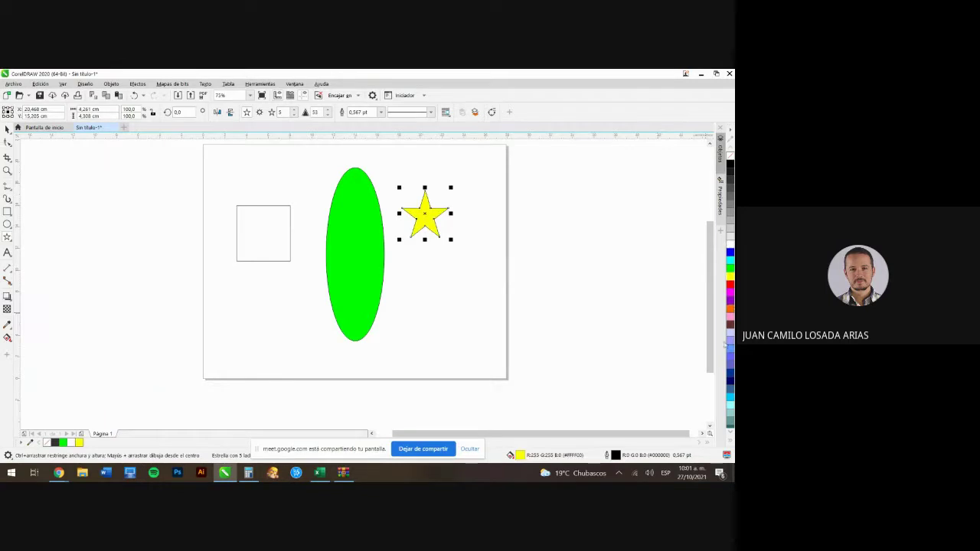
{"action": "left_click", "coordinate": [729, 316]}
{"action": "left_click", "coordinate": [8, 130]}
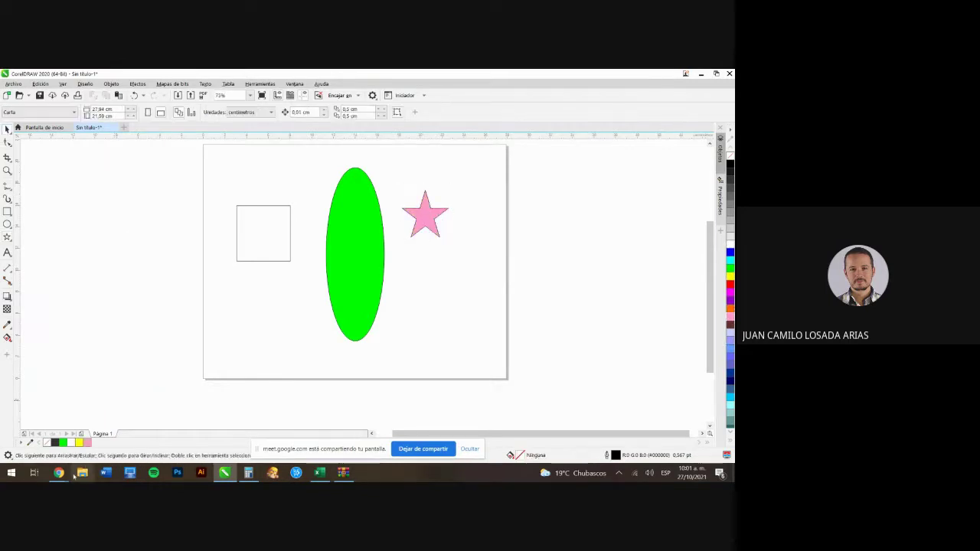
- Switch to MaterialRAP1.pdf in Chrome and highlight the object types description on page 4 and the "Creación de un documento" section on page 5
{"action": "mouse_move", "coordinate": [59, 473]}
{"action": "left_click", "coordinate": [54, 428]}
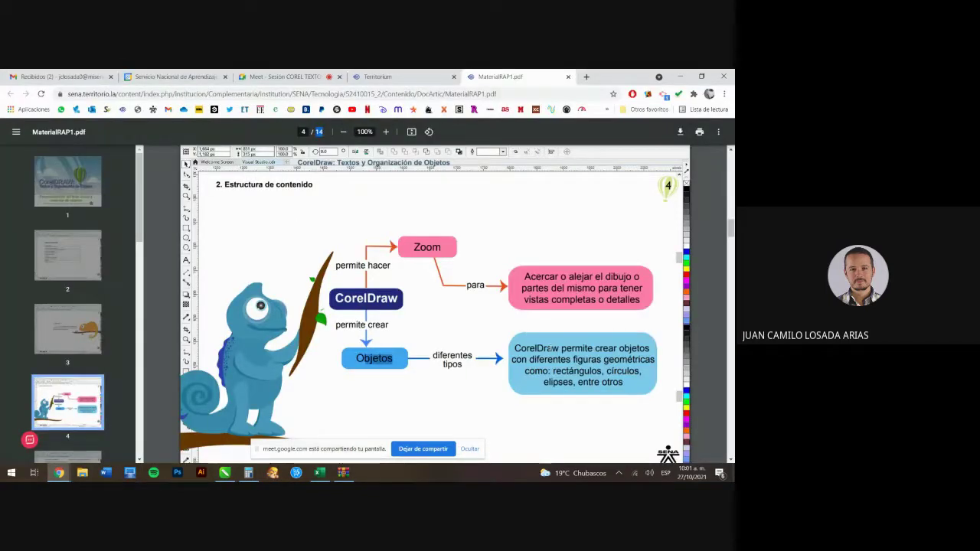
{"action": "left_click_drag", "start_coordinate": [514, 349], "coordinate": [624, 382]}
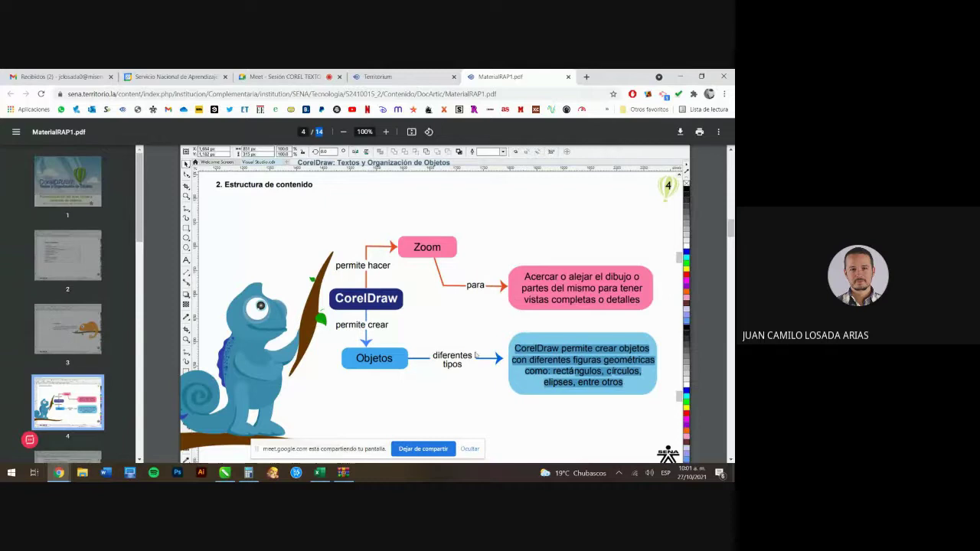
{"action": "scroll", "coordinate": [476, 354], "scroll_direction": "down", "scroll_amount": 6}
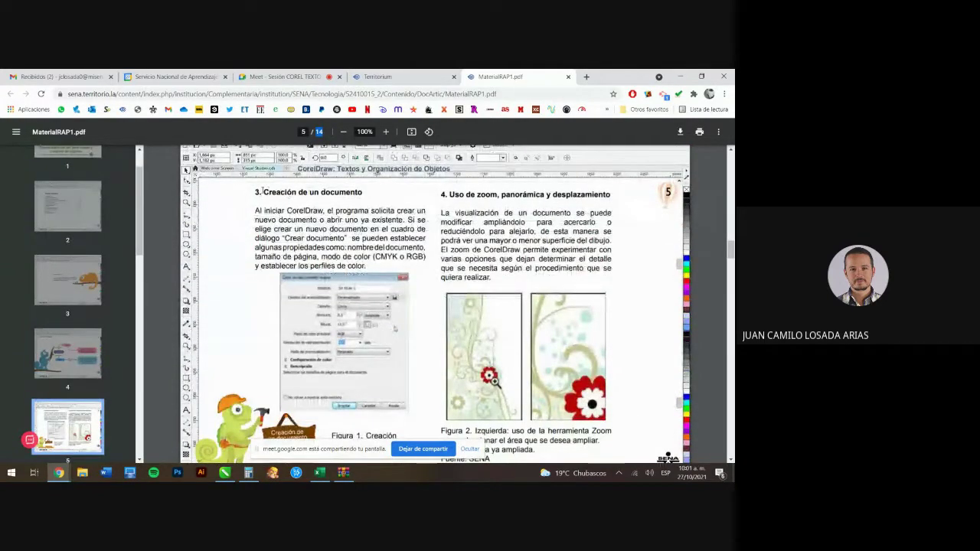
{"action": "left_click_drag", "start_coordinate": [264, 192], "coordinate": [391, 265]}
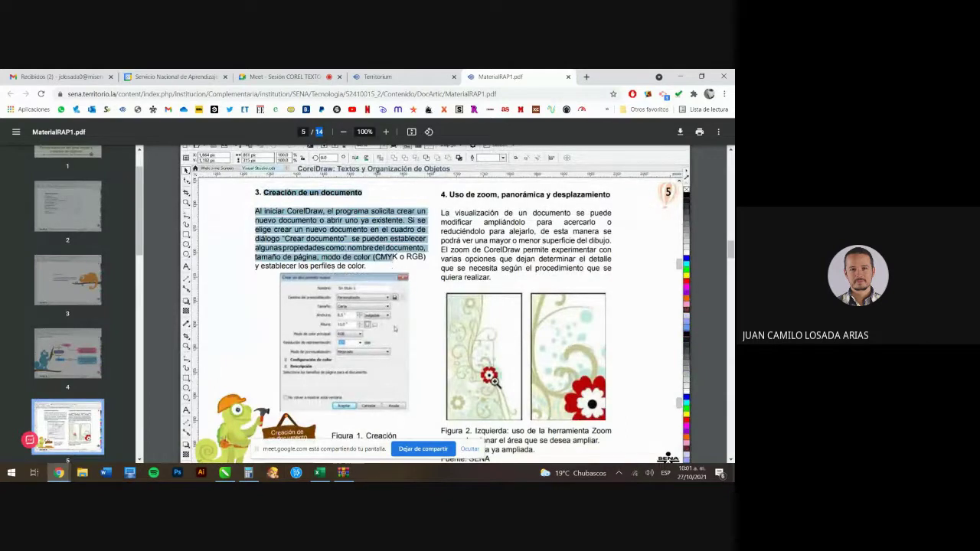
- Switch back to CorelDRAW and close the untitled document, discarding its changes
{"action": "left_click", "coordinate": [225, 472]}
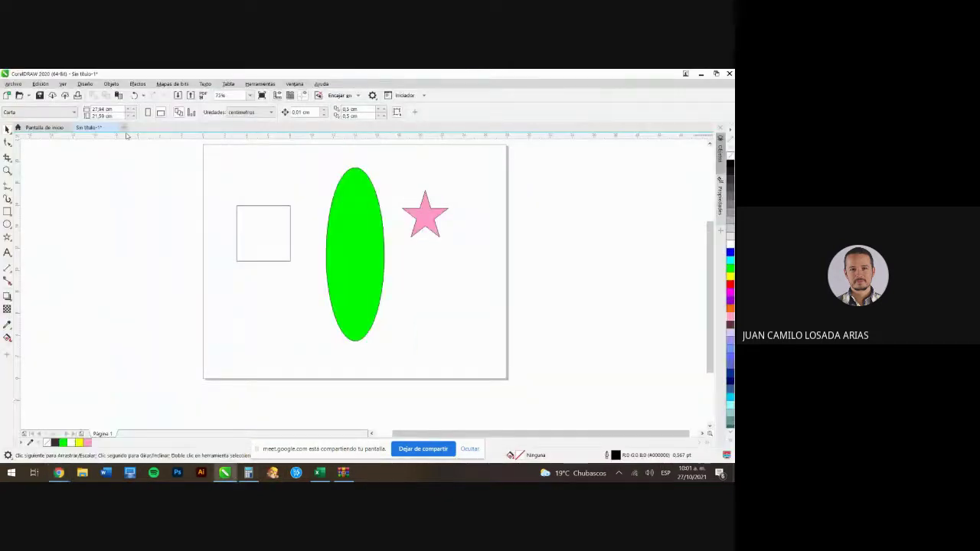
{"action": "left_click", "coordinate": [118, 128]}
{"action": "left_click", "coordinate": [383, 294]}
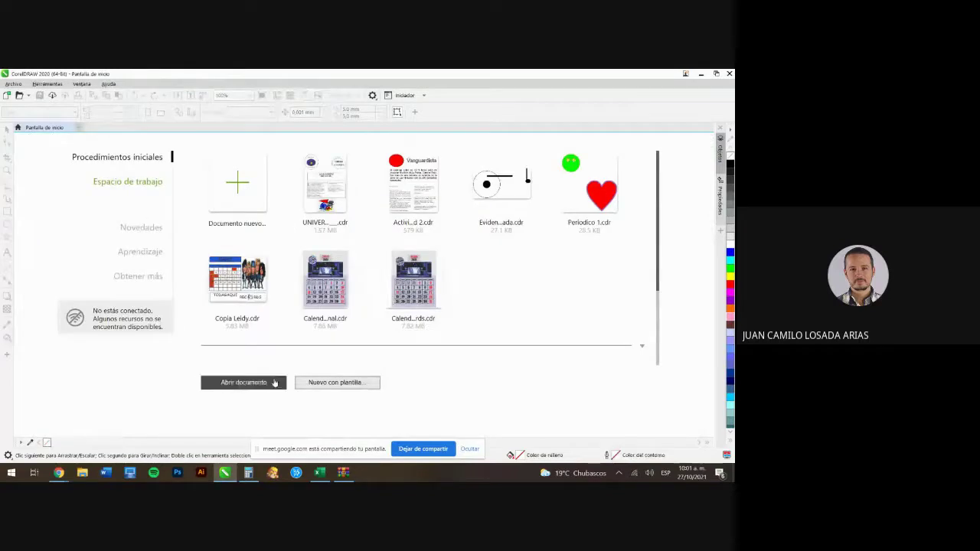
- Start a new document with two pages and RGB as the primary colour mode
{"action": "left_click", "coordinate": [239, 184]}
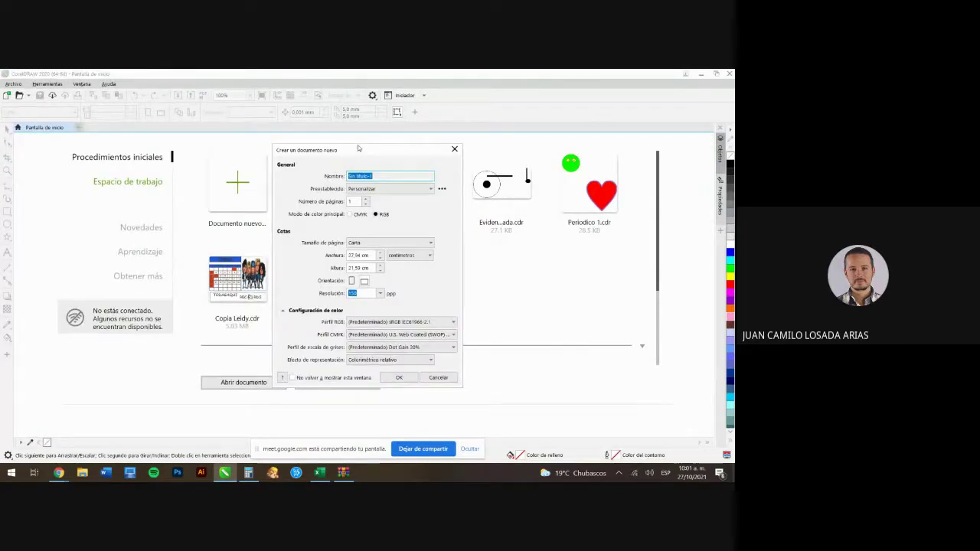
{"action": "left_click_drag", "start_coordinate": [357, 151], "coordinate": [352, 176]}
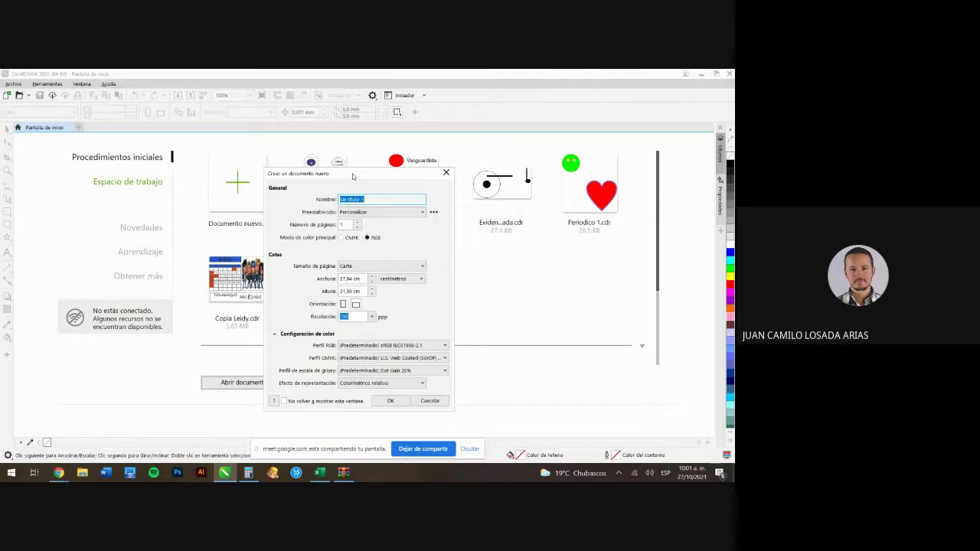
{"action": "left_click", "coordinate": [358, 224]}
{"action": "left_click", "coordinate": [357, 228]}
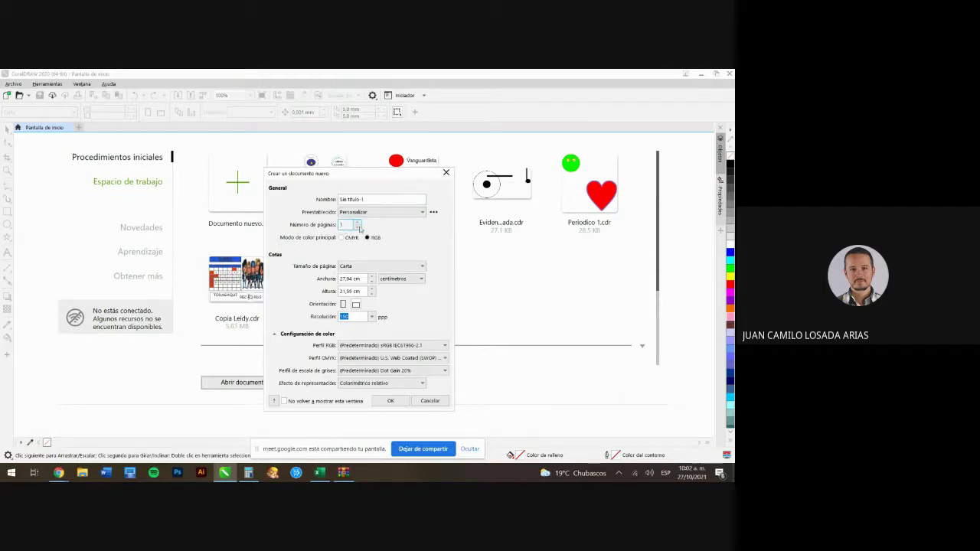
{"action": "left_click", "coordinate": [358, 227]}
{"action": "left_click", "coordinate": [343, 238]}
{"action": "left_click", "coordinate": [366, 238]}
{"action": "left_click", "coordinate": [371, 238]}
- Look through the available page size presets and keep Carta selected
{"action": "left_click", "coordinate": [354, 265]}
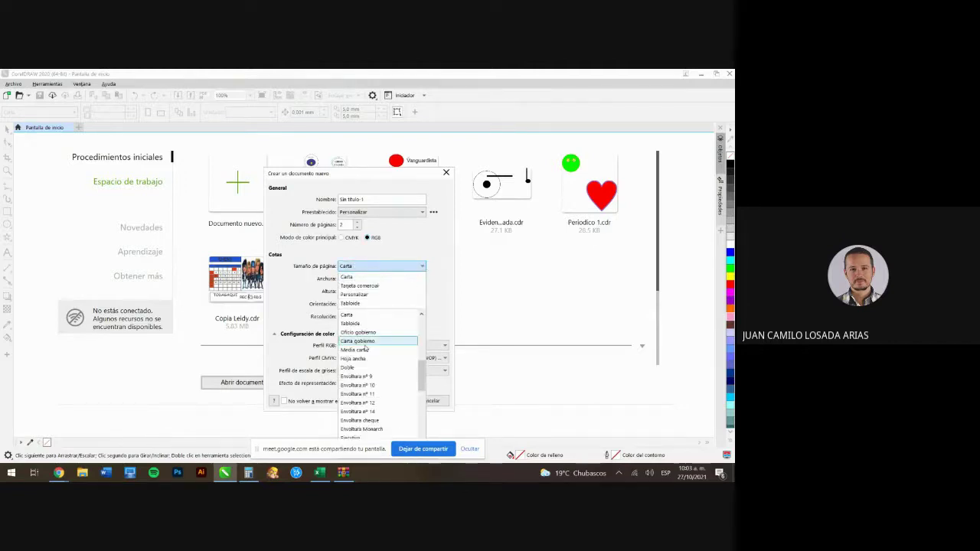
{"action": "scroll", "coordinate": [365, 347], "scroll_direction": "up", "scroll_amount": 5}
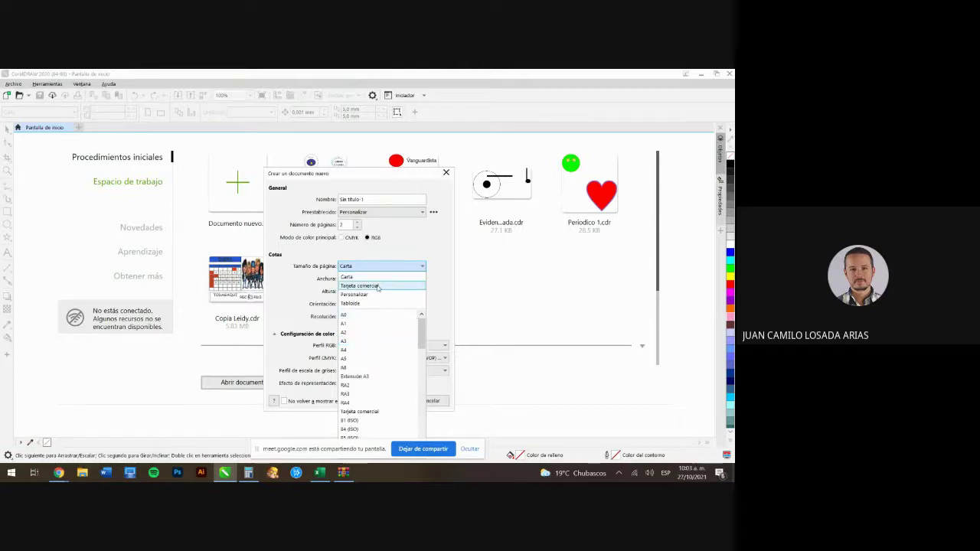
{"action": "scroll", "coordinate": [368, 368], "scroll_direction": "down", "scroll_amount": 4}
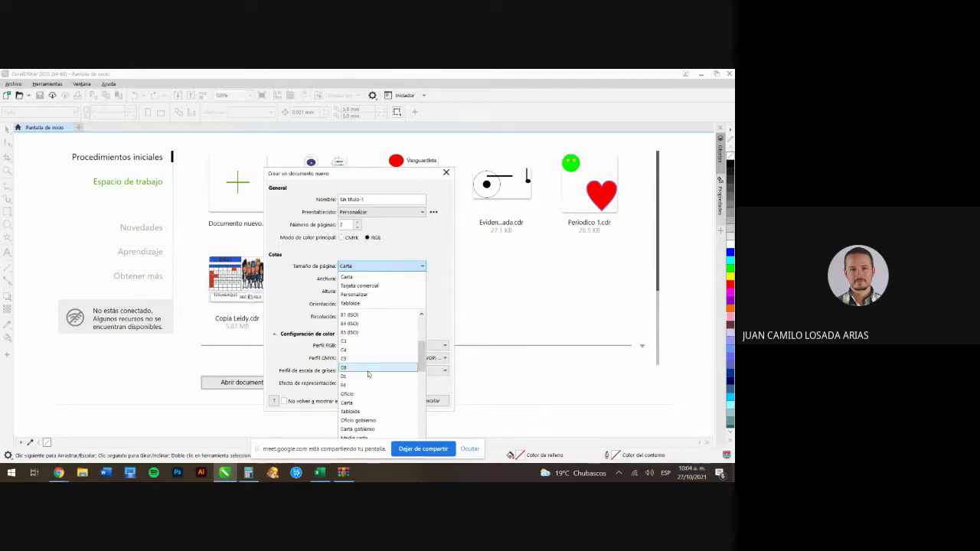
{"action": "scroll", "coordinate": [367, 373], "scroll_direction": "down", "scroll_amount": 3}
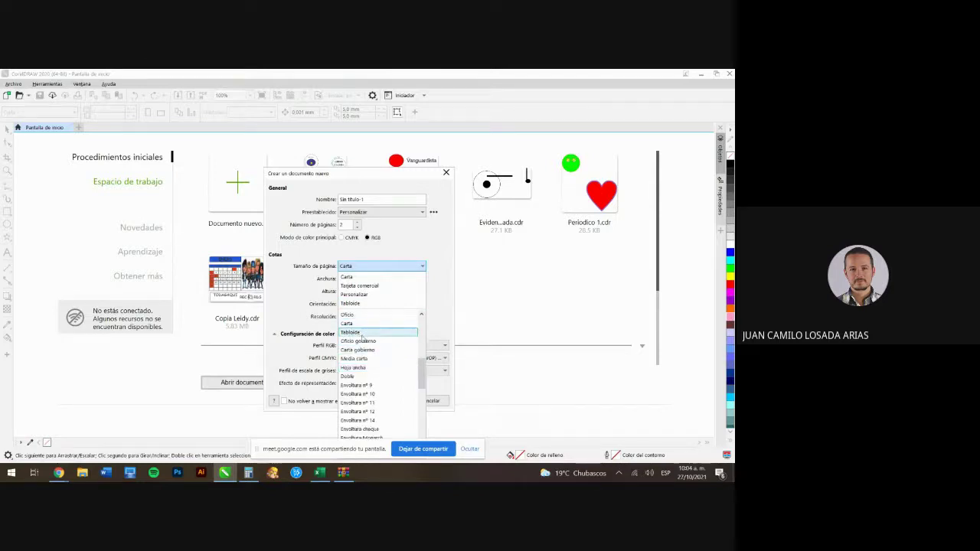
{"action": "scroll", "coordinate": [364, 348], "scroll_direction": "down", "scroll_amount": 6}
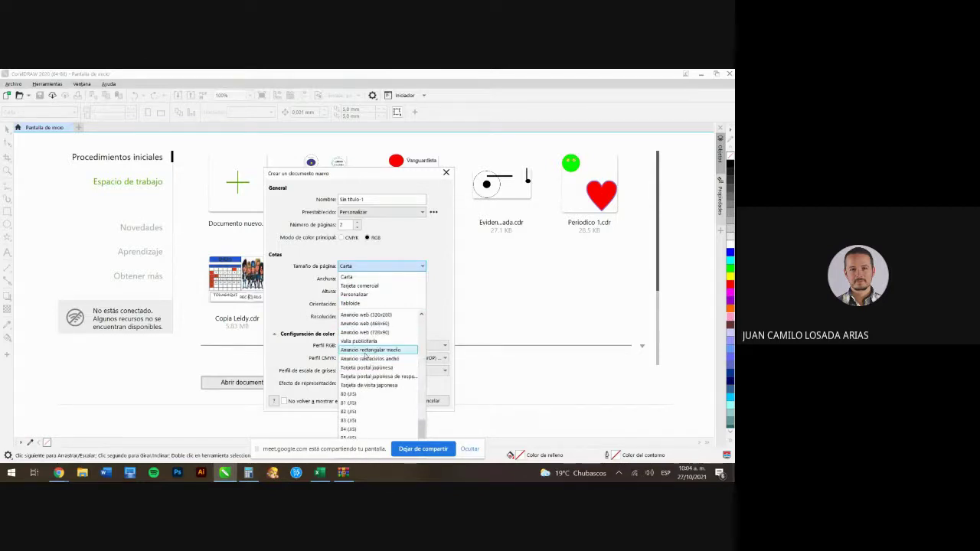
{"action": "scroll", "coordinate": [368, 360], "scroll_direction": "up", "scroll_amount": 5}
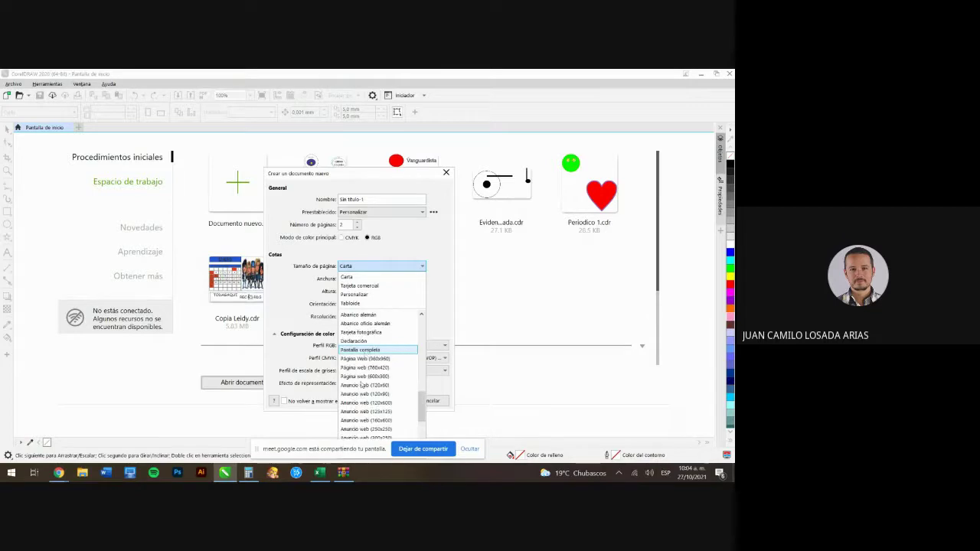
{"action": "left_click", "coordinate": [346, 277]}
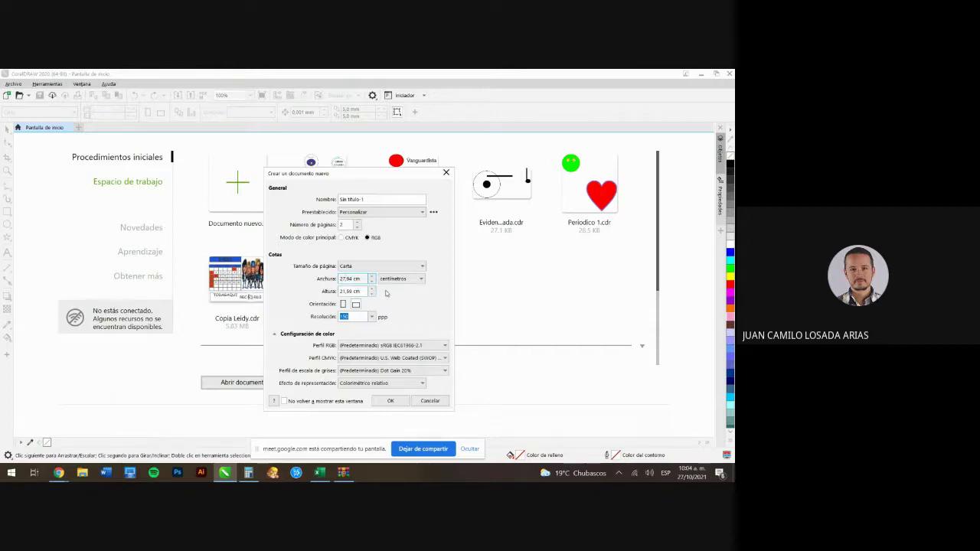
- Set the page width and height to 10 cm each and create the document
{"action": "left_click_drag", "start_coordinate": [361, 279], "coordinate": [317, 279]}
{"action": "type", "text": "10"}
{"action": "key", "text": "Tab"}
{"action": "type", "text": "10"}
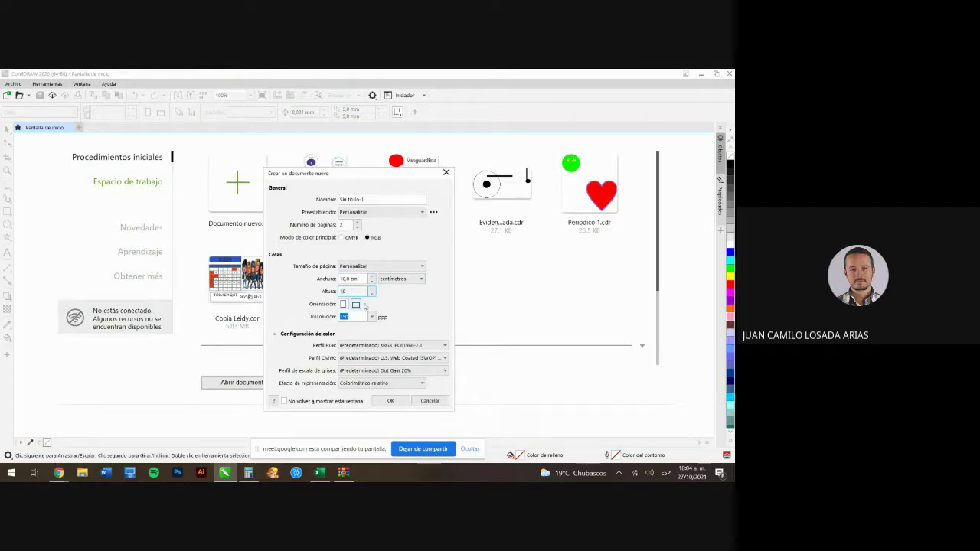
{"action": "left_click", "coordinate": [392, 401]}
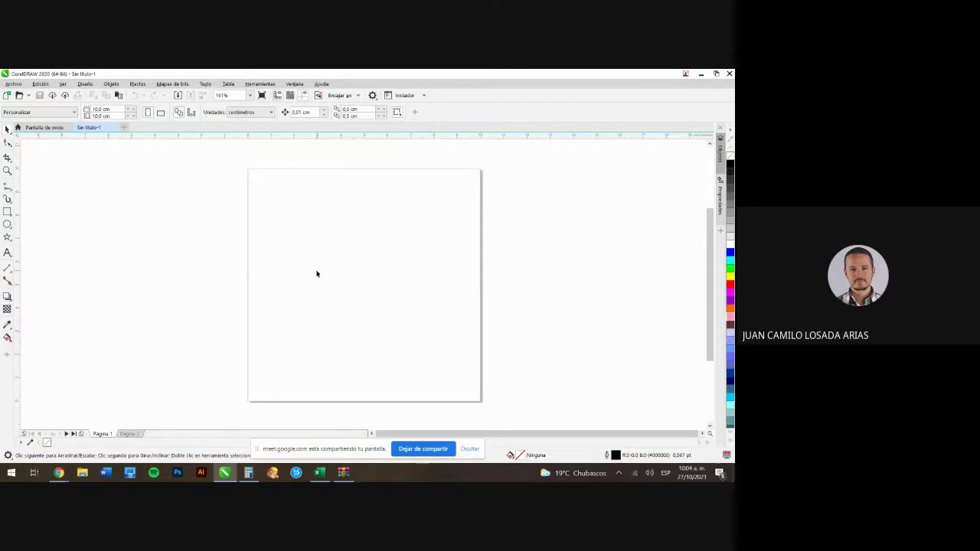
- Rename the first page as Intro
{"action": "right_click", "coordinate": [101, 434]}
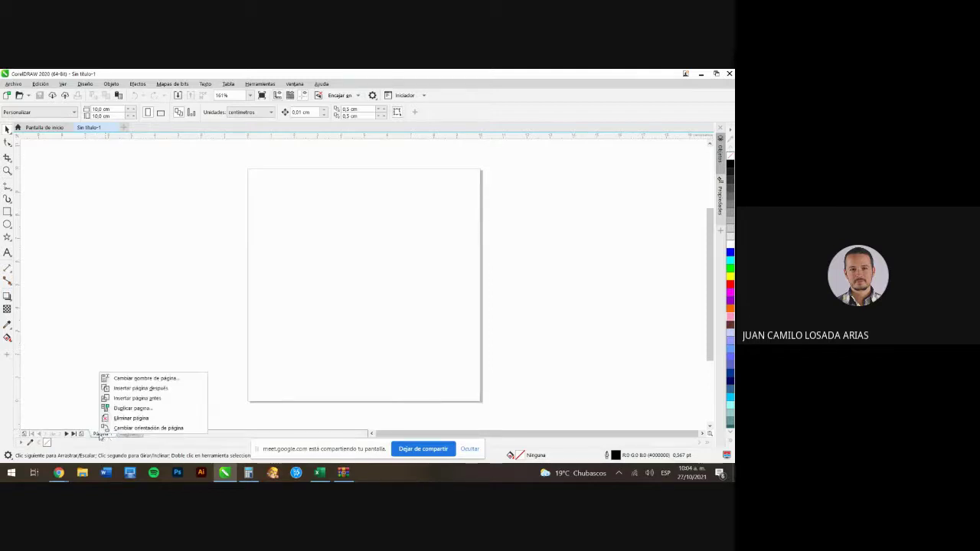
{"action": "left_click", "coordinate": [133, 380]}
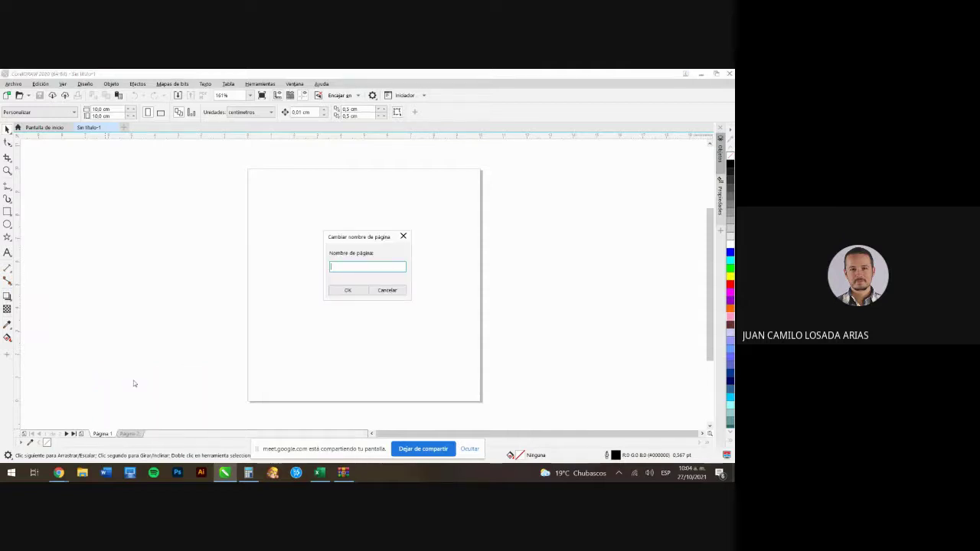
{"action": "type", "text": "Intro"}
{"action": "key", "text": "Return"}
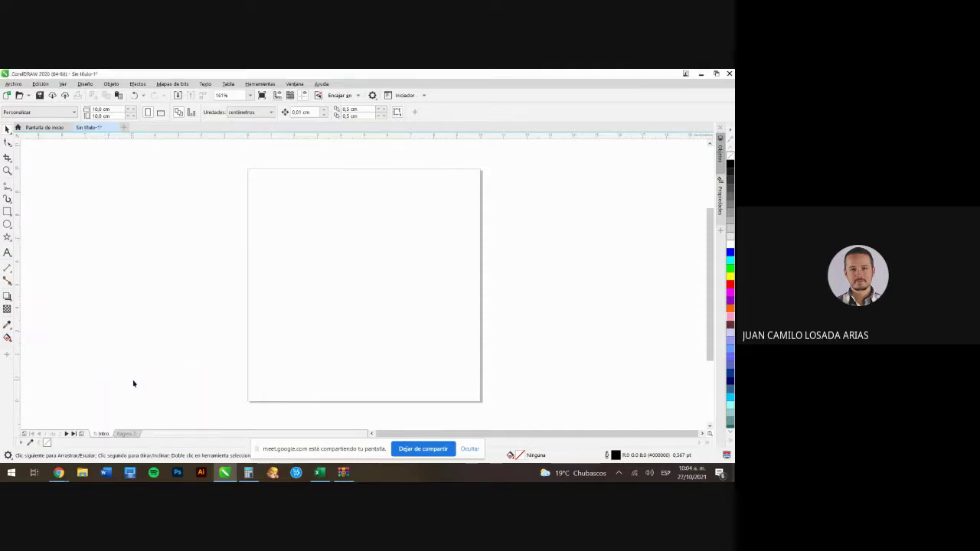
- Rename the second page as instrucciones
{"action": "right_click", "coordinate": [125, 434]}
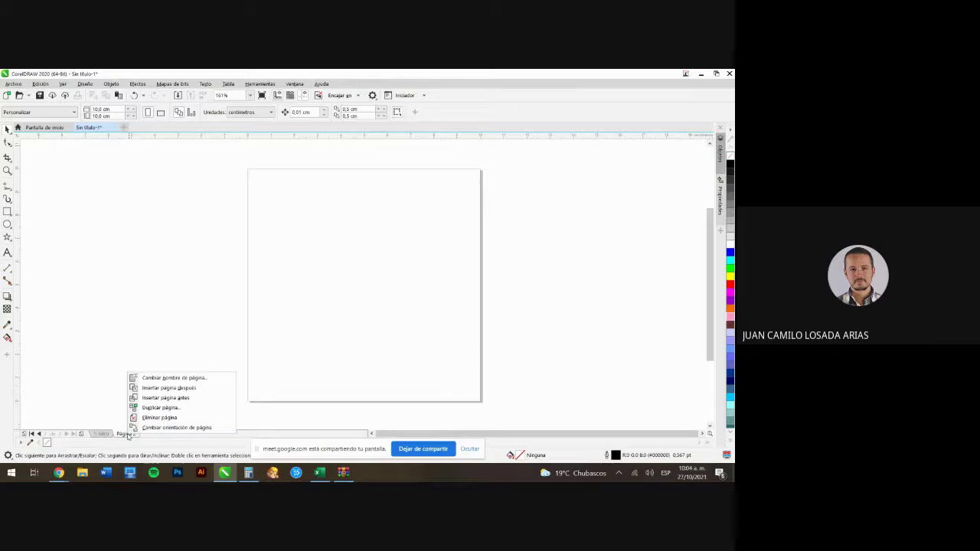
{"action": "left_click", "coordinate": [169, 378]}
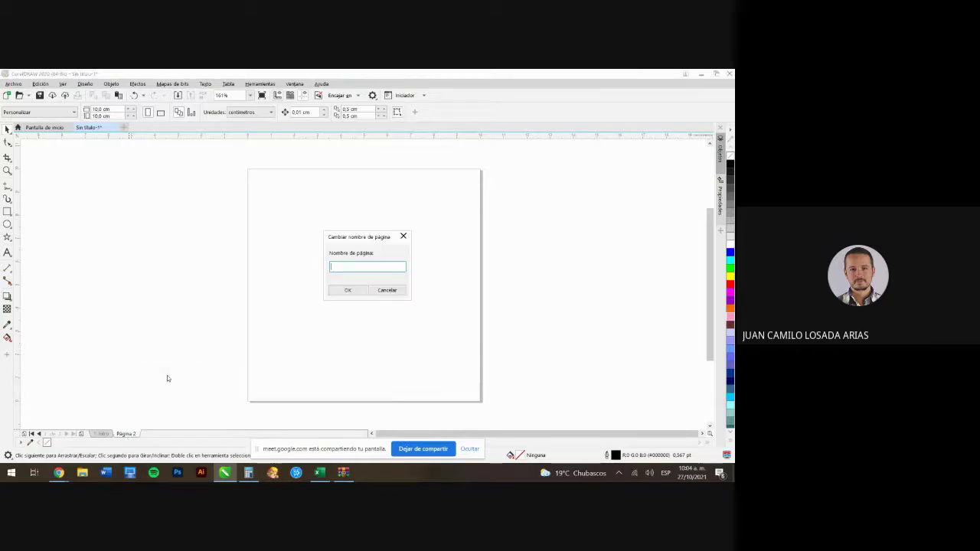
{"action": "type", "text": "instrucciones"}
{"action": "key", "text": "Return"}
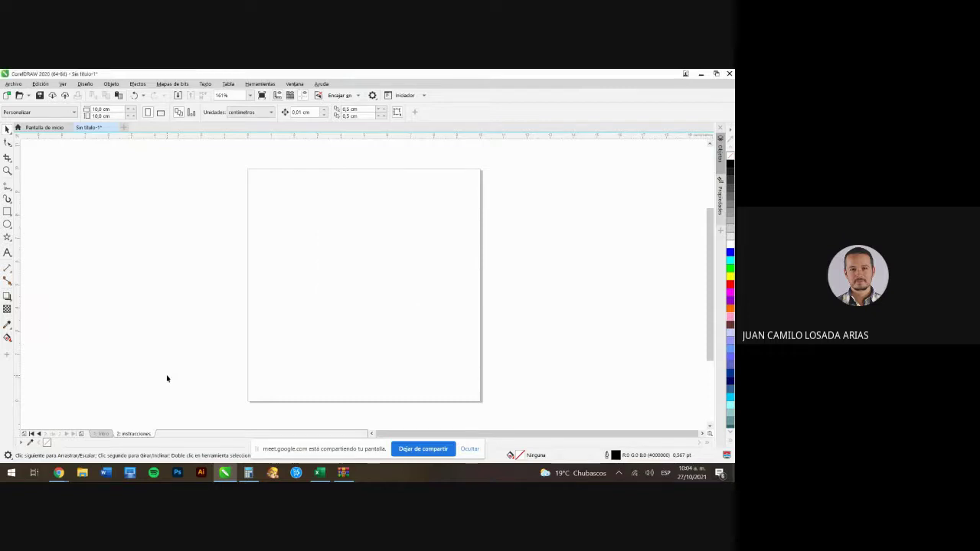
- Draw a rectangle about 3.5 × 4.9 cm in the upper right of the Intro page and fill it light grey
{"action": "left_click", "coordinate": [107, 435]}
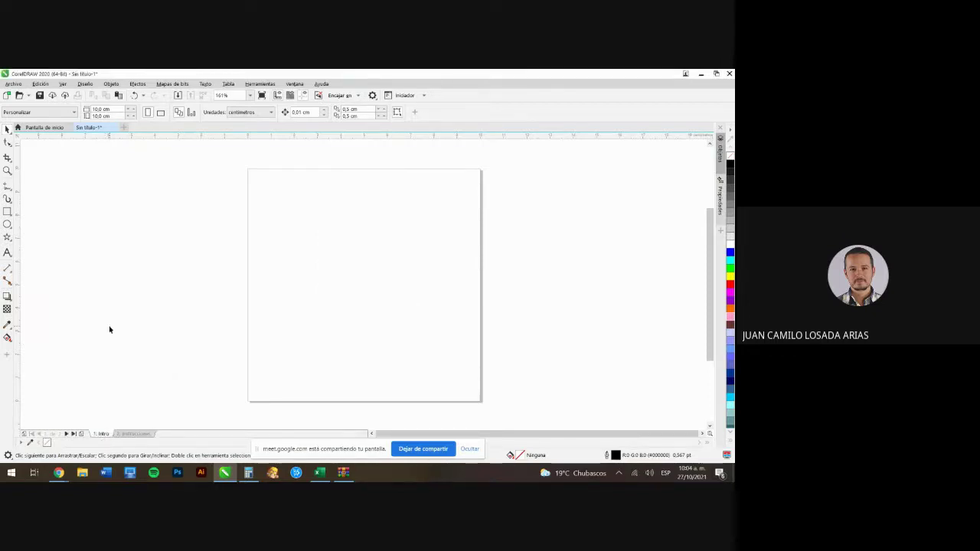
{"action": "left_click", "coordinate": [7, 211]}
{"action": "left_click_drag", "start_coordinate": [365, 191], "coordinate": [452, 311]}
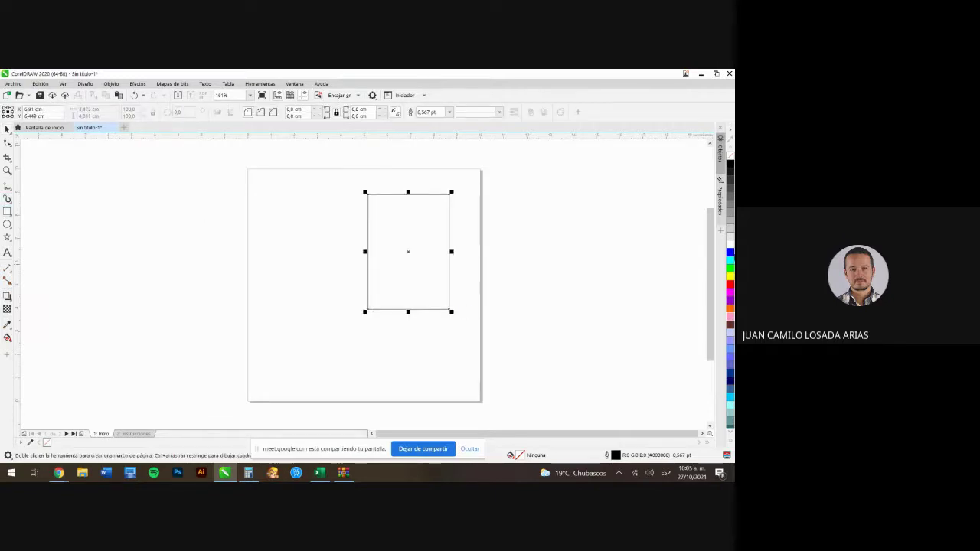
{"action": "left_click", "coordinate": [730, 236]}
- Move the grey rectangle off the Intro page to its left, comparing with the instrucciones page along the way
{"action": "left_click", "coordinate": [135, 435]}
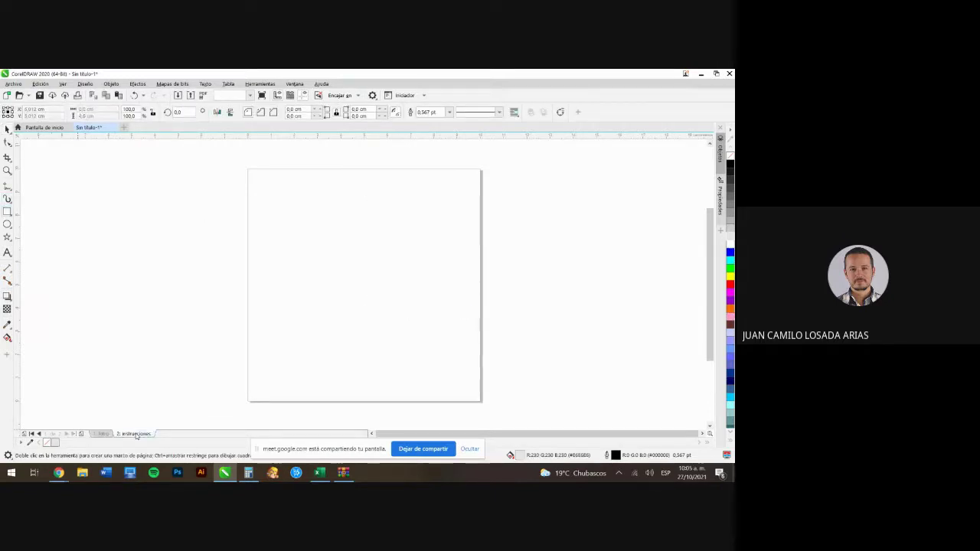
{"action": "left_click", "coordinate": [103, 434]}
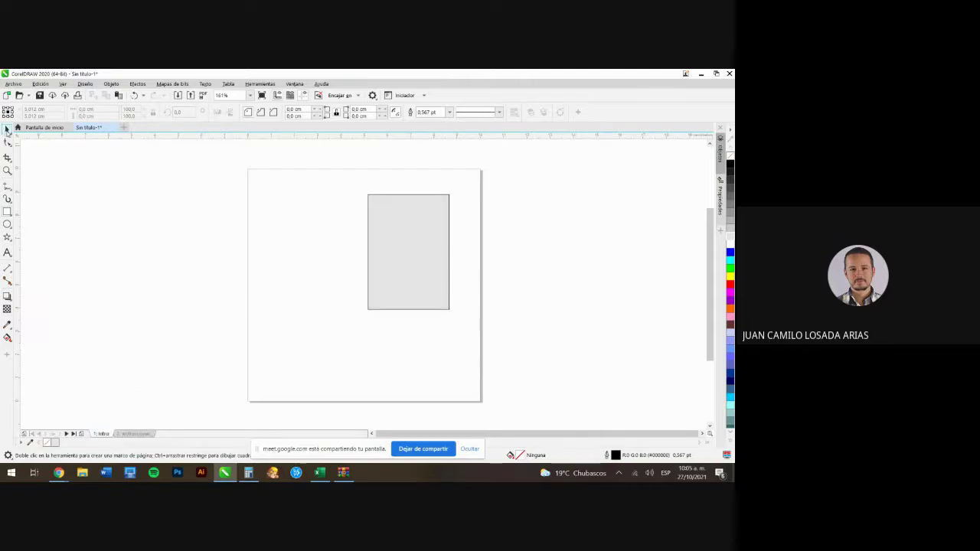
{"action": "left_click", "coordinate": [7, 129]}
{"action": "left_click_drag", "start_coordinate": [401, 236], "coordinate": [332, 263]}
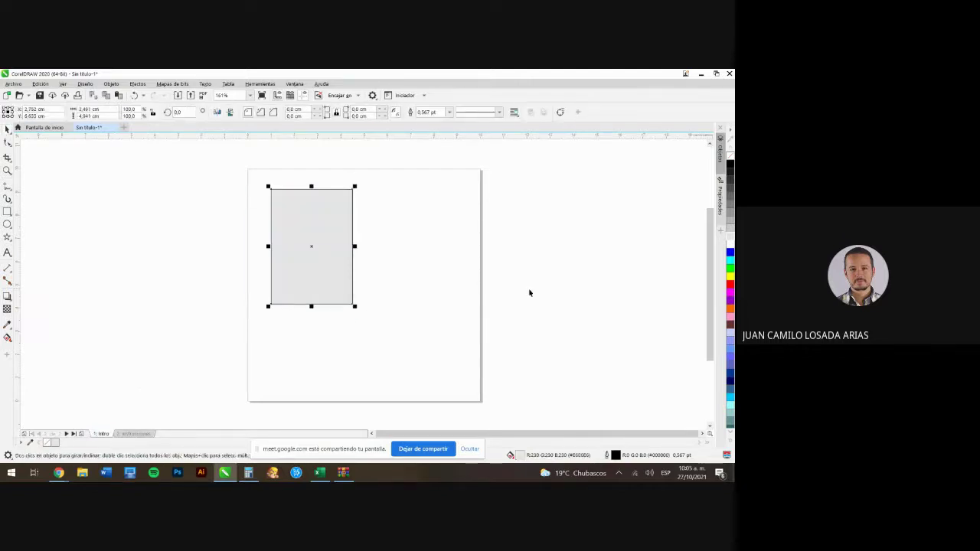
{"action": "left_click", "coordinate": [135, 434]}
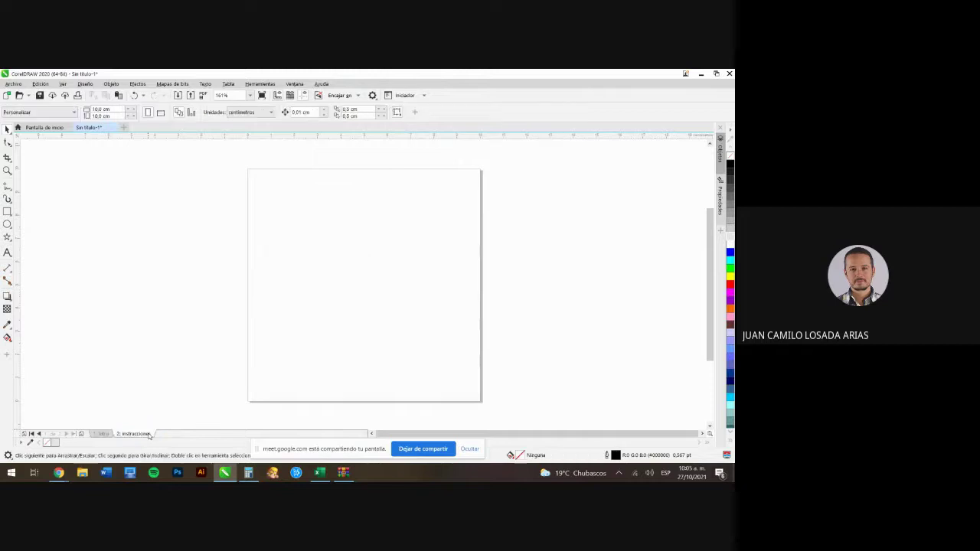
{"action": "left_click", "coordinate": [100, 434]}
{"action": "left_click_drag", "start_coordinate": [332, 247], "coordinate": [162, 267]}
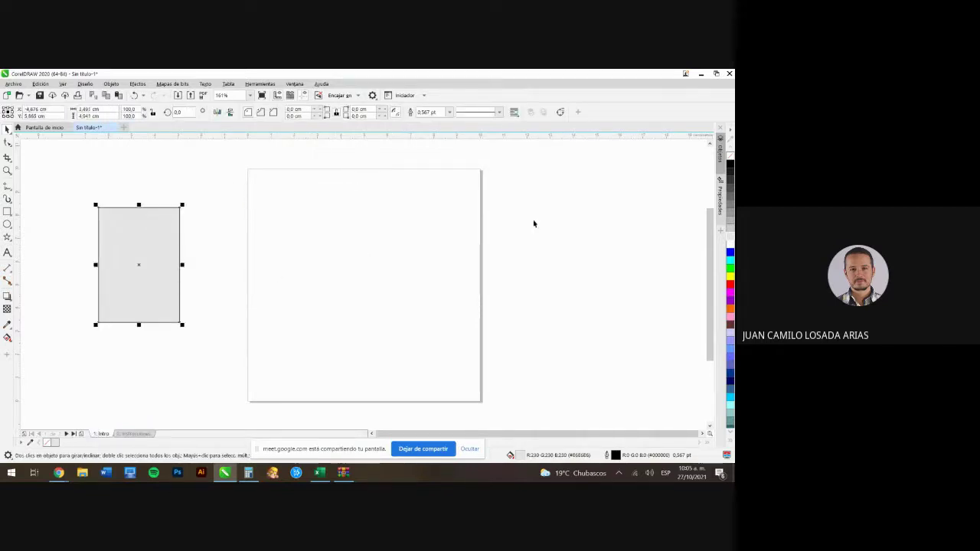
- Compare the instrucciones page with the Intro page to check where the off-page rectangle is shown
{"action": "left_click", "coordinate": [139, 439]}
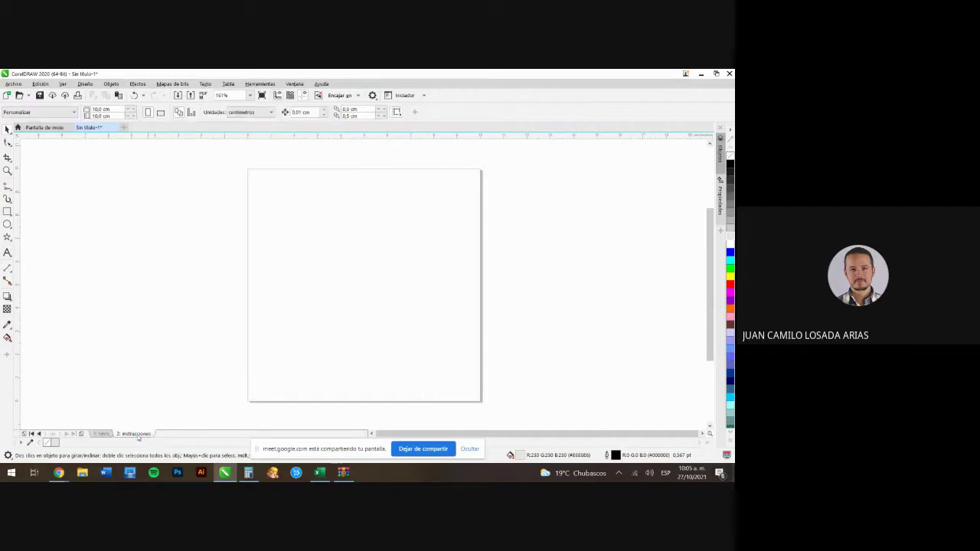
{"action": "left_click", "coordinate": [107, 434]}
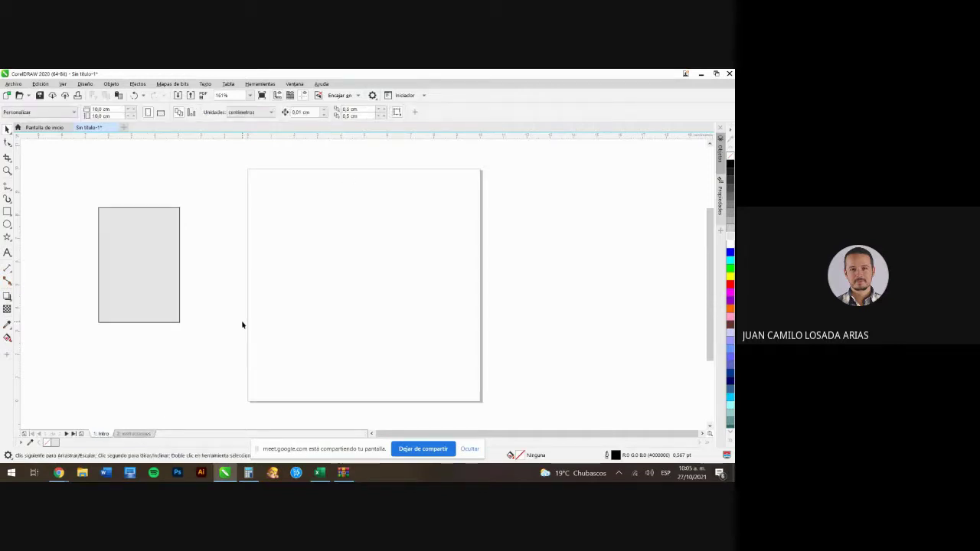
{"action": "left_click", "coordinate": [135, 433]}
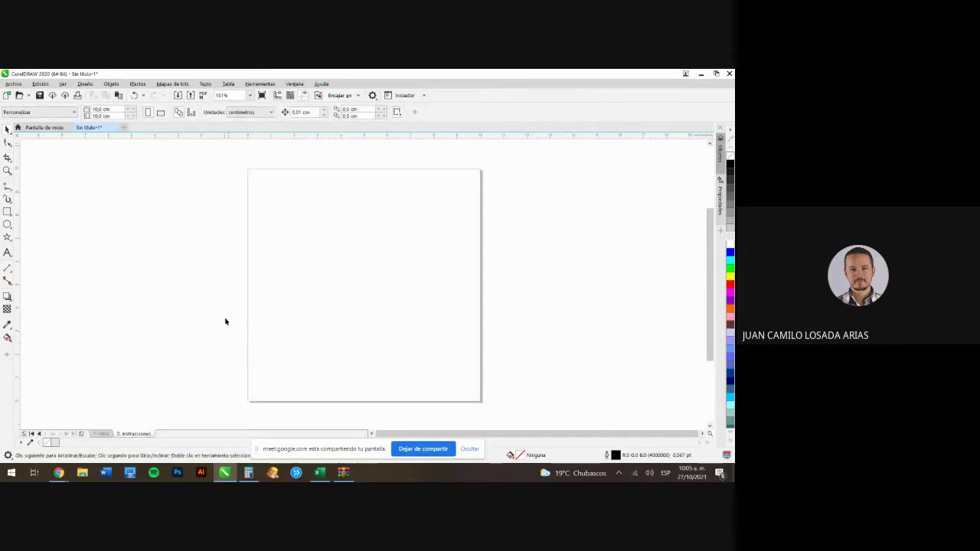
{"action": "left_click", "coordinate": [103, 434]}
- Shift the grey rectangle toward the page and back away from it, keeping it outside the left edge, and deselect it
{"action": "left_click", "coordinate": [149, 277]}
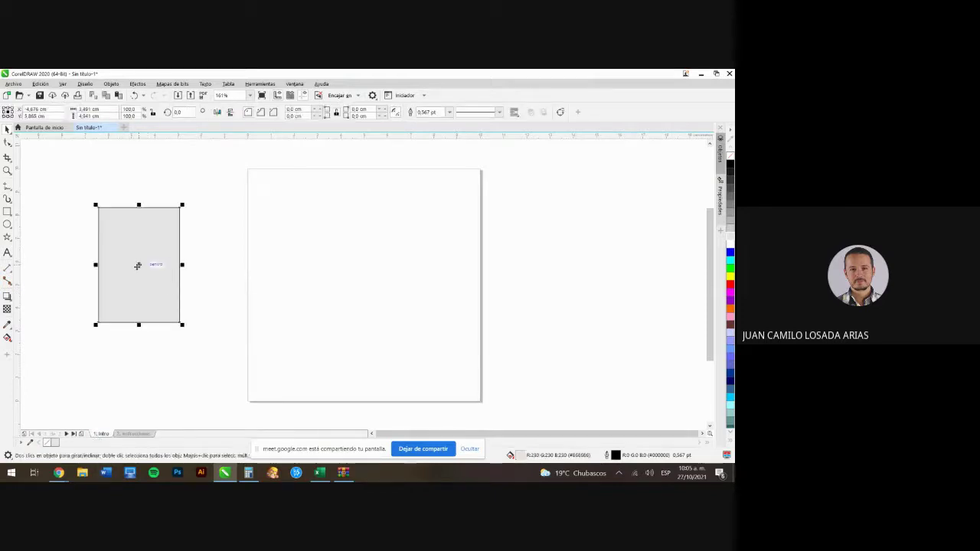
{"action": "left_click_drag", "start_coordinate": [138, 266], "coordinate": [206, 251]}
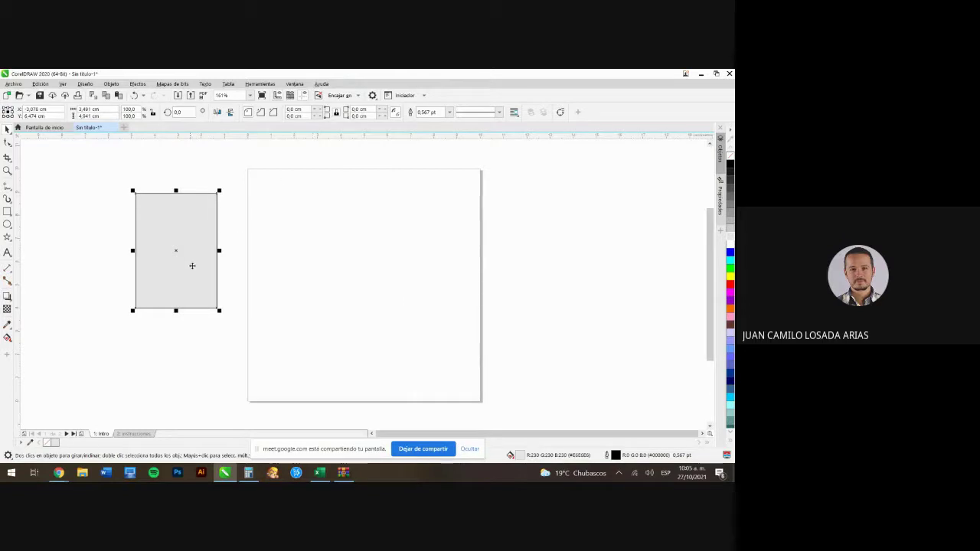
{"action": "left_click_drag", "start_coordinate": [192, 266], "coordinate": [156, 266]}
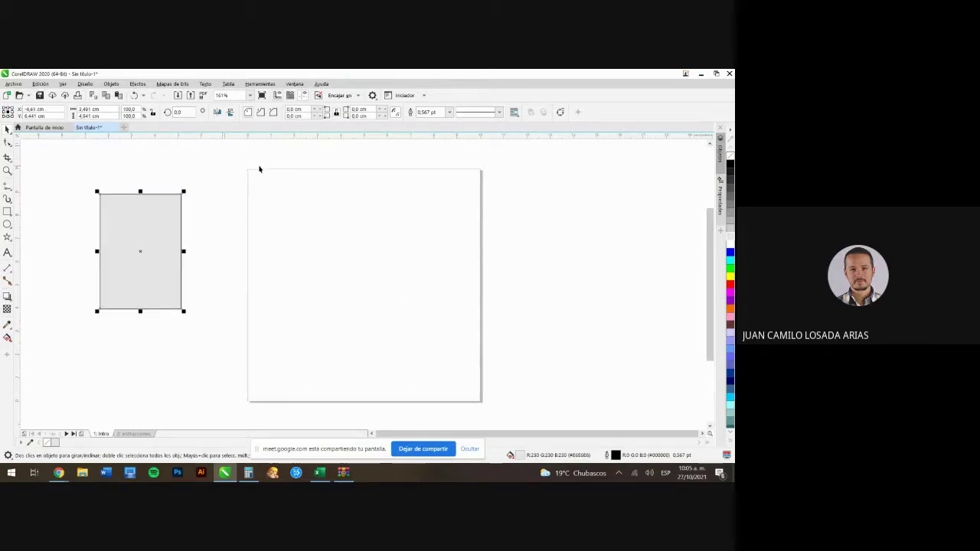
{"action": "left_click", "coordinate": [269, 241]}
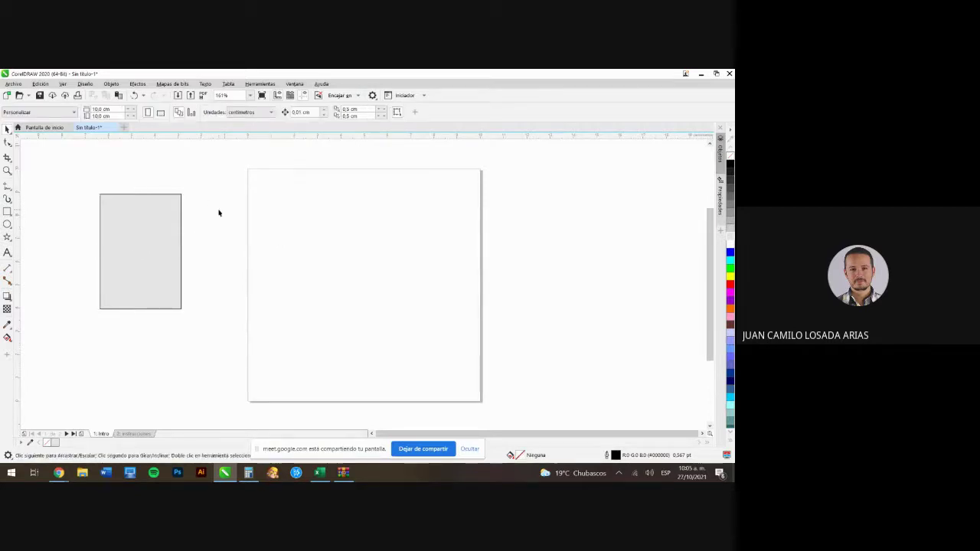
- Move the grey rectangle up to the page's upper-left corner so it slightly overlaps the left edge, and deselect it
{"action": "left_click", "coordinate": [180, 214]}
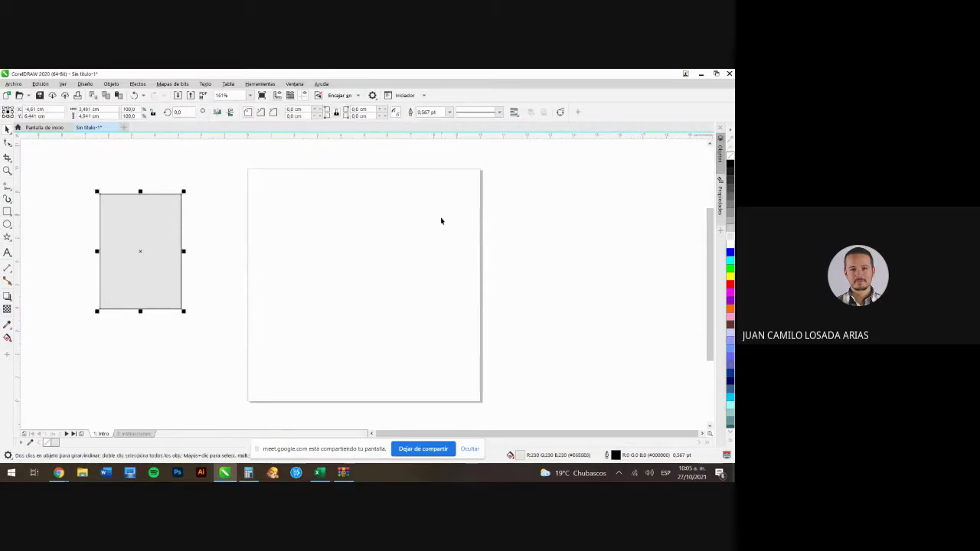
{"action": "left_click", "coordinate": [403, 252]}
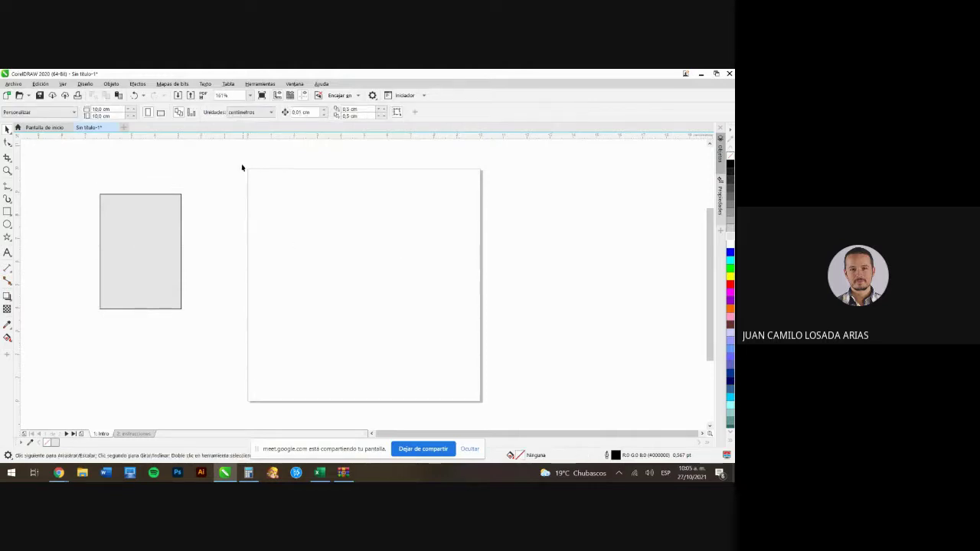
{"action": "left_click_drag", "start_coordinate": [242, 163], "coordinate": [484, 407]}
{"action": "left_click_drag", "start_coordinate": [164, 255], "coordinate": [234, 204]}
{"action": "left_click", "coordinate": [206, 264]}
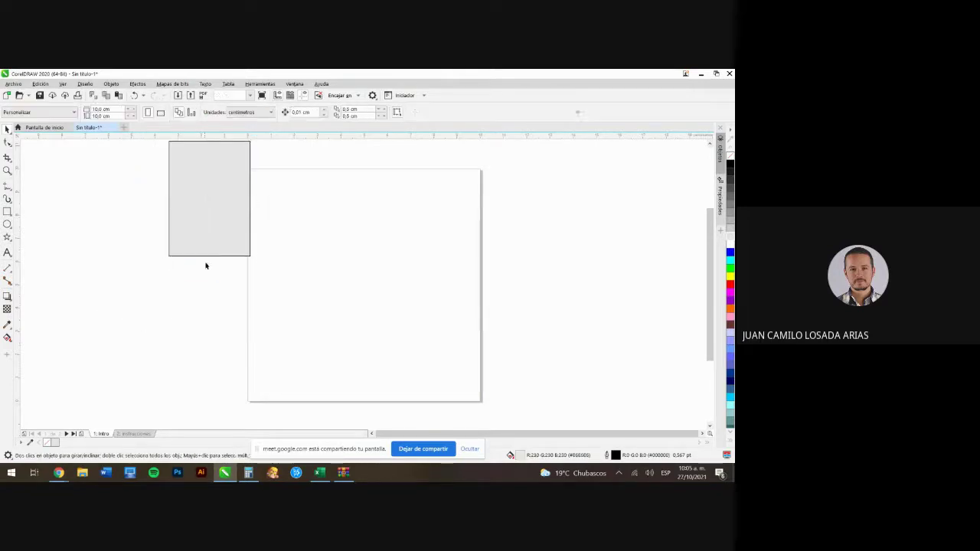
- Move the grey rectangle left so it no longer overlaps the Intro page's edge, and deselect it
{"action": "scroll", "coordinate": [228, 258], "scroll_direction": "up", "scroll_amount": 8}
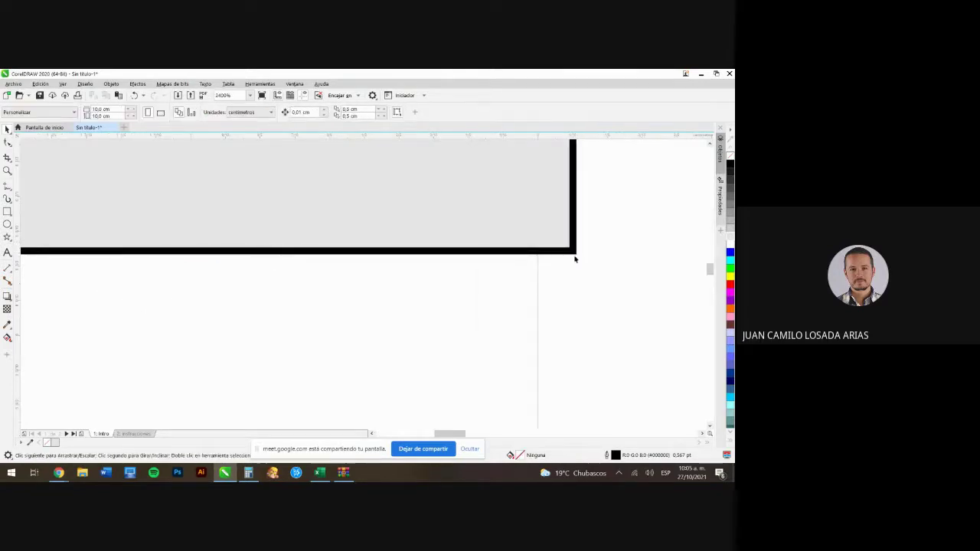
{"action": "scroll", "coordinate": [225, 325], "scroll_direction": "down", "scroll_amount": 8}
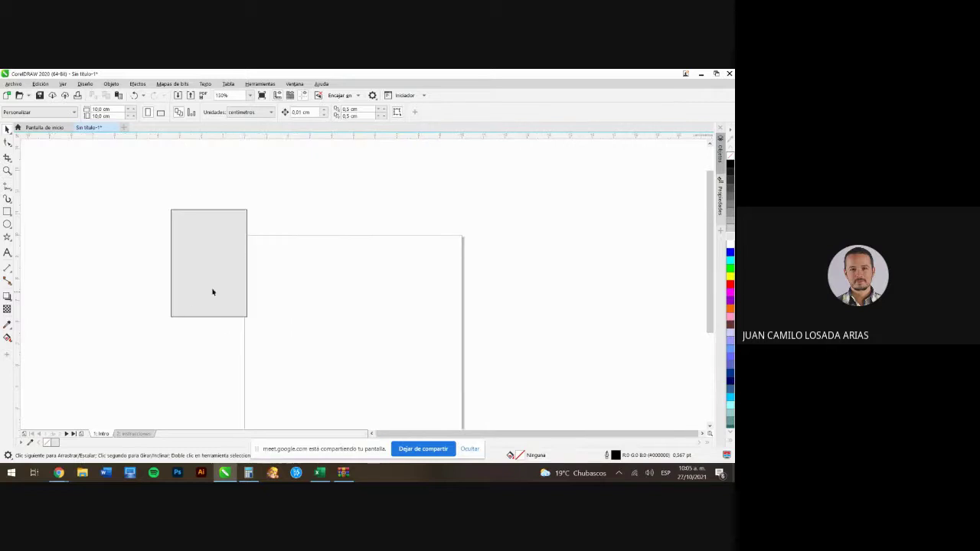
{"action": "left_click_drag", "start_coordinate": [229, 271], "coordinate": [190, 268]}
{"action": "left_click", "coordinate": [341, 182]}
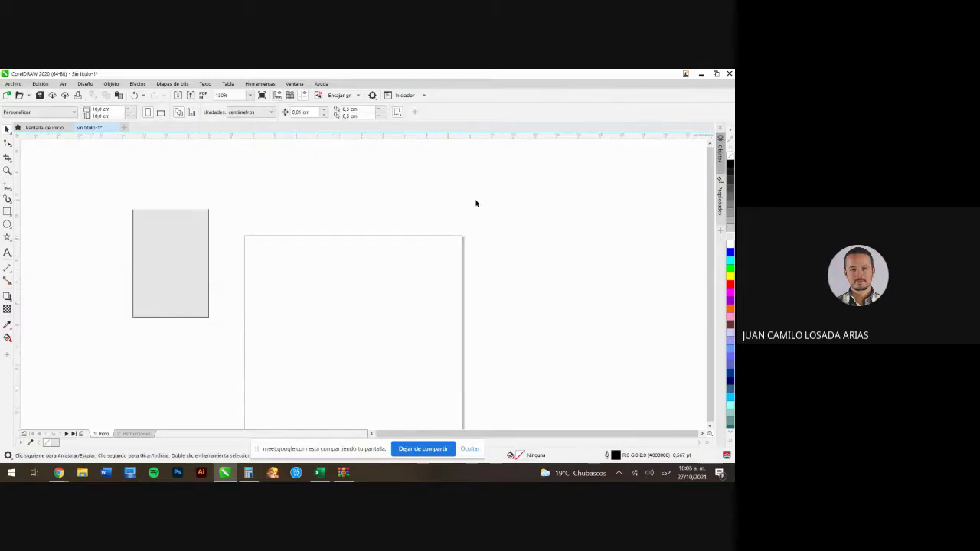
- Delete the grey rectangle from the Intro page, check the instrucciones page, and return to the Intro page
{"action": "scroll", "coordinate": [475, 201], "scroll_direction": "down", "scroll_amount": 1}
{"action": "scroll", "coordinate": [337, 247], "scroll_direction": "up", "scroll_amount": 1}
{"action": "left_click", "coordinate": [326, 225]}
{"action": "key", "text": "Delete"}
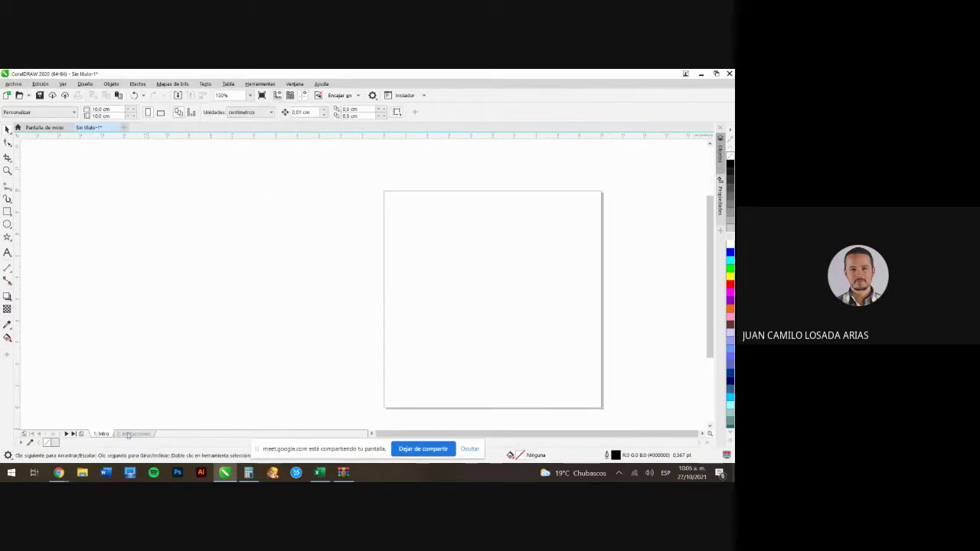
{"action": "left_click", "coordinate": [134, 434]}
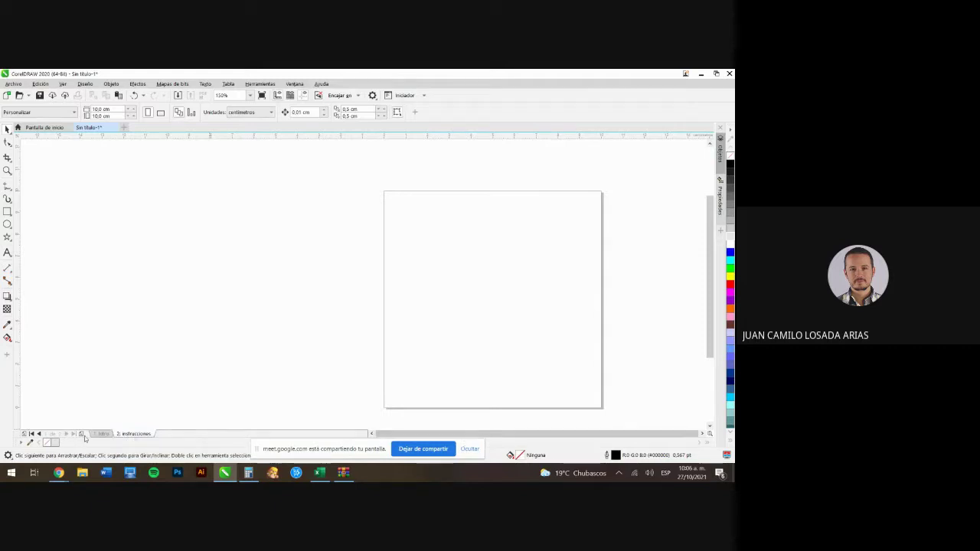
{"action": "scroll", "coordinate": [176, 210], "scroll_direction": "down", "scroll_amount": 1}
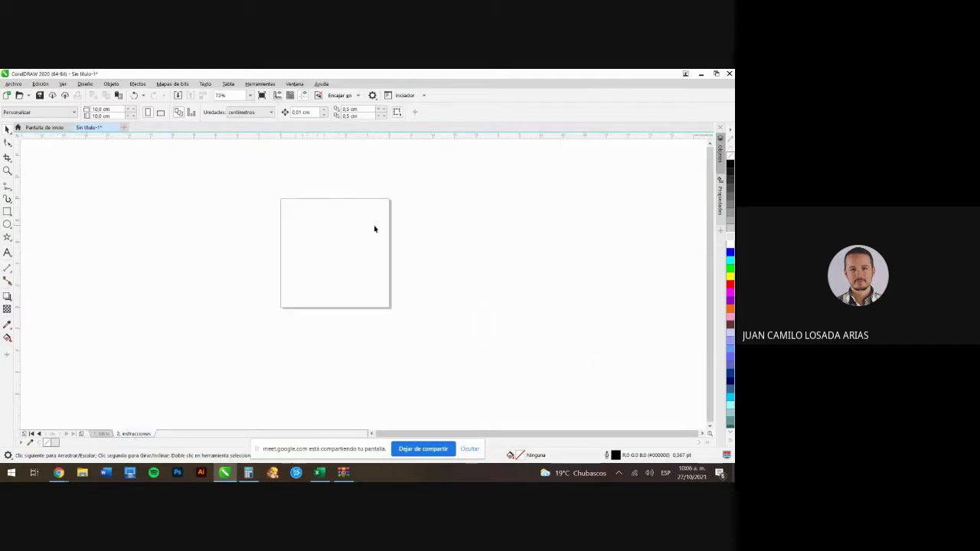
{"action": "scroll", "coordinate": [375, 225], "scroll_direction": "up", "scroll_amount": 1}
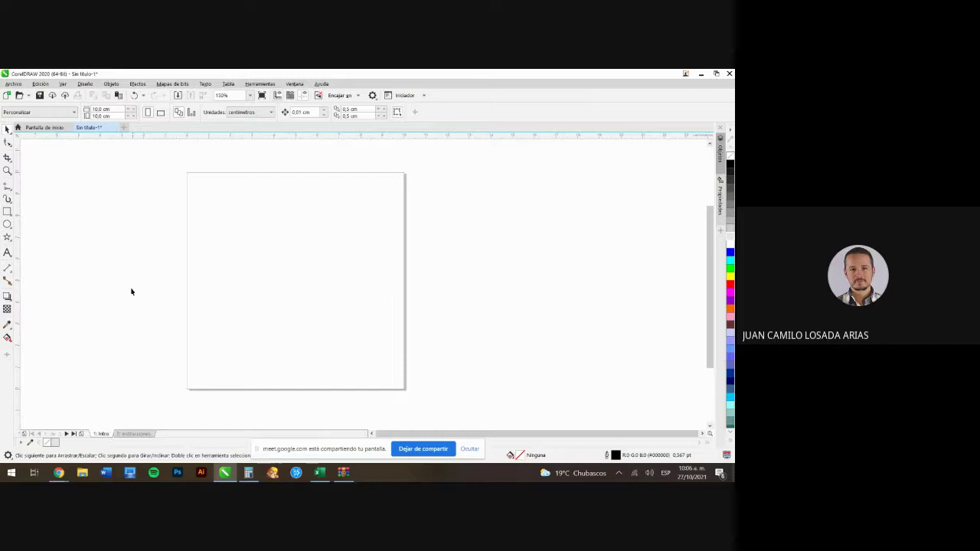
- Draw a rectangle about 1.66 × 1.87 cm at the page's upper-left corner and a green-filled ellipse about 2.65 × 3.05 cm near the right edge
{"action": "left_click", "coordinate": [7, 212]}
{"action": "left_click_drag", "start_coordinate": [189, 173], "coordinate": [230, 217]}
{"action": "left_click", "coordinate": [7, 224]}
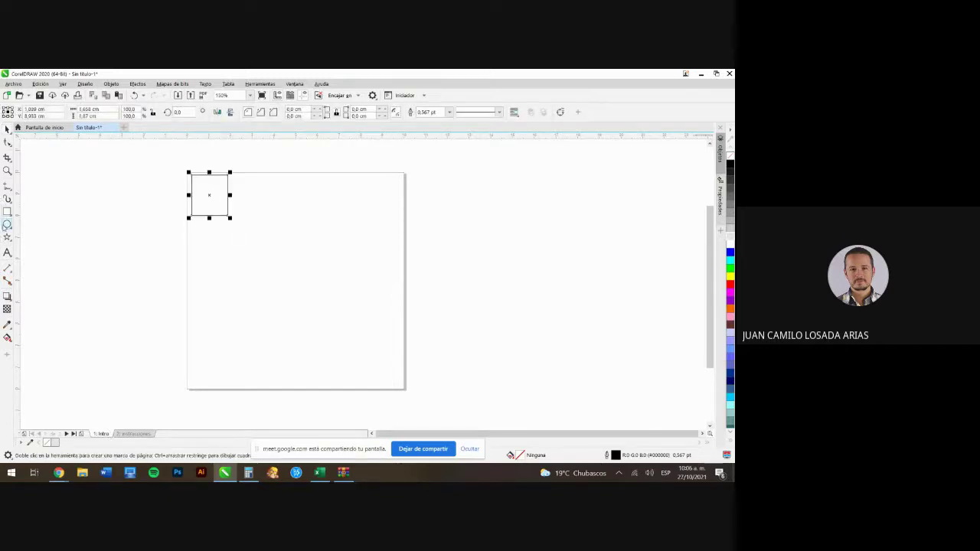
{"action": "left_click_drag", "start_coordinate": [333, 268], "coordinate": [395, 337]}
{"action": "left_click", "coordinate": [729, 269]}
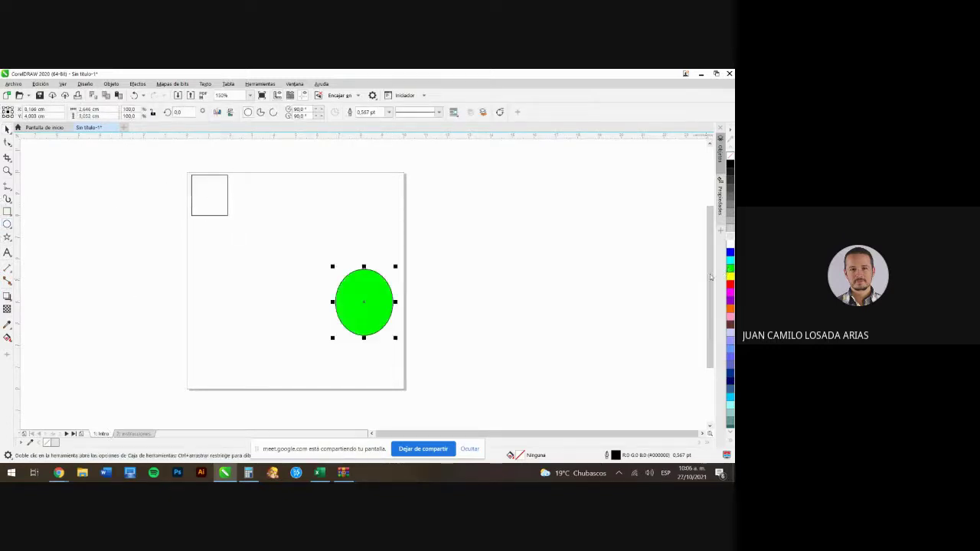
- Add a paragraph text frame about 4.94 × 5.56 cm below the rectangle, fill it with random placeholder letters, and deselect it
{"action": "left_click", "coordinate": [208, 262]}
{"action": "key", "text": "F8"}
{"action": "left_click_drag", "start_coordinate": [191, 245], "coordinate": [299, 365]}
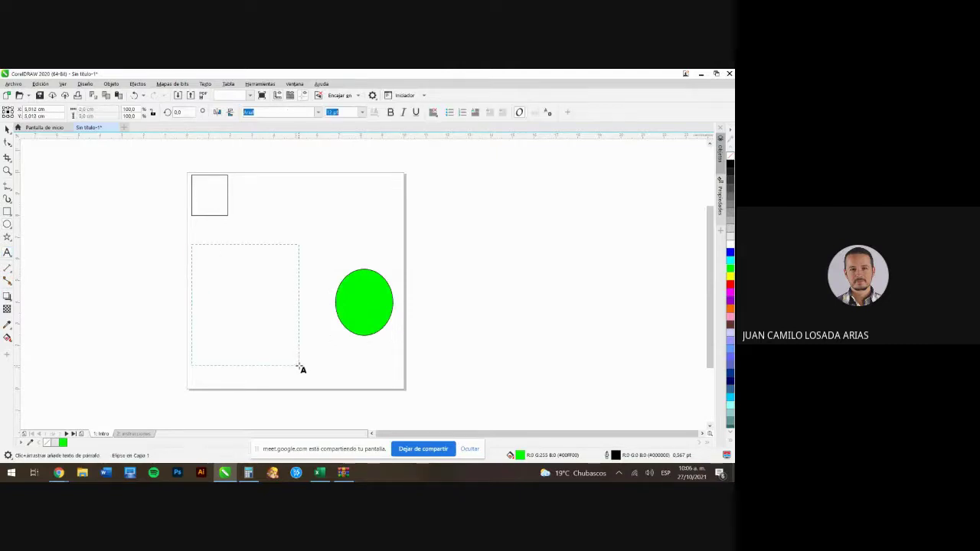
{"action": "type", "text": "kofjslkdfjsdkñfjñsdlkfjwer"}
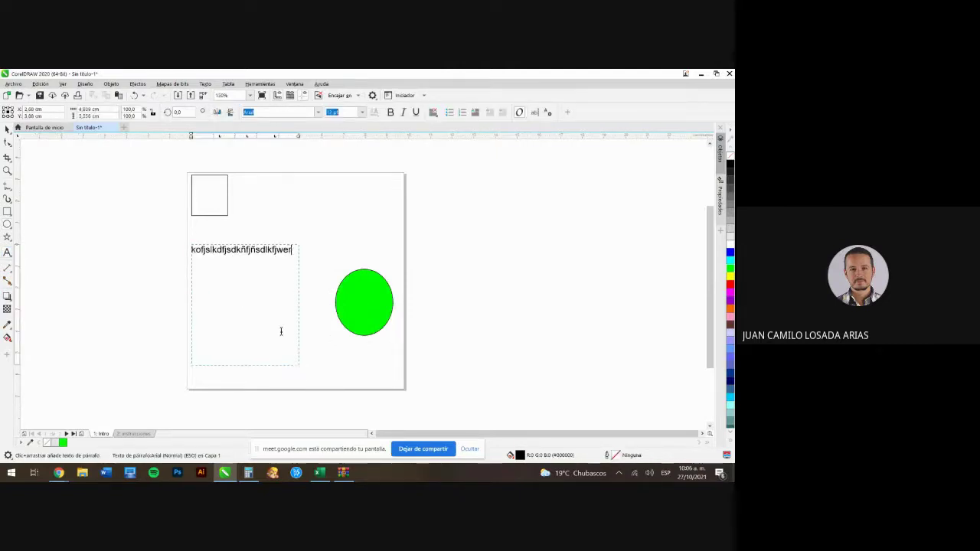
{"action": "type", "text": "rlwejrñkwerjtnejkrtnertmerlktnerlktne5ert"}
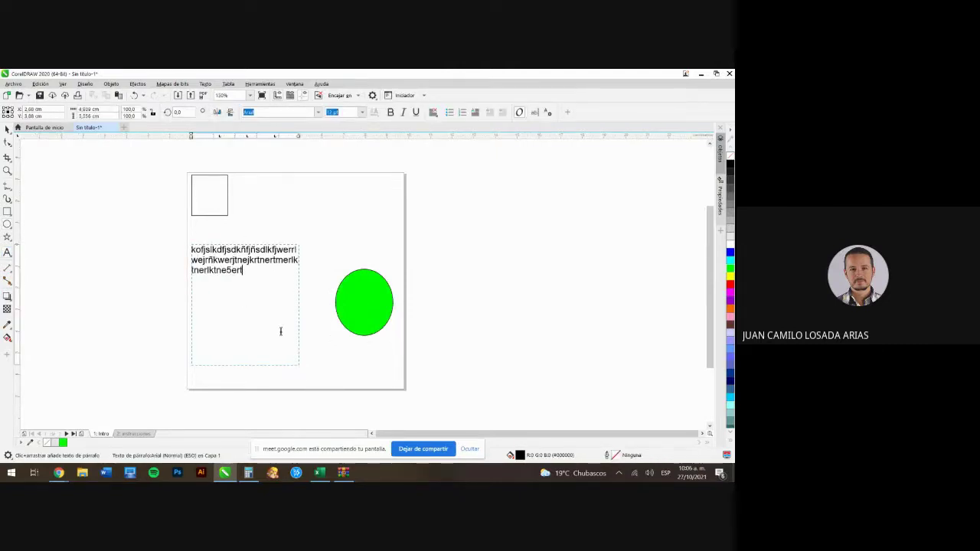
{"action": "key", "text": "ctrl+space"}
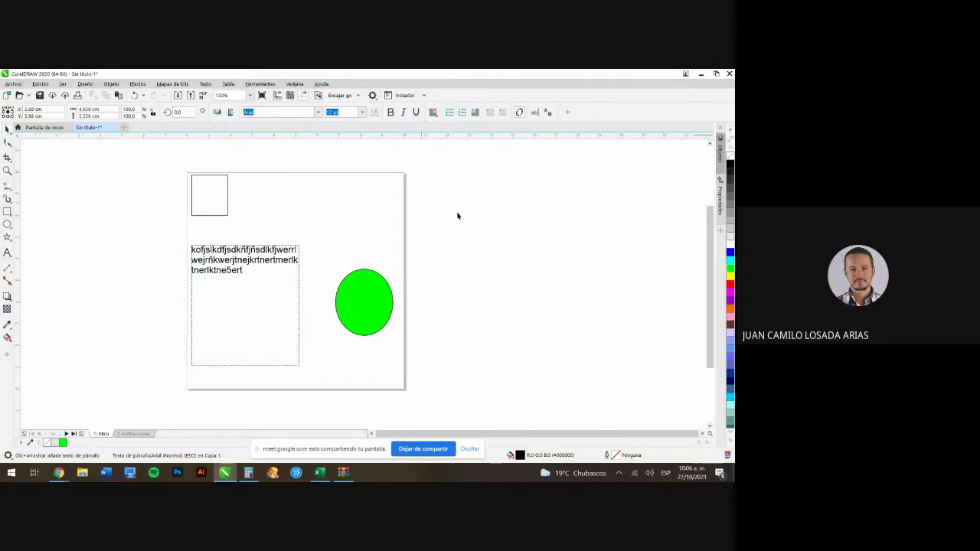
{"action": "left_click", "coordinate": [322, 231]}
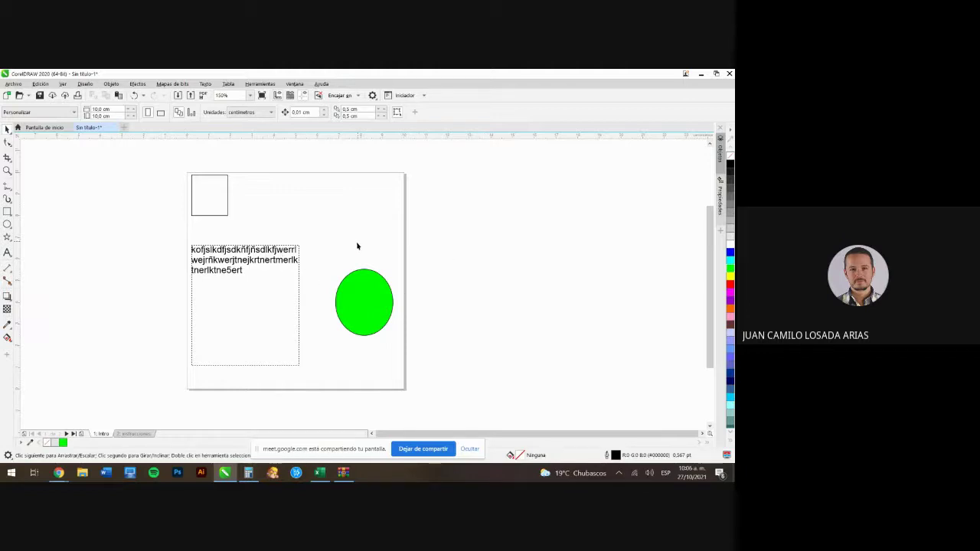
- Duplicate the Intro page after itself, copying the layers and their contents
{"action": "right_click", "coordinate": [99, 435]}
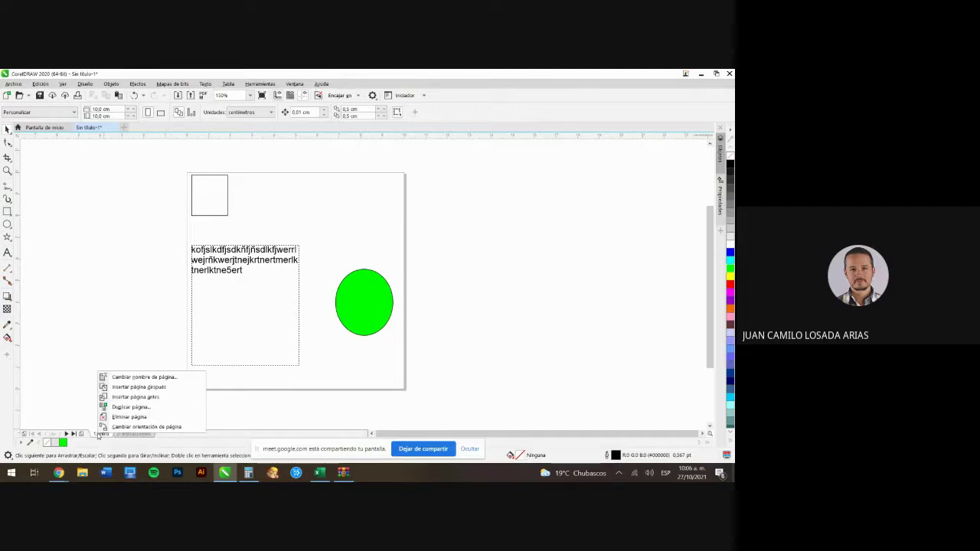
{"action": "left_click", "coordinate": [130, 410]}
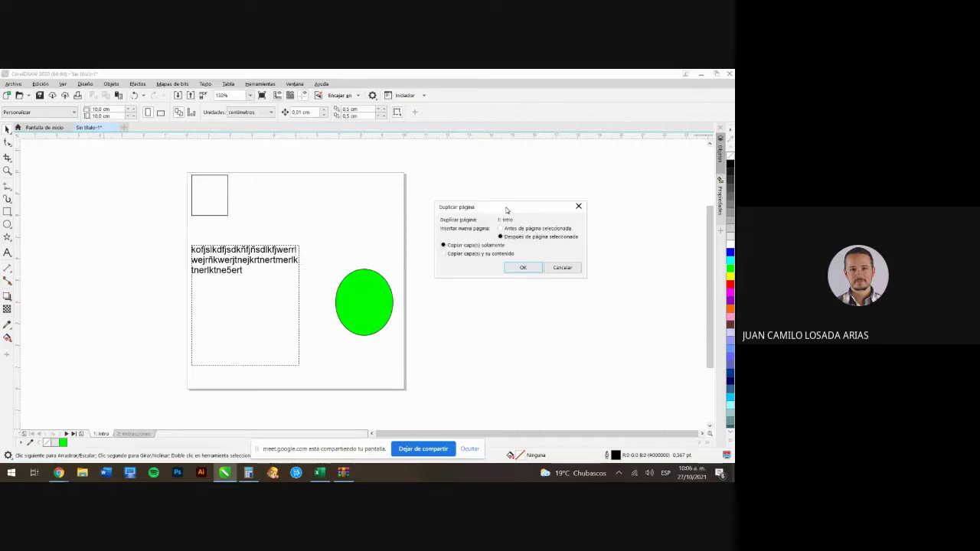
{"action": "left_click", "coordinate": [444, 254]}
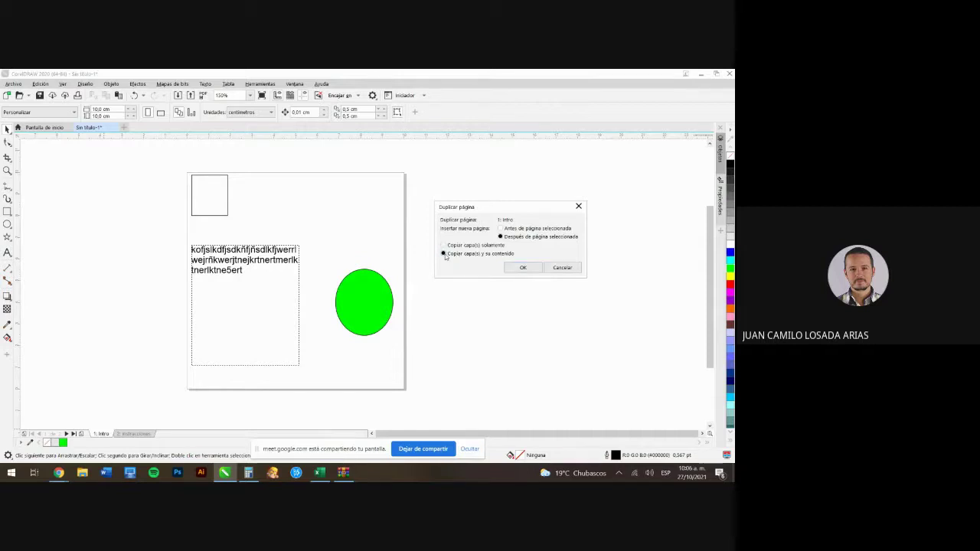
{"action": "left_click", "coordinate": [523, 267]}
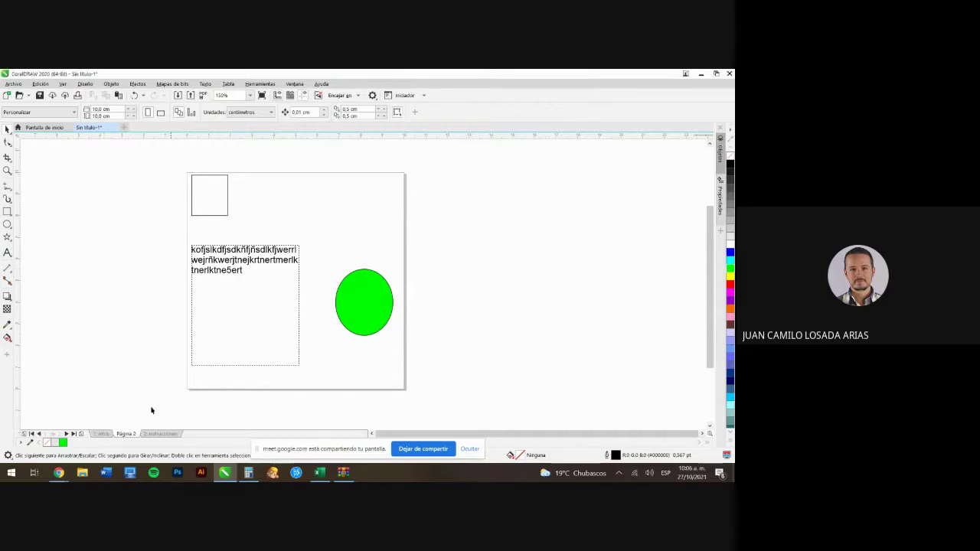
- Move the Intro page's small rectangle toward the upper centre and fill it light grey, comparing the page with its duplicate
{"action": "left_click", "coordinate": [103, 435]}
{"action": "left_click_drag", "start_coordinate": [217, 194], "coordinate": [304, 206]}
{"action": "left_click", "coordinate": [729, 227]}
{"action": "left_click", "coordinate": [495, 278]}
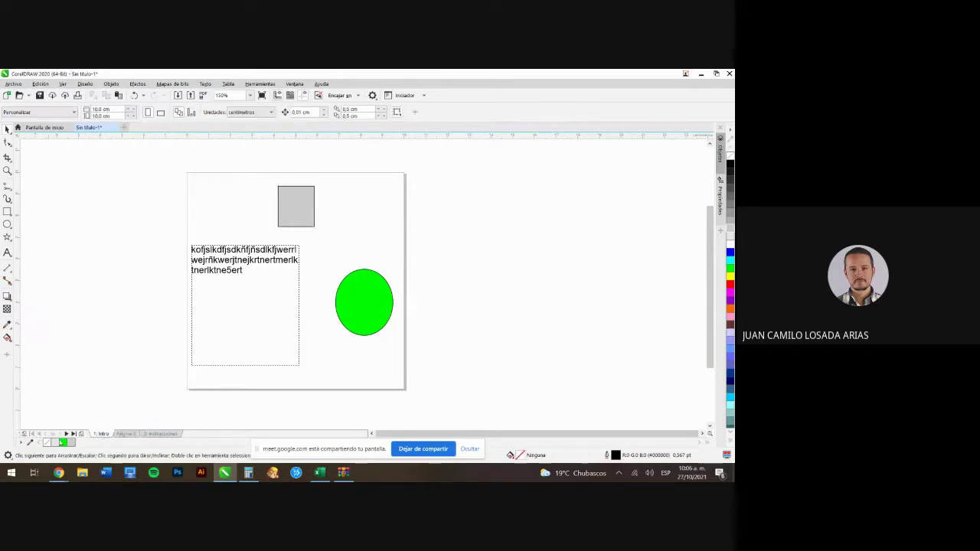
{"action": "left_click", "coordinate": [125, 434]}
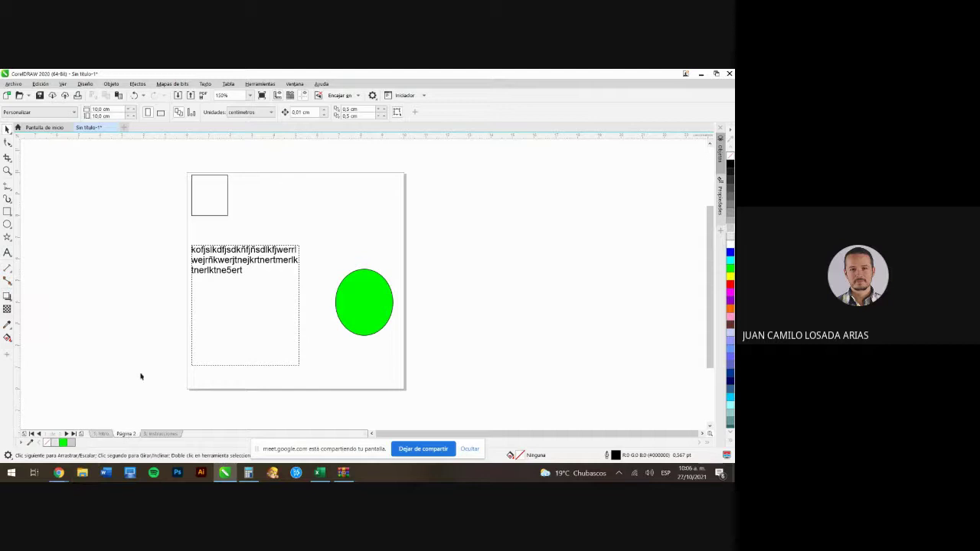
{"action": "left_click", "coordinate": [102, 434]}
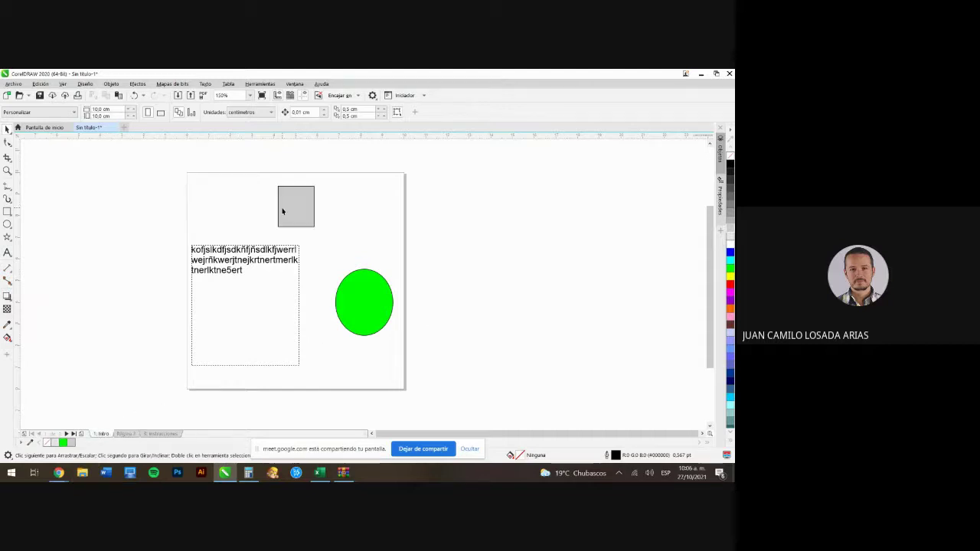
{"action": "left_click", "coordinate": [125, 435]}
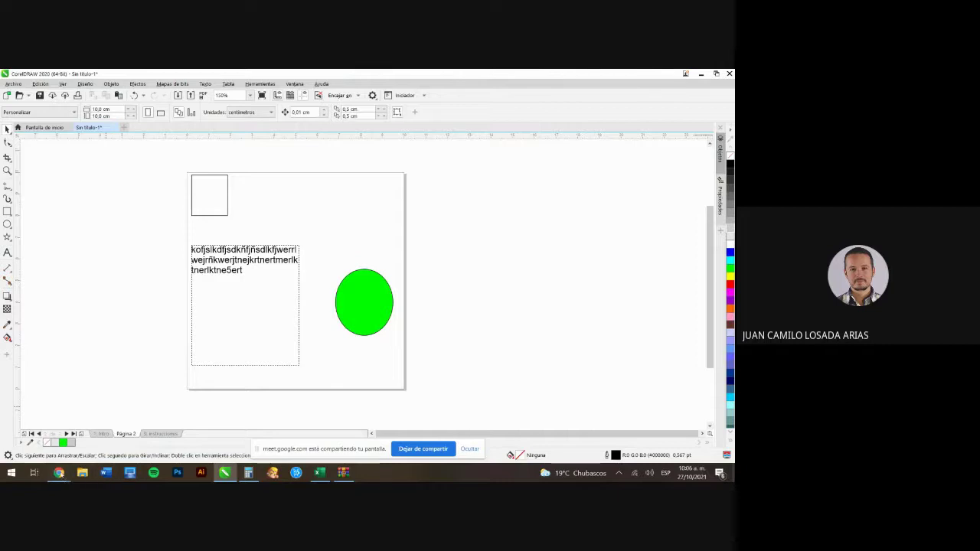
- Switch to the course PDF in Chrome and review section 4 on zoom, panning and scrolling
{"action": "left_click", "coordinate": [58, 472]}
{"action": "scroll", "coordinate": [566, 271], "scroll_direction": "down", "scroll_amount": 1}
{"action": "scroll", "coordinate": [567, 271], "scroll_direction": "up", "scroll_amount": 2}
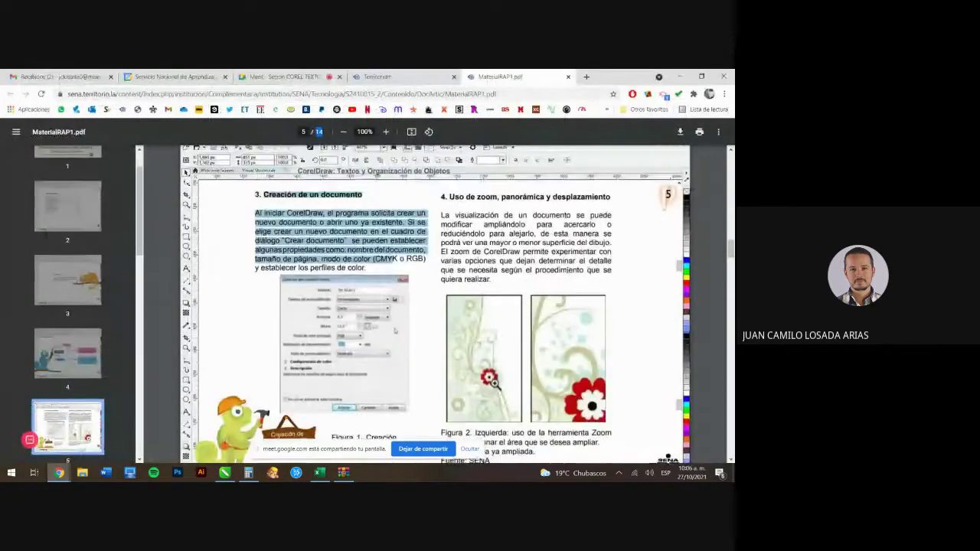
{"action": "left_click_drag", "start_coordinate": [448, 242], "coordinate": [618, 244]}
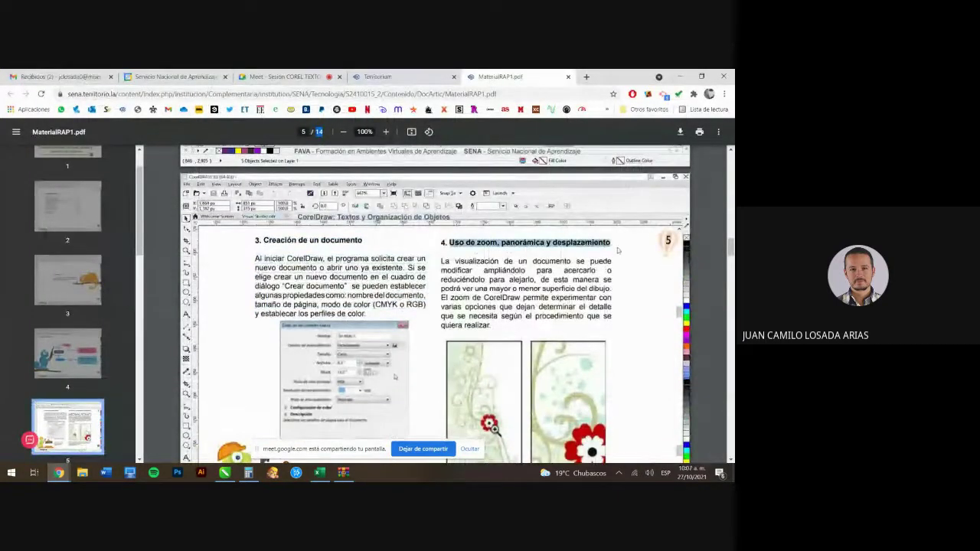
{"action": "scroll", "coordinate": [323, 307], "scroll_direction": "down", "scroll_amount": 10}
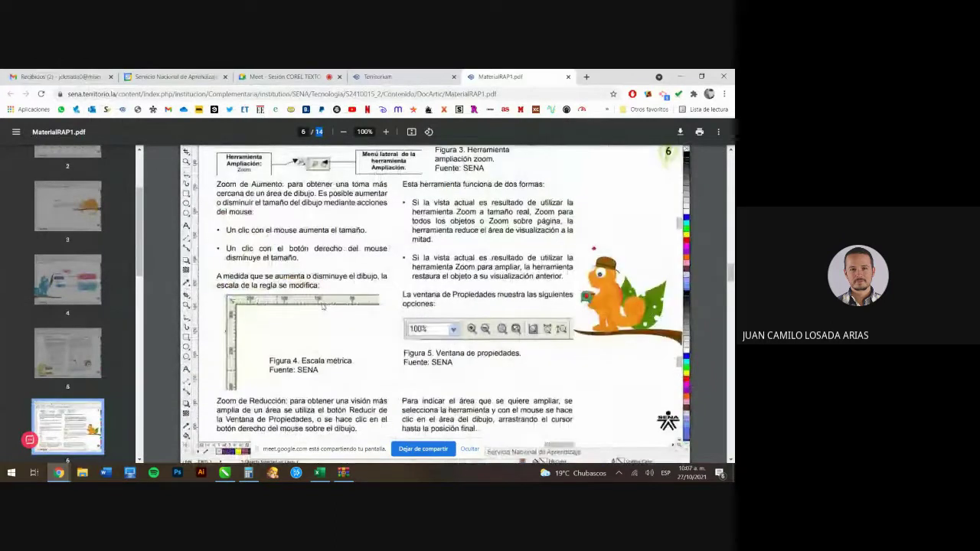
{"action": "scroll", "coordinate": [314, 320], "scroll_direction": "up", "scroll_amount": 1}
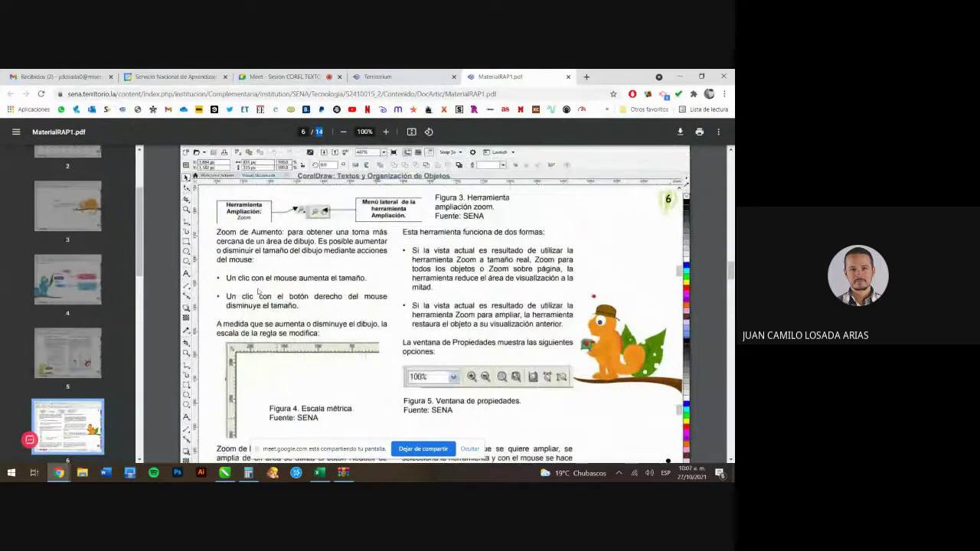
{"action": "scroll", "coordinate": [298, 336], "scroll_direction": "down", "scroll_amount": 1}
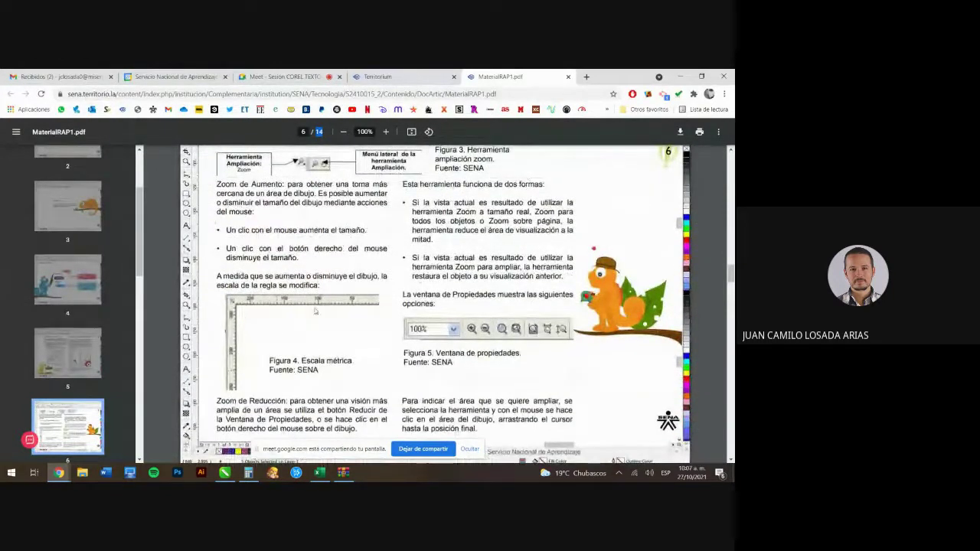
- Switch back to CorelDRAW, move the small rectangle off the page to its right, and set the ruler origin at the page's upper-left corner
{"action": "left_click", "coordinate": [224, 473]}
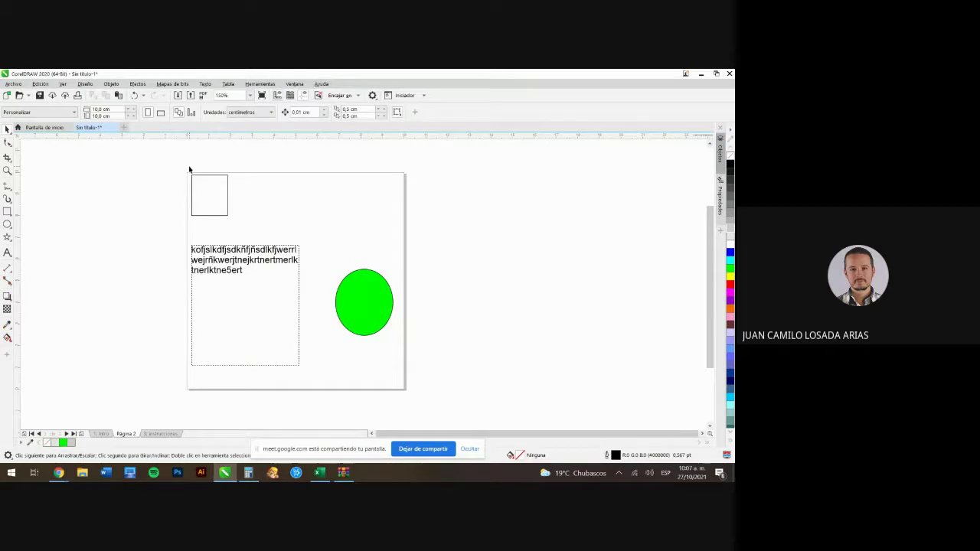
{"action": "left_click_drag", "start_coordinate": [210, 190], "coordinate": [486, 226]}
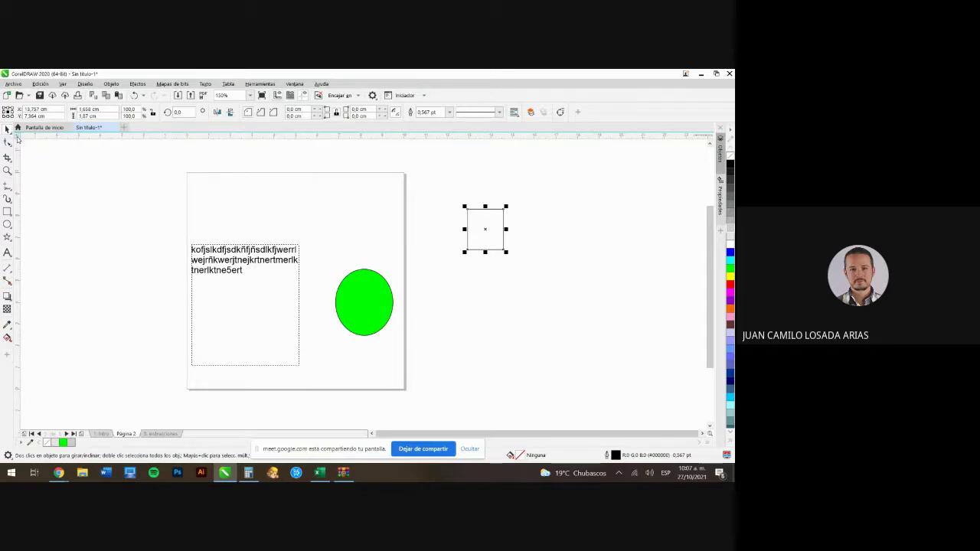
{"action": "left_click_drag", "start_coordinate": [18, 138], "coordinate": [177, 170]}
{"action": "left_click_drag", "start_coordinate": [178, 170], "coordinate": [187, 175]}
- Add a horizontal and a vertical guideline and align them with the top and left edges of the text frame
{"action": "left_click_drag", "start_coordinate": [260, 138], "coordinate": [258, 209]}
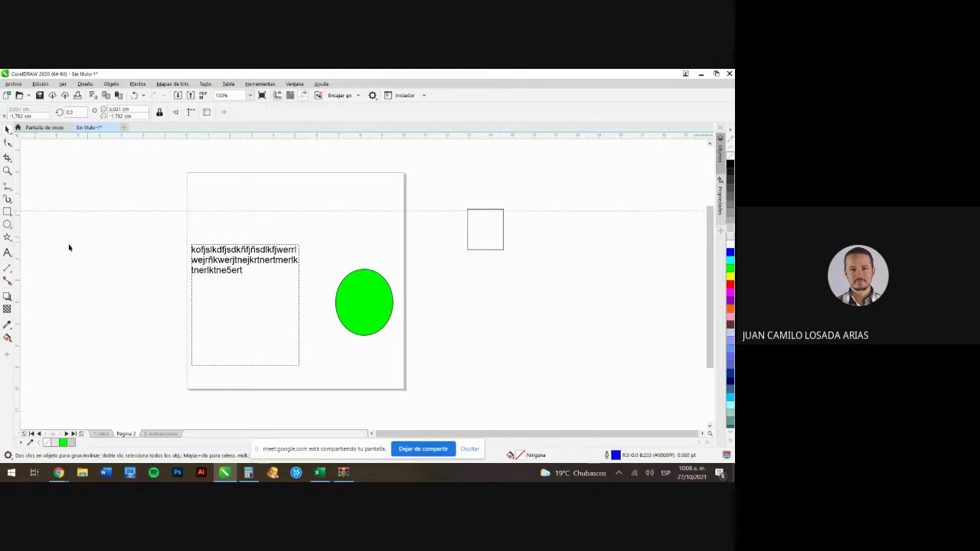
{"action": "left_click_drag", "start_coordinate": [15, 245], "coordinate": [209, 270]}
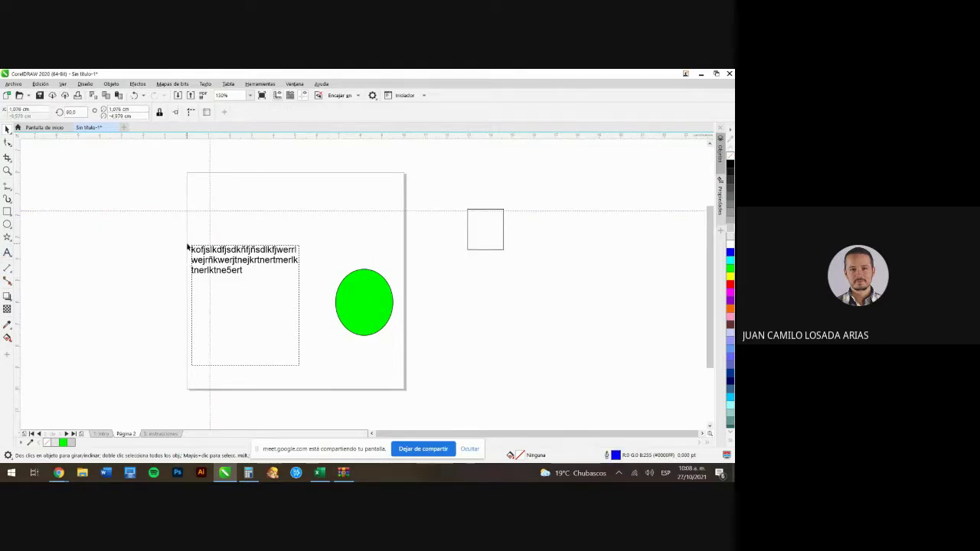
{"action": "left_click_drag", "start_coordinate": [210, 176], "coordinate": [191, 212]}
{"action": "left_click_drag", "start_coordinate": [259, 211], "coordinate": [261, 246]}
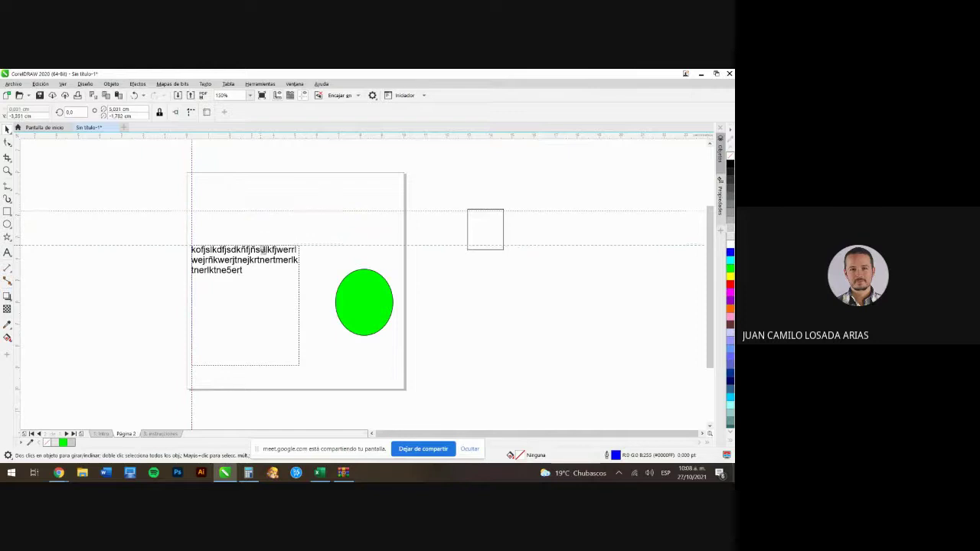
- Add a vertical guideline on the text frame's right edge and a horizontal one on its bottom edge, and deselect
{"action": "left_click_drag", "start_coordinate": [19, 175], "coordinate": [299, 246]}
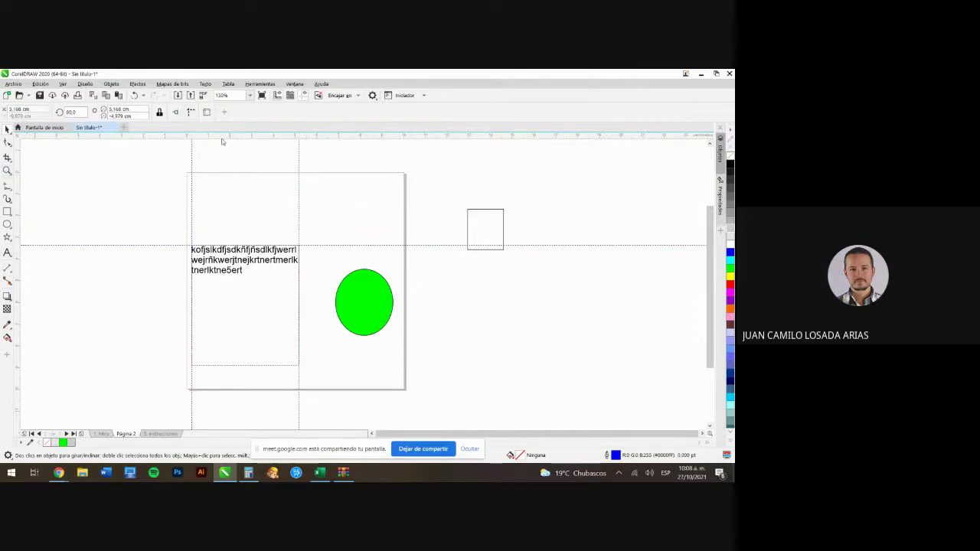
{"action": "left_click_drag", "start_coordinate": [220, 136], "coordinate": [217, 364]}
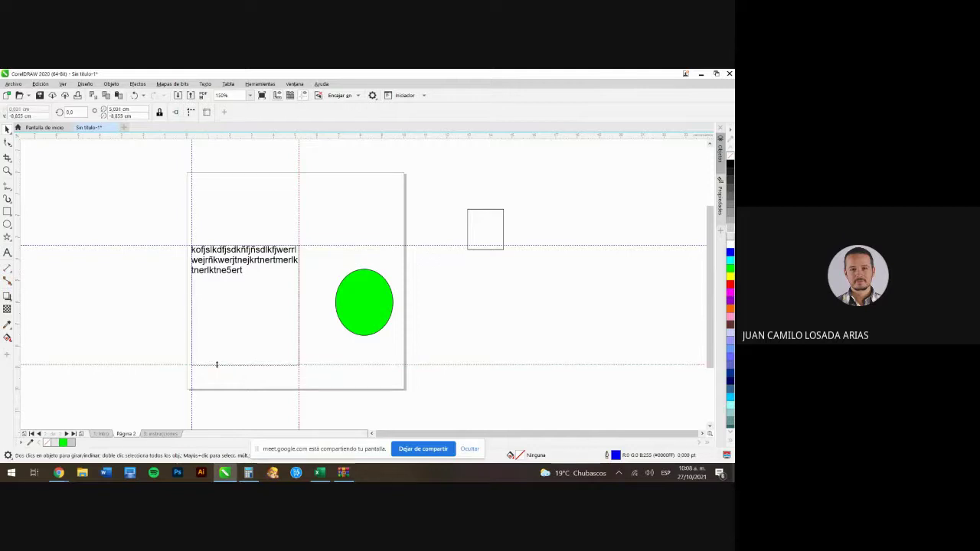
{"action": "left_click", "coordinate": [443, 334]}
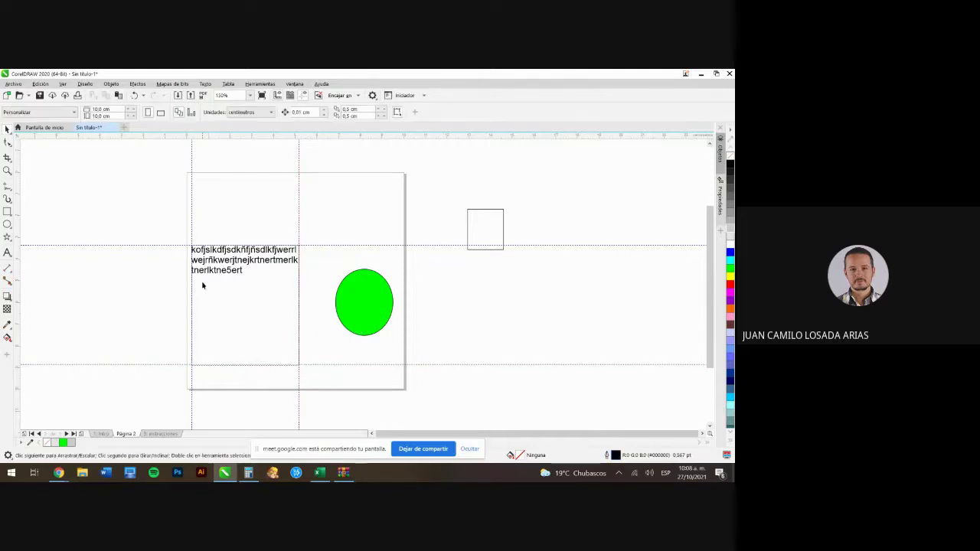
- Add a vertical guideline through the green ellipse, move the small rectangle onto the page against it, and narrow the rectangle from its right side
{"action": "left_click", "coordinate": [341, 303]}
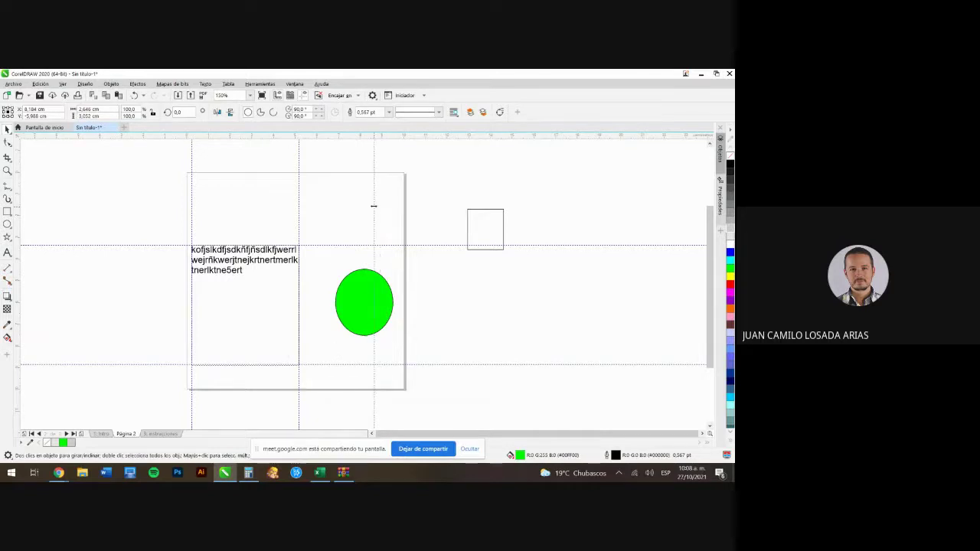
{"action": "left_click", "coordinate": [379, 195]}
{"action": "left_click_drag", "start_coordinate": [484, 222], "coordinate": [398, 194]}
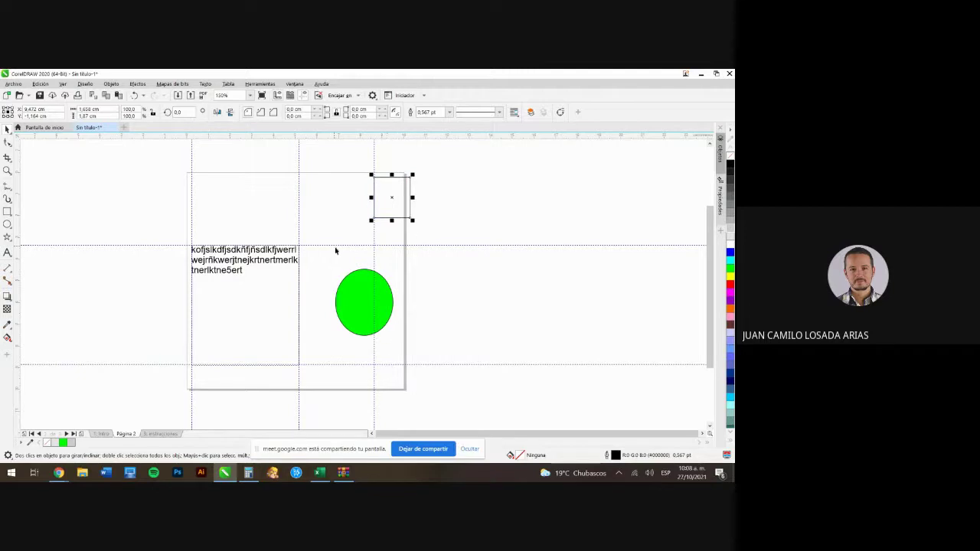
{"action": "left_click_drag", "start_coordinate": [412, 197], "coordinate": [399, 198]}
{"action": "left_click", "coordinate": [418, 204]}
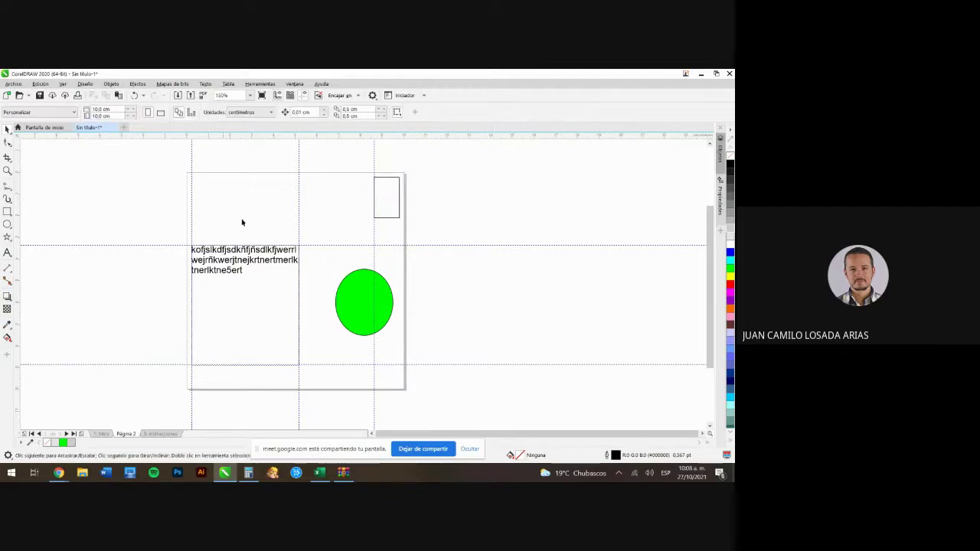
- Delete the vertical guideline along the text frame's right edge
{"action": "right_click", "coordinate": [299, 190]}
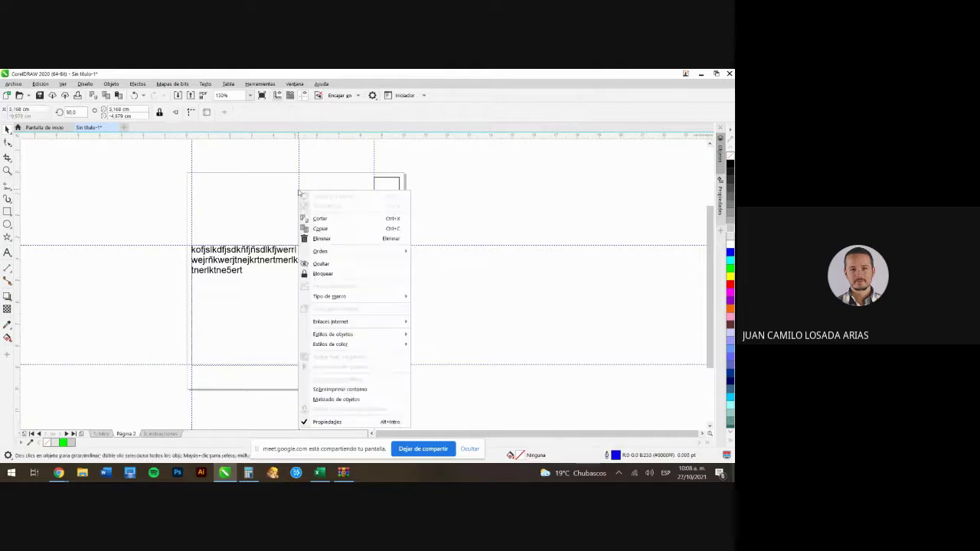
{"action": "left_click", "coordinate": [494, 178]}
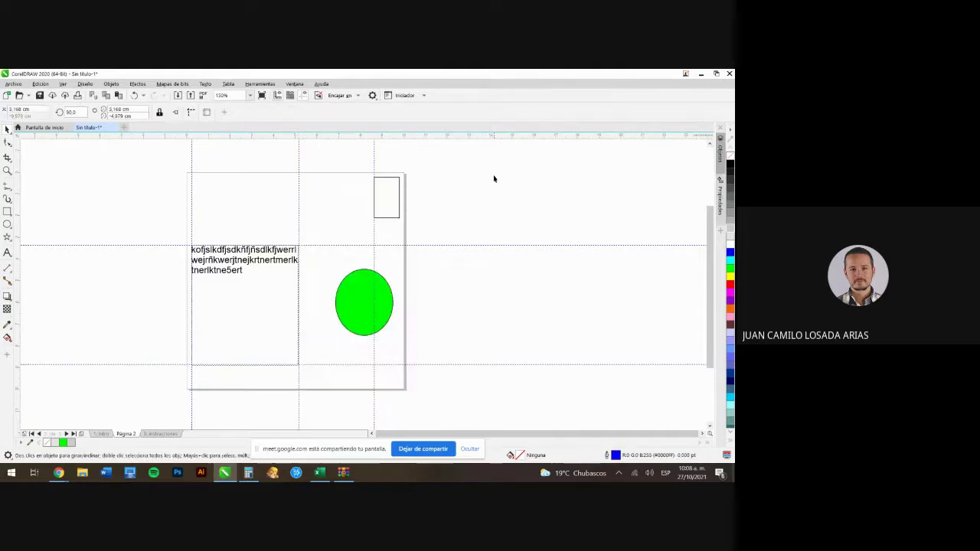
{"action": "left_click", "coordinate": [299, 149]}
{"action": "key", "text": "Delete"}
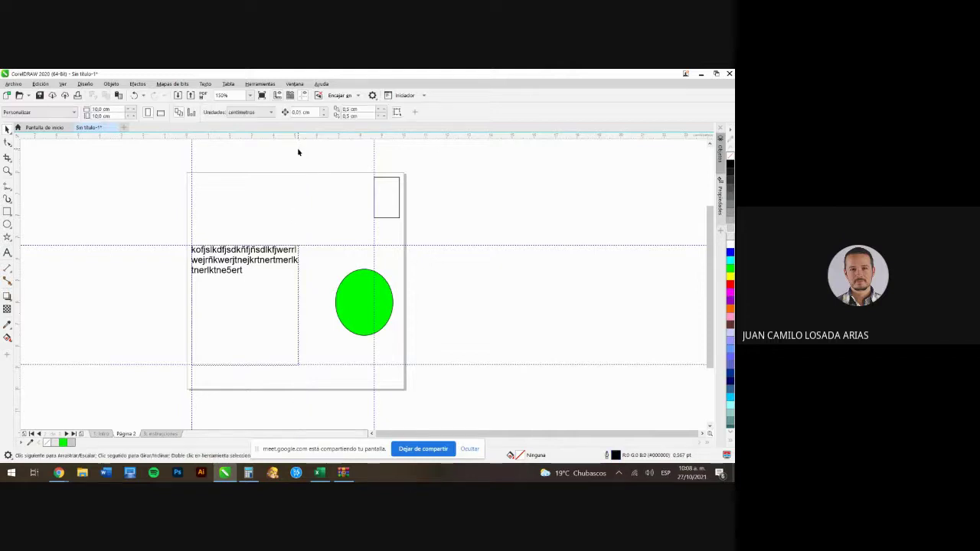
- Rotate the vertical guideline crossing the green ellipse to a slant of about 23.6° and deselect it
{"action": "left_click", "coordinate": [374, 153]}
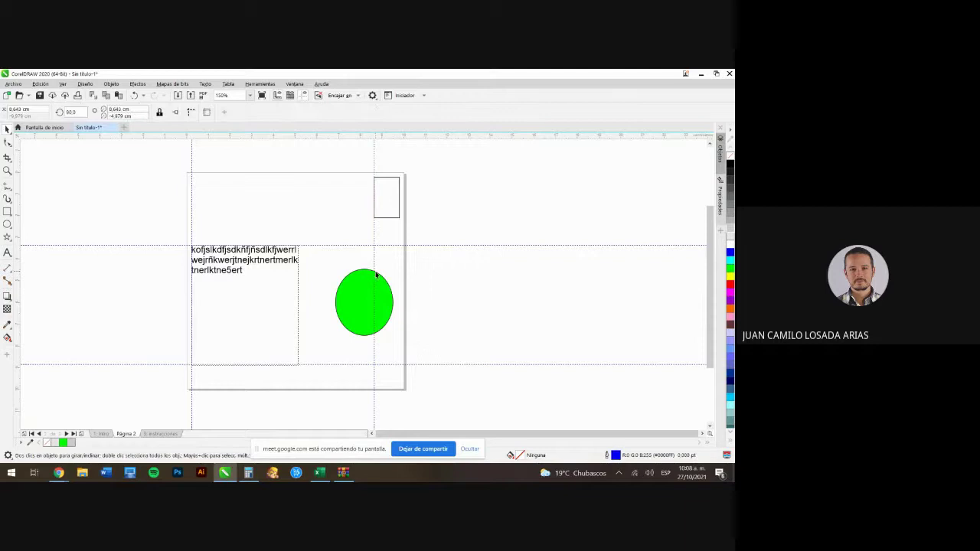
{"action": "left_click", "coordinate": [387, 234]}
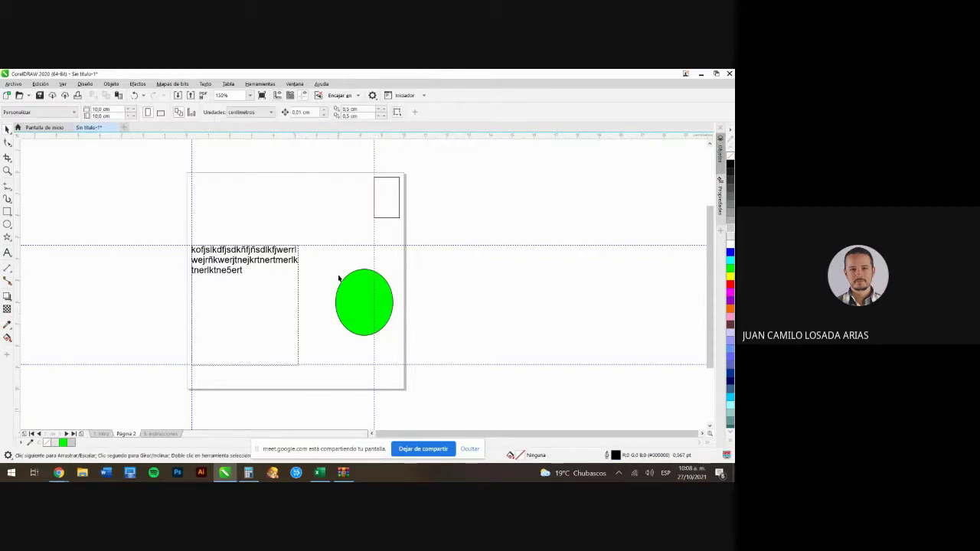
{"action": "left_click", "coordinate": [374, 232]}
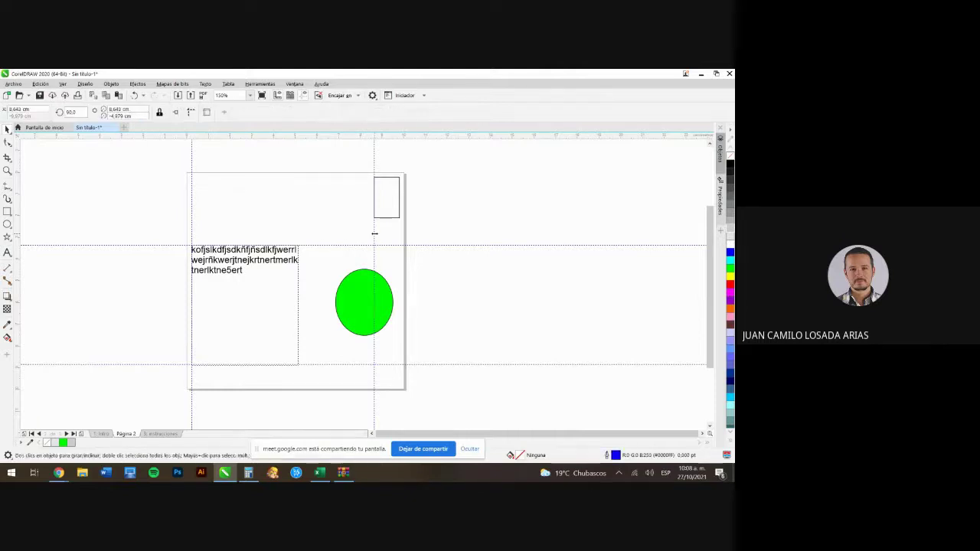
{"action": "left_click", "coordinate": [375, 233]}
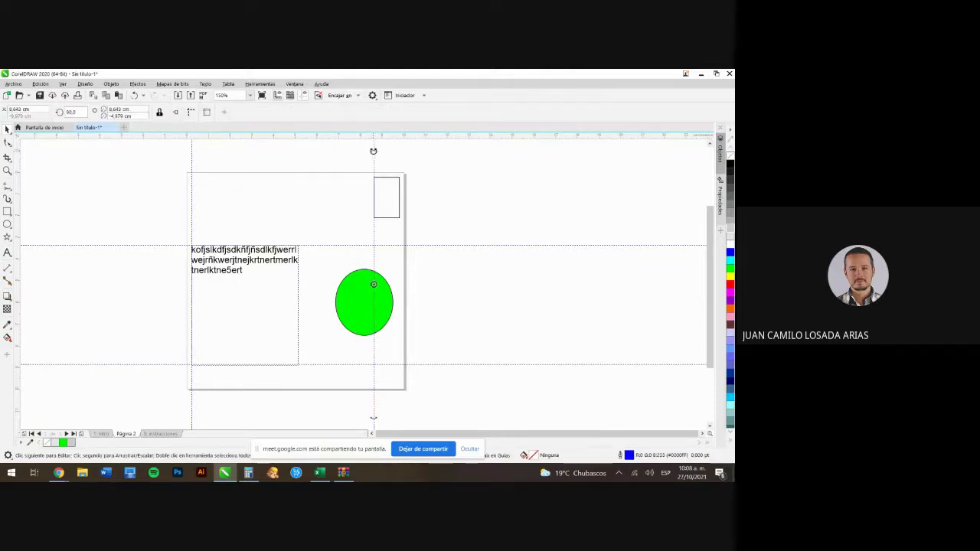
{"action": "left_click_drag", "start_coordinate": [373, 151], "coordinate": [475, 232]}
{"action": "left_click", "coordinate": [459, 197]}
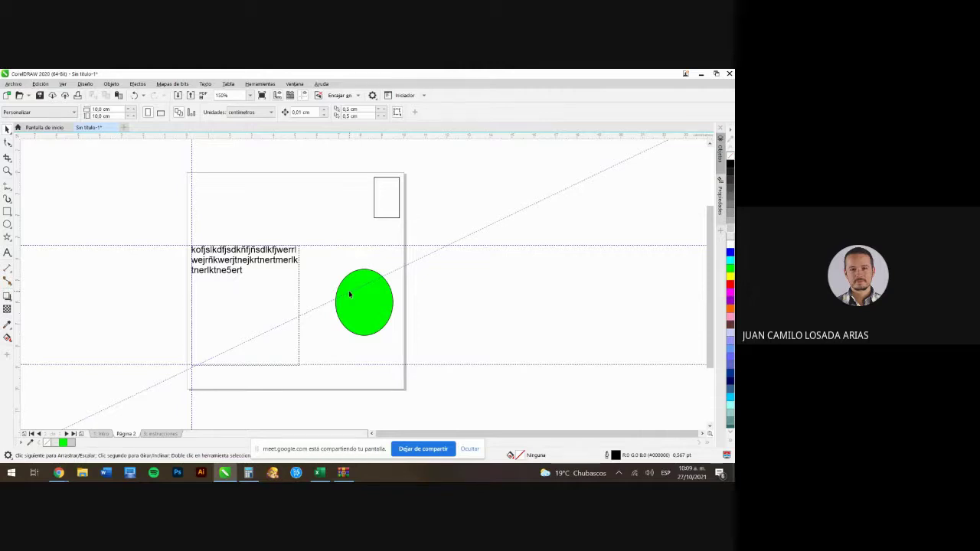
- Switch to the course PDF in Chrome and review the zoom and Hand tool explanations on pages 6 and 7
{"action": "mouse_move", "coordinate": [58, 472]}
{"action": "left_click", "coordinate": [61, 449]}
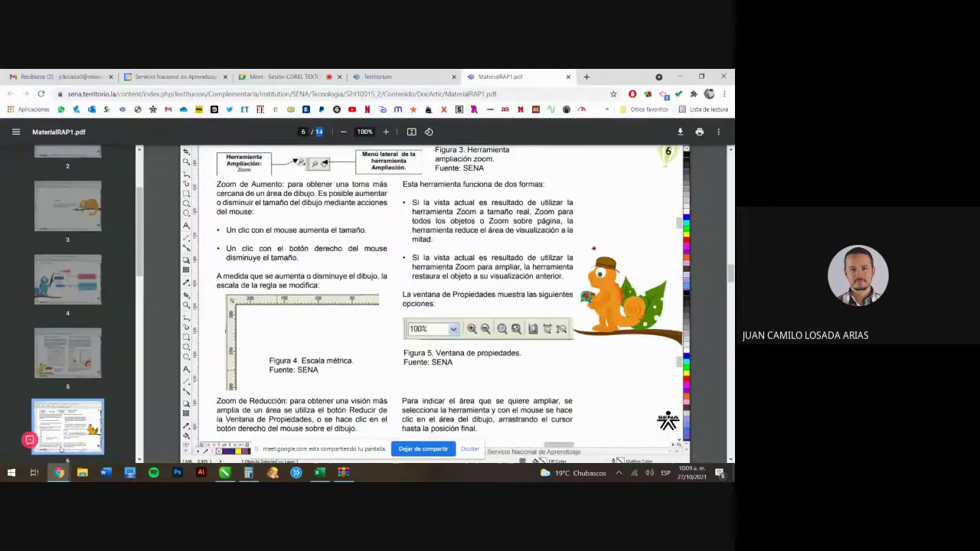
{"action": "scroll", "coordinate": [407, 362], "scroll_direction": "down", "scroll_amount": 4}
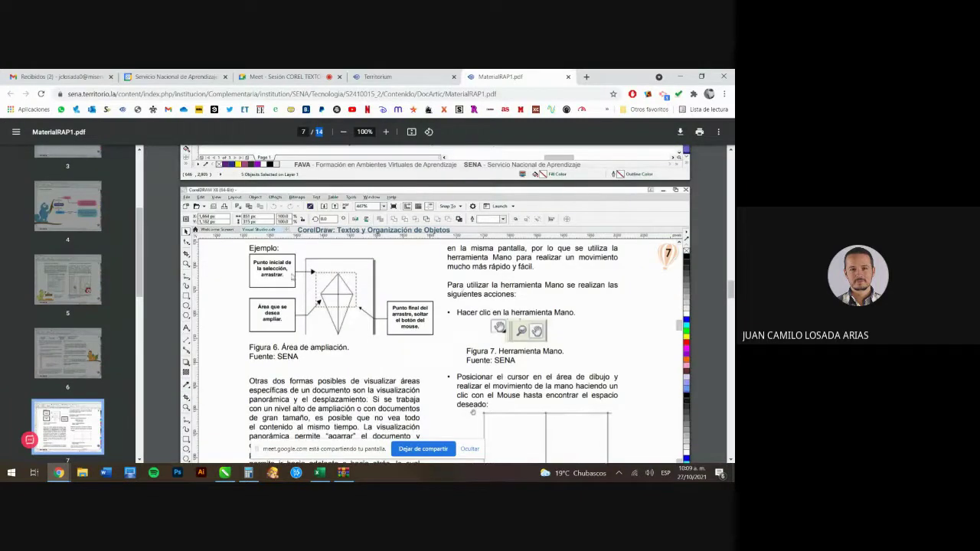
{"action": "scroll", "coordinate": [372, 334], "scroll_direction": "up", "scroll_amount": 2}
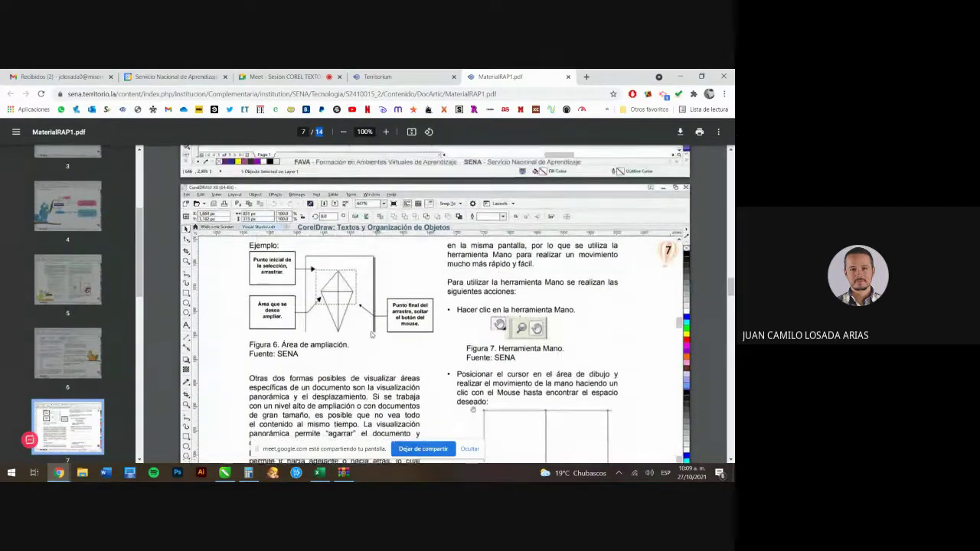
{"action": "scroll", "coordinate": [372, 334], "scroll_direction": "down", "scroll_amount": 2}
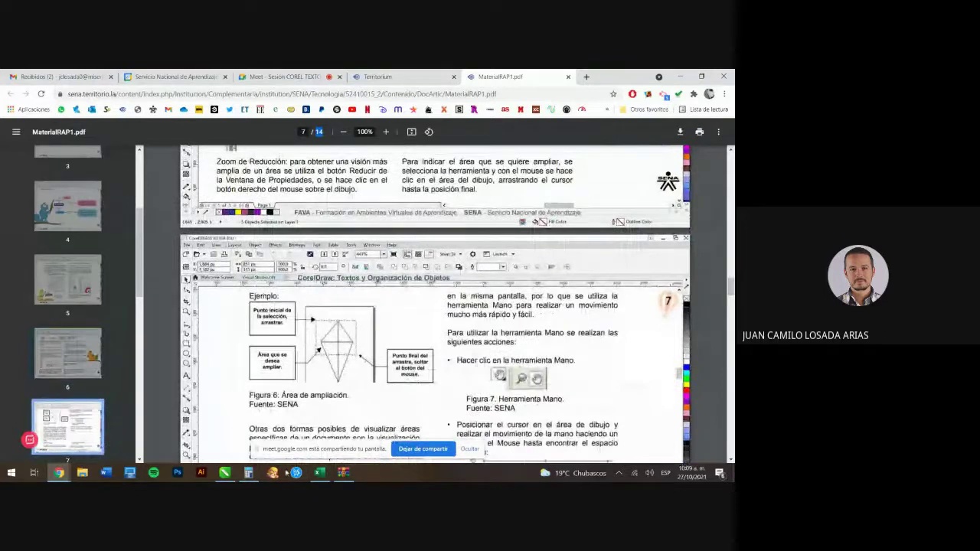
- Switch back to CorelDRAW and delete the slanted guideline and both horizontal guidelines
{"action": "left_click", "coordinate": [224, 472]}
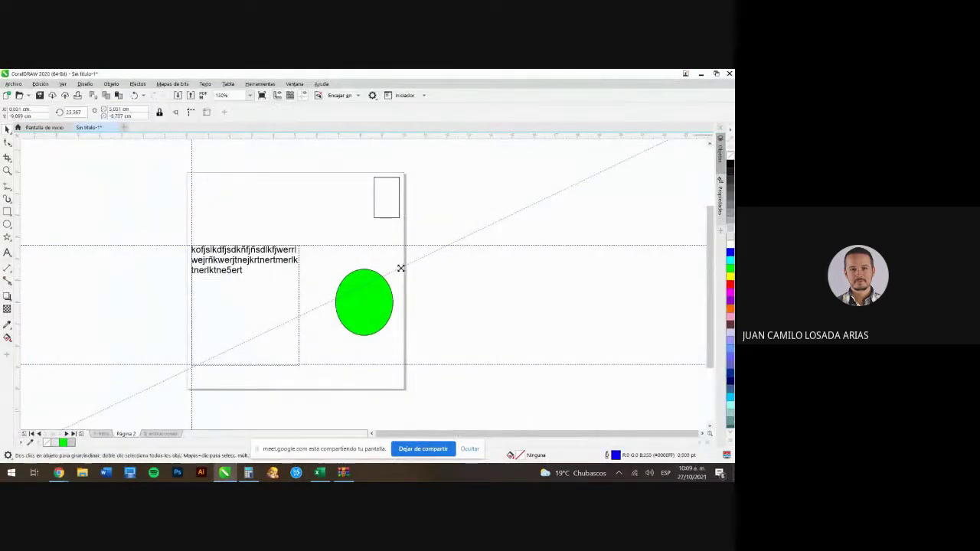
{"action": "left_click_drag", "start_coordinate": [406, 245], "coordinate": [338, 364]}
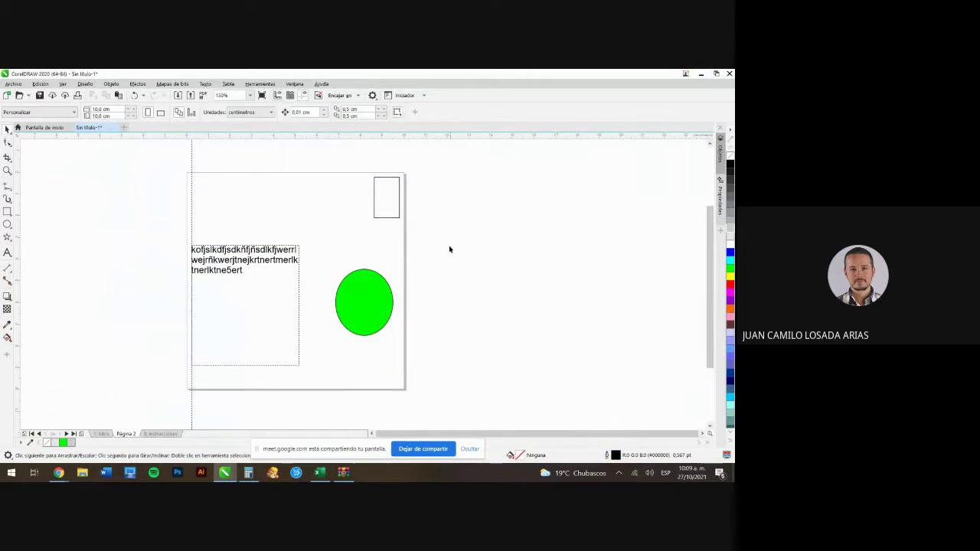
- Move the green ellipse down and slightly left, and fill the small rectangle with light violet
{"action": "left_click", "coordinate": [270, 256]}
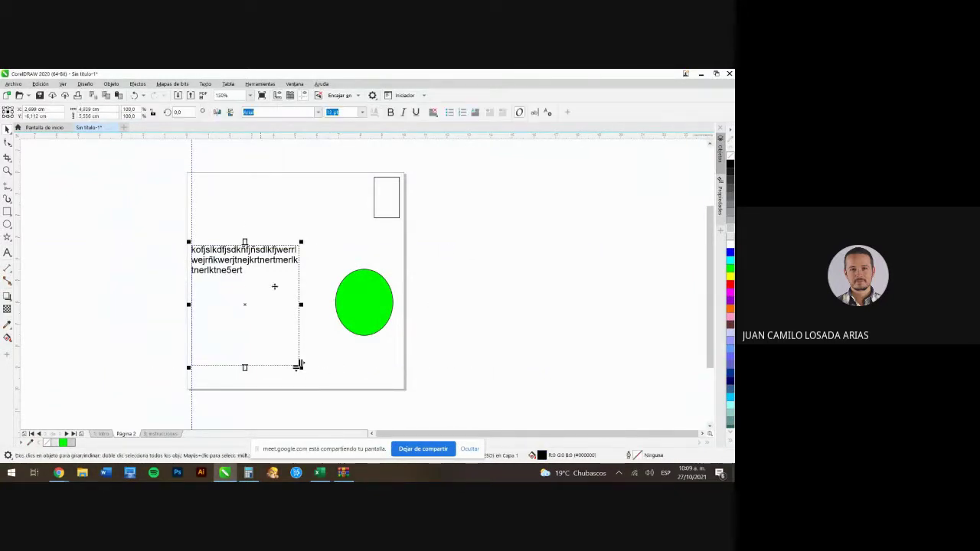
{"action": "left_click", "coordinate": [364, 302]}
{"action": "left_click_drag", "start_coordinate": [365, 303], "coordinate": [350, 341]}
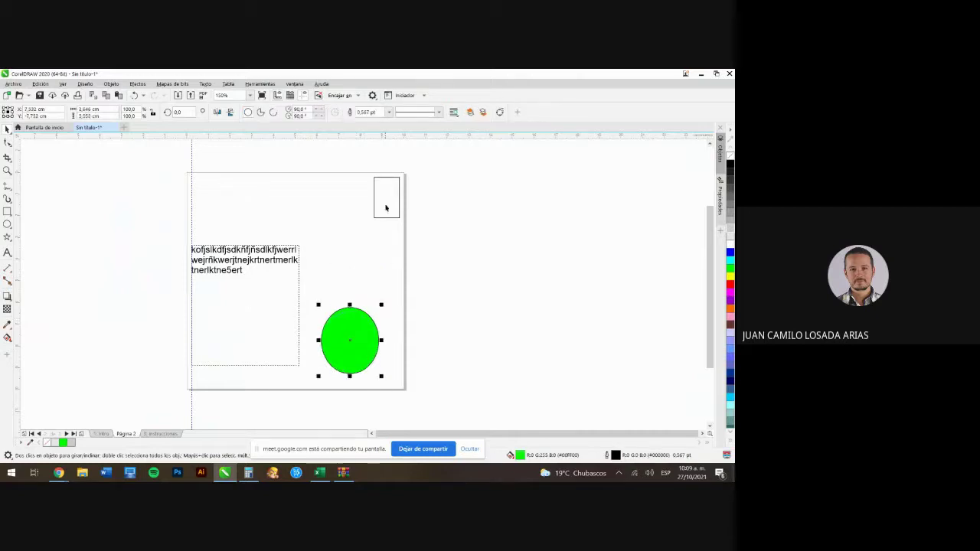
{"action": "left_click", "coordinate": [387, 209]}
{"action": "left_click", "coordinate": [729, 337]}
{"action": "left_click", "coordinate": [411, 241]}
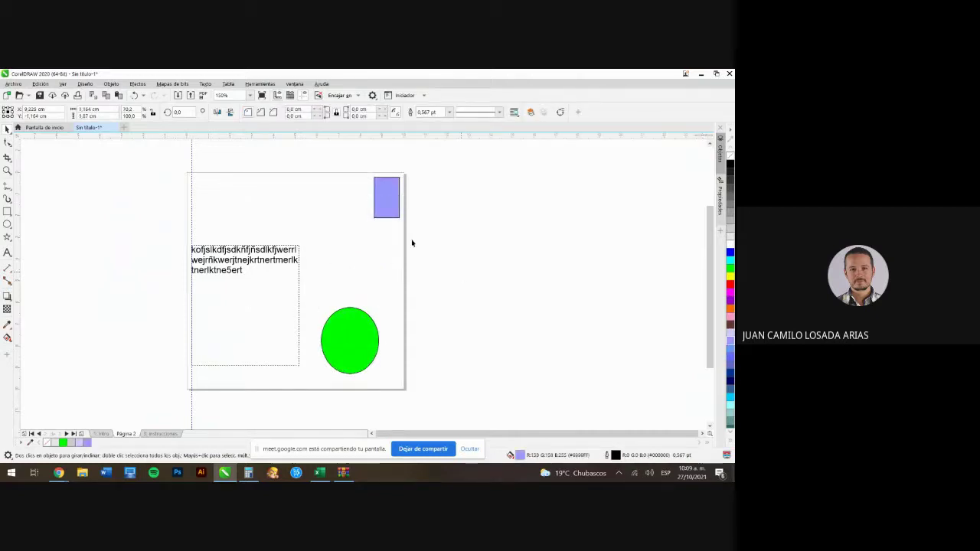
- Move the violet rectangle to just above the text frame, shift the green ellipse slightly up, and deselect
{"action": "left_click_drag", "start_coordinate": [393, 200], "coordinate": [280, 221]}
{"action": "left_click", "coordinate": [245, 229]}
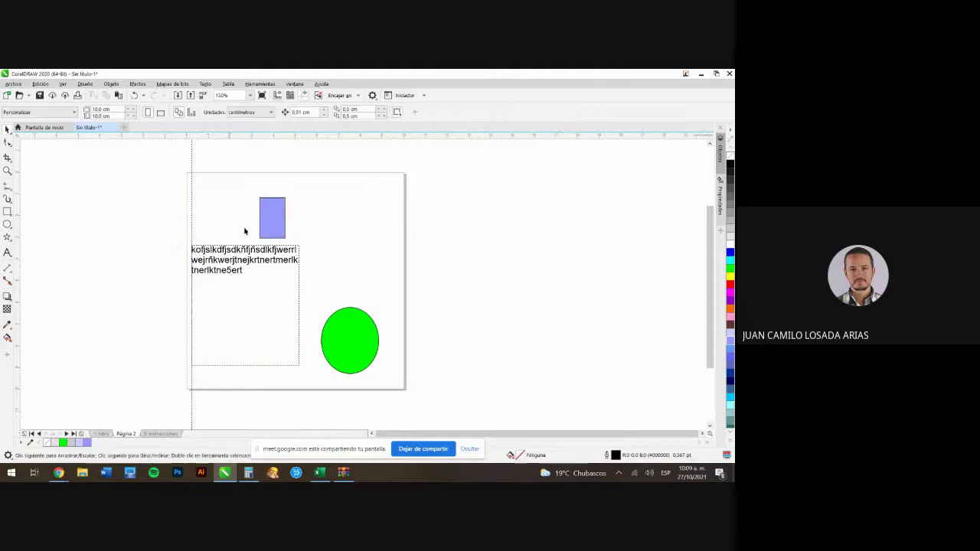
{"action": "left_click_drag", "start_coordinate": [344, 339], "coordinate": [337, 307]}
{"action": "left_click", "coordinate": [483, 289]}
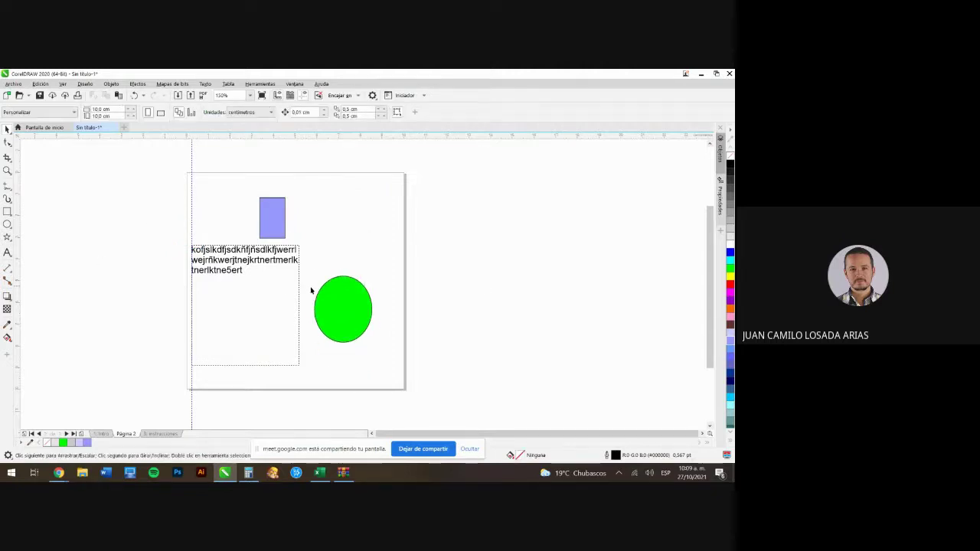
- Practise selecting the rectangle and the ellipse individually, and reposition the ellipse near the page's lower-right corner
{"action": "left_click", "coordinate": [282, 211]}
{"action": "left_click", "coordinate": [347, 305]}
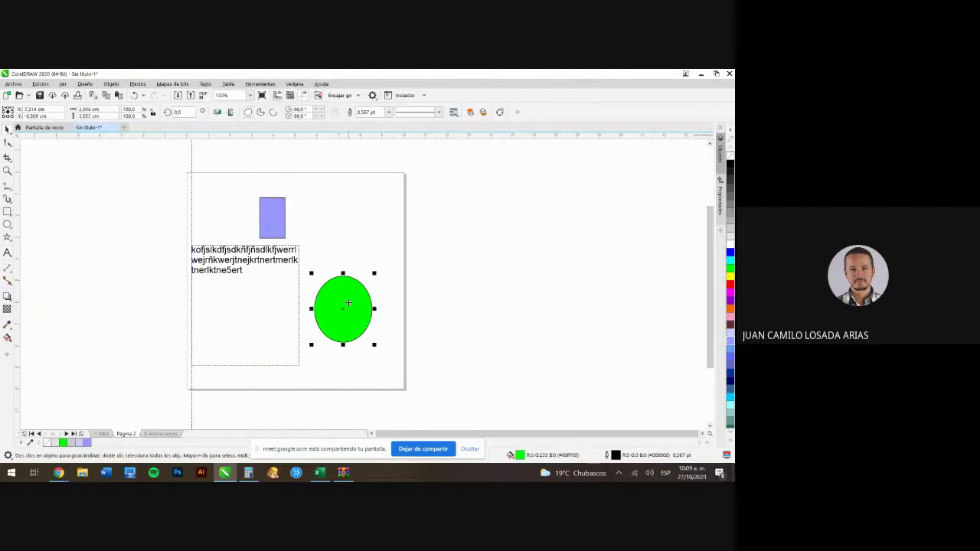
{"action": "key", "text": "Tab"}
{"action": "left_click", "coordinate": [347, 311]}
{"action": "left_click_drag", "start_coordinate": [346, 312], "coordinate": [480, 281]}
{"action": "left_click", "coordinate": [383, 292]}
{"action": "key", "text": "ctrl+z"}
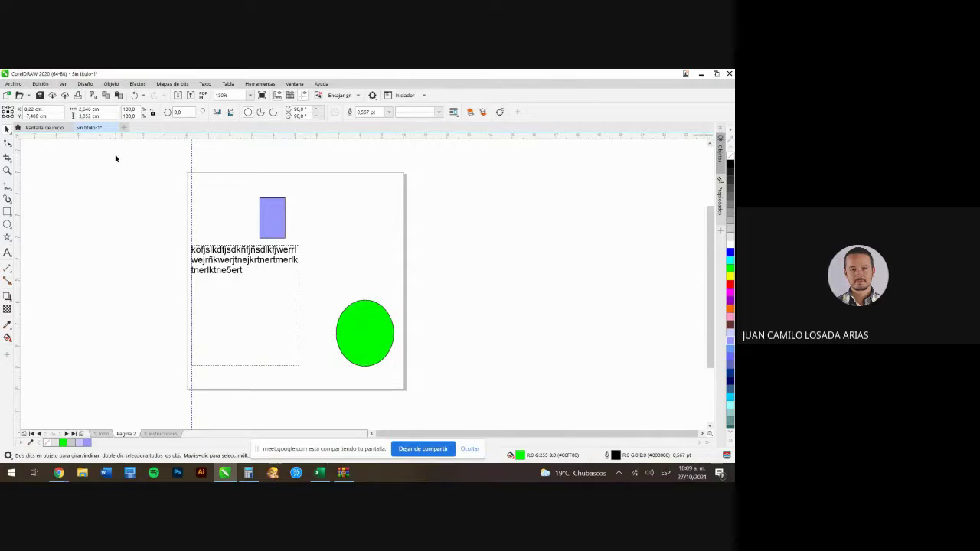
- Select the rectangle, text frame and ellipse together with a marquee, shift them slightly upward, and deselect
{"action": "left_click_drag", "start_coordinate": [116, 155], "coordinate": [450, 404]}
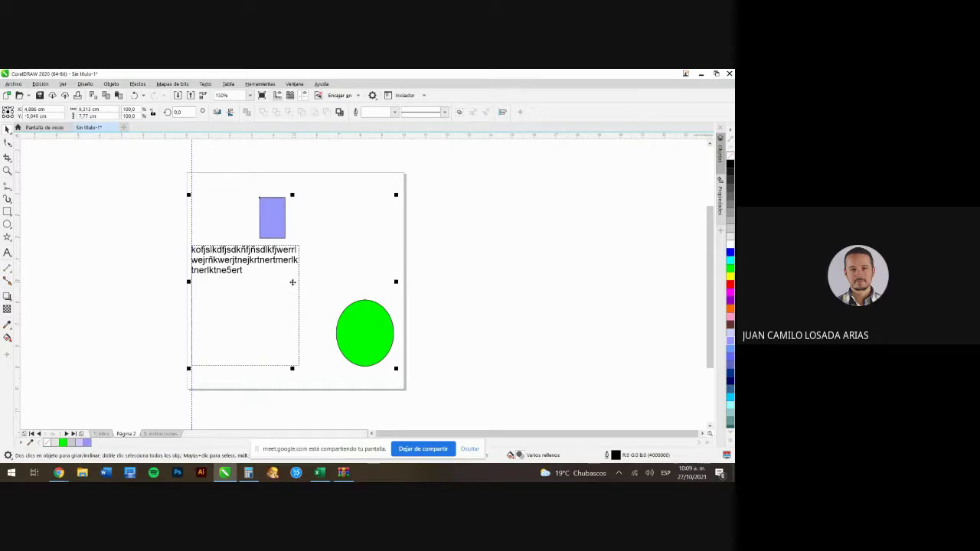
{"action": "mouse_move", "coordinate": [292, 282]}
{"action": "left_mouse_down"}
{"action": "mouse_move", "coordinate": [537, 279]}
{"action": "mouse_move", "coordinate": [197, 279]}
{"action": "mouse_move", "coordinate": [294, 279]}
{"action": "left_mouse_up"}
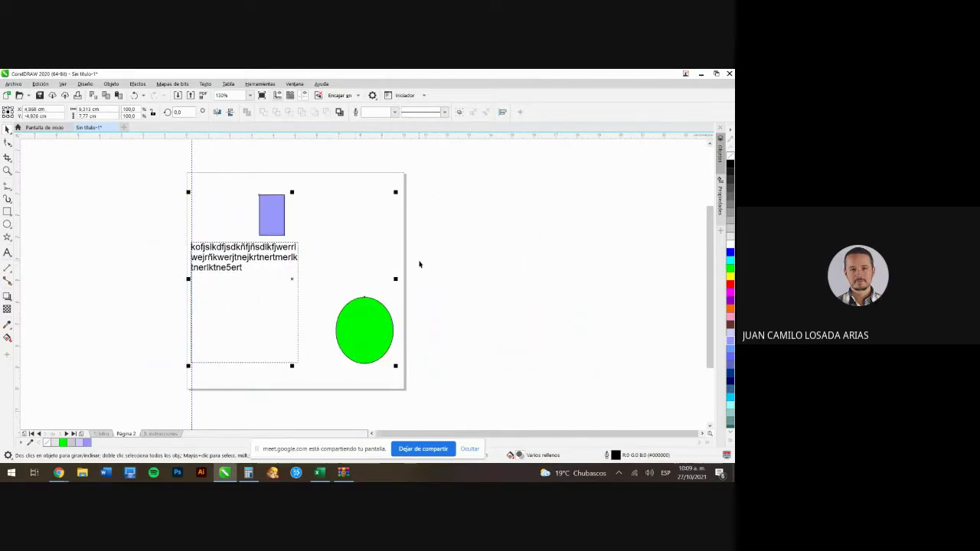
{"action": "left_click", "coordinate": [473, 266]}
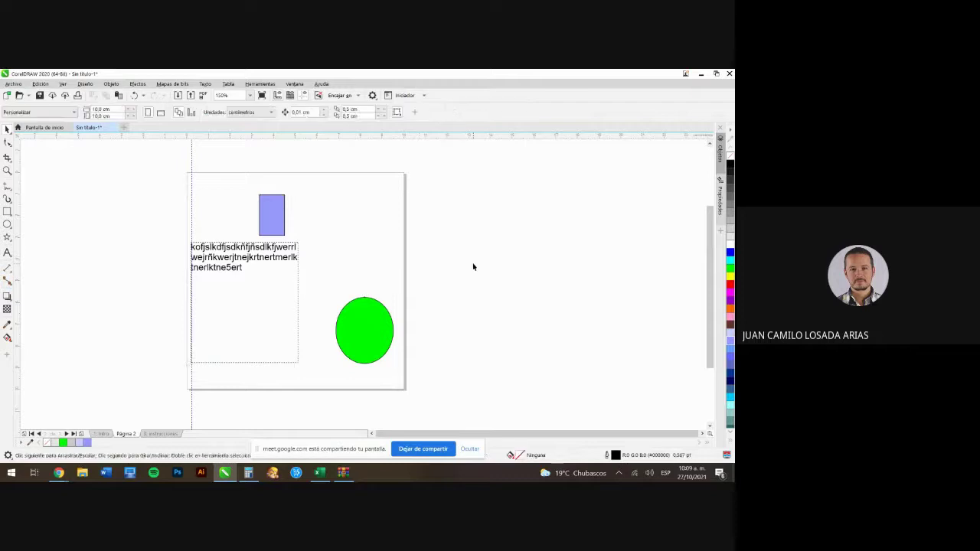
- Select only the rectangle and the text frame and move them together slightly right and down
{"action": "left_click_drag", "start_coordinate": [214, 191], "coordinate": [457, 362]}
{"action": "left_click_drag", "start_coordinate": [457, 362], "coordinate": [379, 383]}
{"action": "left_click_drag", "start_coordinate": [378, 383], "coordinate": [378, 384]}
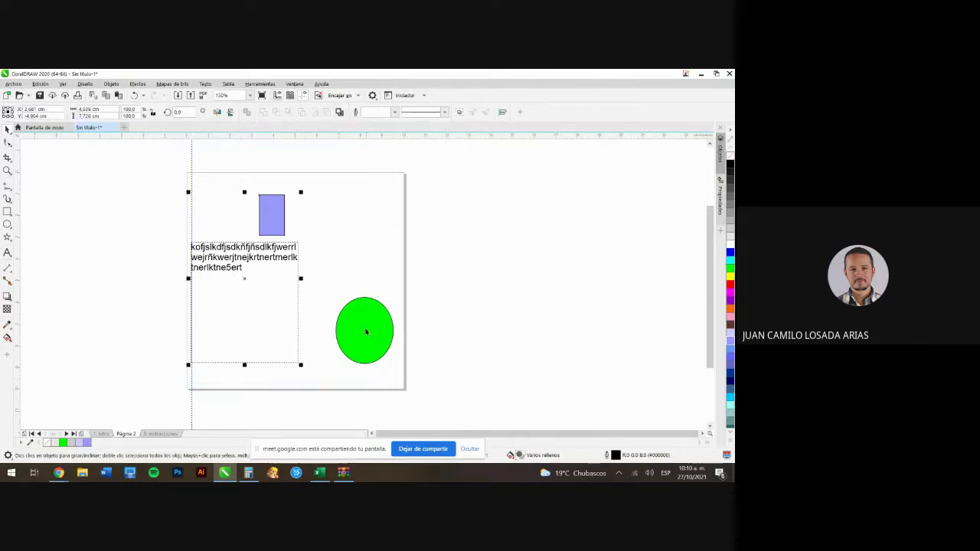
{"action": "left_click_drag", "start_coordinate": [244, 280], "coordinate": [262, 285]}
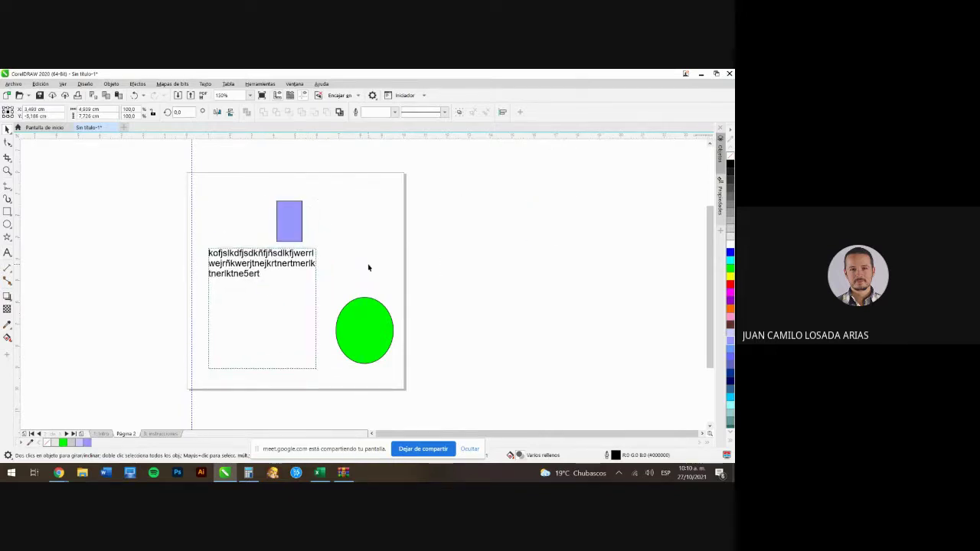
- Demonstrate marquee selection by enclosing the objects on the page, leaving nothing selected at the end
{"action": "left_click", "coordinate": [183, 201]}
{"action": "left_click_drag", "start_coordinate": [162, 166], "coordinate": [392, 366]}
{"action": "left_click_drag", "start_coordinate": [170, 177], "coordinate": [451, 390]}
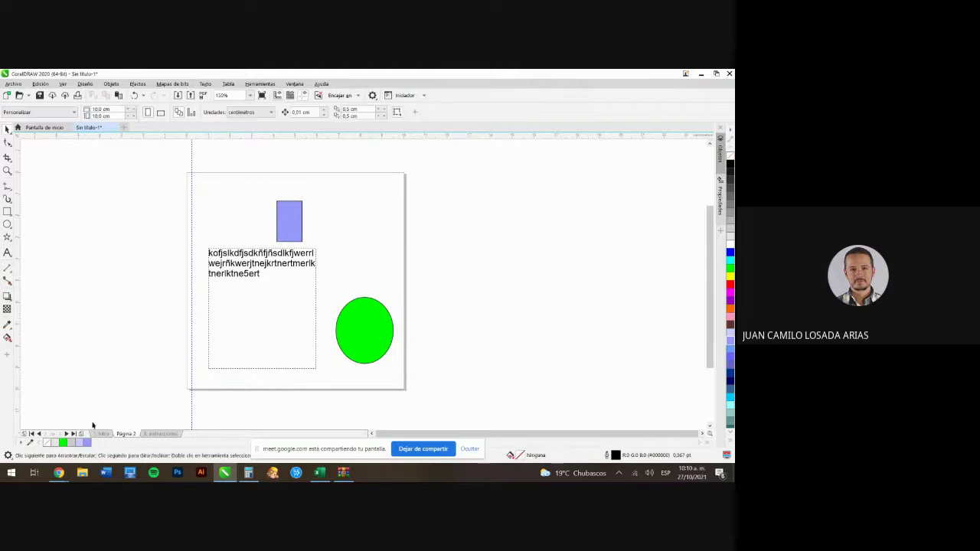
- Switch to the course PDF in Chrome and review object creation, lines and curves, and the support material on page 10
{"action": "left_click", "coordinate": [51, 446]}
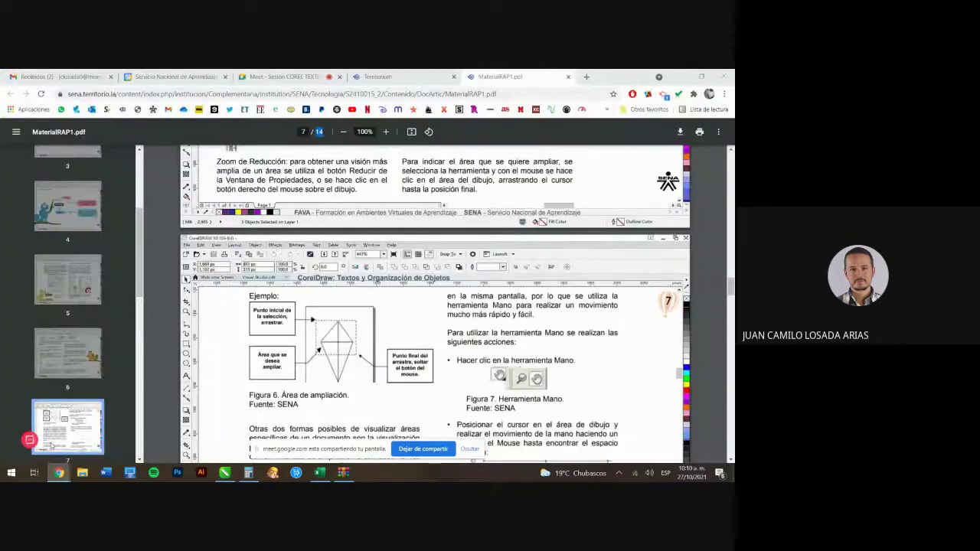
{"action": "scroll", "coordinate": [540, 289], "scroll_direction": "down", "scroll_amount": 10}
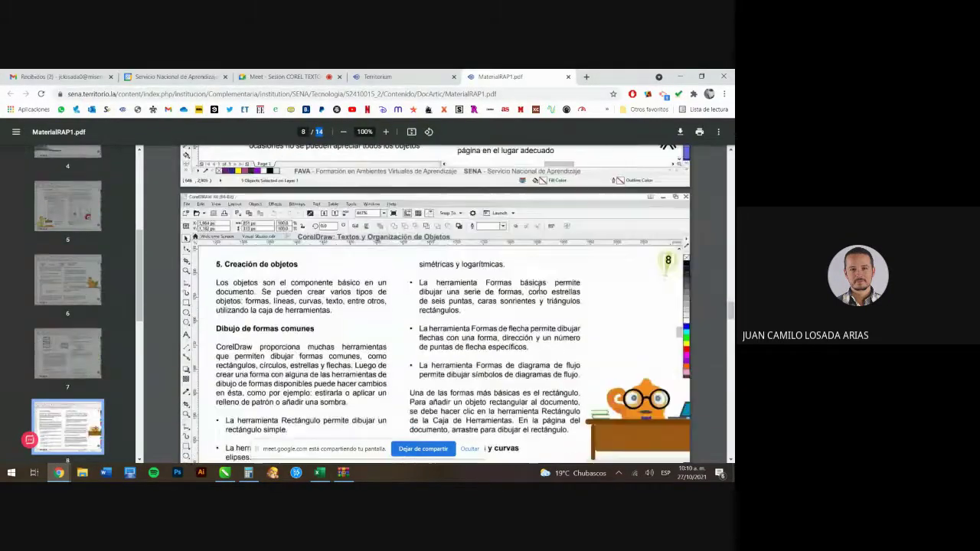
{"action": "scroll", "coordinate": [540, 289], "scroll_direction": "down", "scroll_amount": 10}
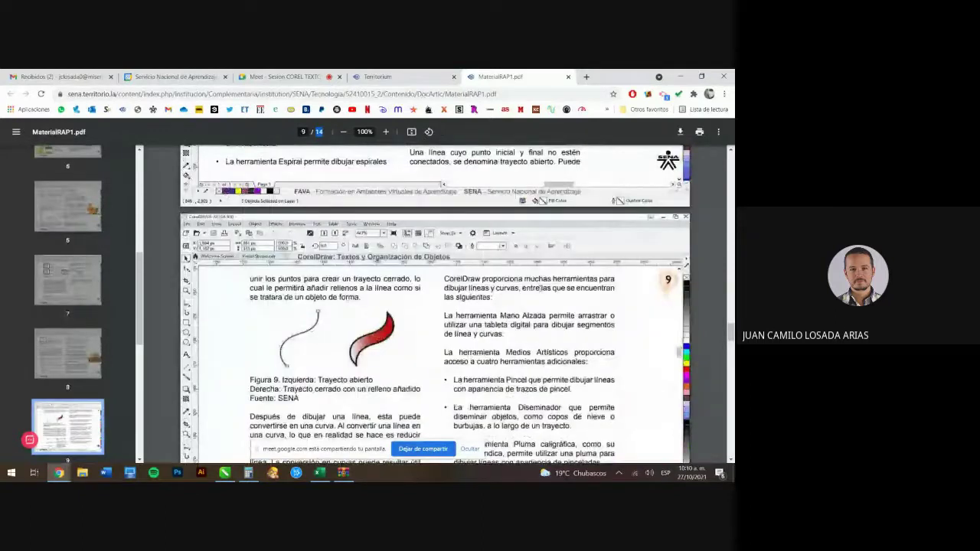
{"action": "scroll", "coordinate": [540, 288], "scroll_direction": "down", "scroll_amount": 10}
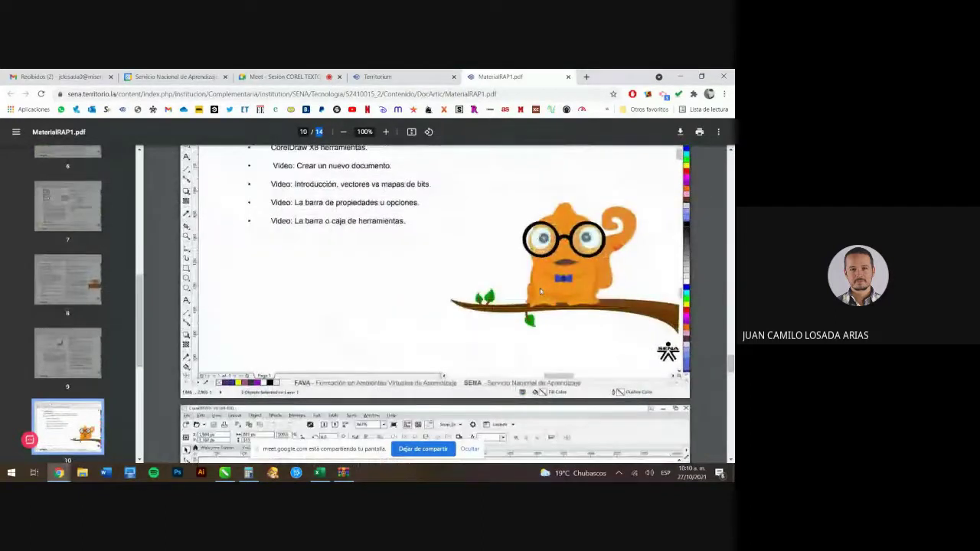
{"action": "scroll", "coordinate": [541, 291], "scroll_direction": "up", "scroll_amount": 3}
{"action": "scroll", "coordinate": [541, 291], "scroll_direction": "down", "scroll_amount": 2}
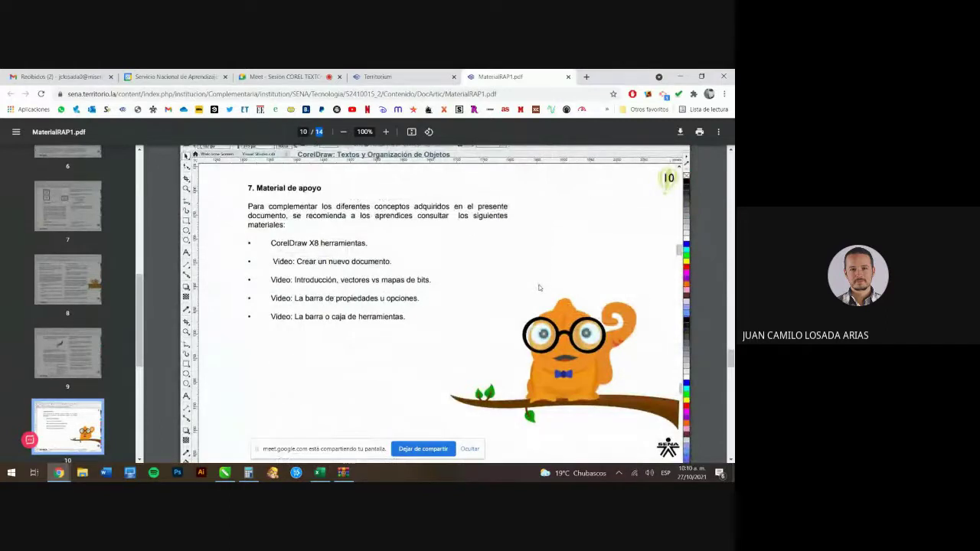
- Review the remaining course PDF pages, from lines and curves through support material, bibliography and document control, and go back to page 10
{"action": "scroll", "coordinate": [539, 287], "scroll_direction": "up", "scroll_amount": 5}
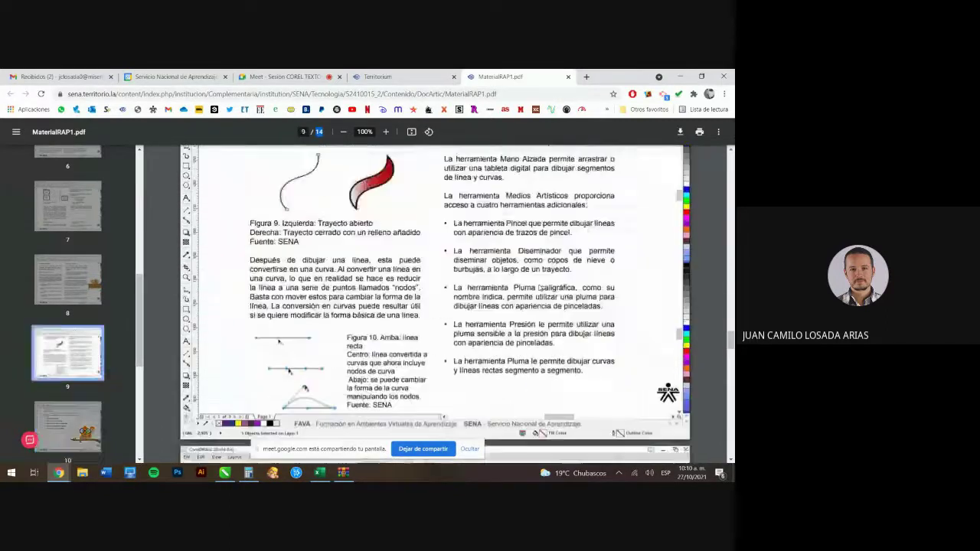
{"action": "scroll", "coordinate": [539, 287], "scroll_direction": "down", "scroll_amount": 5}
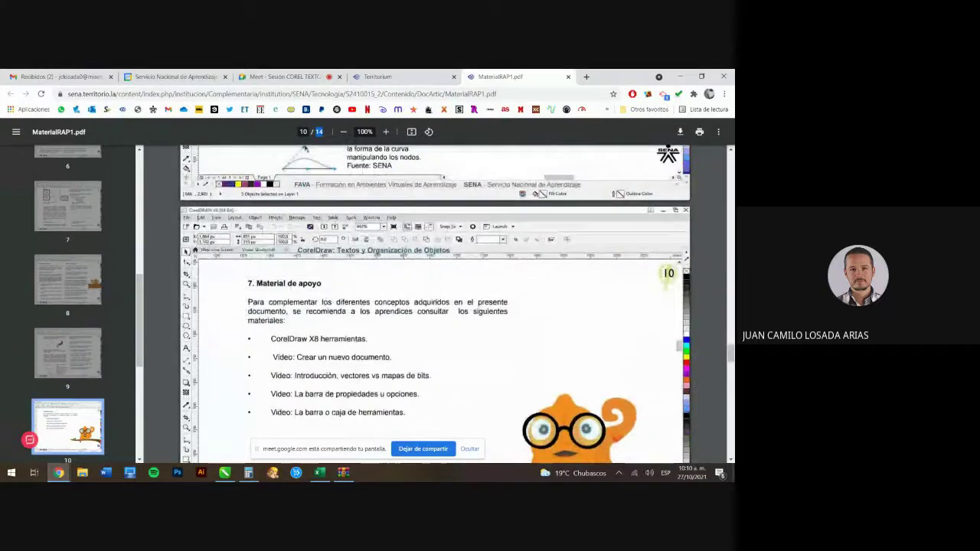
{"action": "scroll", "coordinate": [395, 266], "scroll_direction": "down", "scroll_amount": 10}
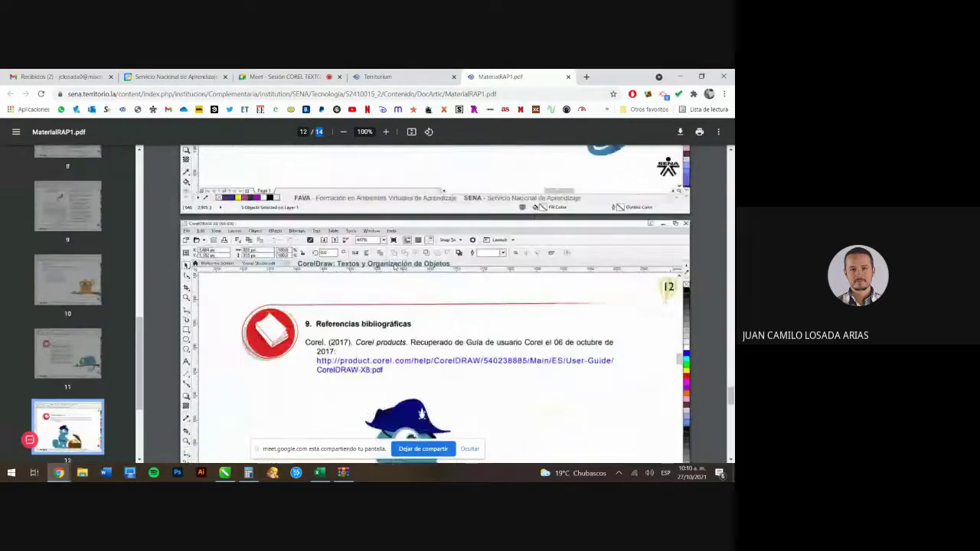
{"action": "scroll", "coordinate": [395, 266], "scroll_direction": "down", "scroll_amount": 8}
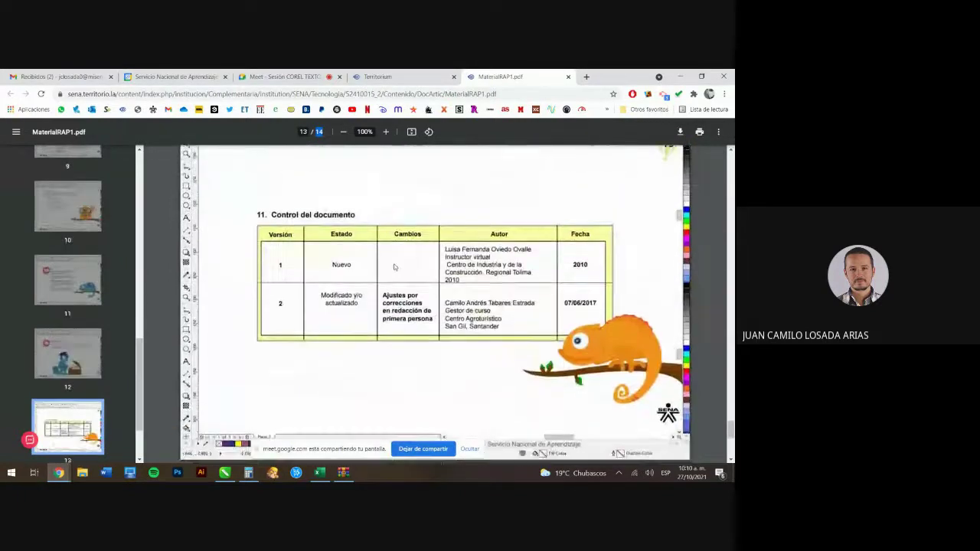
{"action": "scroll", "coordinate": [395, 266], "scroll_direction": "down", "scroll_amount": 4}
{"action": "scroll", "coordinate": [396, 266], "scroll_direction": "up", "scroll_amount": 9}
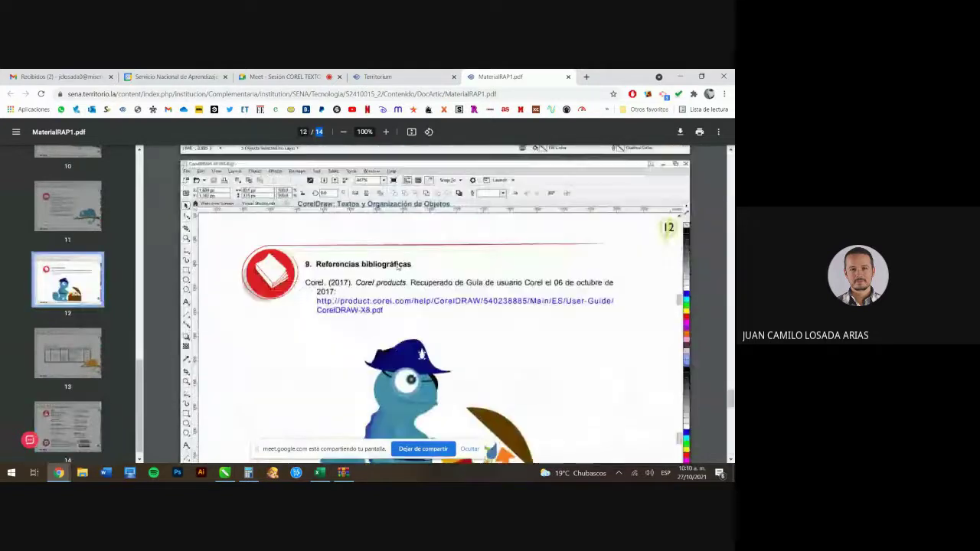
{"action": "scroll", "coordinate": [397, 266], "scroll_direction": "up", "scroll_amount": 8}
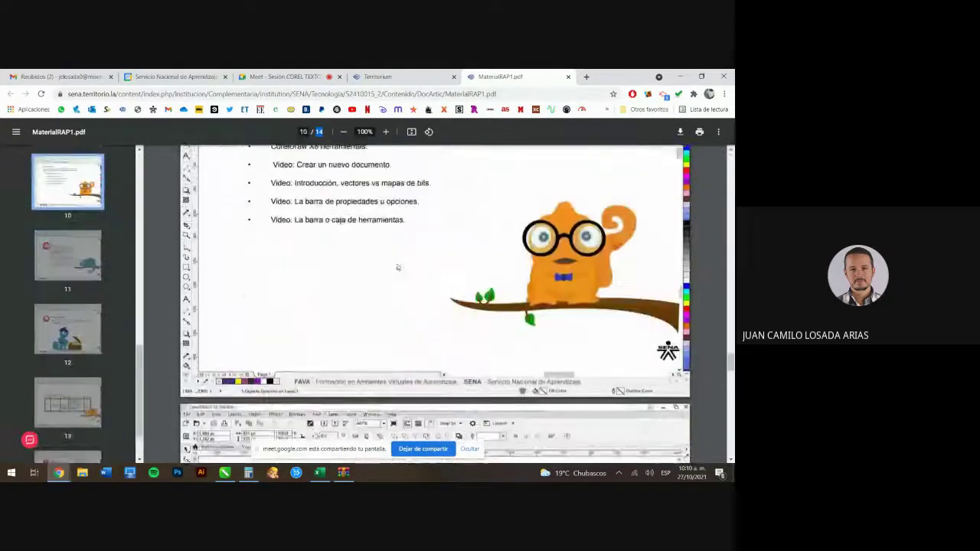
{"action": "scroll", "coordinate": [398, 266], "scroll_direction": "up", "scroll_amount": 4}
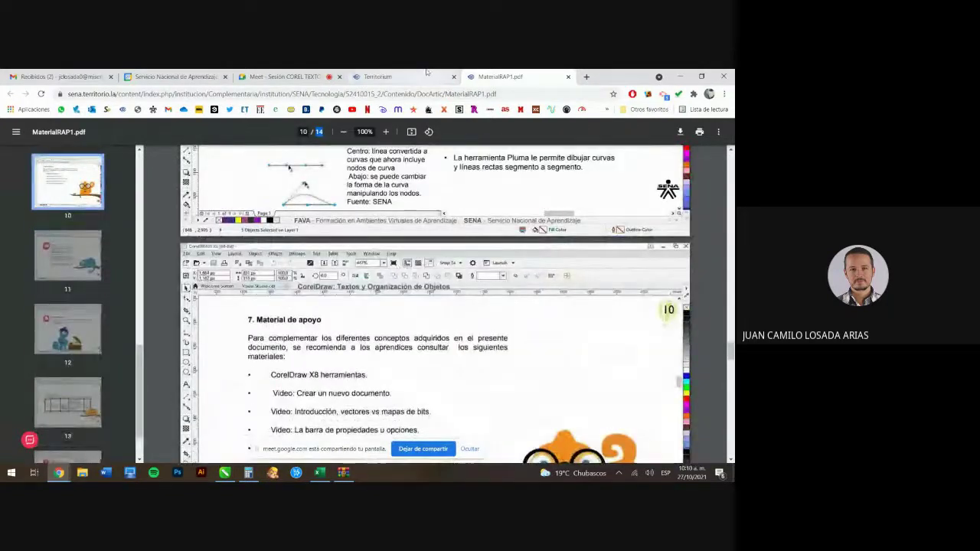
- Switch to the Territorium course site and open the Material de Apoyo Actividad 1 page listing the support videos
{"action": "left_click", "coordinate": [398, 77]}
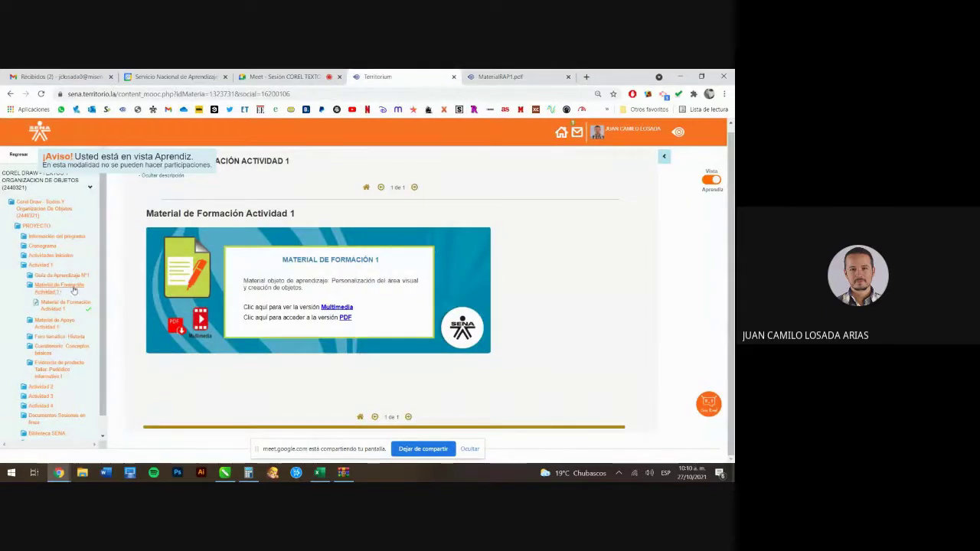
{"action": "left_click", "coordinate": [49, 327]}
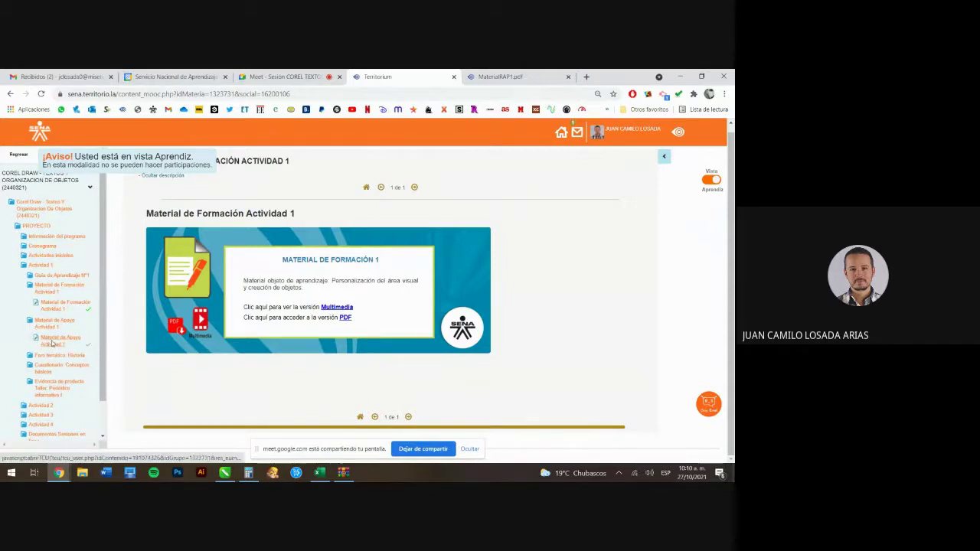
{"action": "left_click", "coordinate": [51, 342]}
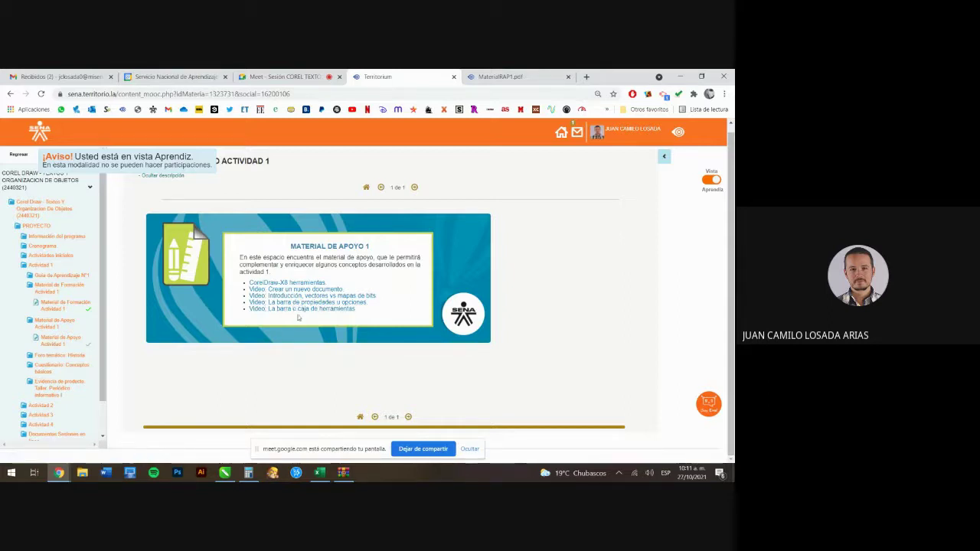
- Check the call messages in the Google Meet session and return to the Territorium support material page
{"action": "left_click", "coordinate": [287, 75]}
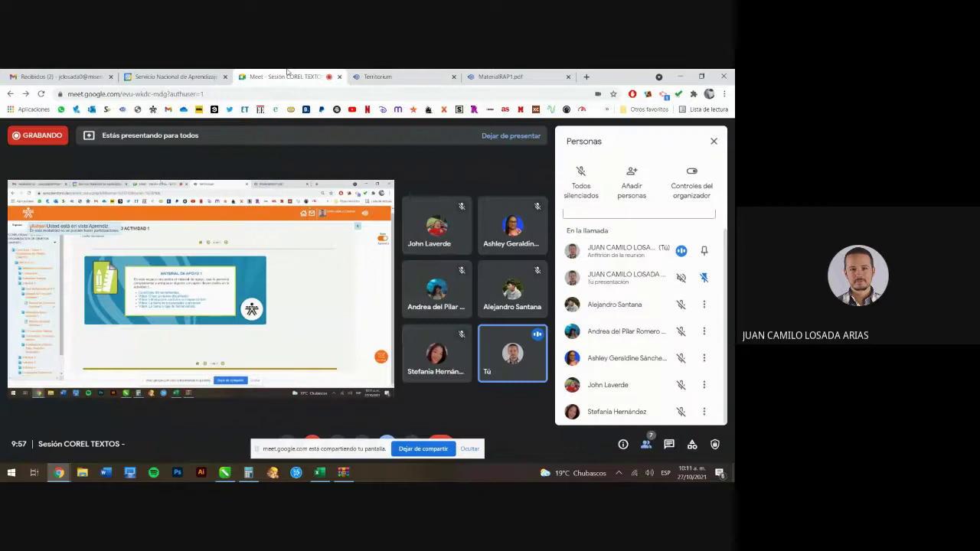
{"action": "left_click", "coordinate": [669, 444]}
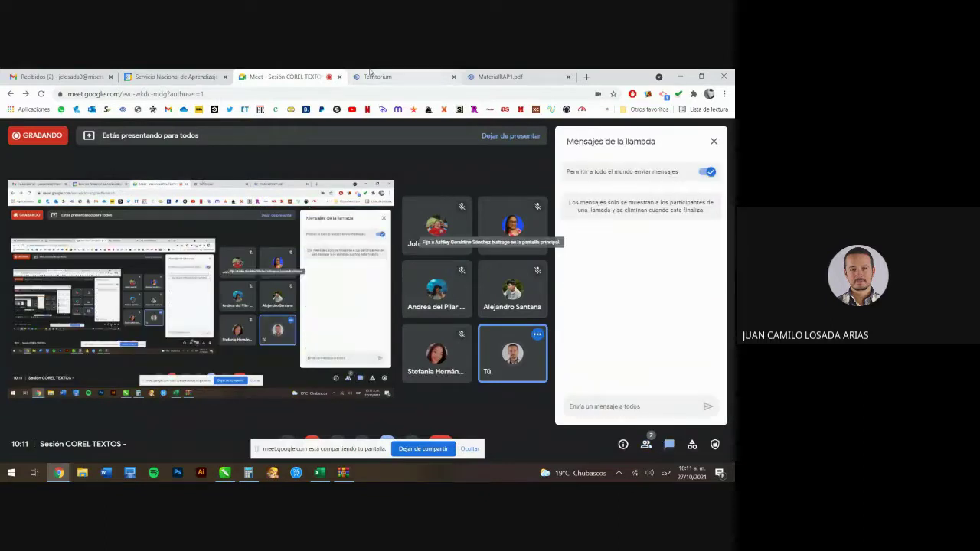
{"action": "left_click", "coordinate": [375, 76]}
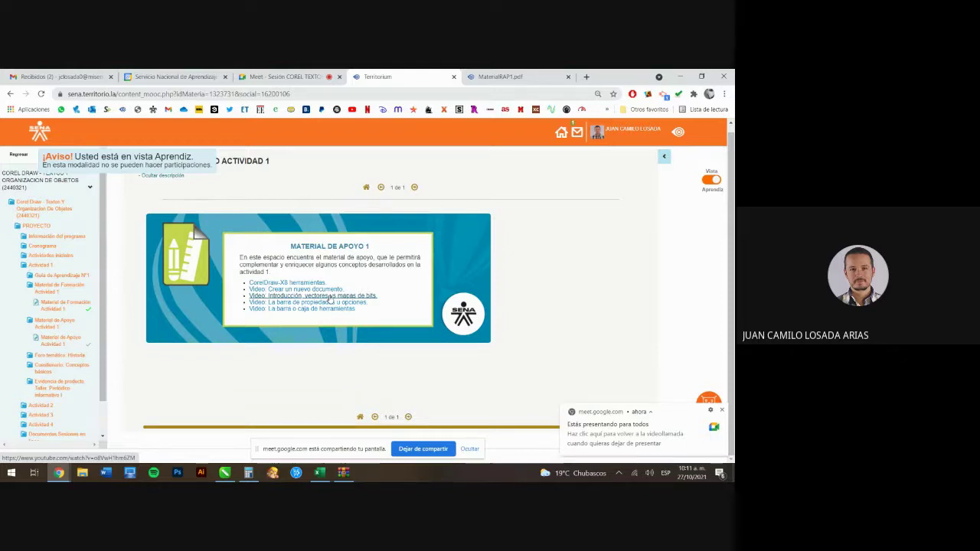
- Switch to CorelDRAW and bring the rectangle and the green ellipse close together side by side in the page's upper part
{"action": "left_click", "coordinate": [224, 472]}
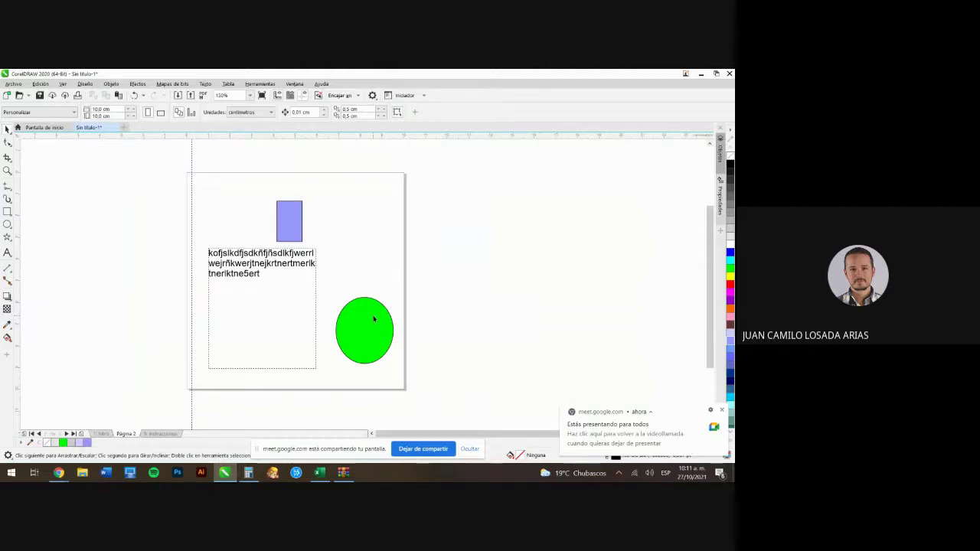
{"action": "left_click_drag", "start_coordinate": [374, 319], "coordinate": [319, 214]}
{"action": "scroll", "coordinate": [310, 192], "scroll_direction": "up", "scroll_amount": 4}
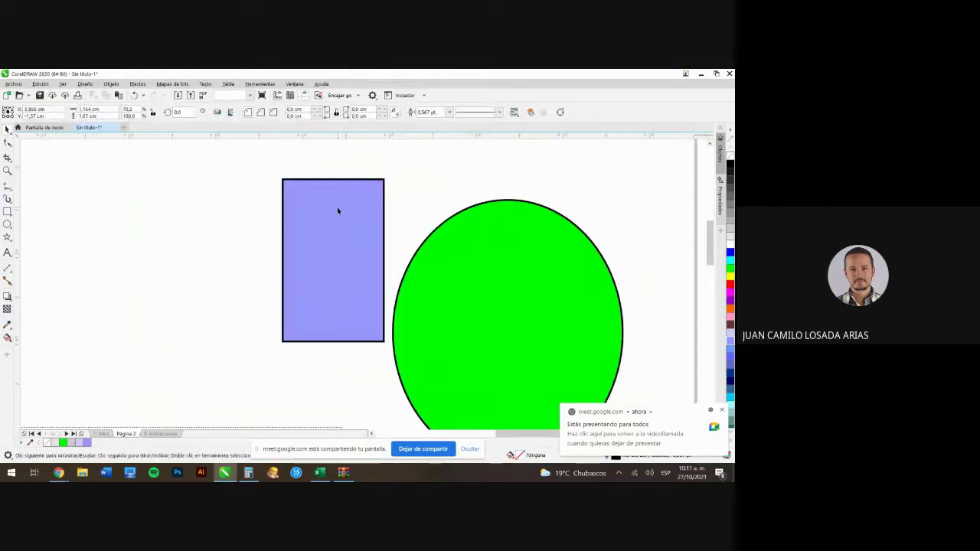
- Show the rectangle's corner nodes with the Shape tool, and use the Pick tool to move the rectangle left, away from the ellipse
{"action": "left_click", "coordinate": [8, 143]}
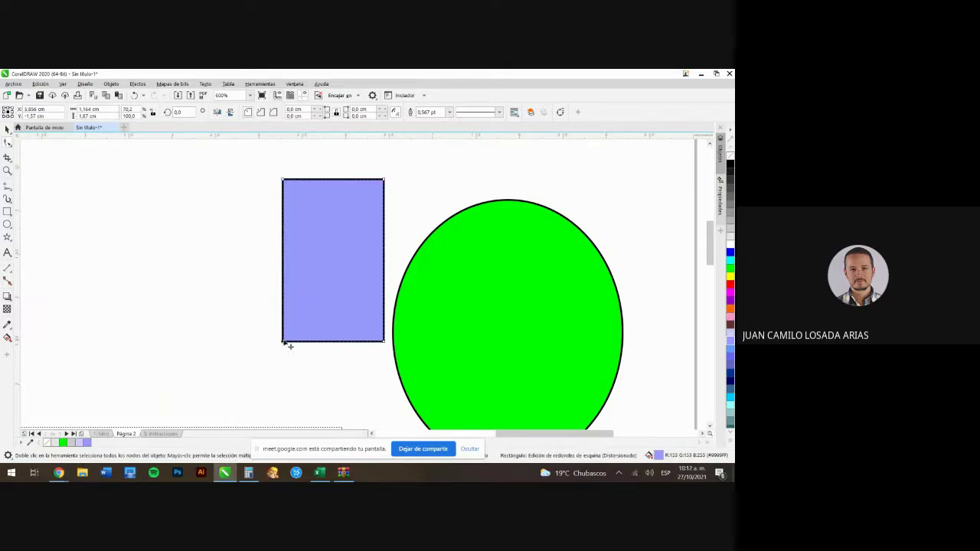
{"action": "left_click", "coordinate": [7, 129]}
{"action": "left_click", "coordinate": [129, 244]}
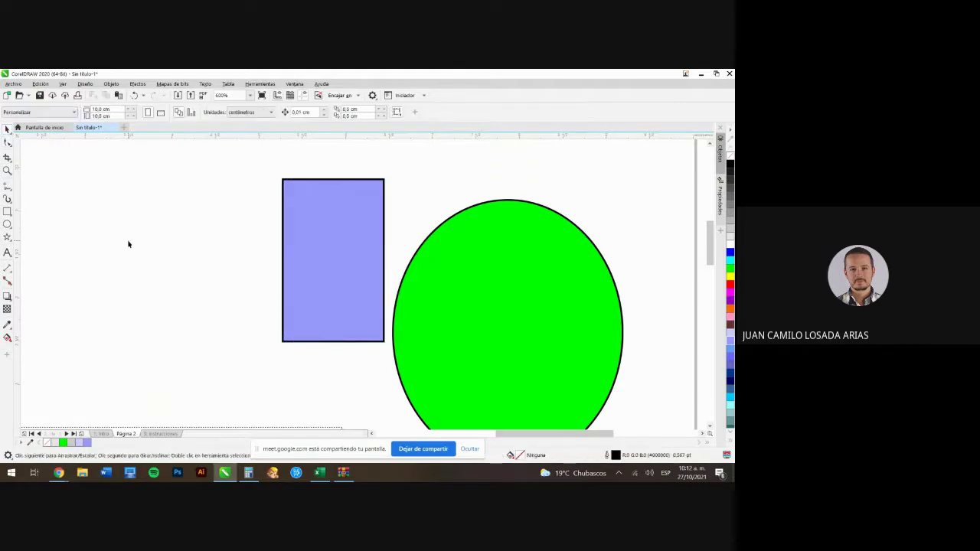
{"action": "left_click_drag", "start_coordinate": [284, 294], "coordinate": [164, 256]}
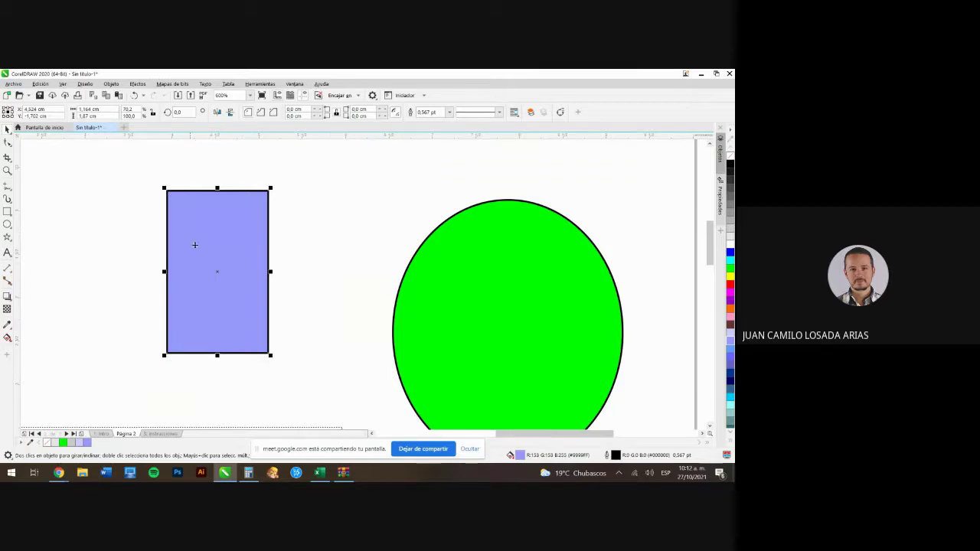
{"action": "left_click_drag", "start_coordinate": [230, 249], "coordinate": [150, 257]}
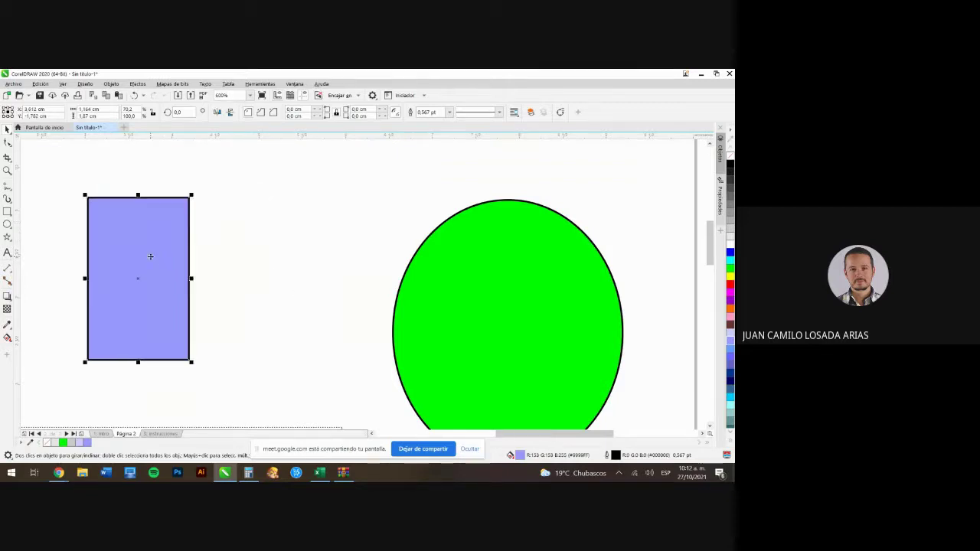
- Round all four rectangle corners with the Shape tool to a radius of about 0.582 cm, and convert the shape to curves
{"action": "left_click", "coordinate": [7, 143]}
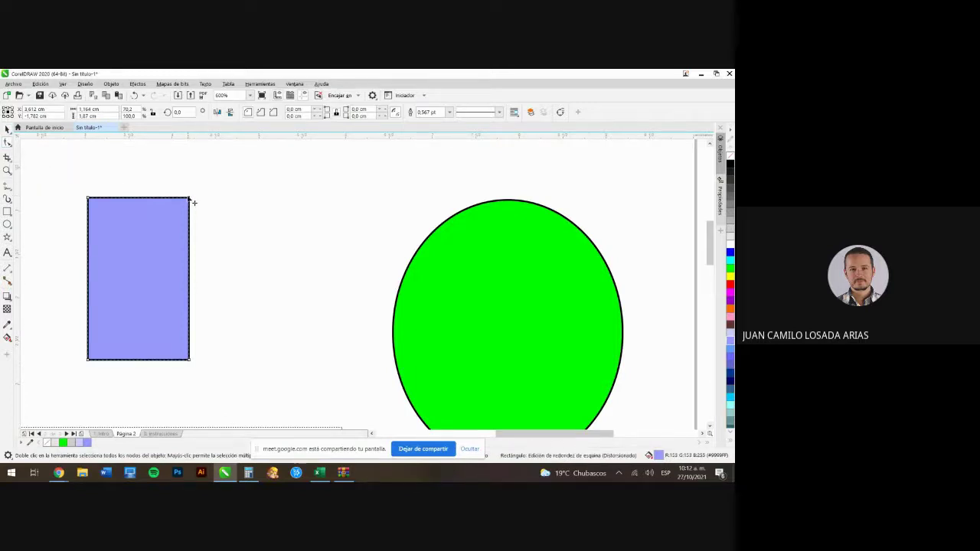
{"action": "left_click_drag", "start_coordinate": [188, 198], "coordinate": [288, 263]}
{"action": "left_click_drag", "start_coordinate": [193, 254], "coordinate": [186, 219]}
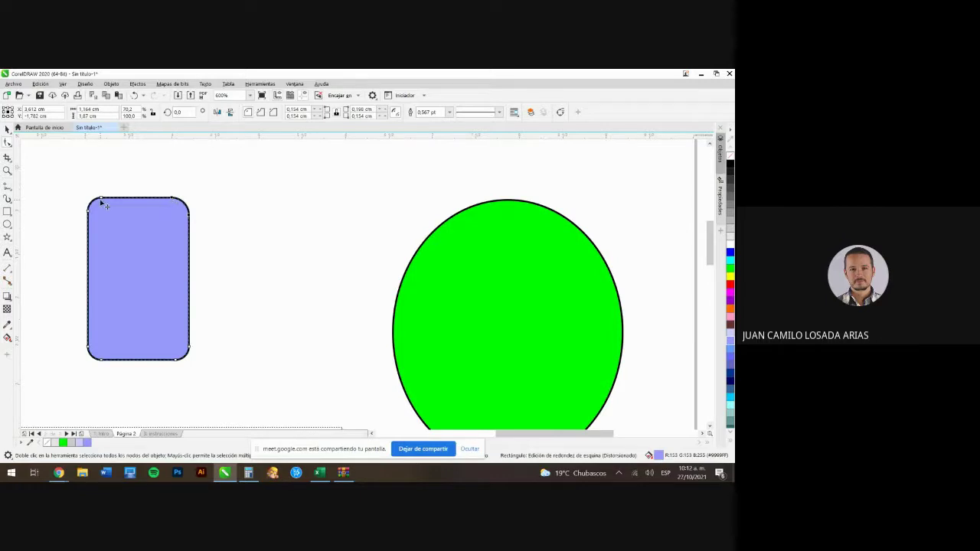
{"action": "left_click_drag", "start_coordinate": [102, 199], "coordinate": [153, 287]}
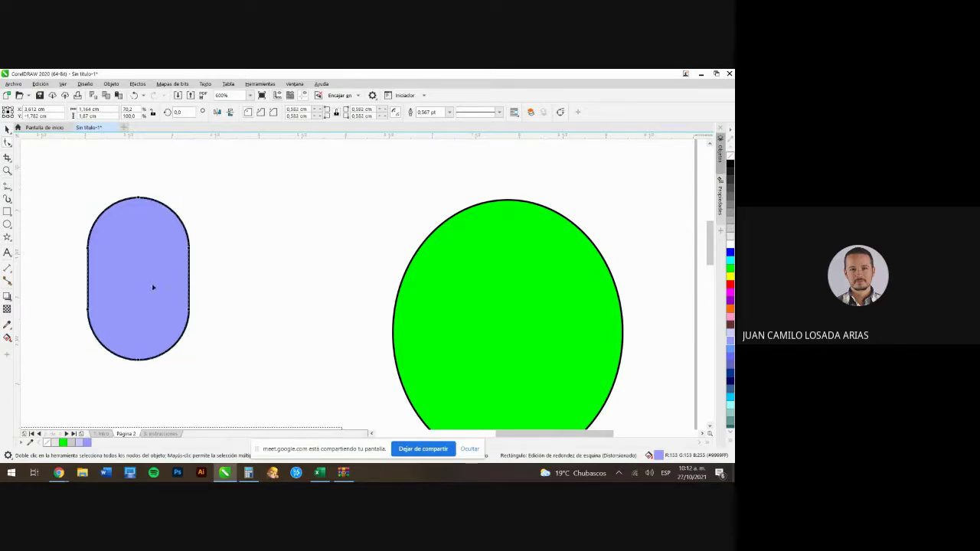
{"action": "right_click", "coordinate": [120, 243]}
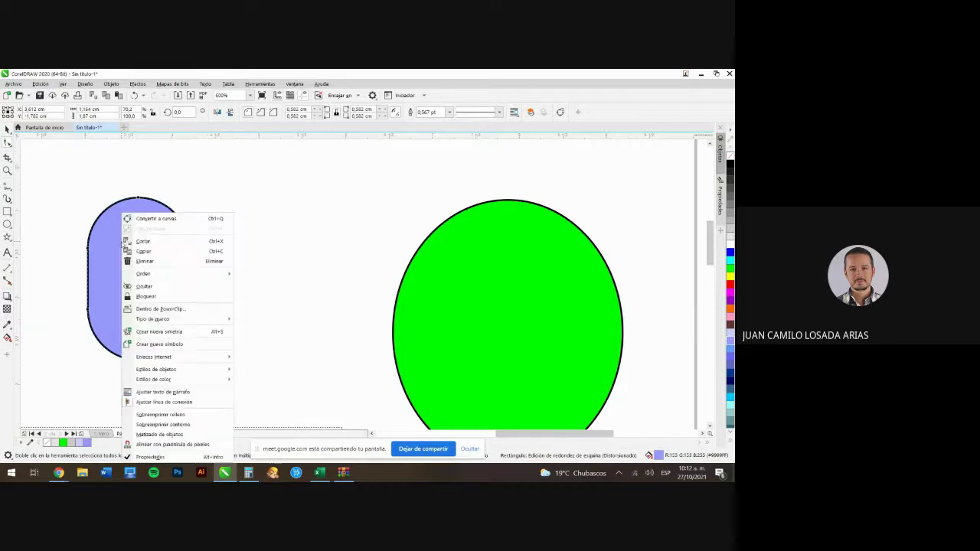
{"action": "left_click", "coordinate": [195, 216]}
- Try opening the green ellipse into an arc from 90° to about 171.6° with the Shape tool, and undo the change
{"action": "left_click", "coordinate": [519, 234]}
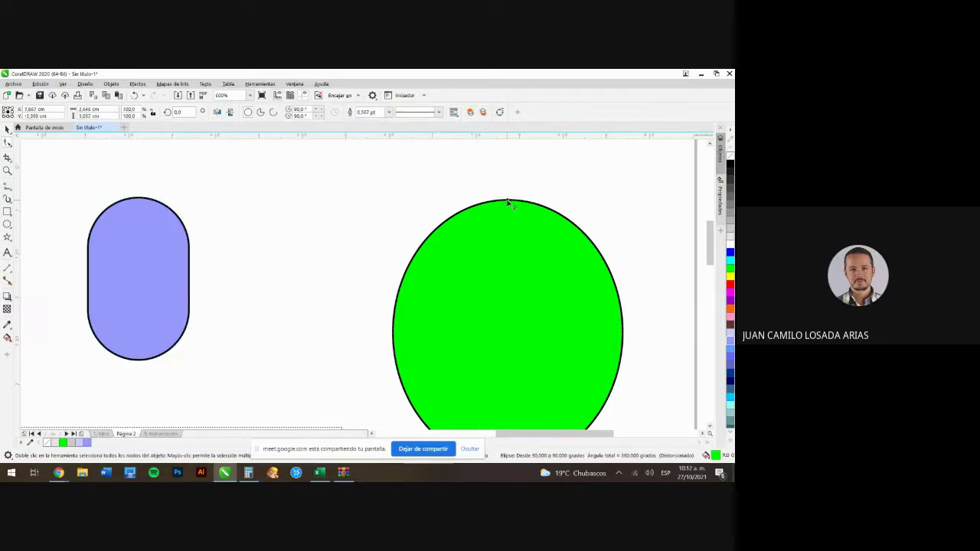
{"action": "left_click_drag", "start_coordinate": [314, 302], "coordinate": [363, 273]}
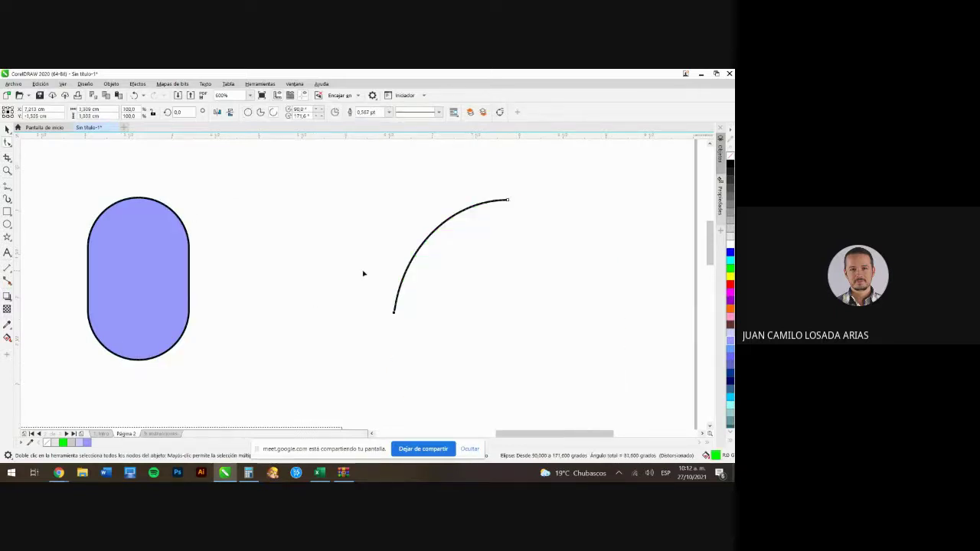
{"action": "scroll", "coordinate": [380, 212], "scroll_direction": "down", "scroll_amount": 3}
{"action": "scroll", "coordinate": [390, 212], "scroll_direction": "up", "scroll_amount": 3}
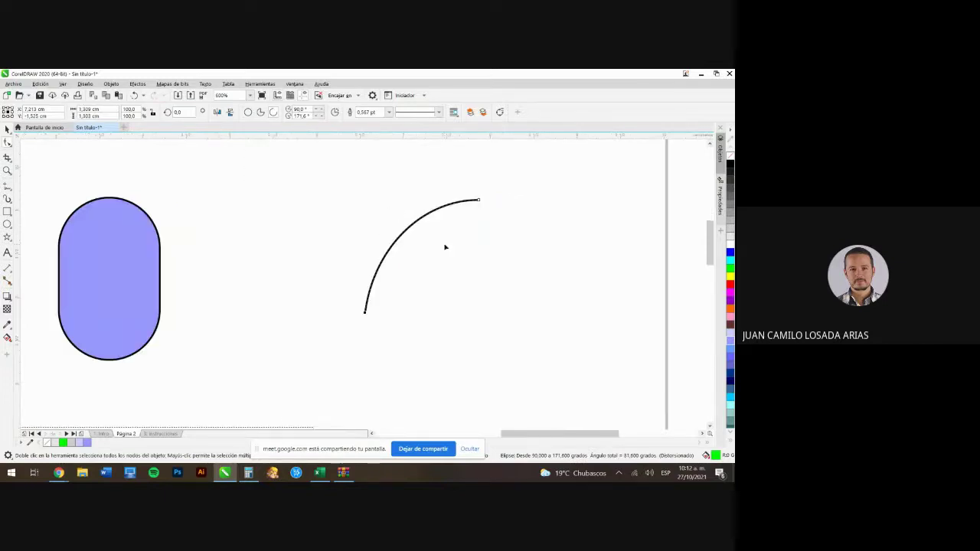
{"action": "key", "text": "ctrl+z"}
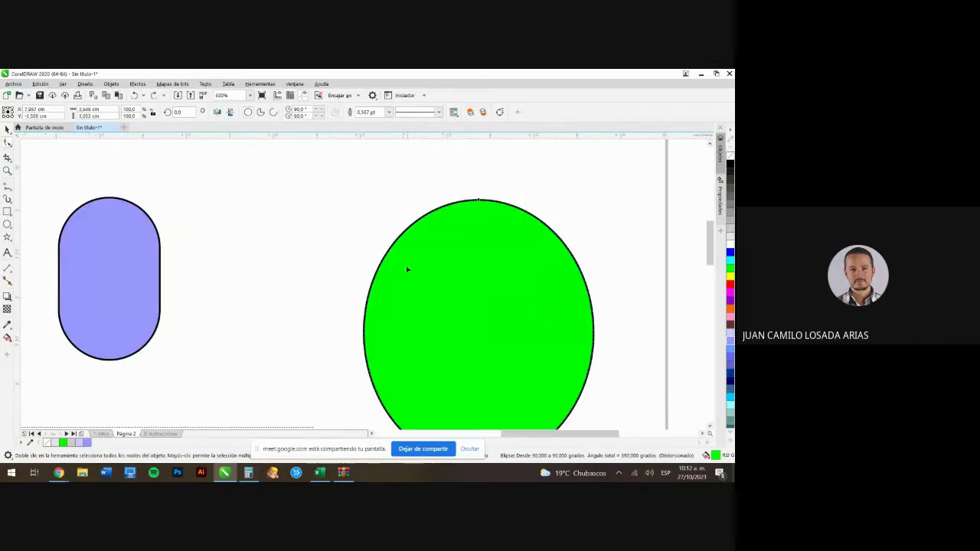
- Reshape the green ellipse with the Shape tool into an open arc from about 81° to 193°, and deselect it
{"action": "scroll", "coordinate": [408, 269], "scroll_direction": "down", "scroll_amount": 3}
{"action": "scroll", "coordinate": [448, 230], "scroll_direction": "up", "scroll_amount": 3}
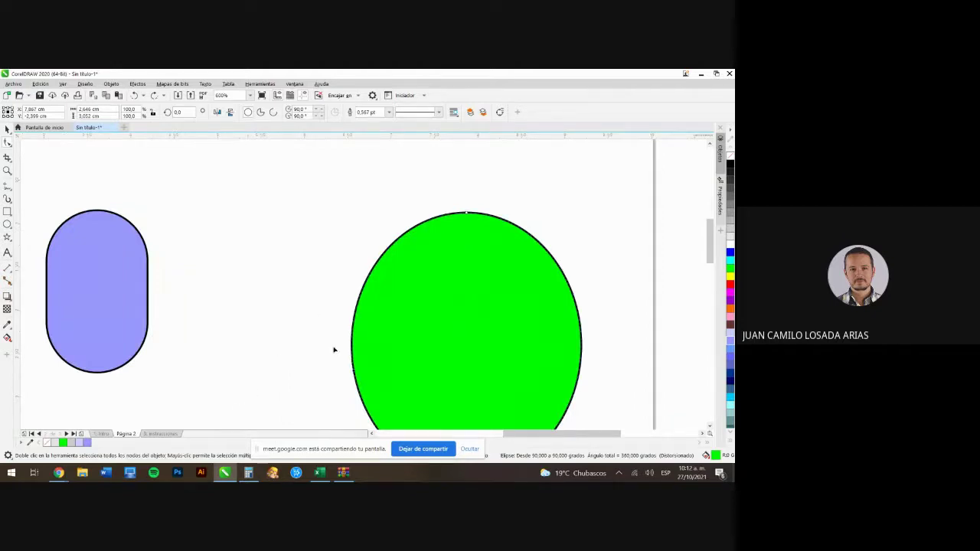
{"action": "left_click_drag", "start_coordinate": [334, 350], "coordinate": [470, 334]}
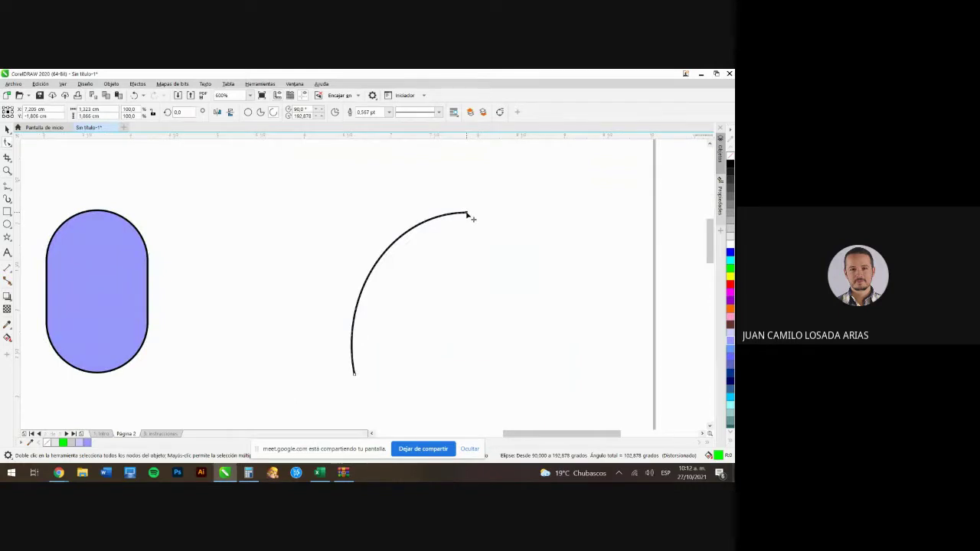
{"action": "left_click_drag", "start_coordinate": [320, 206], "coordinate": [317, 208]}
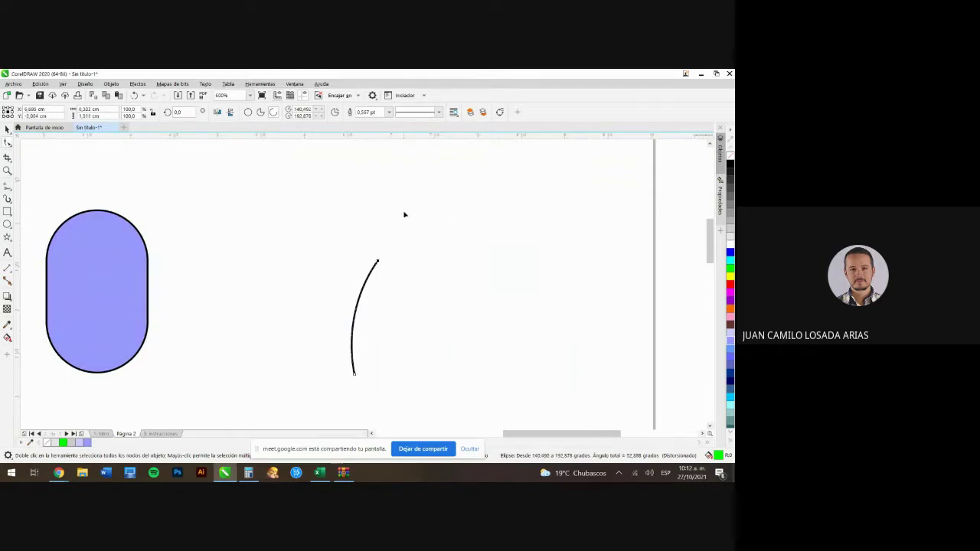
{"action": "left_click_drag", "start_coordinate": [378, 263], "coordinate": [487, 190]}
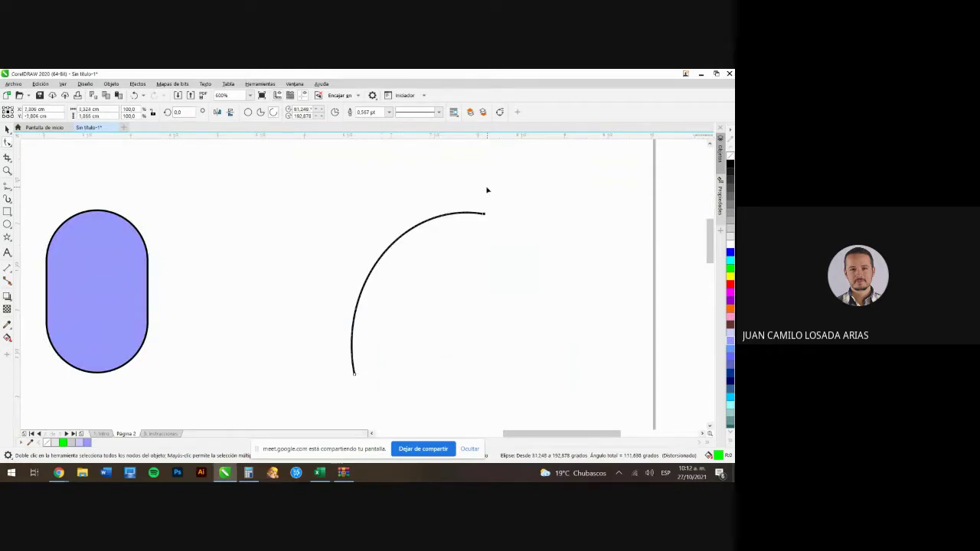
{"action": "left_click", "coordinate": [7, 127]}
{"action": "left_click", "coordinate": [339, 284]}
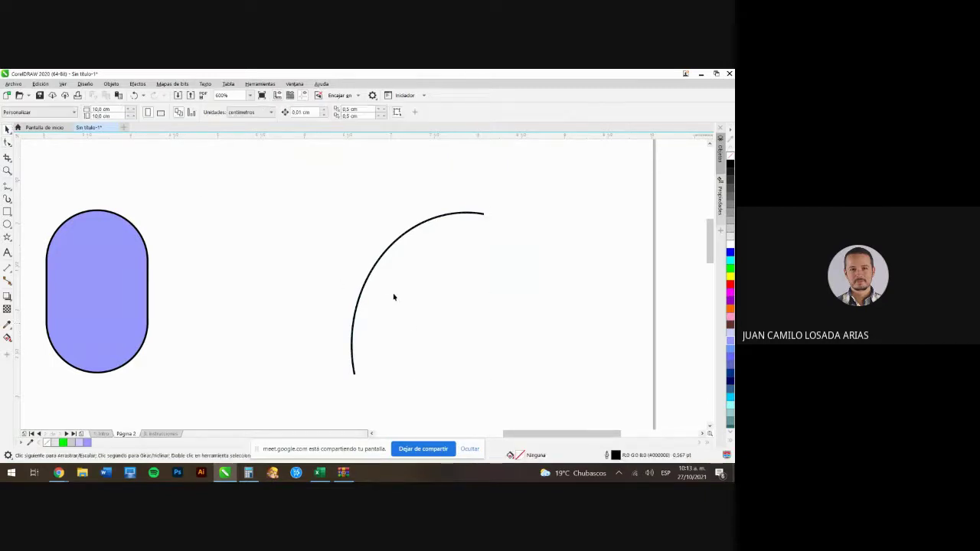
- Magnify the rounded rectangle's upper outline to examine the edge of the vector shape up close
{"action": "scroll", "coordinate": [390, 293], "scroll_direction": "down", "scroll_amount": 3}
{"action": "scroll", "coordinate": [303, 256], "scroll_direction": "up", "scroll_amount": 1}
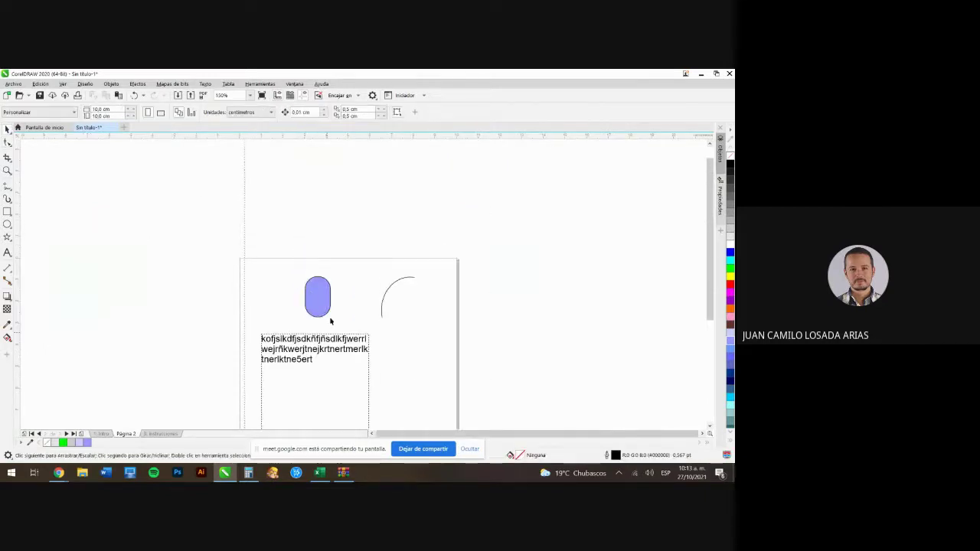
{"action": "scroll", "coordinate": [329, 235], "scroll_direction": "down", "scroll_amount": 2}
{"action": "scroll", "coordinate": [275, 235], "scroll_direction": "up", "scroll_amount": 3}
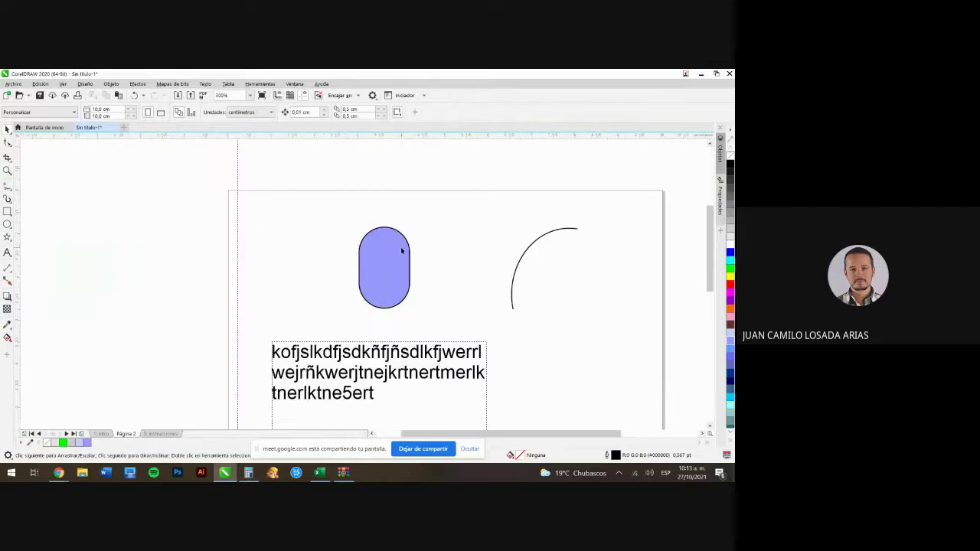
{"action": "scroll", "coordinate": [396, 229], "scroll_direction": "up", "scroll_amount": 10}
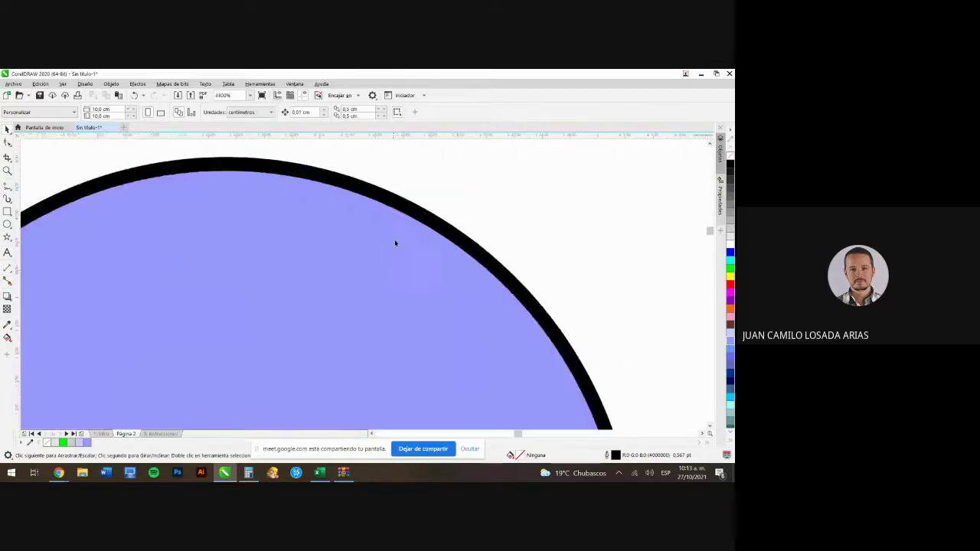
- Examine the rounded rectangle's curved black outline at extreme magnification, and return to a view of the whole shape
{"action": "scroll", "coordinate": [467, 249], "scroll_direction": "up", "scroll_amount": 5}
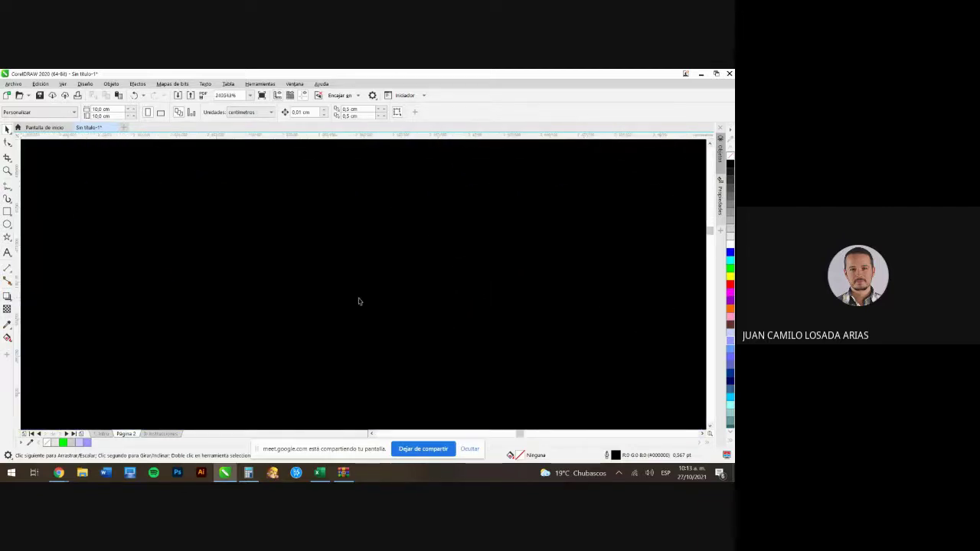
{"action": "scroll", "coordinate": [512, 245], "scroll_direction": "down", "scroll_amount": 3}
{"action": "scroll", "coordinate": [383, 312], "scroll_direction": "up", "scroll_amount": 2}
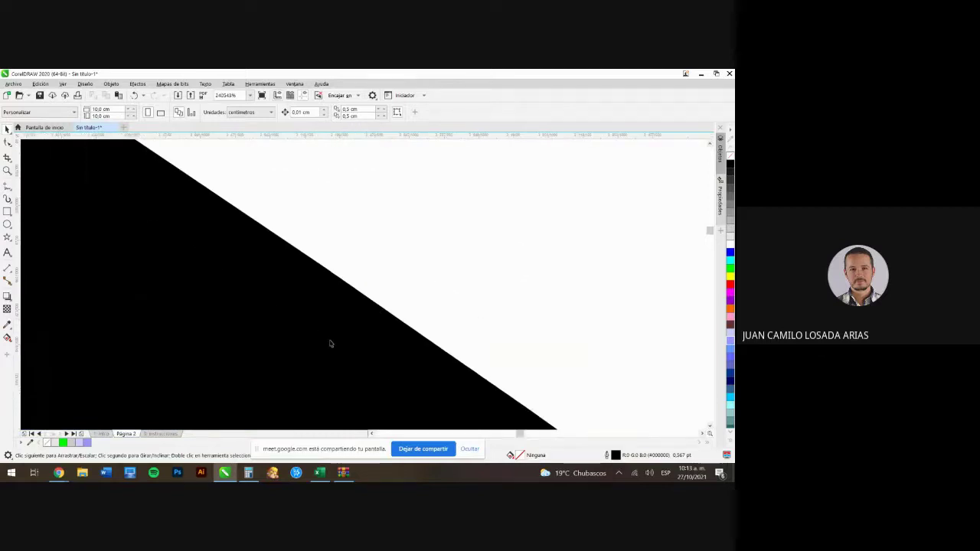
{"action": "scroll", "coordinate": [484, 291], "scroll_direction": "down", "scroll_amount": 1}
{"action": "scroll", "coordinate": [427, 326], "scroll_direction": "down", "scroll_amount": 18}
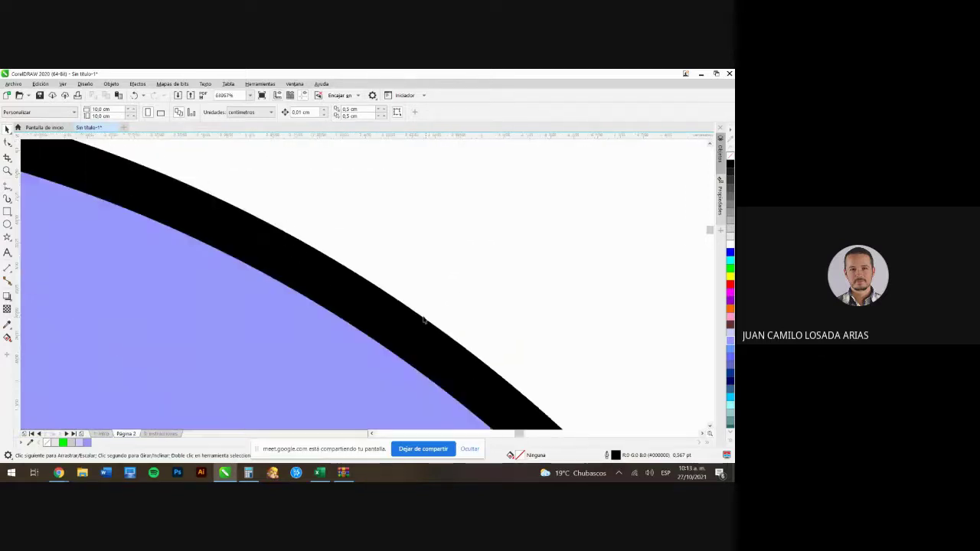
{"action": "scroll", "coordinate": [413, 306], "scroll_direction": "up", "scroll_amount": 3}
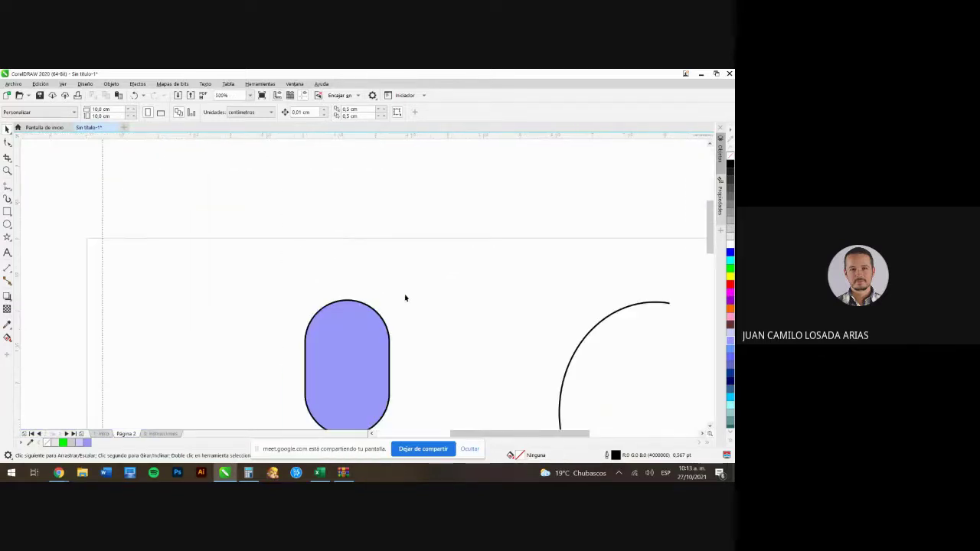
- Move the purple rounded rectangle off the page, beyond its upper left corner, and deselect it
{"action": "scroll", "coordinate": [398, 275], "scroll_direction": "down", "scroll_amount": 1}
{"action": "left_click", "coordinate": [385, 329]}
{"action": "left_click_drag", "start_coordinate": [385, 329], "coordinate": [176, 250]}
{"action": "left_click", "coordinate": [281, 218]}
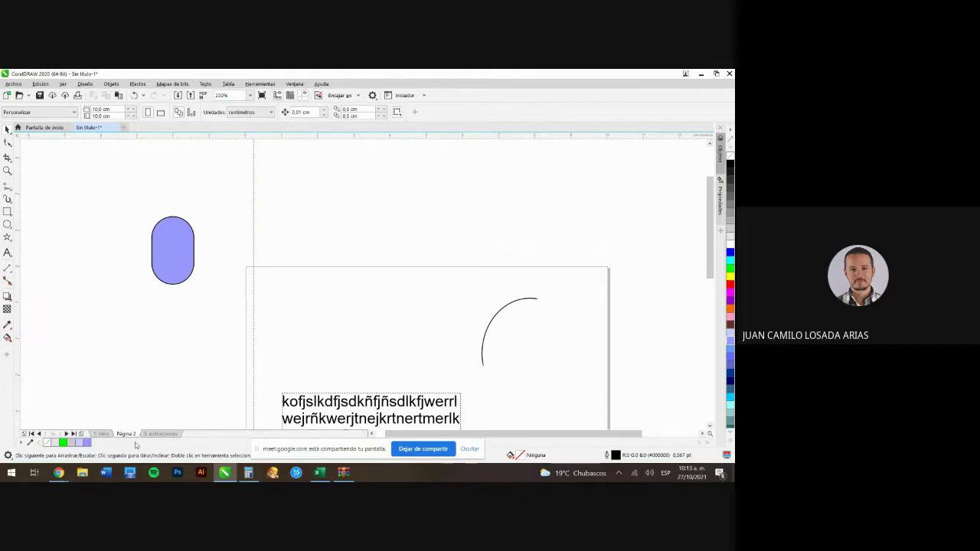
- Bring the bird illustration from the Dropbox Barbas folder into the drawing, beside the page
{"action": "left_click", "coordinate": [82, 474]}
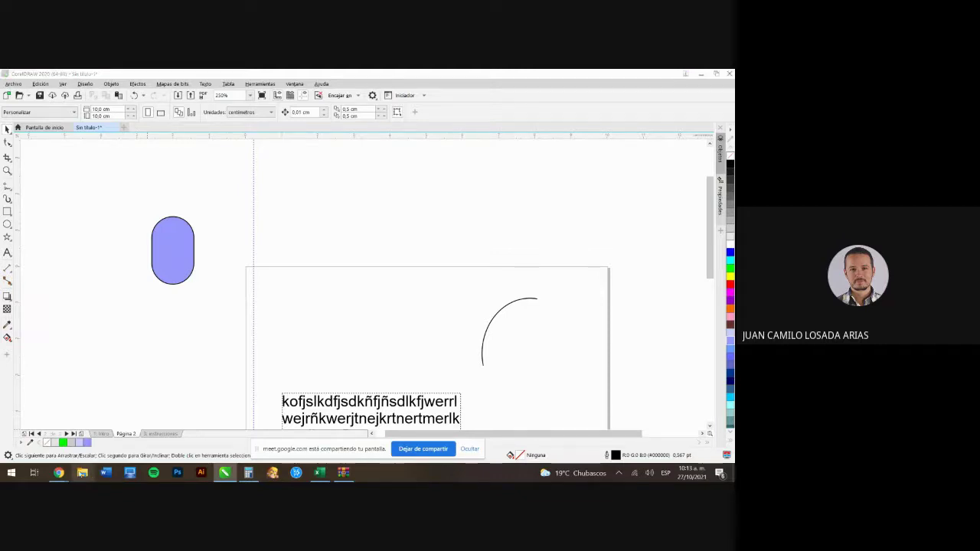
{"action": "left_click", "coordinate": [37, 240]}
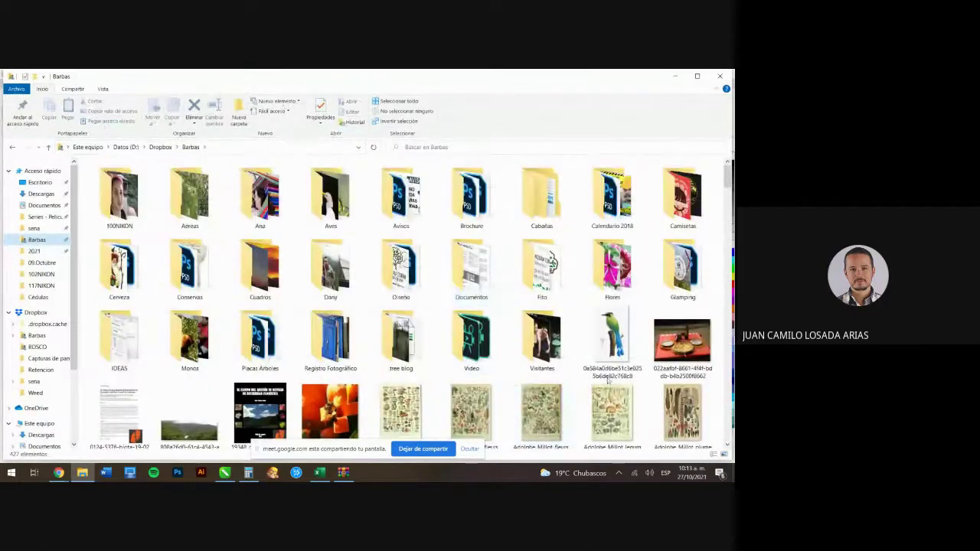
{"action": "left_click_drag", "start_coordinate": [608, 381], "coordinate": [262, 284]}
{"action": "scroll", "coordinate": [354, 251], "scroll_direction": "down", "scroll_amount": 5}
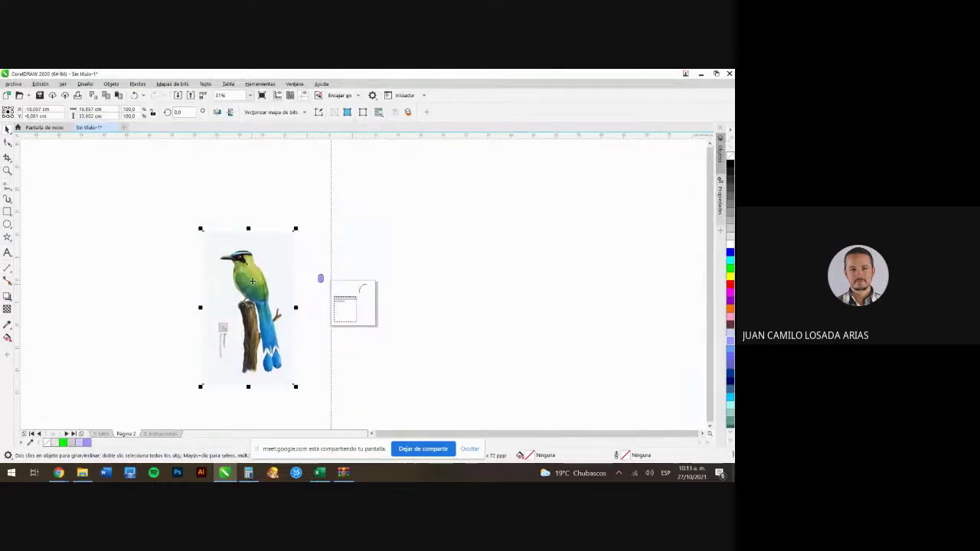
- Scale the bird image proportionally down to about 4.65 by 7.92 cm, and deselect it
{"action": "left_click_drag", "start_coordinate": [297, 227], "coordinate": [308, 283]}
{"action": "scroll", "coordinate": [309, 283], "scroll_direction": "up", "scroll_amount": 5}
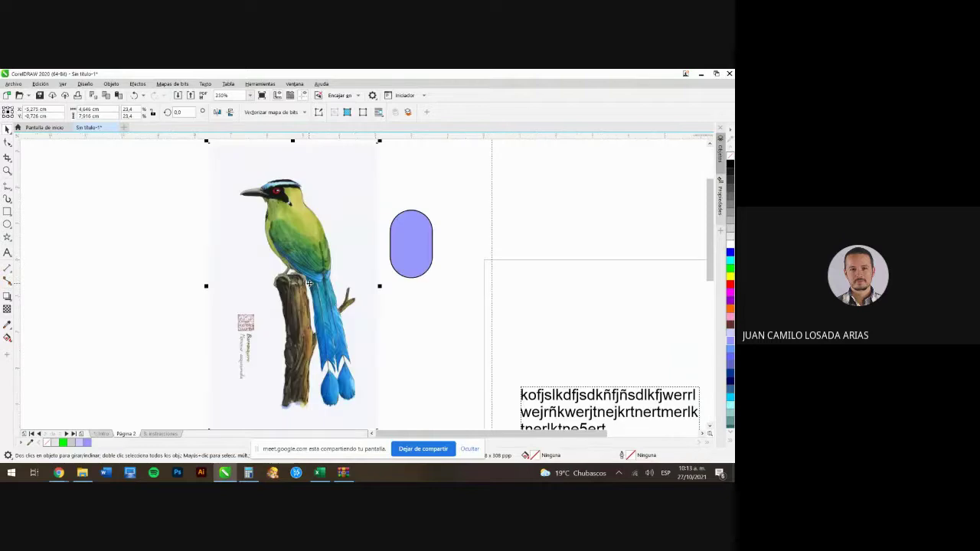
{"action": "left_click", "coordinate": [417, 182]}
- Magnify the bird bitmap along its back and head to examine its edges and detail, compared with the rounded vector shape
{"action": "scroll", "coordinate": [306, 233], "scroll_direction": "up", "scroll_amount": 6}
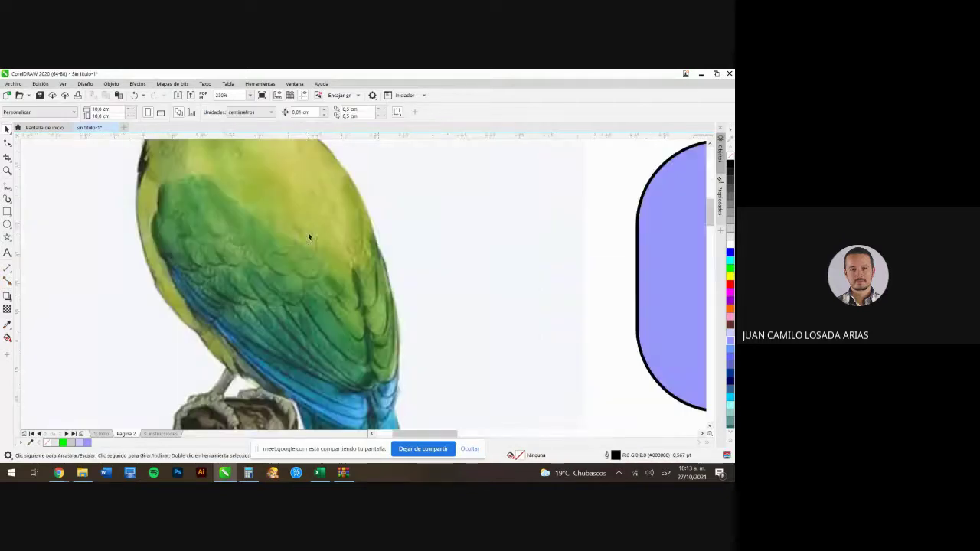
{"action": "scroll", "coordinate": [331, 256], "scroll_direction": "down", "scroll_amount": 3}
{"action": "scroll", "coordinate": [330, 256], "scroll_direction": "down", "scroll_amount": 3}
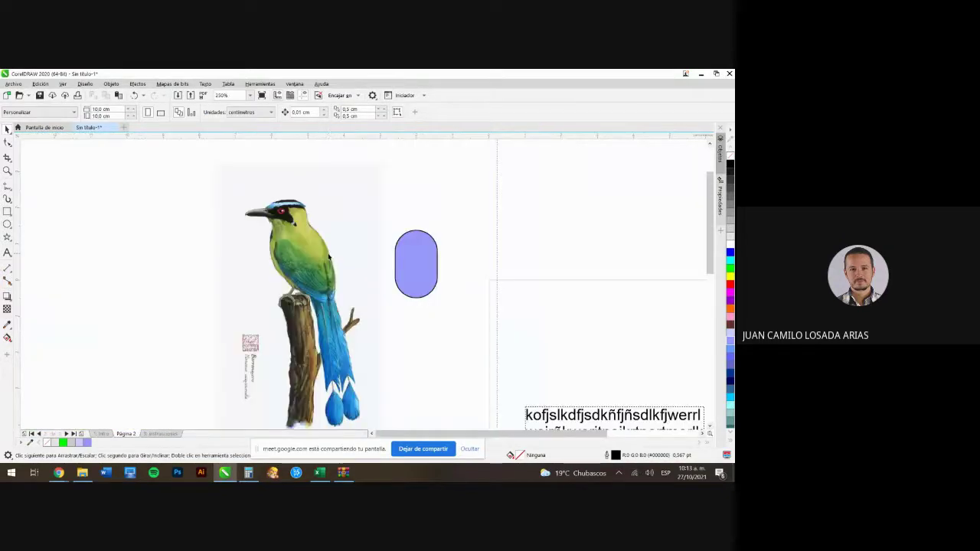
{"action": "left_click", "coordinate": [328, 253]}
{"action": "left_click", "coordinate": [418, 189]}
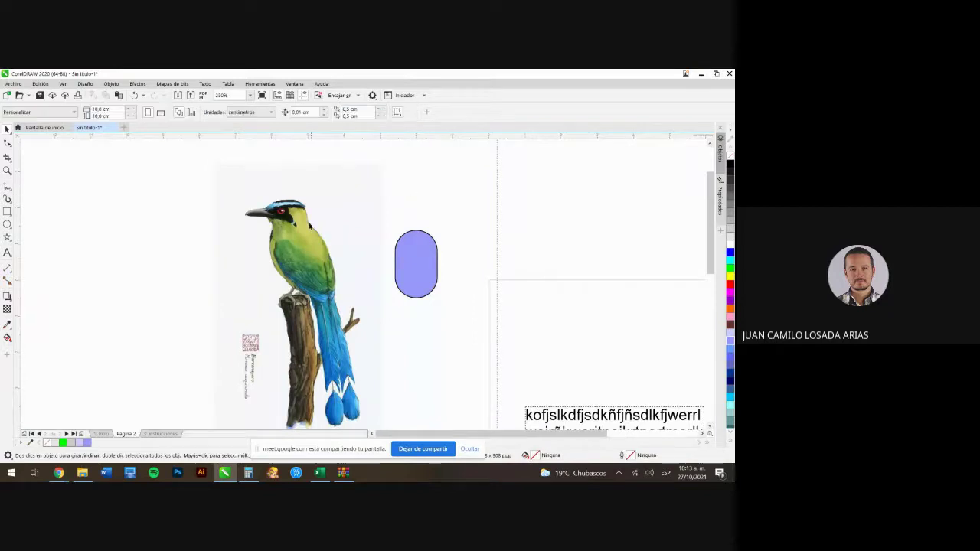
{"action": "scroll", "coordinate": [304, 218], "scroll_direction": "up", "scroll_amount": 2}
{"action": "scroll", "coordinate": [331, 327], "scroll_direction": "up", "scroll_amount": 14}
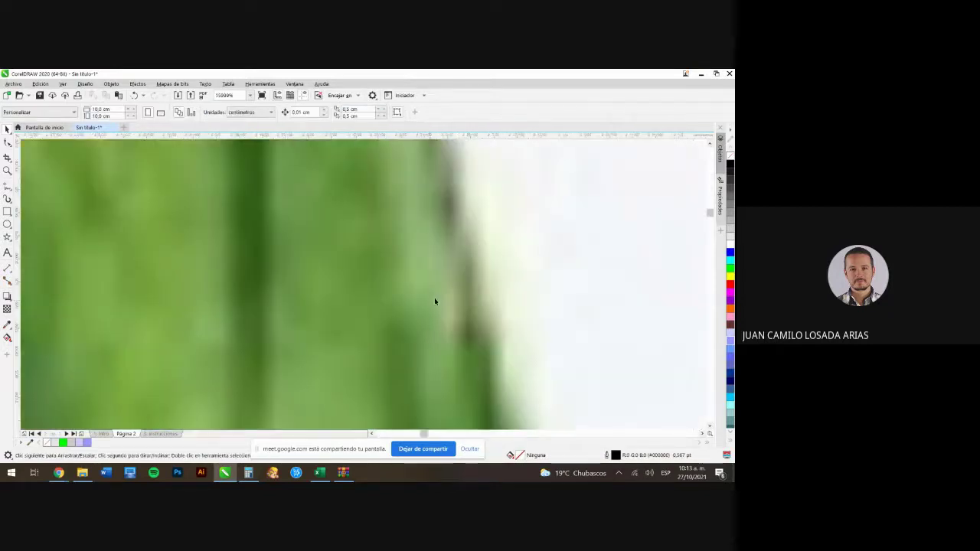
{"action": "scroll", "coordinate": [475, 285], "scroll_direction": "down", "scroll_amount": 4}
{"action": "scroll", "coordinate": [475, 281], "scroll_direction": "down", "scroll_amount": 10}
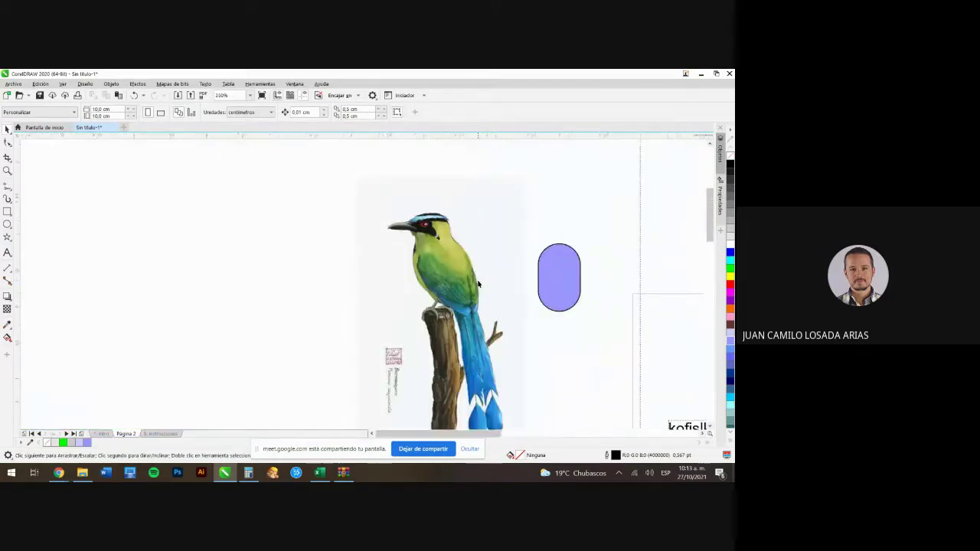
{"action": "scroll", "coordinate": [477, 284], "scroll_direction": "up", "scroll_amount": 2}
{"action": "scroll", "coordinate": [475, 280], "scroll_direction": "down", "scroll_amount": 5}
{"action": "left_click", "coordinate": [470, 275]}
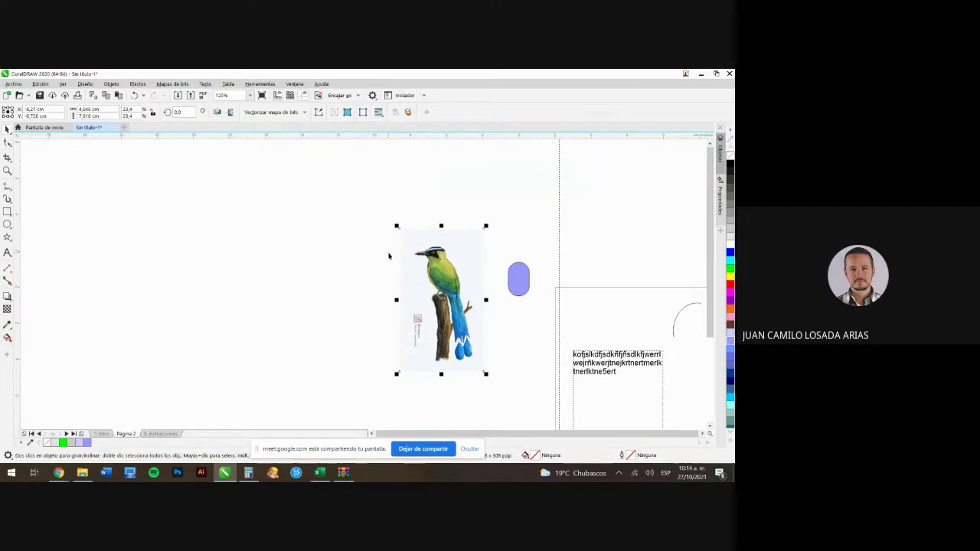
{"action": "scroll", "coordinate": [467, 270], "scroll_direction": "up", "scroll_amount": 4}
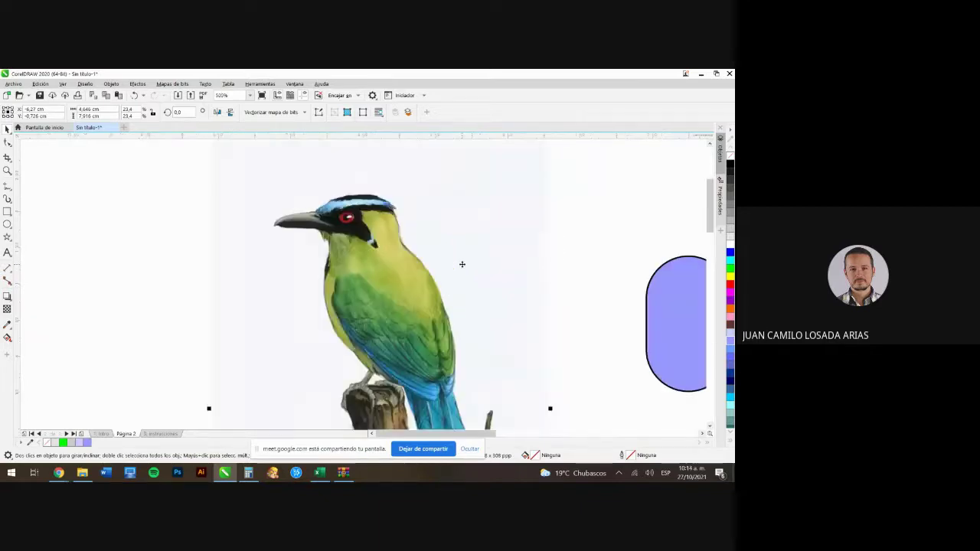
{"action": "scroll", "coordinate": [462, 264], "scroll_direction": "down", "scroll_amount": 3}
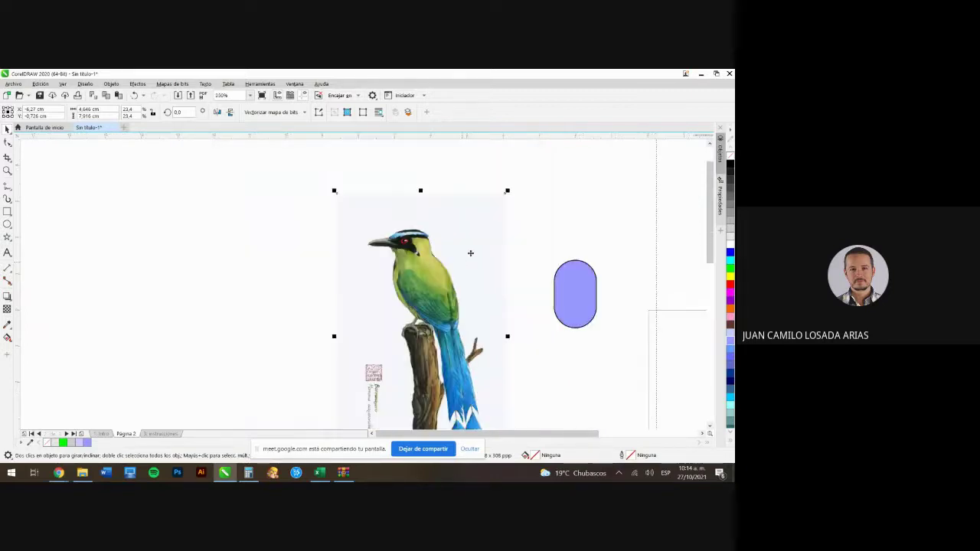
{"action": "left_click", "coordinate": [532, 213]}
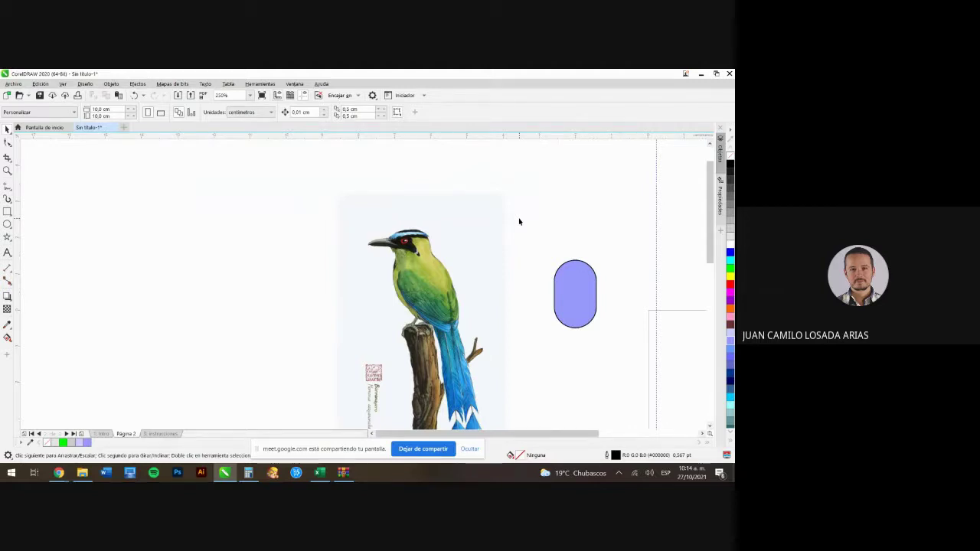
- Vectorize the bird bitmap with the quick trace option (Vectorización rápida)
{"action": "left_click", "coordinate": [447, 292]}
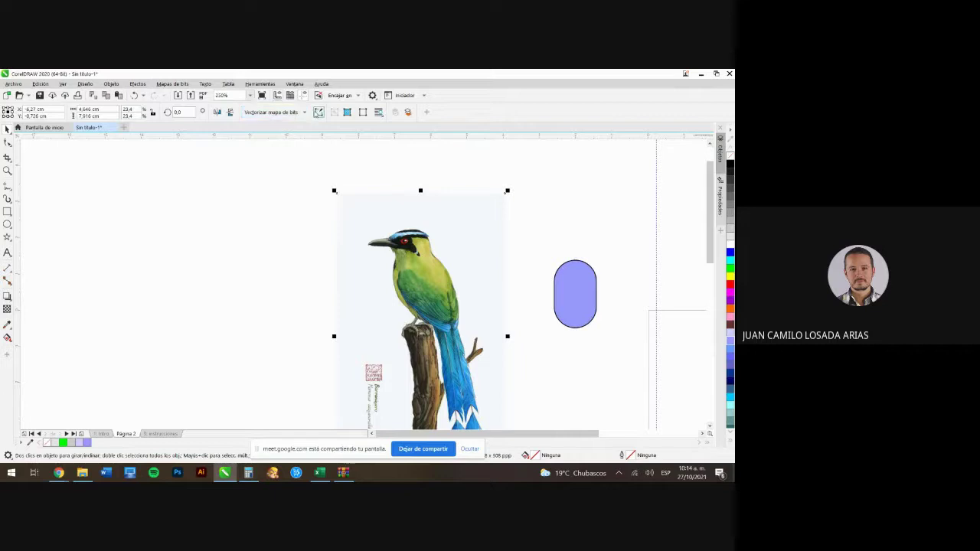
{"action": "left_click", "coordinate": [291, 114]}
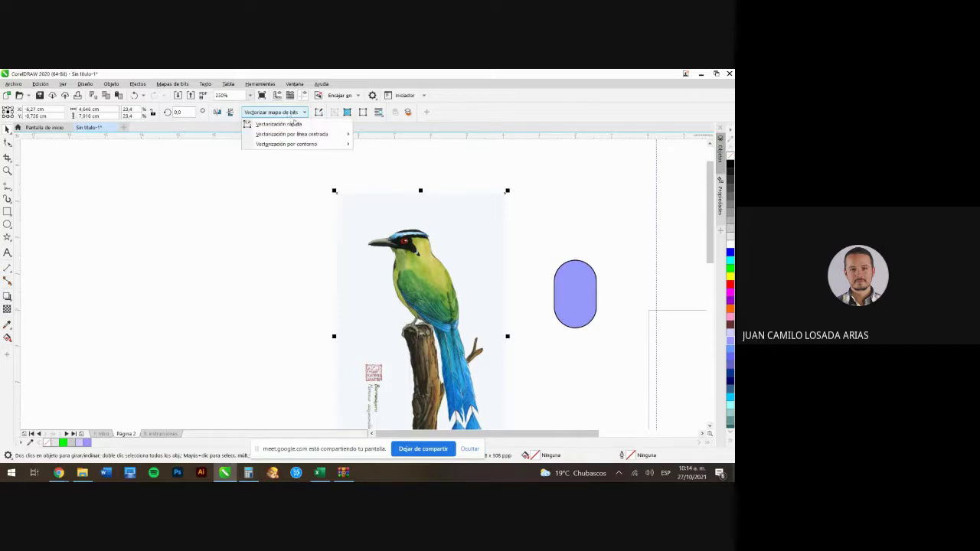
{"action": "left_click", "coordinate": [288, 125]}
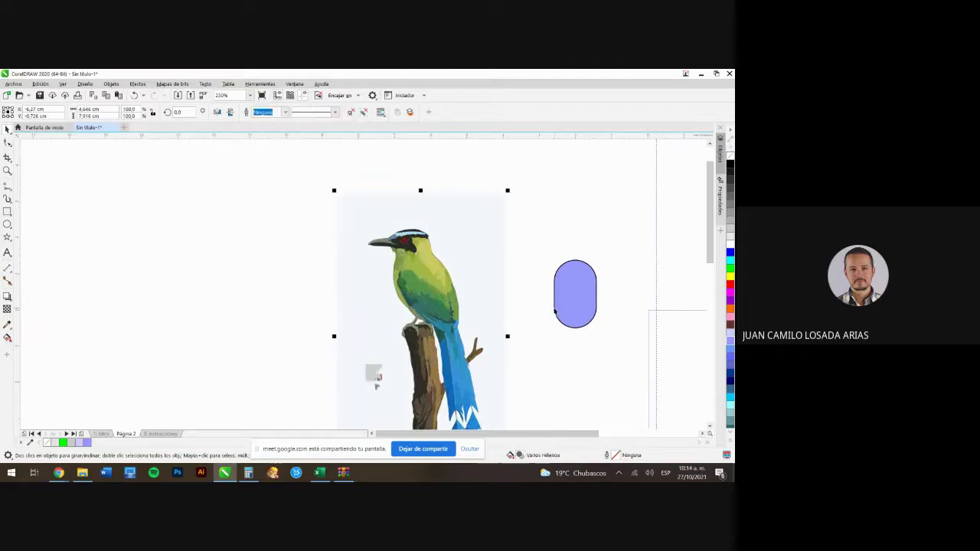
- Move the traced bird off the original bitmap so both versions sit side by side
{"action": "scroll", "coordinate": [463, 279], "scroll_direction": "up", "scroll_amount": 5}
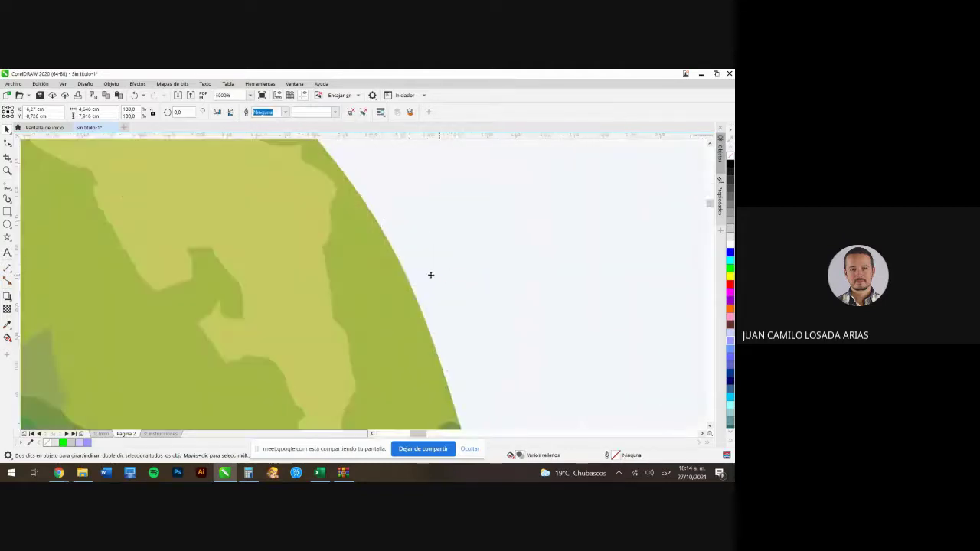
{"action": "scroll", "coordinate": [431, 273], "scroll_direction": "down", "scroll_amount": 3}
{"action": "scroll", "coordinate": [393, 274], "scroll_direction": "down", "scroll_amount": 4}
{"action": "left_click_drag", "start_coordinate": [379, 306], "coordinate": [310, 295]}
- Examine the traced bird's wing, trunk and tail up close, and compare them with the original bitmap
{"action": "scroll", "coordinate": [357, 285], "scroll_direction": "up", "scroll_amount": 5}
{"action": "scroll", "coordinate": [391, 269], "scroll_direction": "down", "scroll_amount": 4}
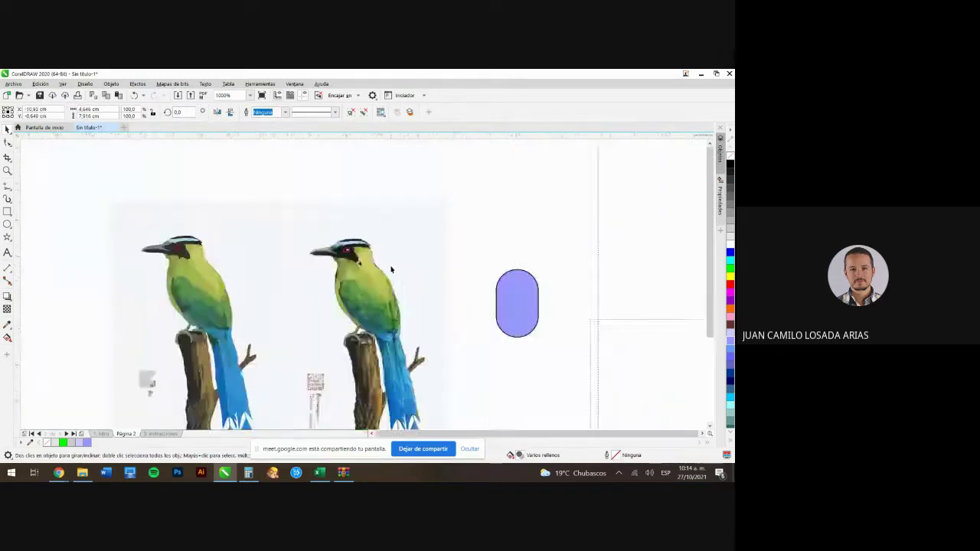
{"action": "scroll", "coordinate": [306, 290], "scroll_direction": "up", "scroll_amount": 6}
{"action": "scroll", "coordinate": [306, 299], "scroll_direction": "up", "scroll_amount": 6}
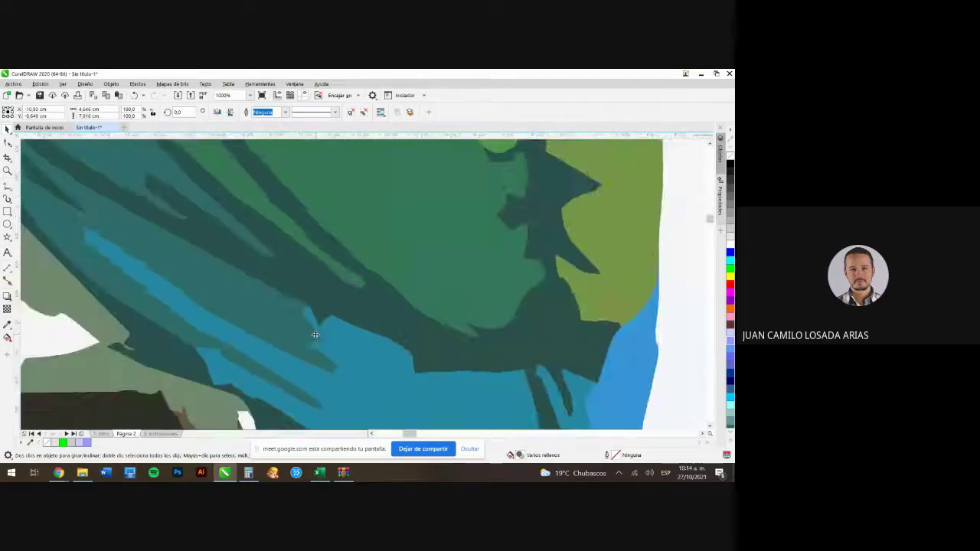
{"action": "scroll", "coordinate": [339, 293], "scroll_direction": "down", "scroll_amount": 7}
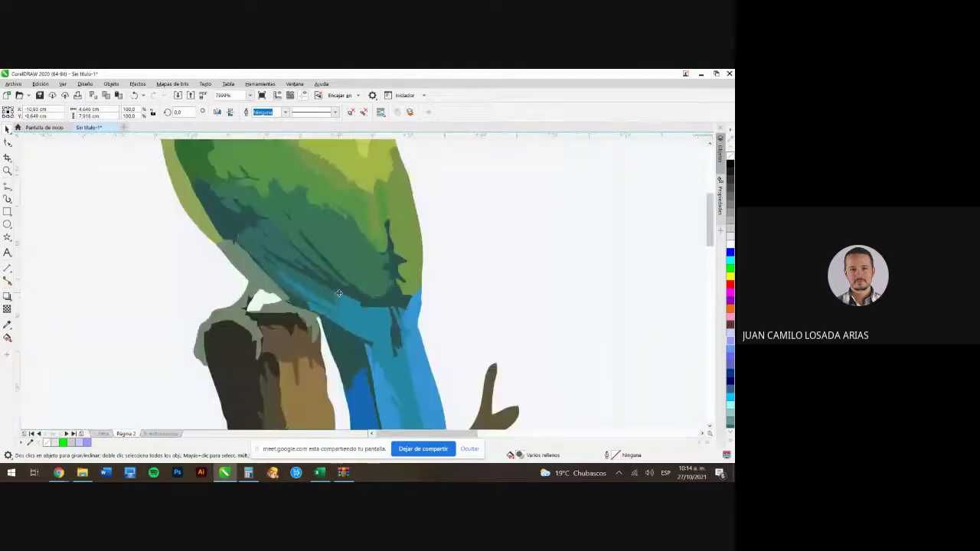
{"action": "scroll", "coordinate": [342, 215], "scroll_direction": "up", "scroll_amount": 3}
{"action": "scroll", "coordinate": [342, 215], "scroll_direction": "down", "scroll_amount": 4}
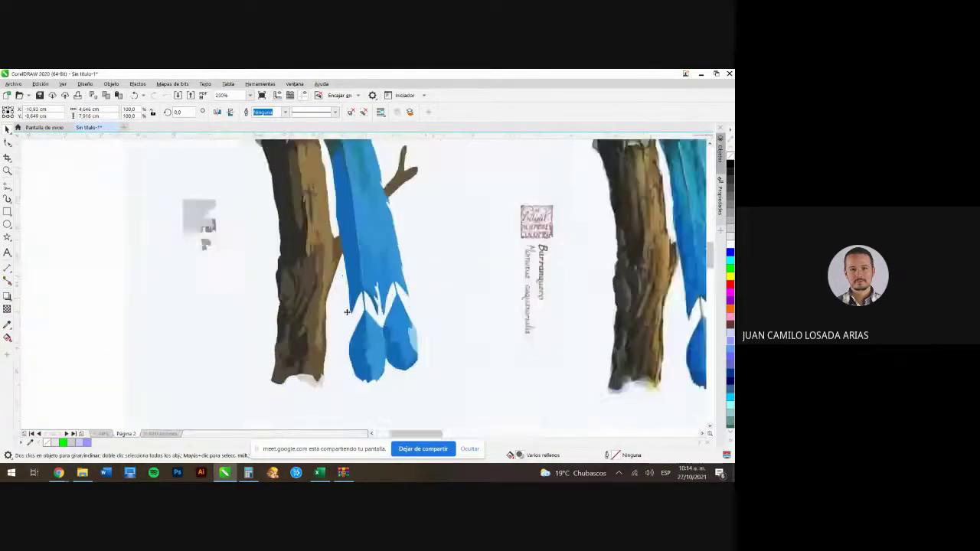
{"action": "scroll", "coordinate": [346, 306], "scroll_direction": "up", "scroll_amount": 2}
{"action": "scroll", "coordinate": [349, 249], "scroll_direction": "down", "scroll_amount": 2}
{"action": "scroll", "coordinate": [349, 249], "scroll_direction": "down", "scroll_amount": 4}
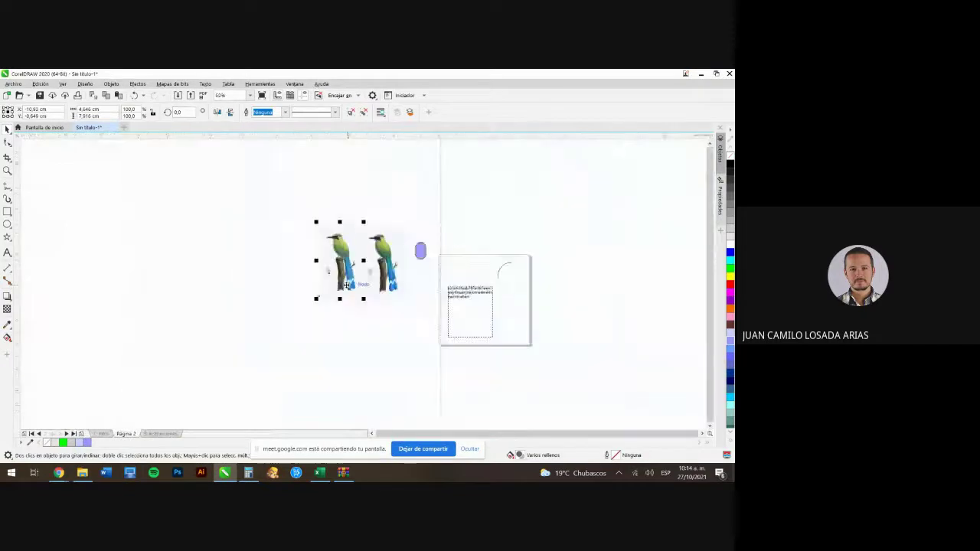
- Ungroup all objects of the traced bird into individual shapes, and clear the selection
{"action": "scroll", "coordinate": [349, 295], "scroll_direction": "up", "scroll_amount": 3}
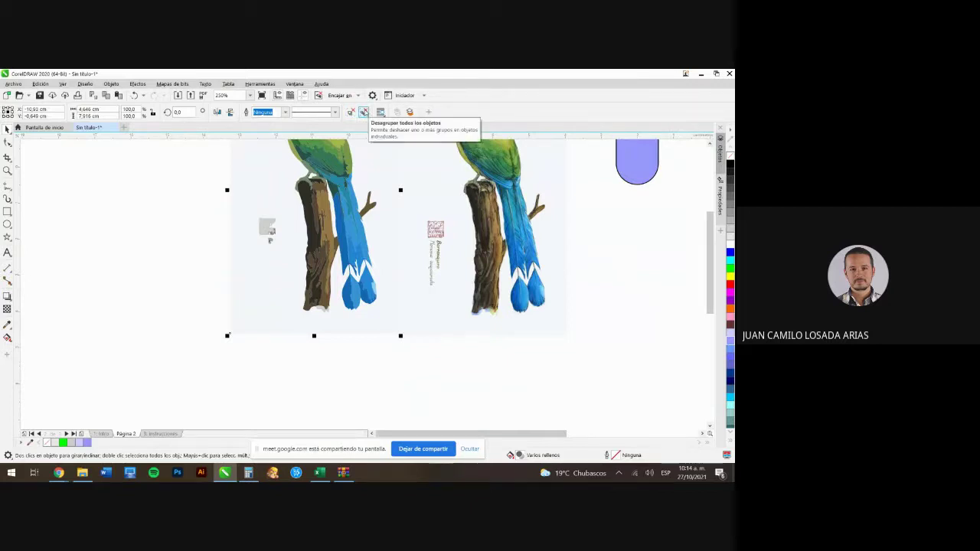
{"action": "left_click", "coordinate": [363, 111]}
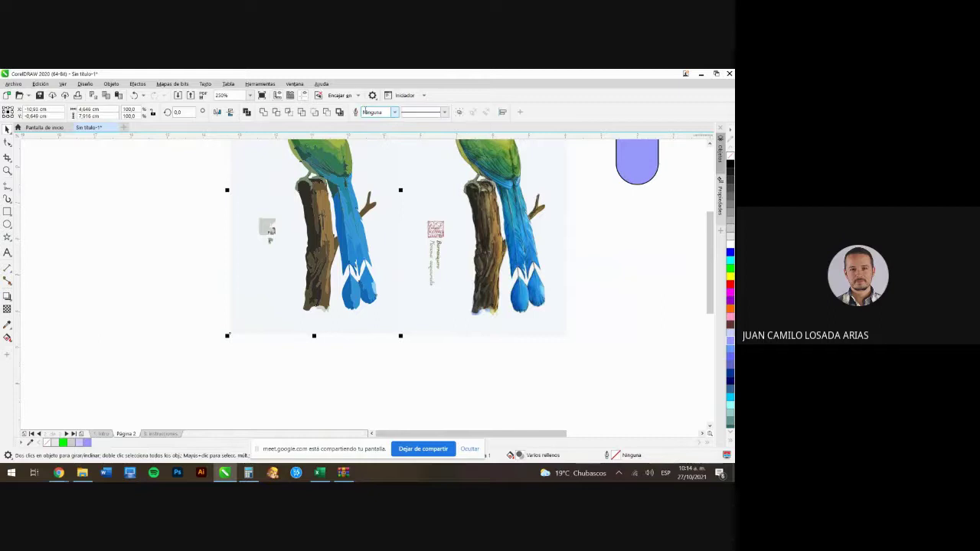
{"action": "left_click", "coordinate": [203, 230]}
- Pull the teal tail piece and the yellow-green back piece out of the traced bird to separate spots
{"action": "scroll", "coordinate": [353, 185], "scroll_direction": "up", "scroll_amount": 4}
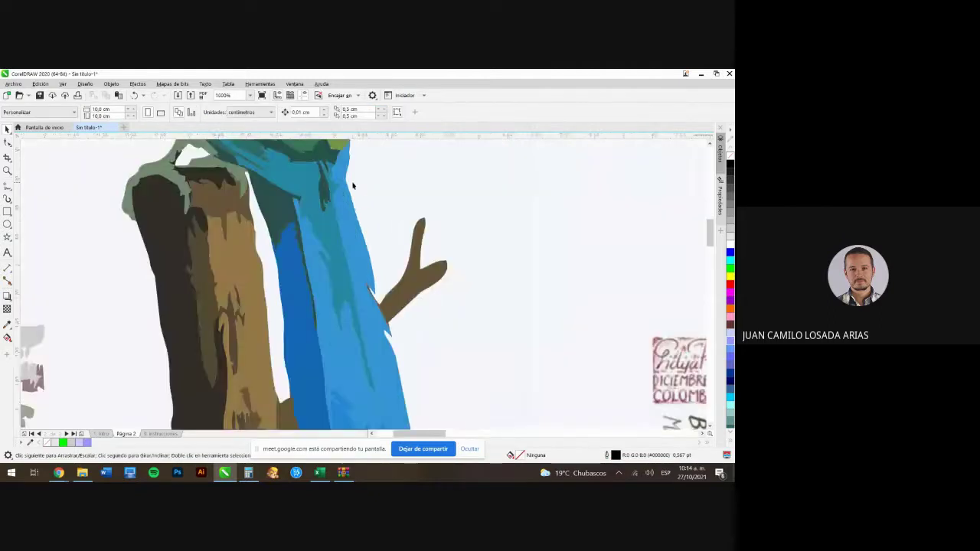
{"action": "left_click", "coordinate": [306, 185]}
{"action": "scroll", "coordinate": [374, 240], "scroll_direction": "down", "scroll_amount": 4}
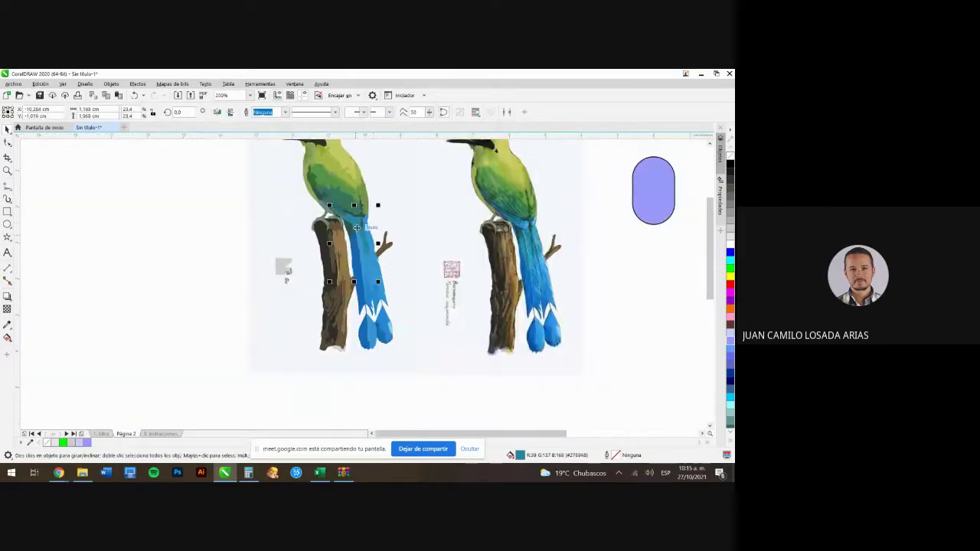
{"action": "left_click_drag", "start_coordinate": [355, 225], "coordinate": [211, 237]}
{"action": "left_click_drag", "start_coordinate": [341, 165], "coordinate": [429, 173]}
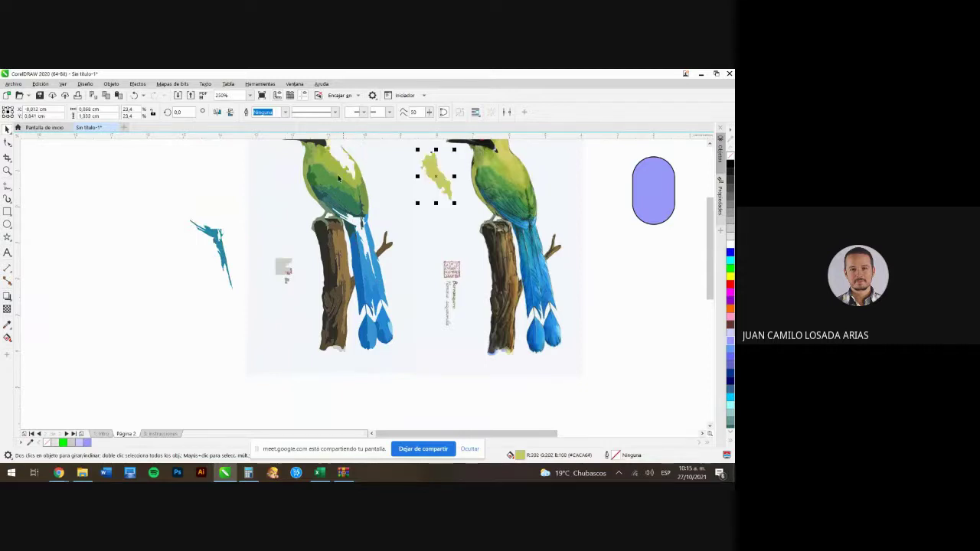
- Move the brown trunk piece, the long blue tail strip and a small tail-tip piece away from the traced bird
{"action": "key", "text": "Escape"}
{"action": "left_click_drag", "start_coordinate": [343, 284], "coordinate": [180, 346]}
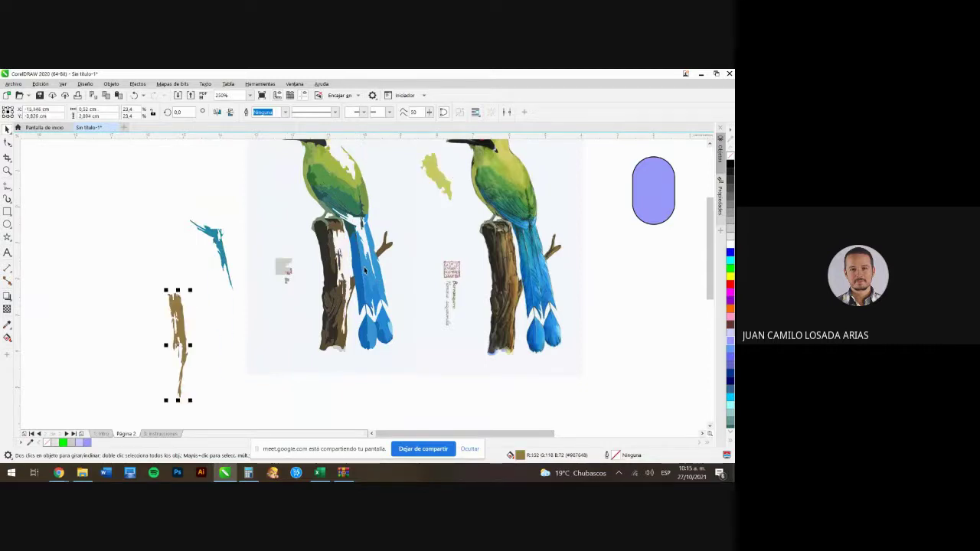
{"action": "key", "text": "Escape"}
{"action": "left_click_drag", "start_coordinate": [363, 283], "coordinate": [462, 375]}
{"action": "left_click_drag", "start_coordinate": [366, 325], "coordinate": [126, 275]}
- Try cyan, yellow and purple fills on the detached tail-tip piece, settle on pink, and deselect it
{"action": "left_click", "coordinate": [730, 259]}
{"action": "left_click", "coordinate": [729, 304]}
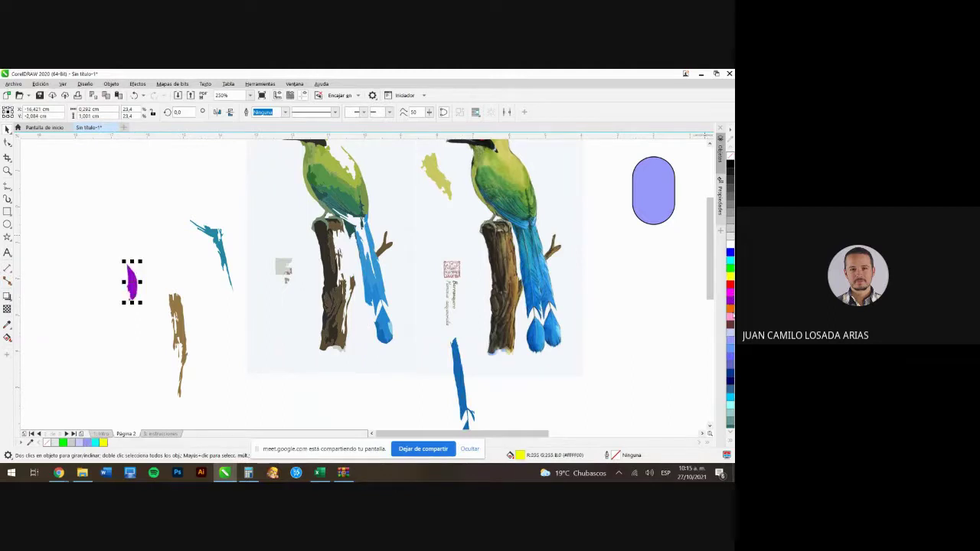
{"action": "left_click", "coordinate": [730, 310]}
{"action": "key", "text": "Escape"}
{"action": "key", "text": "Escape"}
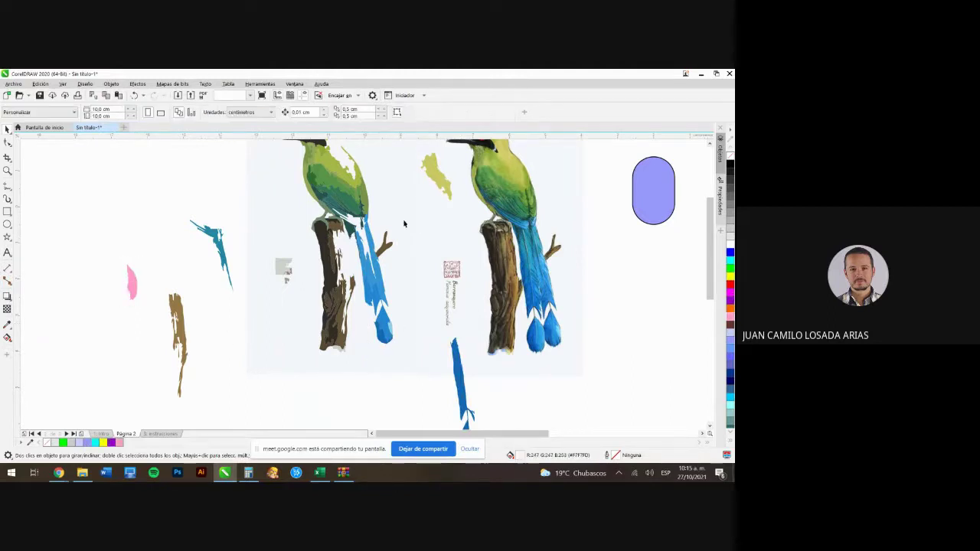
- Add a horizontal guideline crossing both birds where the trunk meets the body
{"action": "scroll", "coordinate": [404, 219], "scroll_direction": "up", "scroll_amount": 1}
{"action": "scroll", "coordinate": [404, 219], "scroll_direction": "down", "scroll_amount": 2}
{"action": "scroll", "coordinate": [506, 196], "scroll_direction": "up", "scroll_amount": 1}
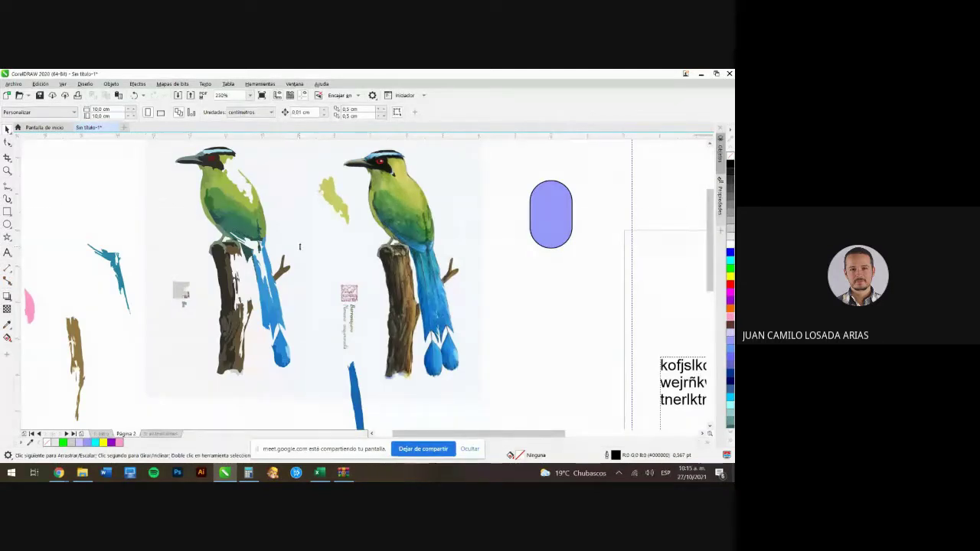
{"action": "left_click_drag", "start_coordinate": [299, 136], "coordinate": [299, 247]}
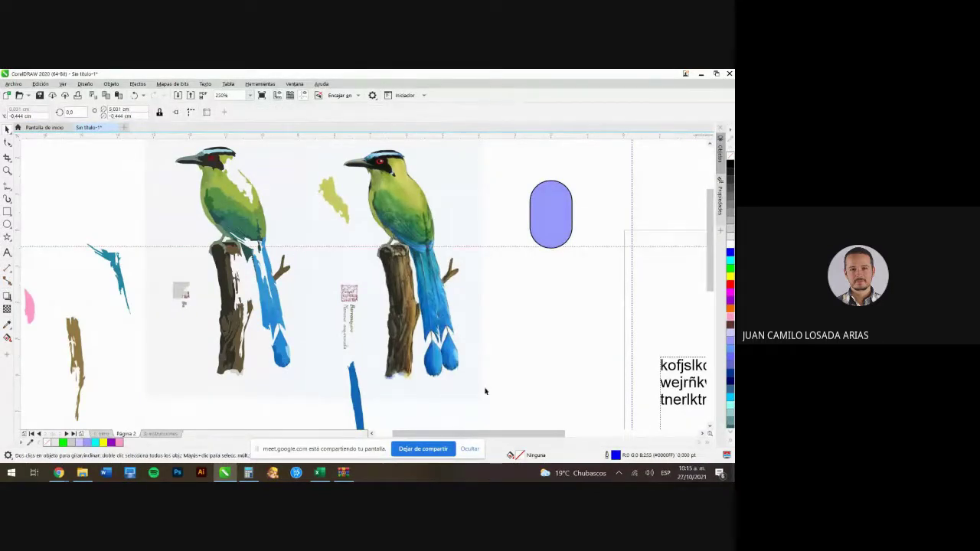
- Switch to the browser, go to section 7 of MaterialRAP1.pdf and highlight the "Introducción, vectores vs mapas de bits" video entry
{"action": "left_click", "coordinate": [75, 434]}
{"action": "left_click", "coordinate": [254, 75]}
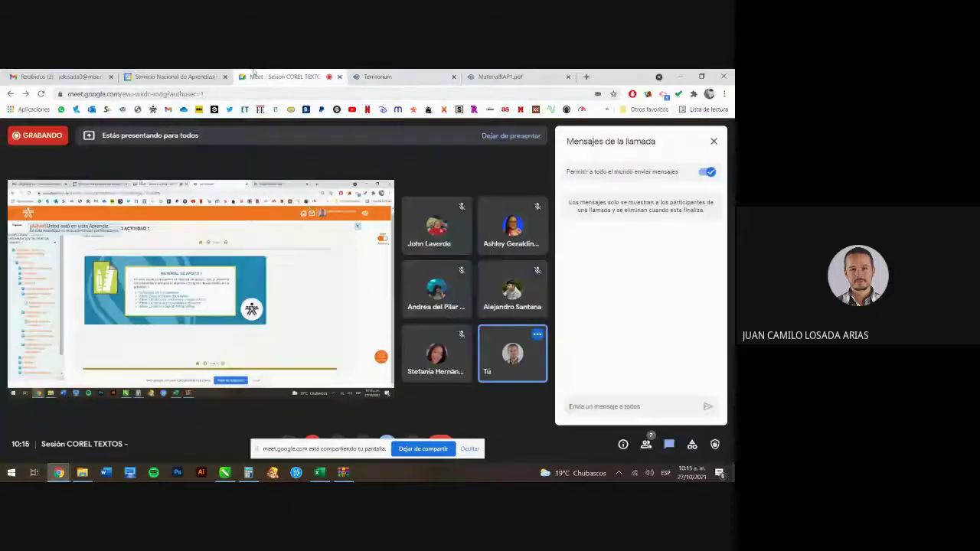
{"action": "left_click", "coordinate": [377, 77]}
{"action": "left_click", "coordinate": [500, 77]}
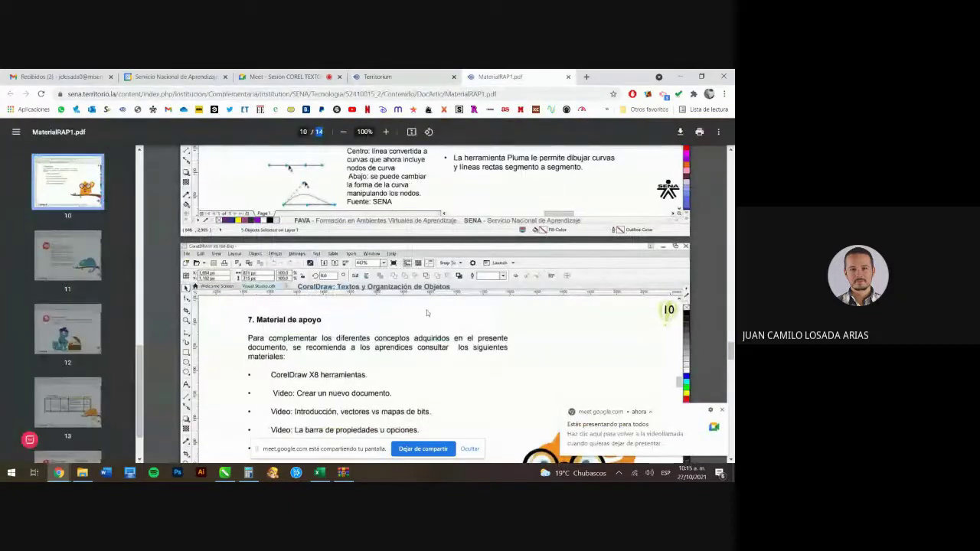
{"action": "scroll", "coordinate": [411, 303], "scroll_direction": "down", "scroll_amount": 2}
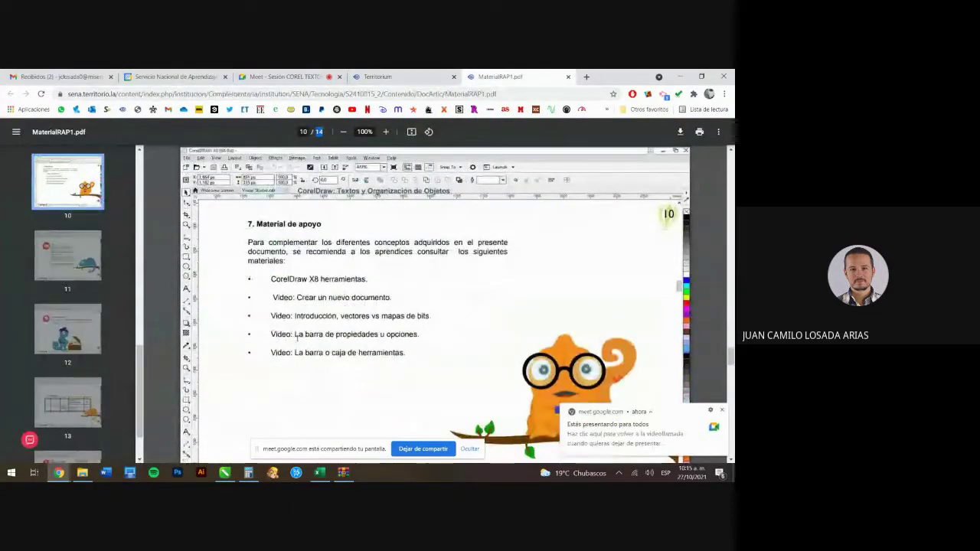
{"action": "left_click_drag", "start_coordinate": [295, 316], "coordinate": [425, 317]}
{"action": "left_click", "coordinate": [360, 317]}
- Open the "Introducción, vectores vs mapas de bits" video from the Material de Apoyo 1 page, highlight its duration and pause it
{"action": "key", "text": "ctrl+shift+Tab"}
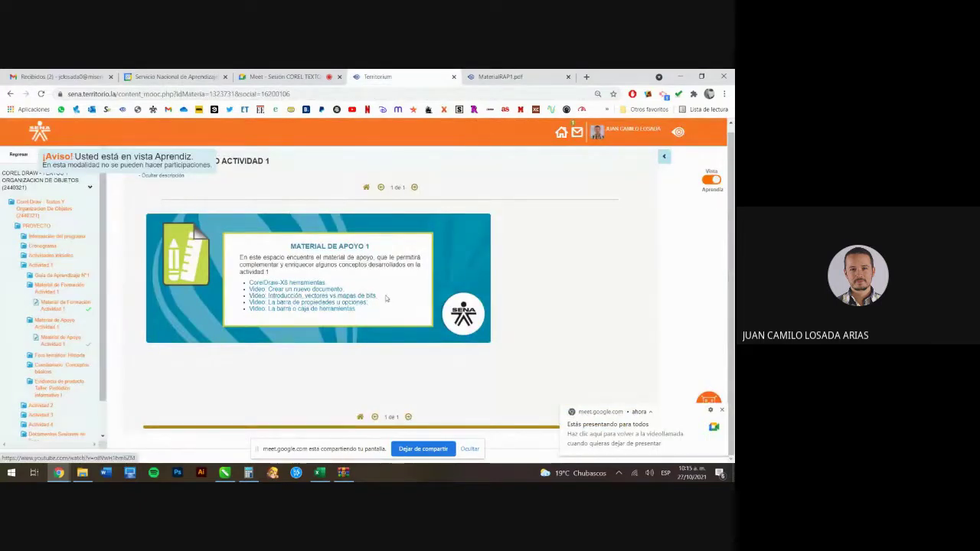
{"action": "left_click_drag", "start_coordinate": [388, 296], "coordinate": [299, 299]}
{"action": "left_click", "coordinate": [298, 298]}
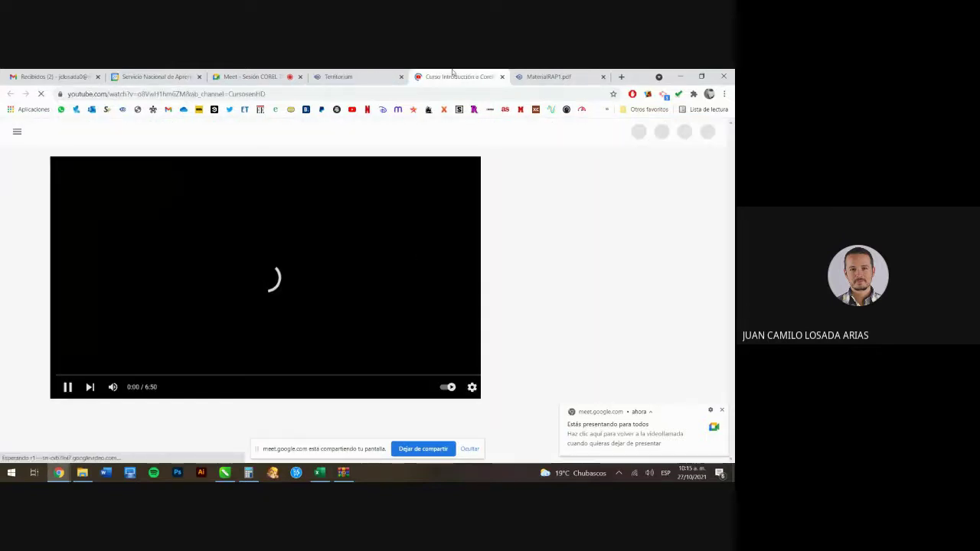
{"action": "left_click_drag", "start_coordinate": [144, 390], "coordinate": [157, 389]}
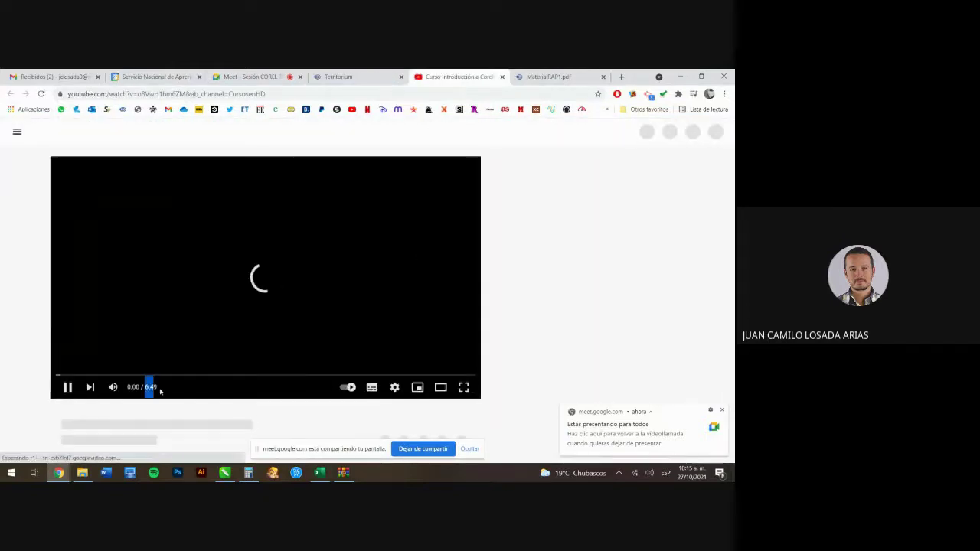
{"action": "left_click", "coordinate": [67, 388]}
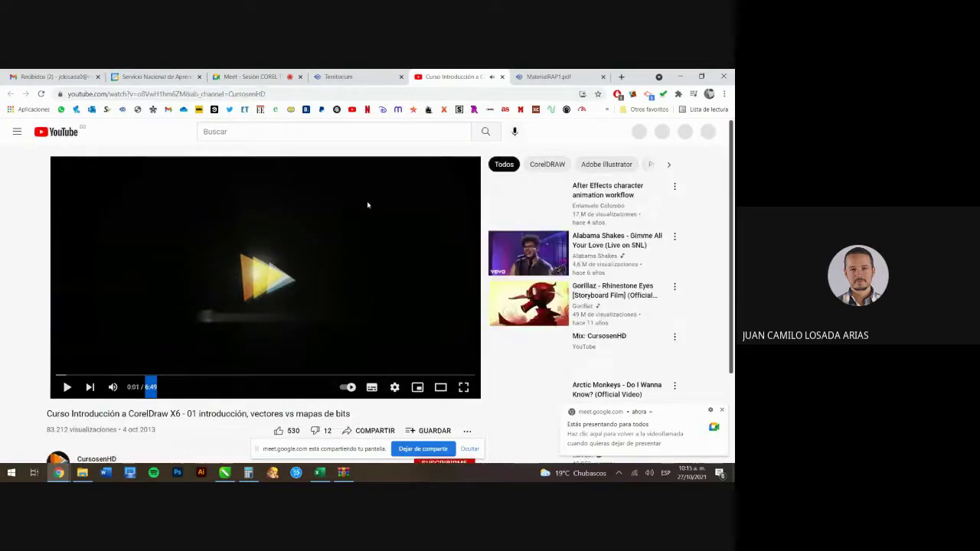
- Close the video and return to the Territorium course page showing Material de Apoyo 1
{"action": "left_click", "coordinate": [502, 77]}
{"action": "left_click", "coordinate": [250, 77]}
{"action": "left_click", "coordinate": [336, 77]}
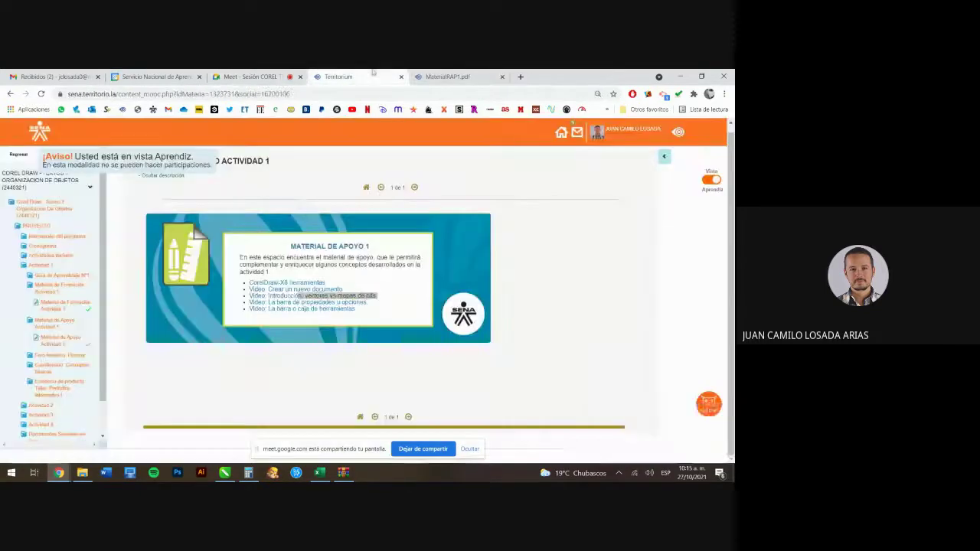
{"action": "left_click", "coordinate": [146, 77]}
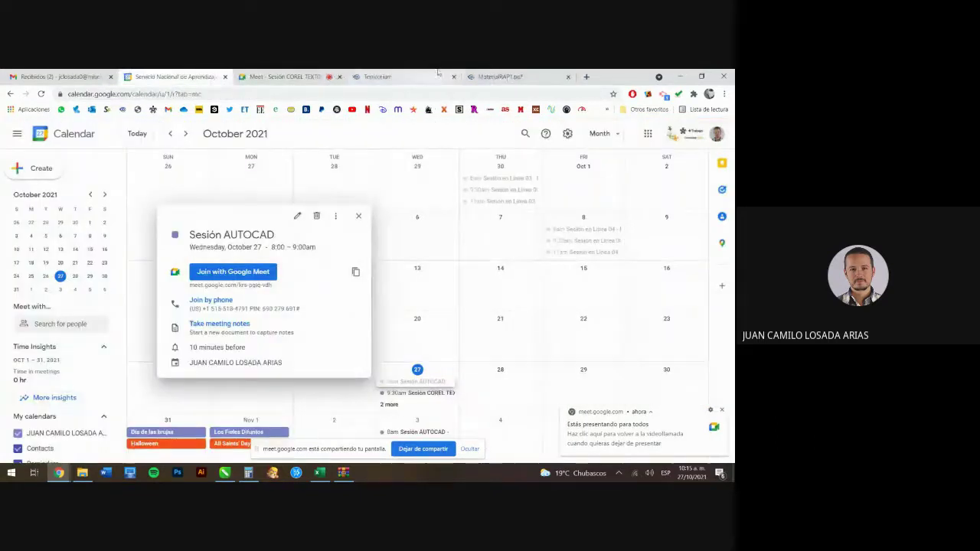
{"action": "left_click", "coordinate": [470, 73]}
{"action": "left_click", "coordinate": [394, 77]}
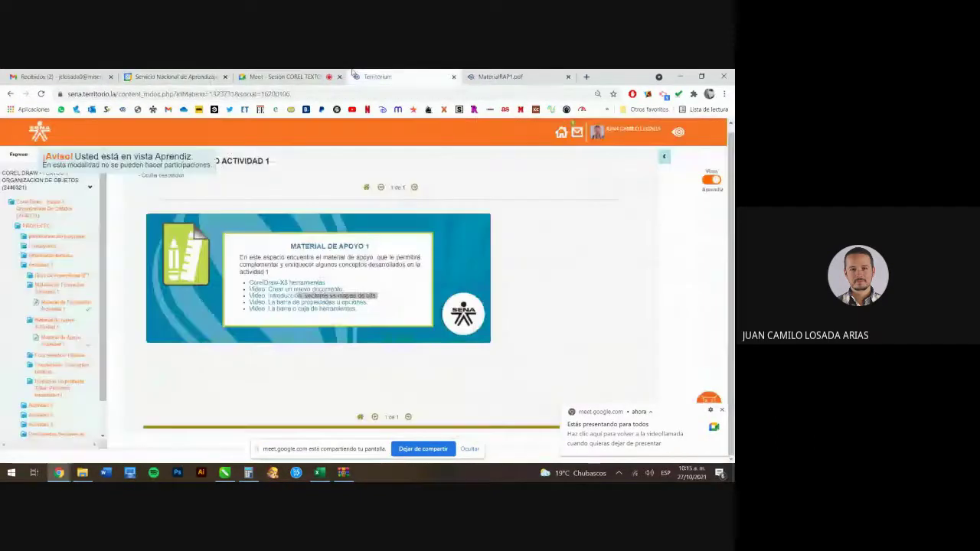
- Collapse Material de Apoyo Actividad 1 in the course tree and open the Guía de Aprendizaje N°1 document
{"action": "left_click", "coordinate": [53, 327]}
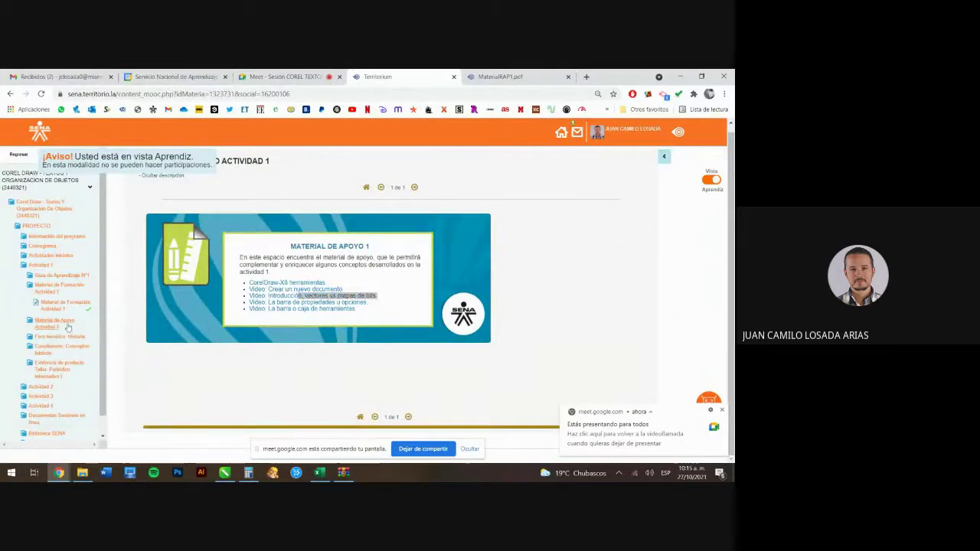
{"action": "left_click", "coordinate": [67, 277]}
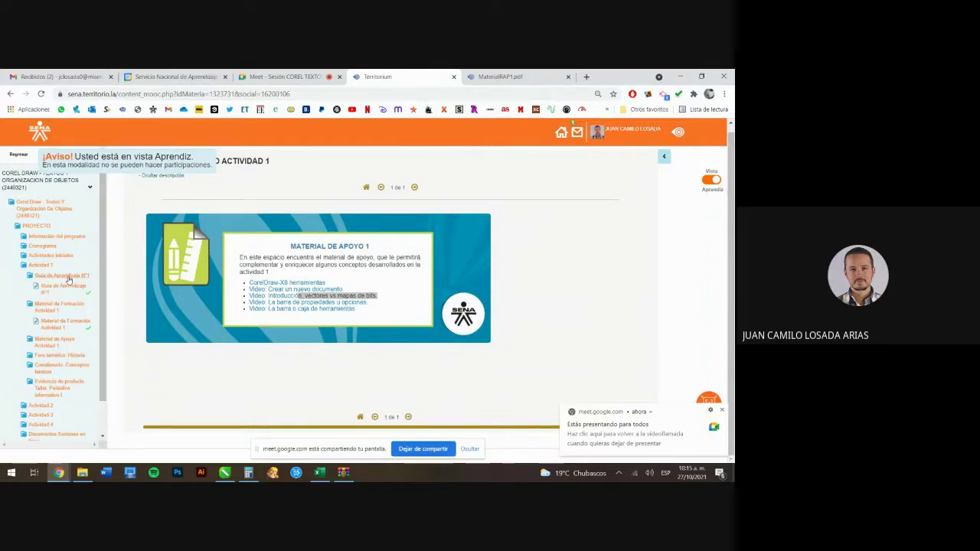
{"action": "left_click", "coordinate": [69, 287]}
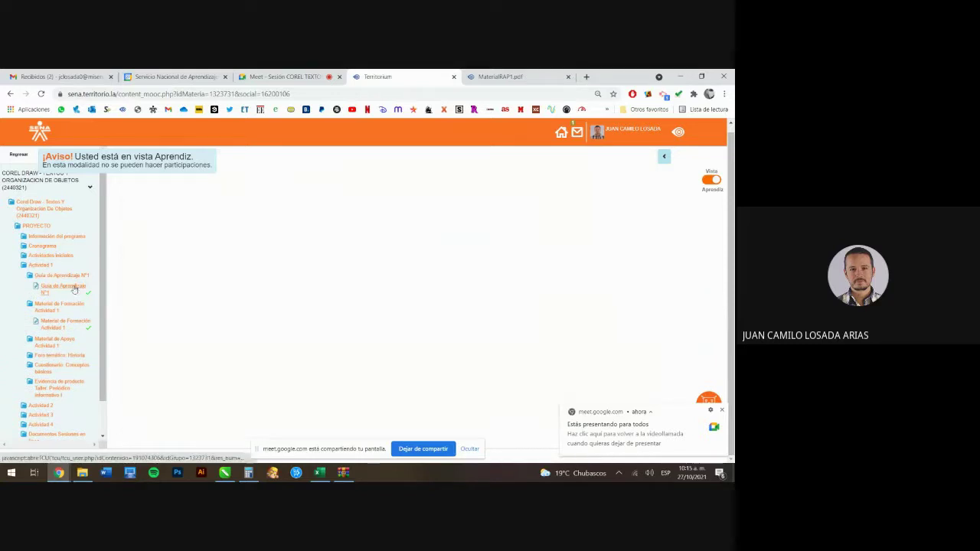
{"action": "left_click", "coordinate": [337, 309]}
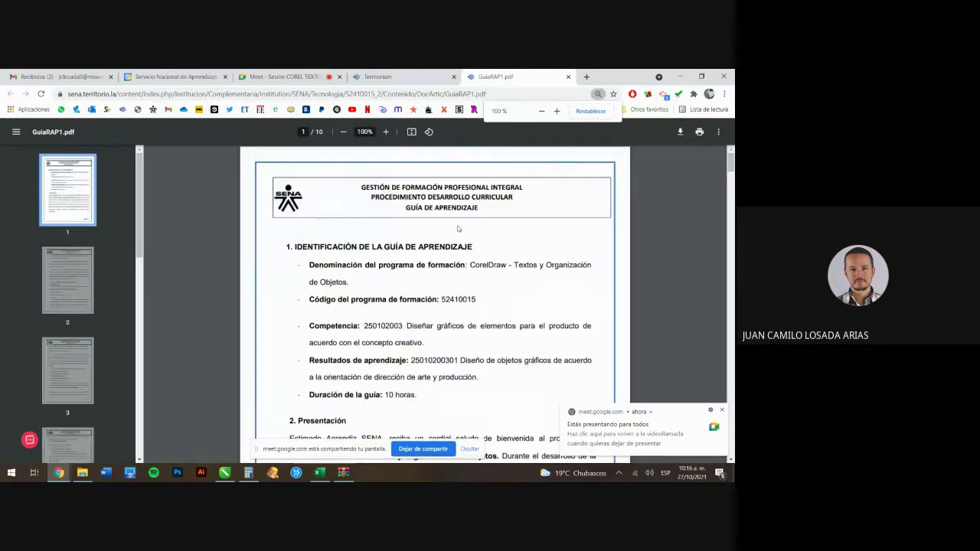
- Skim the learning guide's identification and presentation sections through to section 3, Formulación de las actividades de aprendizaje
{"action": "scroll", "coordinate": [252, 266], "scroll_direction": "down", "scroll_amount": 10}
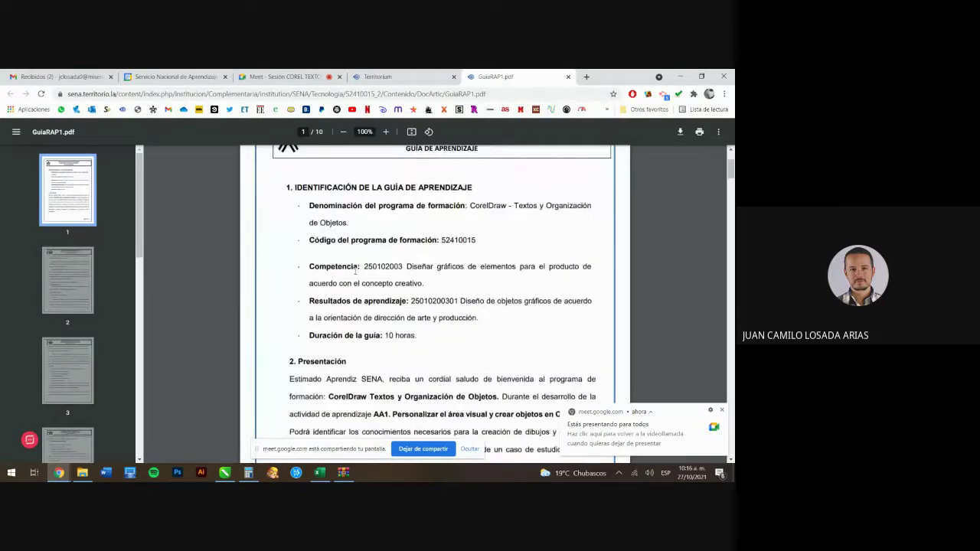
{"action": "scroll", "coordinate": [355, 271], "scroll_direction": "down", "scroll_amount": 2}
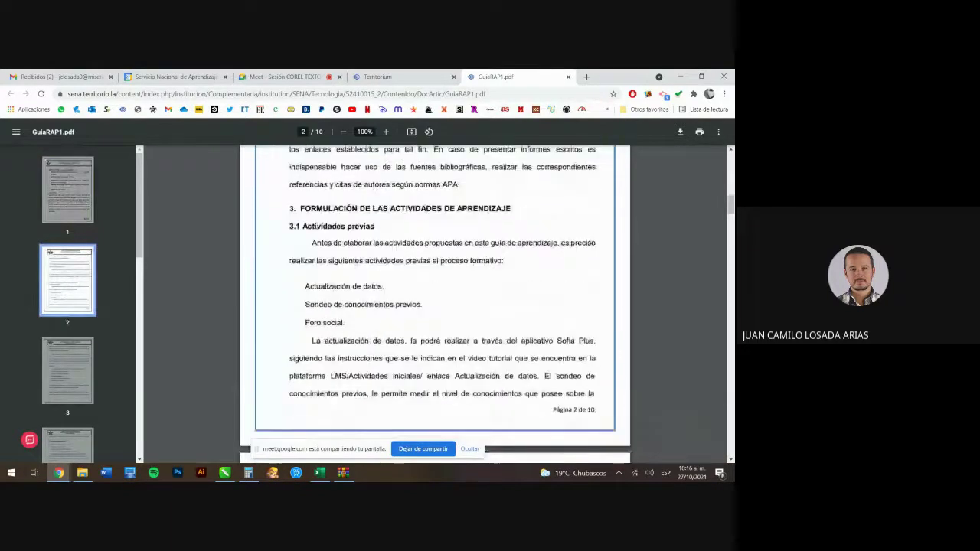
{"action": "left_click_drag", "start_coordinate": [300, 227], "coordinate": [402, 227]}
{"action": "scroll", "coordinate": [406, 283], "scroll_direction": "up", "scroll_amount": 10}
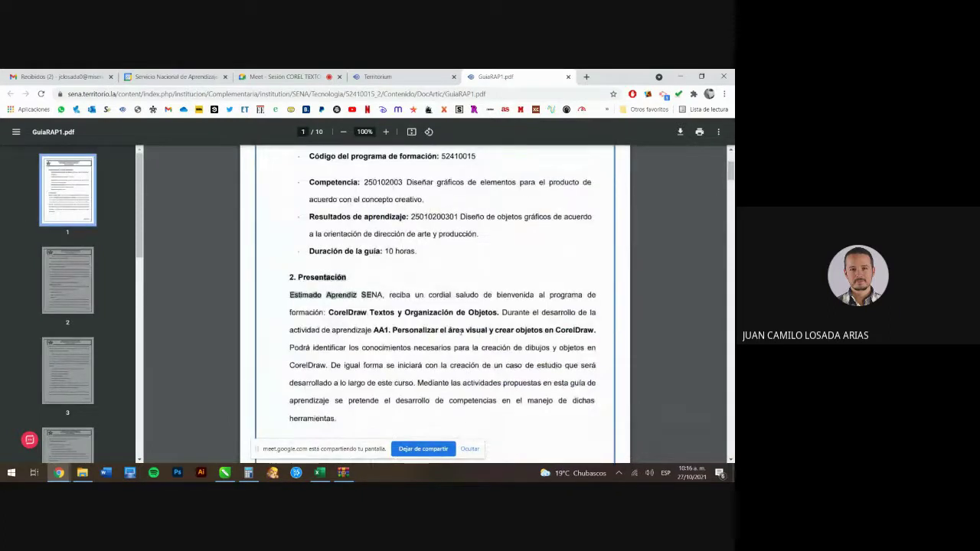
{"action": "scroll", "coordinate": [387, 286], "scroll_direction": "down", "scroll_amount": 10}
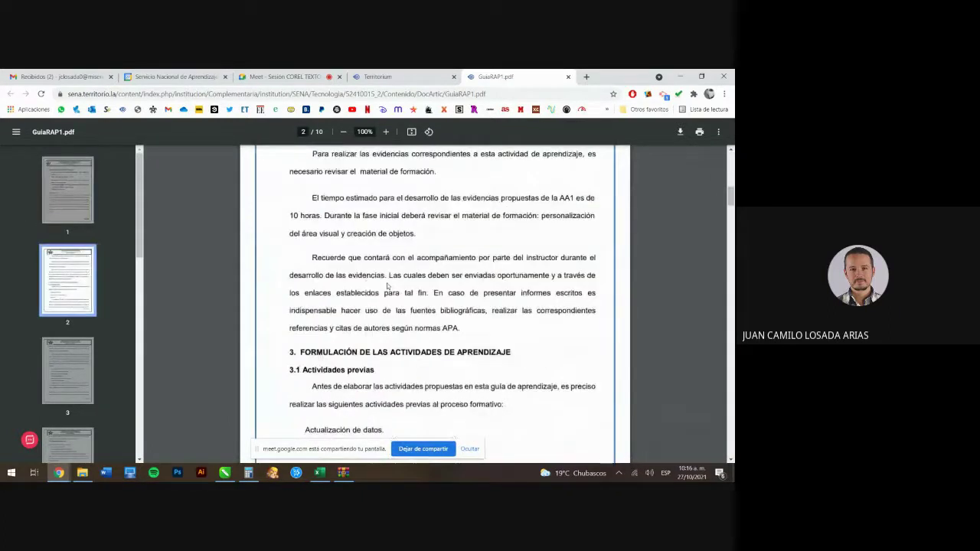
{"action": "scroll", "coordinate": [387, 286], "scroll_direction": "down", "scroll_amount": 2}
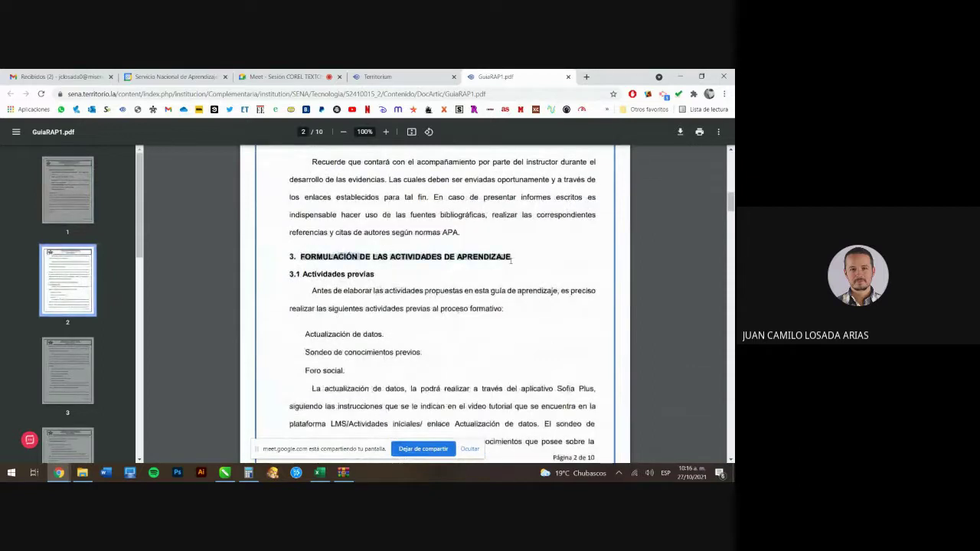
- Highlight the 3.1 Actividades previas heading and each of its items: Actualización de datos, Sondeo de conocimientos previos and Foro social
{"action": "left_click_drag", "start_coordinate": [304, 275], "coordinate": [391, 277]}
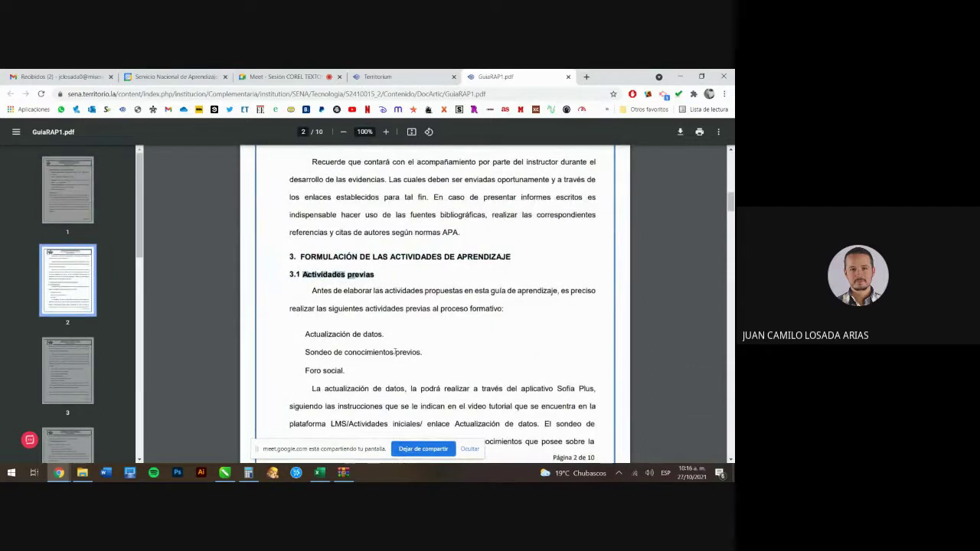
{"action": "scroll", "coordinate": [395, 351], "scroll_direction": "down", "scroll_amount": 1}
{"action": "left_click_drag", "start_coordinate": [304, 286], "coordinate": [385, 286]}
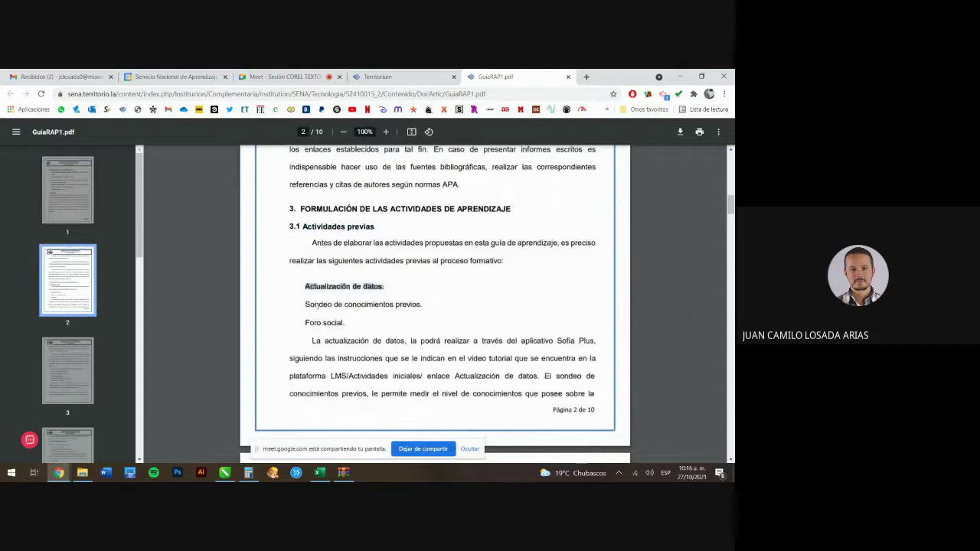
{"action": "left_click_drag", "start_coordinate": [309, 304], "coordinate": [447, 306]}
{"action": "left_click", "coordinate": [449, 308]}
{"action": "left_click_drag", "start_coordinate": [304, 322], "coordinate": [345, 322]}
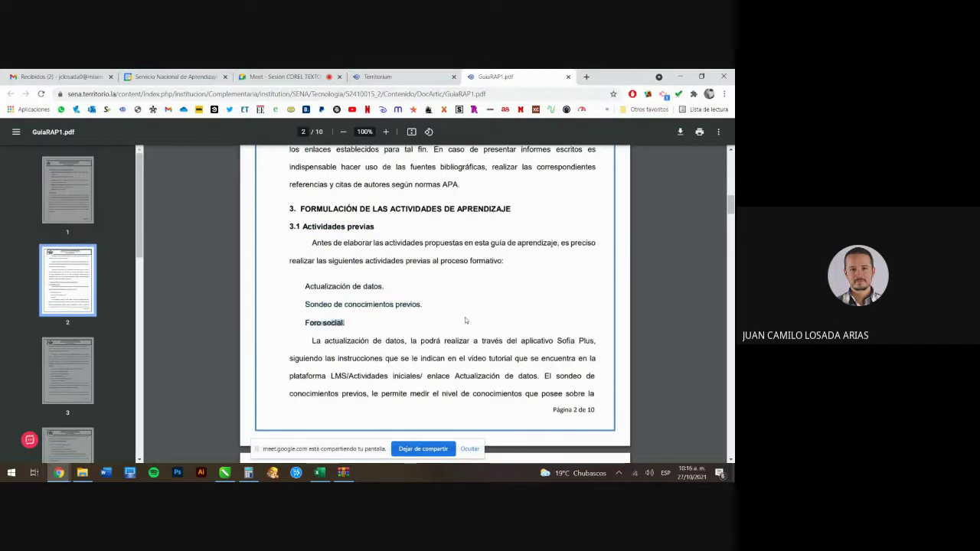
- Go to page 4 of the guide and highlight the 3.1.1 Actividades de reflexión inicial heading, then clear the highlight
{"action": "scroll", "coordinate": [465, 320], "scroll_direction": "down", "scroll_amount": 4}
{"action": "scroll", "coordinate": [459, 320], "scroll_direction": "down", "scroll_amount": 3}
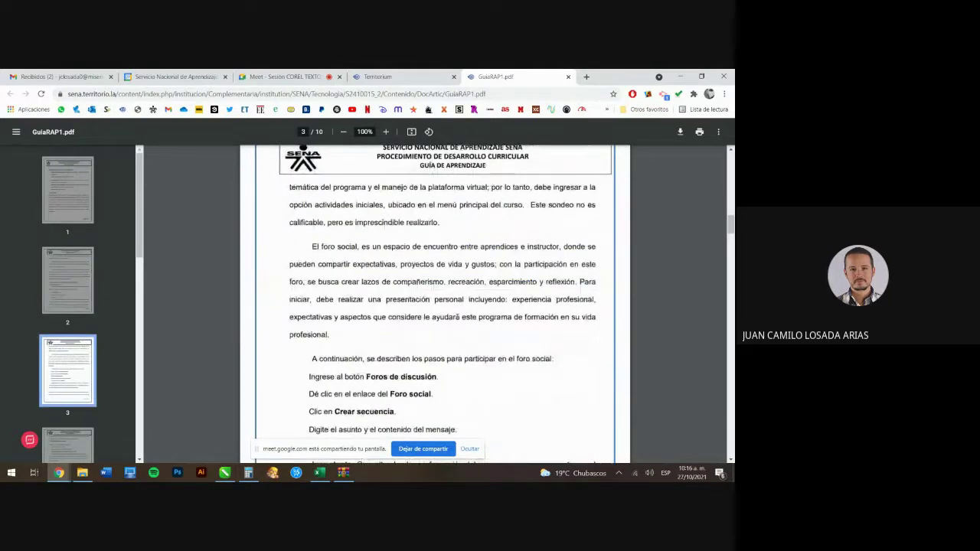
{"action": "scroll", "coordinate": [458, 319], "scroll_direction": "down", "scroll_amount": 3}
{"action": "scroll", "coordinate": [457, 317], "scroll_direction": "down", "scroll_amount": 2}
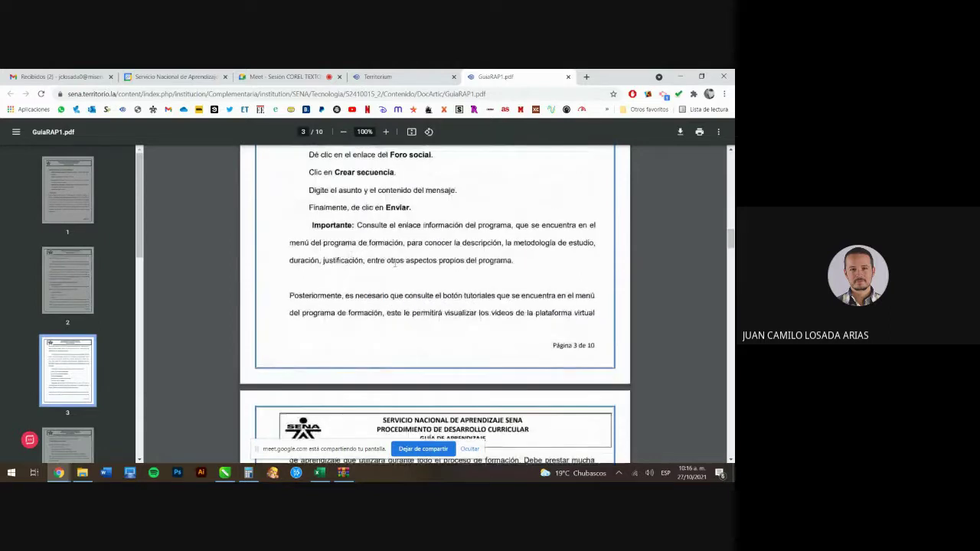
{"action": "scroll", "coordinate": [392, 299], "scroll_direction": "down", "scroll_amount": 3}
{"action": "scroll", "coordinate": [391, 298], "scroll_direction": "down", "scroll_amount": 3}
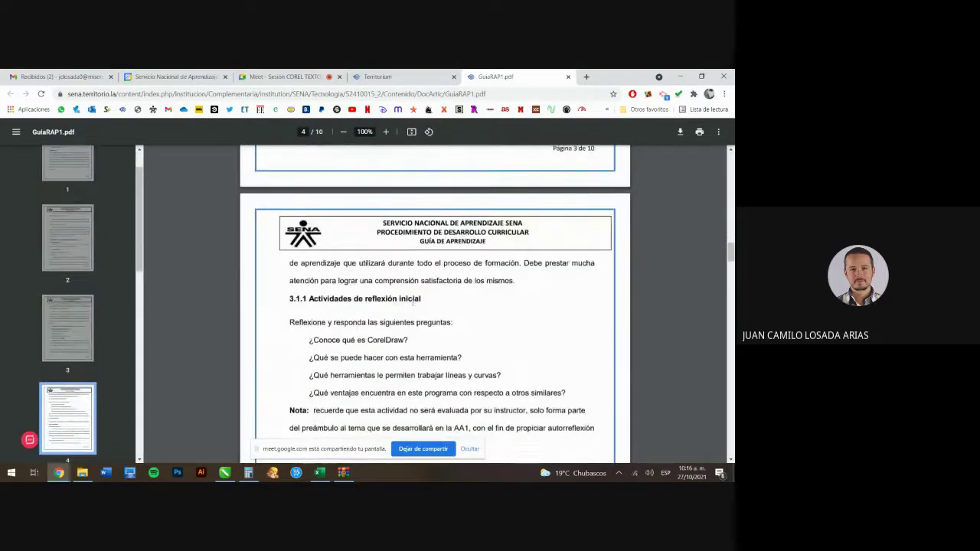
{"action": "scroll", "coordinate": [454, 289], "scroll_direction": "up", "scroll_amount": 1}
{"action": "left_click_drag", "start_coordinate": [308, 256], "coordinate": [438, 258]}
{"action": "left_click", "coordinate": [412, 259]}
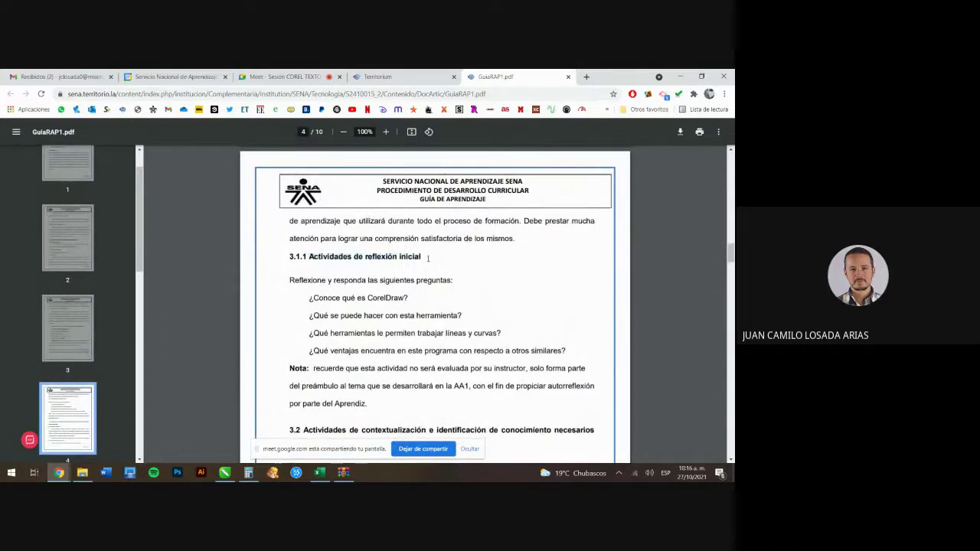
{"action": "left_click_drag", "start_coordinate": [413, 258], "coordinate": [309, 258]}
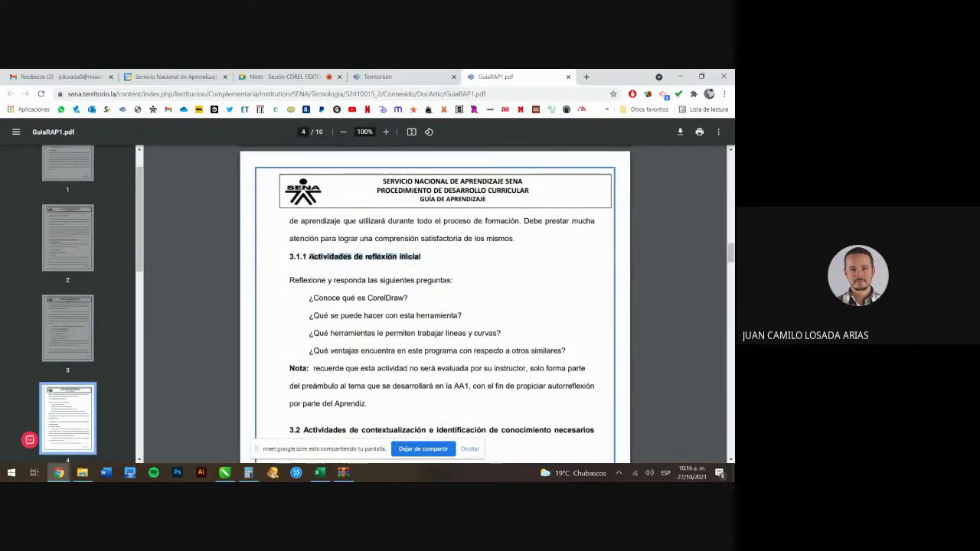
{"action": "left_click", "coordinate": [310, 255]}
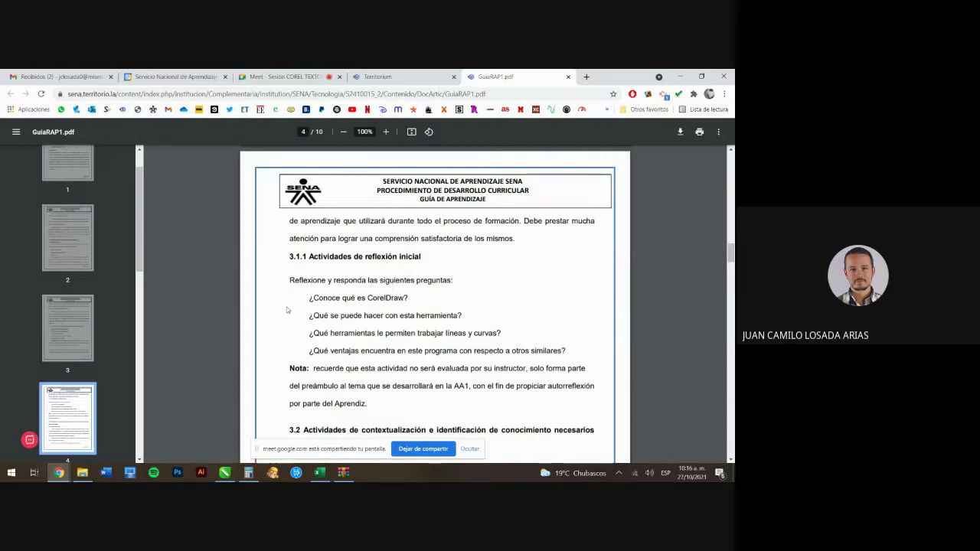
- Highlight the reflection questions "¿Conoce qué es CorelDraw?" and "¿Qué se puede hacer con esta herramienta?" under section 3.1.1
{"action": "left_click_drag", "start_coordinate": [310, 300], "coordinate": [418, 300]}
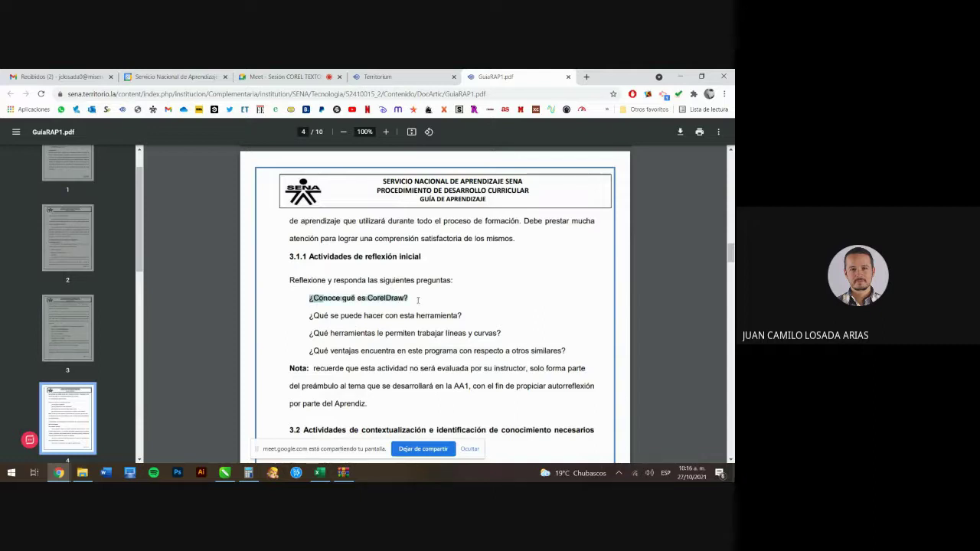
{"action": "left_click", "coordinate": [418, 303]}
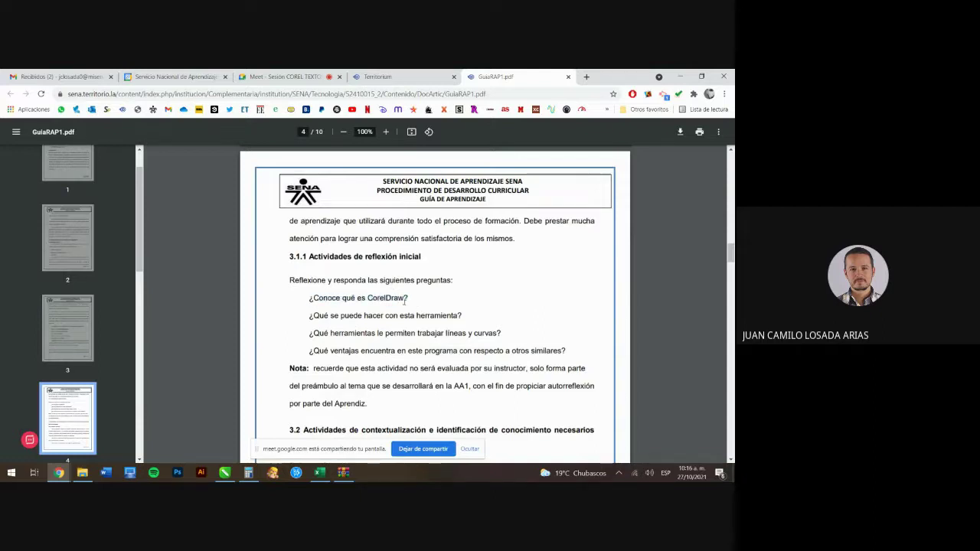
{"action": "left_click_drag", "start_coordinate": [309, 298], "coordinate": [417, 300]}
{"action": "left_click_drag", "start_coordinate": [309, 315], "coordinate": [474, 316]}
{"action": "left_click", "coordinate": [475, 316]}
{"action": "left_click_drag", "start_coordinate": [368, 298], "coordinate": [471, 320]}
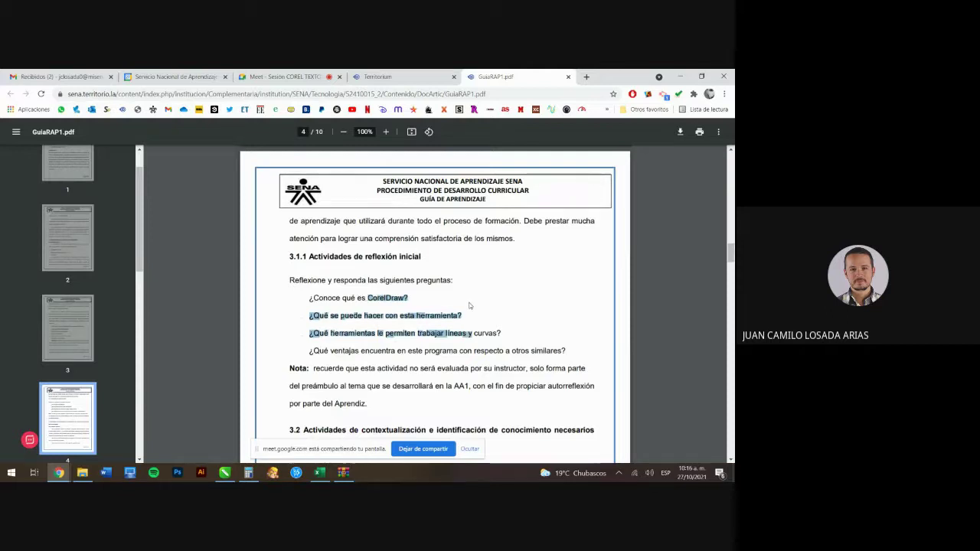
{"action": "left_click", "coordinate": [412, 304]}
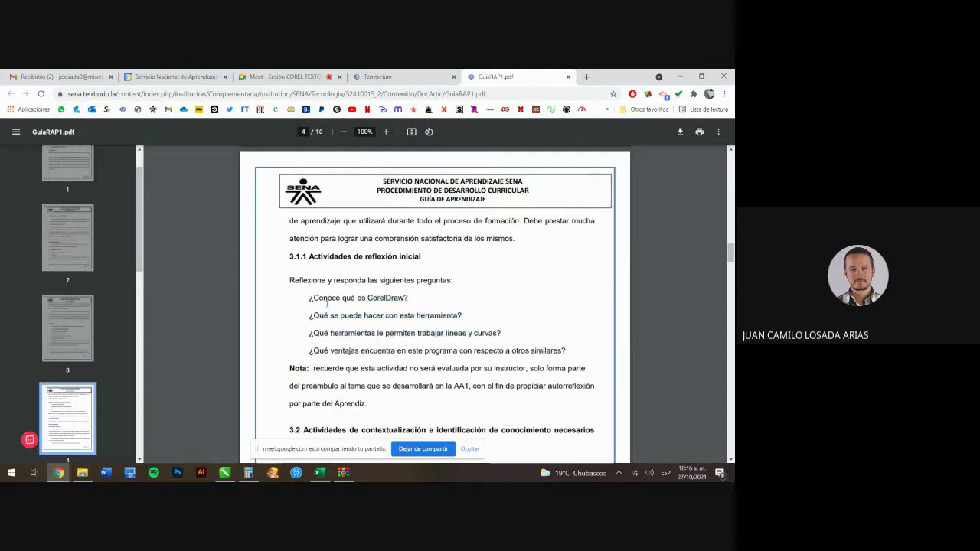
{"action": "left_click_drag", "start_coordinate": [327, 303], "coordinate": [398, 317]}
{"action": "left_click_drag", "start_coordinate": [462, 316], "coordinate": [311, 292]}
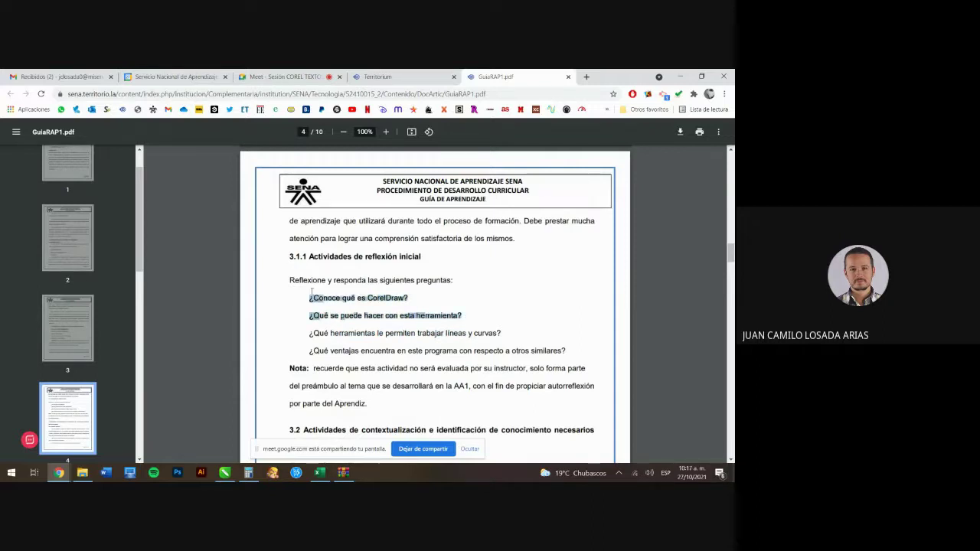
- Highlight the reflection question "¿Qué herramientas le permiten trabajar líneas y curvas?" and the "Foro temático. Historia." heading in section 3.2
{"action": "left_click", "coordinate": [323, 322]}
{"action": "left_click_drag", "start_coordinate": [308, 333], "coordinate": [502, 334]}
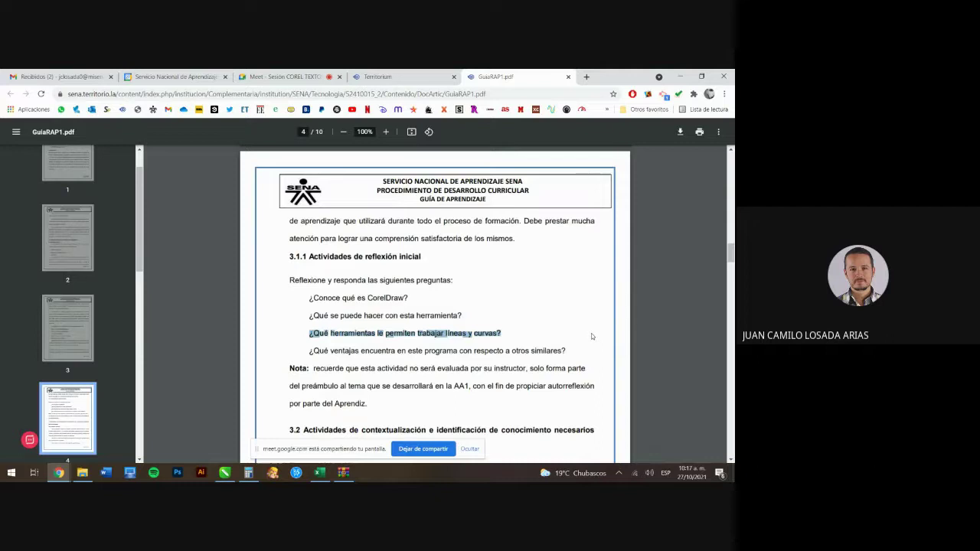
{"action": "scroll", "coordinate": [376, 305], "scroll_direction": "down", "scroll_amount": 3}
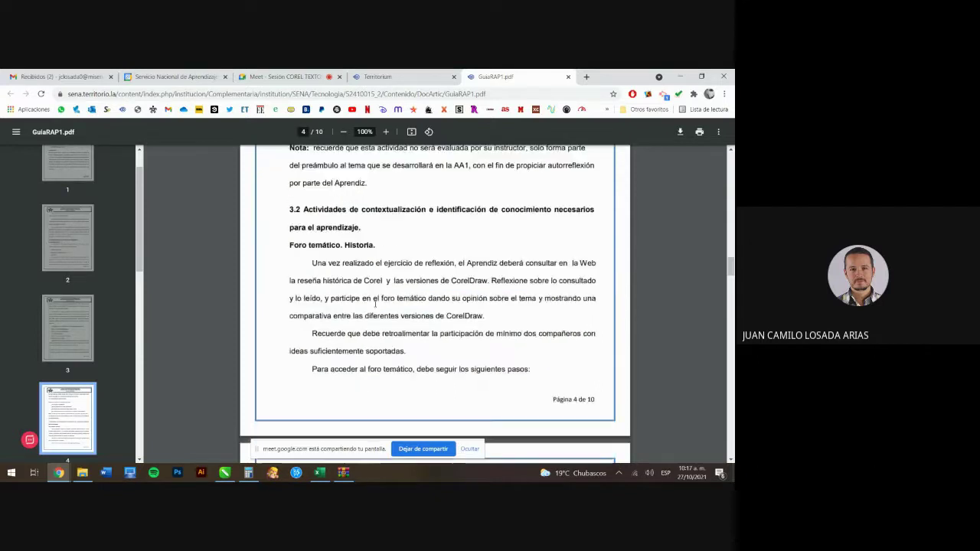
{"action": "left_click_drag", "start_coordinate": [291, 226], "coordinate": [374, 227]}
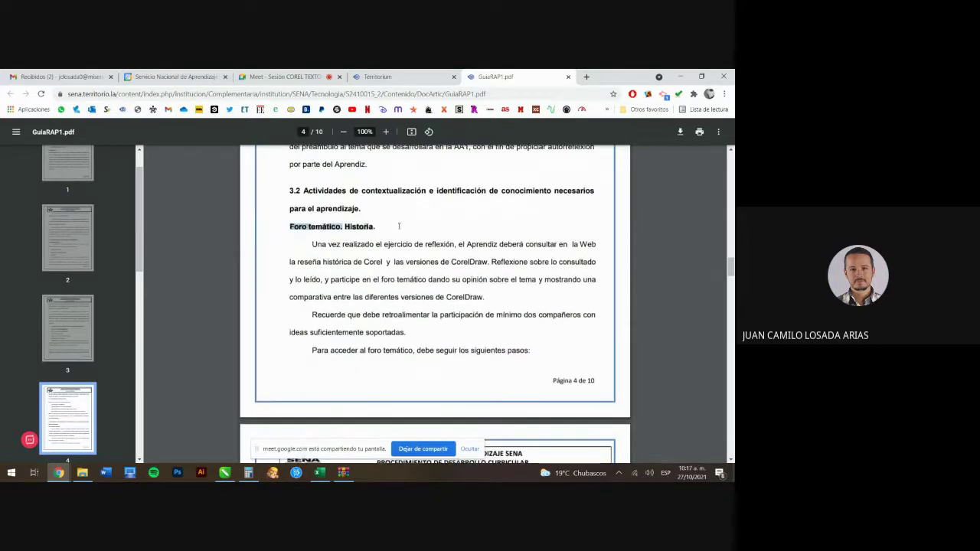
- Highlight the forum instructions on consulting Corel's history on the Web and giving an opinion in the thematic forum, then clear the highlight
{"action": "left_click", "coordinate": [310, 244]}
{"action": "left_click_drag", "start_coordinate": [311, 244], "coordinate": [524, 269]}
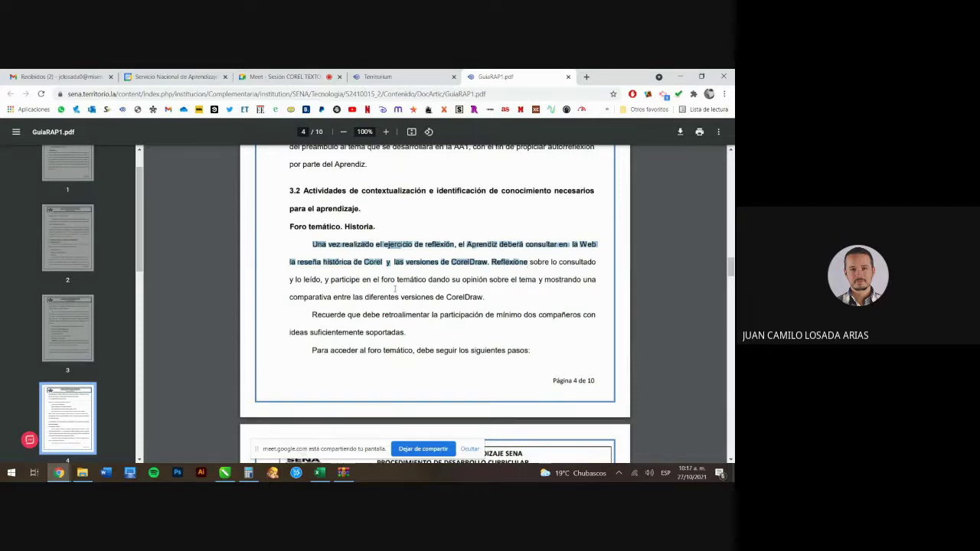
{"action": "left_click_drag", "start_coordinate": [364, 280], "coordinate": [546, 277]}
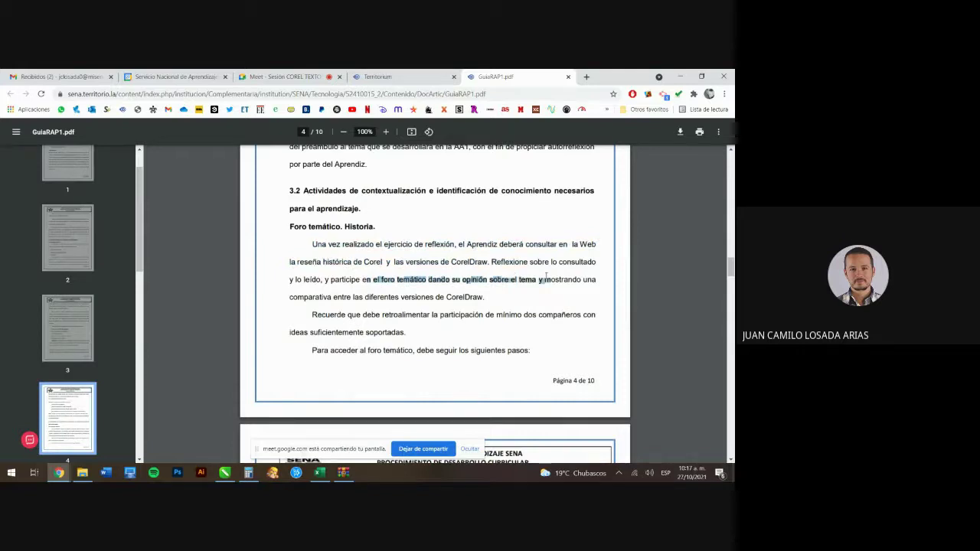
{"action": "left_click", "coordinate": [488, 261]}
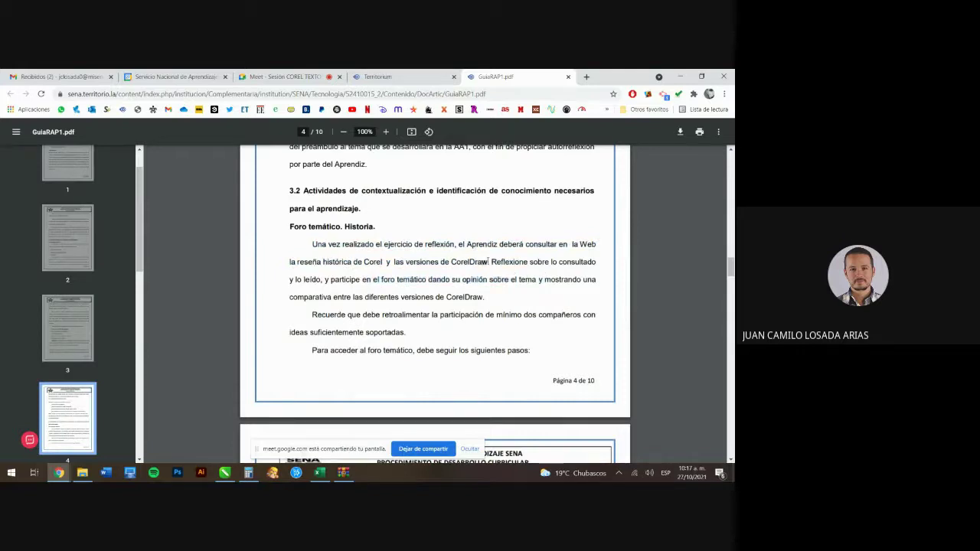
- Highlight the phrases about Corel's historical review and the comparison of CorelDraw versions, plus the word "Historia" in the forum heading
{"action": "left_click_drag", "start_coordinate": [291, 263], "coordinate": [490, 261]}
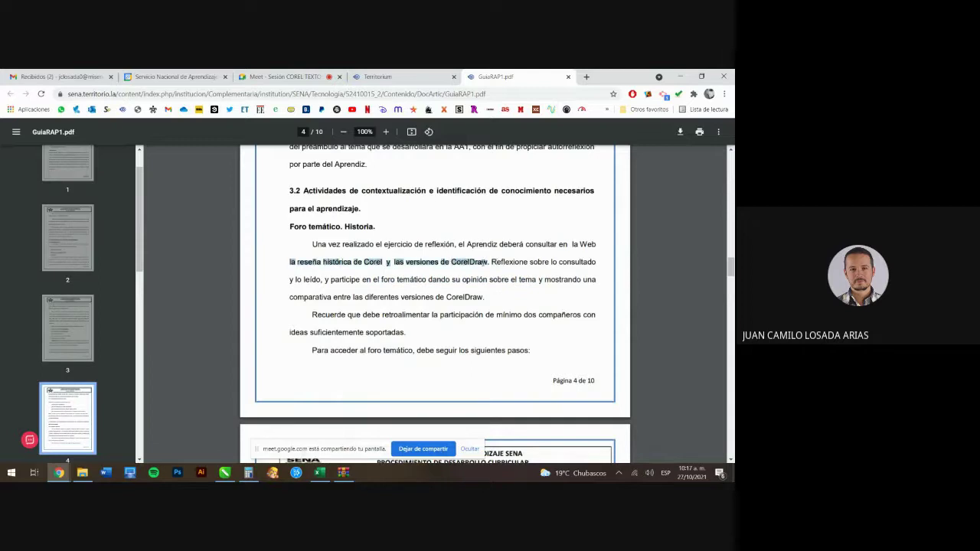
{"action": "left_click", "coordinate": [410, 301]}
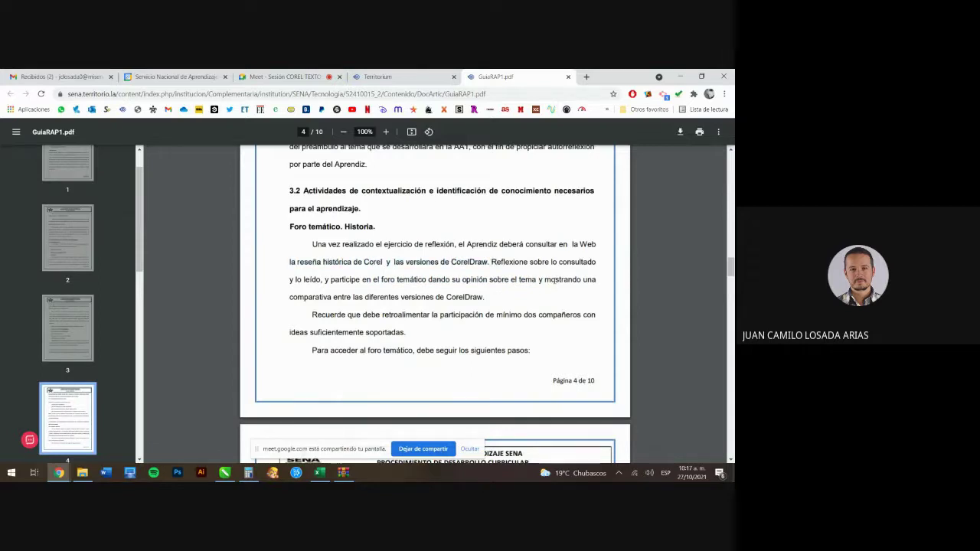
{"action": "left_click_drag", "start_coordinate": [304, 297], "coordinate": [493, 298]}
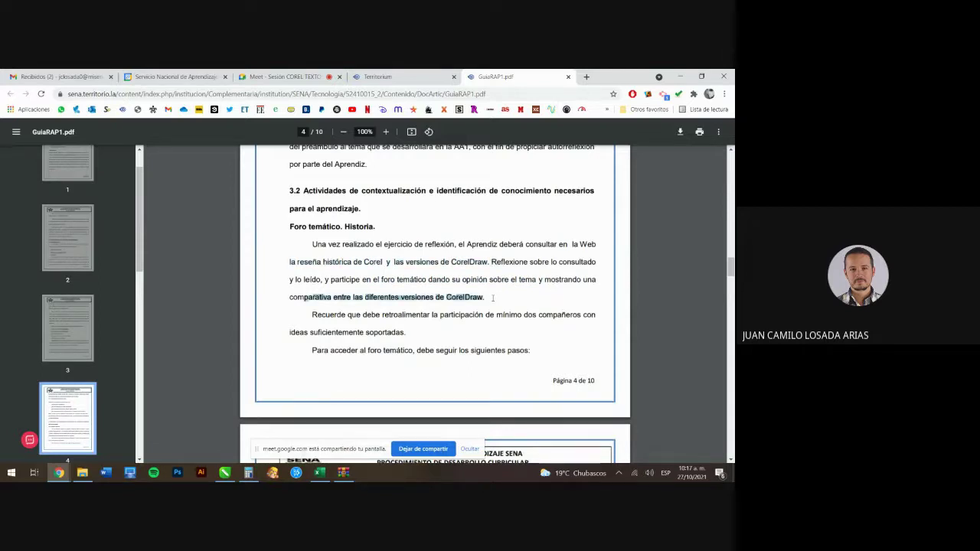
{"action": "left_click", "coordinate": [494, 301]}
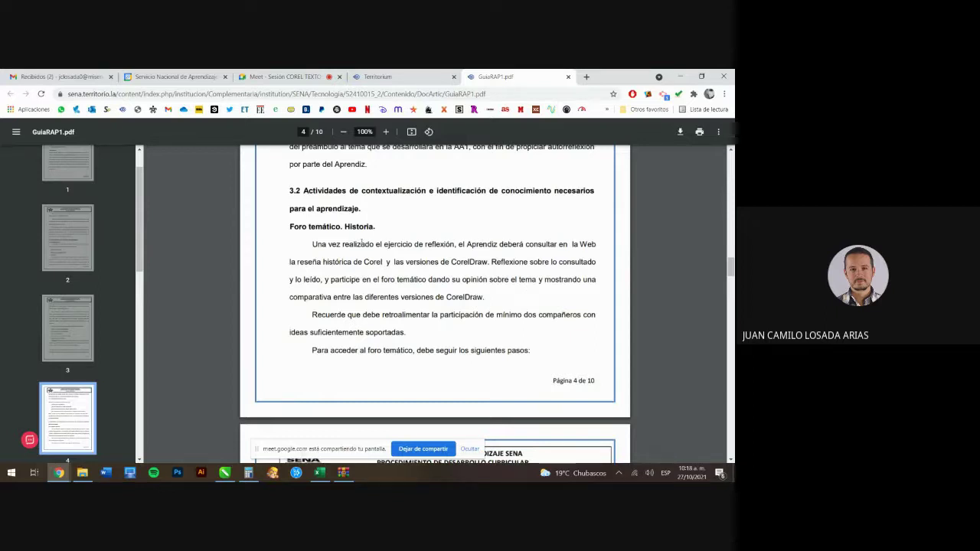
{"action": "left_click_drag", "start_coordinate": [343, 228], "coordinate": [379, 227]}
- Switch to the Territorium course page, leave the content view and open "Foro temático: Historia" from the course's forum list
{"action": "left_click", "coordinate": [379, 78]}
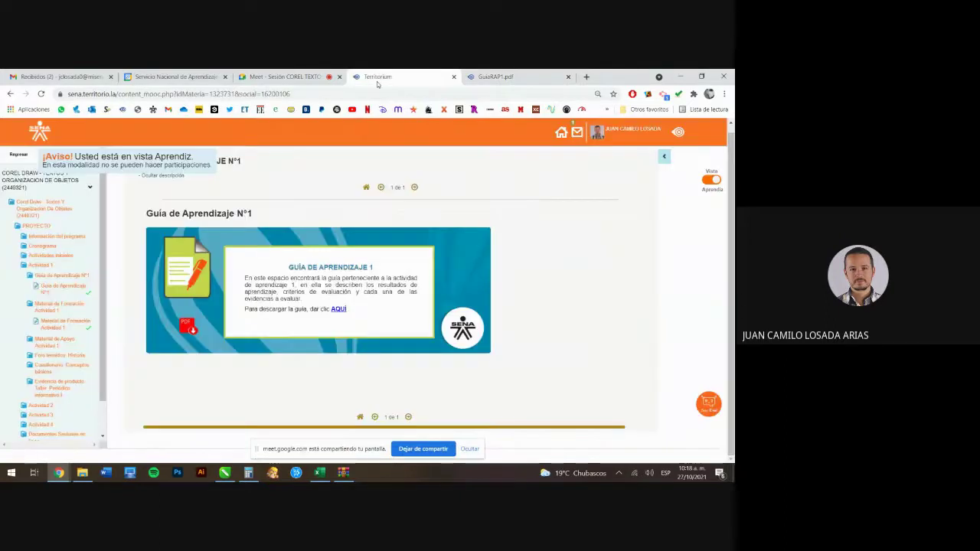
{"action": "left_click", "coordinate": [24, 163]}
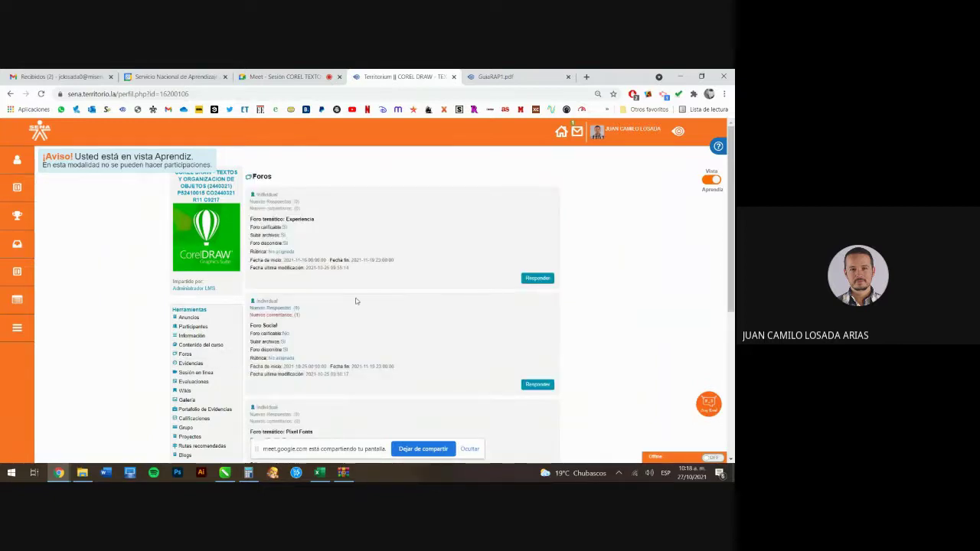
{"action": "scroll", "coordinate": [356, 301], "scroll_direction": "down", "scroll_amount": 7}
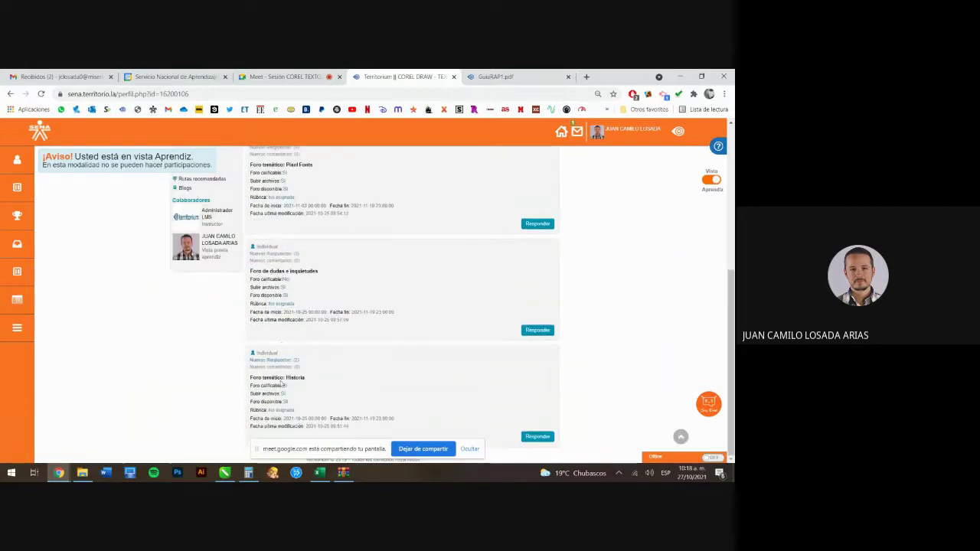
{"action": "left_click", "coordinate": [537, 436]}
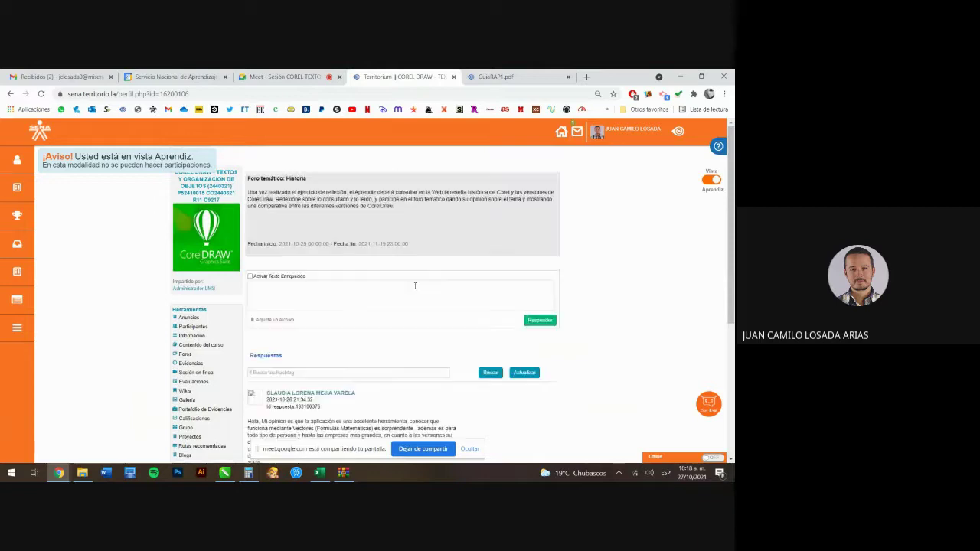
- Review the participants' replies in the Historia forum and activate its empty reply field
{"action": "scroll", "coordinate": [420, 289], "scroll_direction": "down", "scroll_amount": 3}
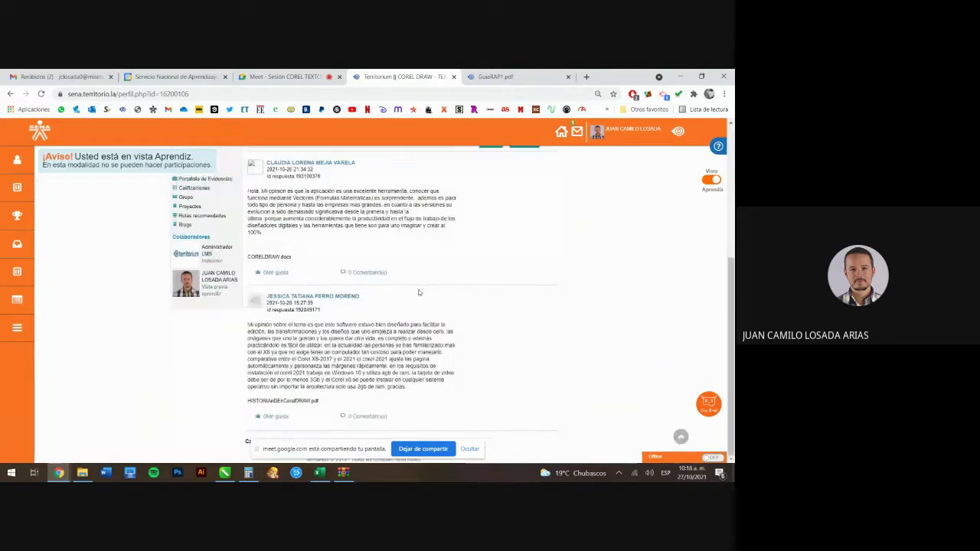
{"action": "scroll", "coordinate": [417, 291], "scroll_direction": "up", "scroll_amount": 3}
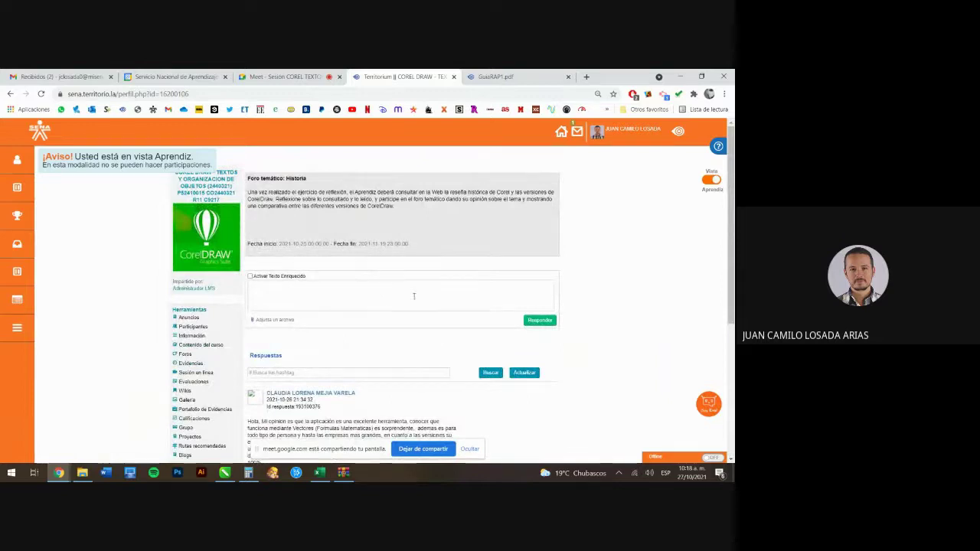
{"action": "left_click", "coordinate": [370, 294]}
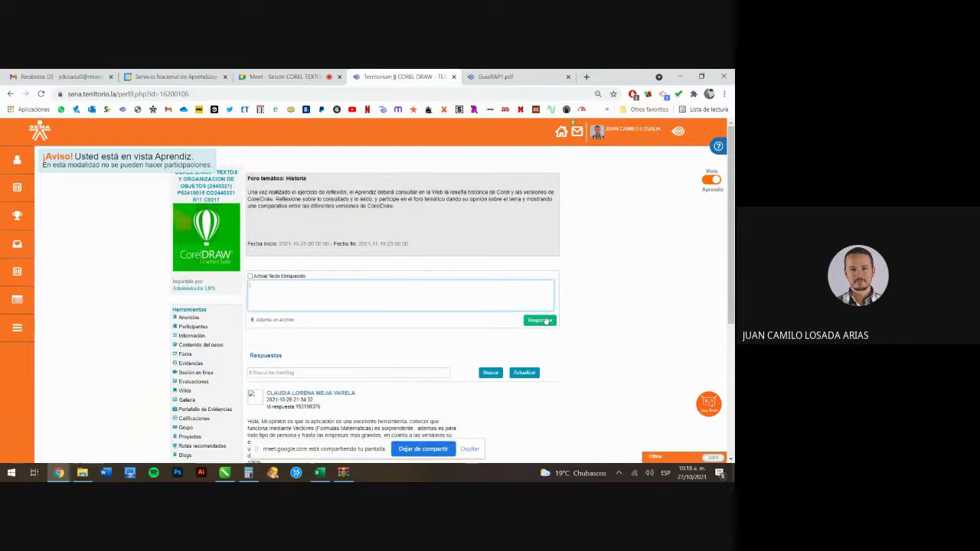
- Return to the GuiaRAP1.pdf guide, highlight "entre las diferentes versiones de CorelDraw" and move on to the forum access steps on page 5
{"action": "left_click", "coordinate": [490, 76]}
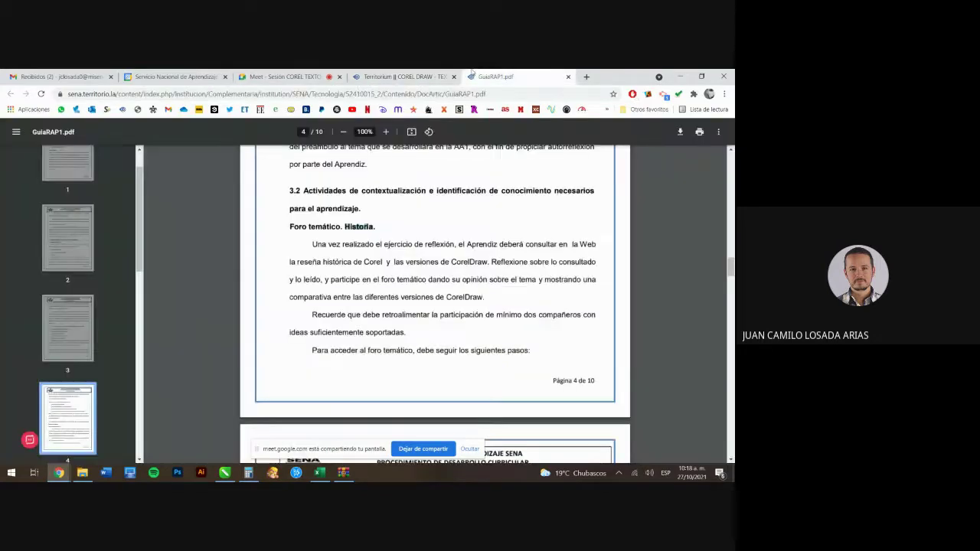
{"action": "left_click", "coordinate": [475, 222]}
{"action": "left_click_drag", "start_coordinate": [334, 297], "coordinate": [494, 293]}
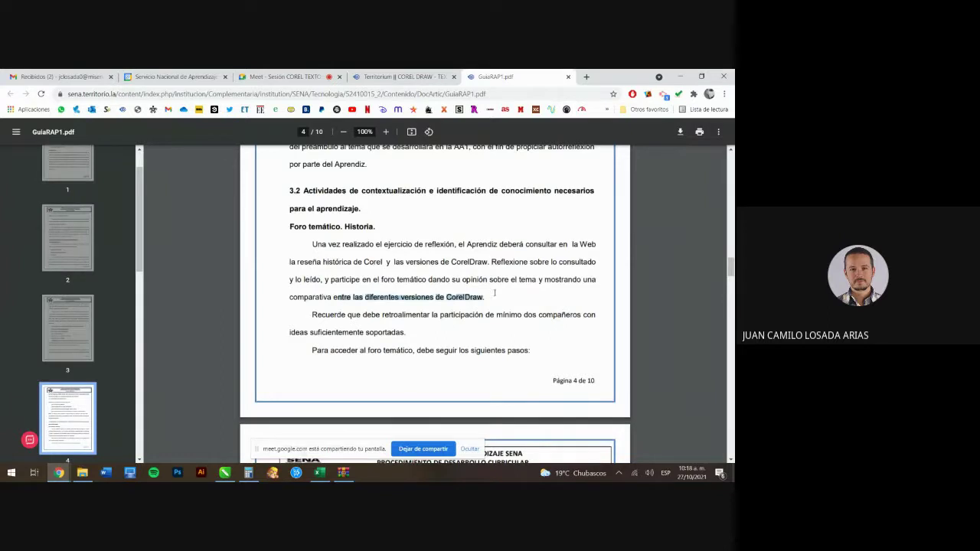
{"action": "scroll", "coordinate": [486, 291], "scroll_direction": "down", "scroll_amount": 3}
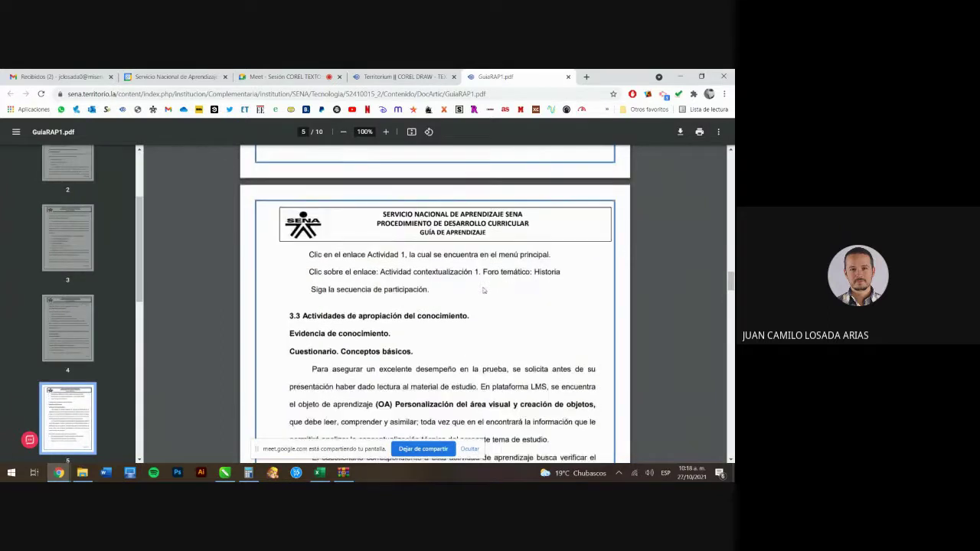
- Go back to Territorium and open the "Foro temático: Historia" page under Actividad 1 in the course content
{"action": "left_click", "coordinate": [395, 76]}
{"action": "left_click", "coordinate": [425, 302]}
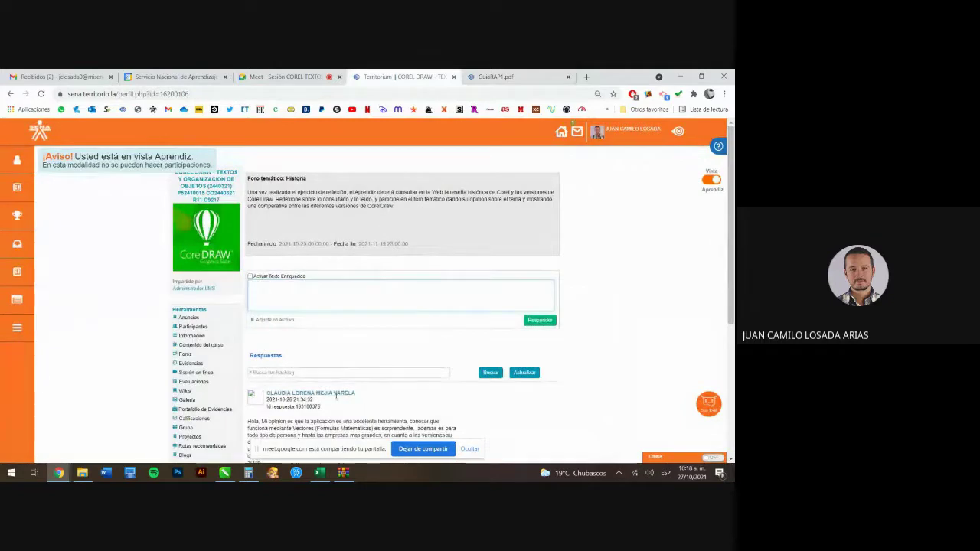
{"action": "left_click", "coordinate": [187, 346]}
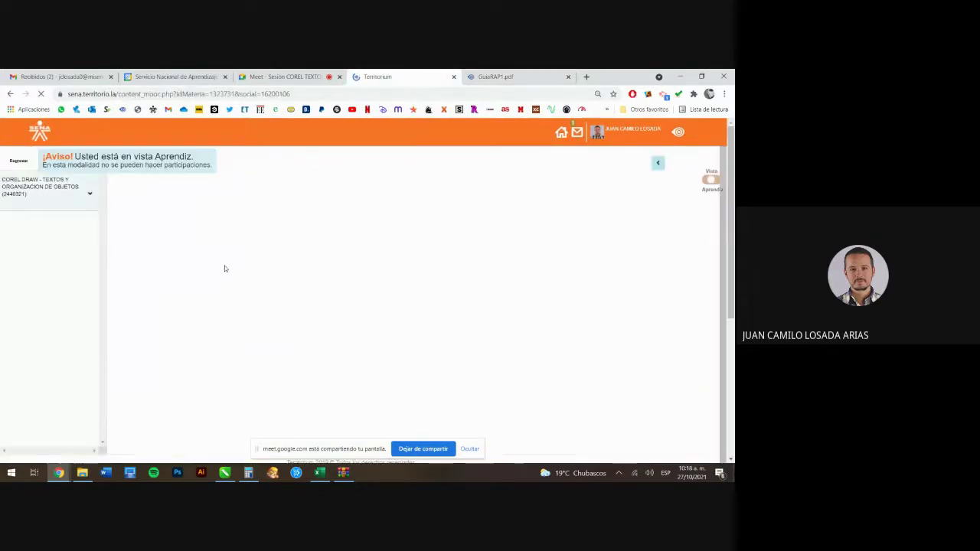
{"action": "left_click", "coordinate": [36, 232]}
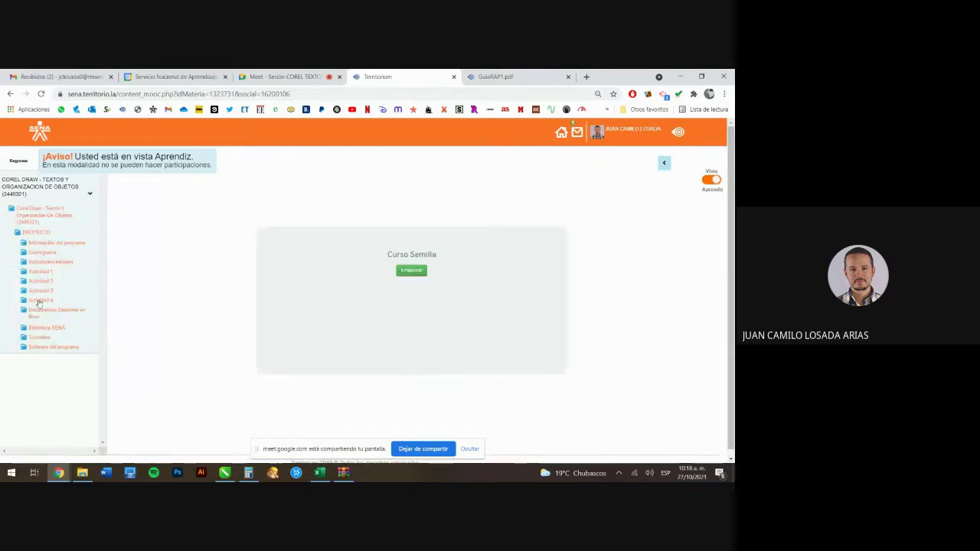
{"action": "left_click", "coordinate": [38, 272]}
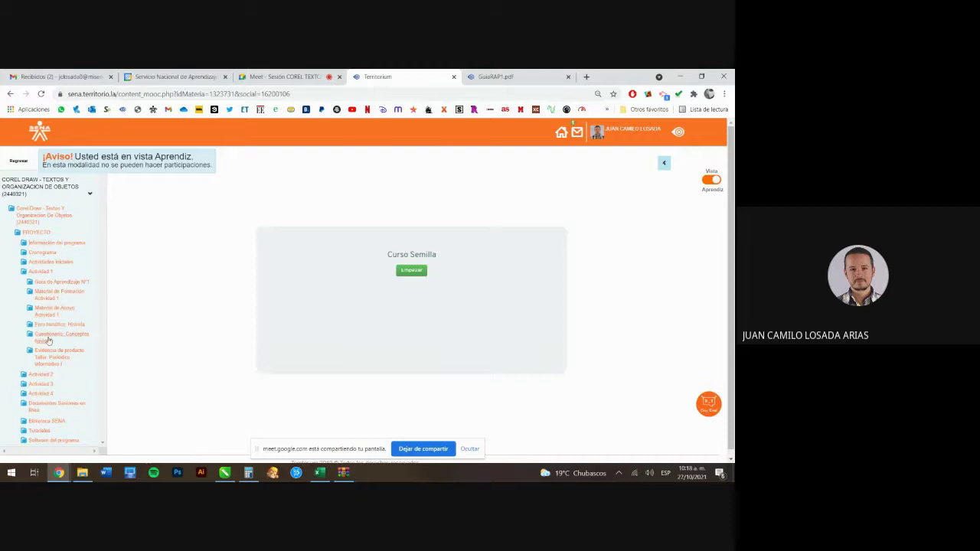
{"action": "left_click", "coordinate": [76, 324]}
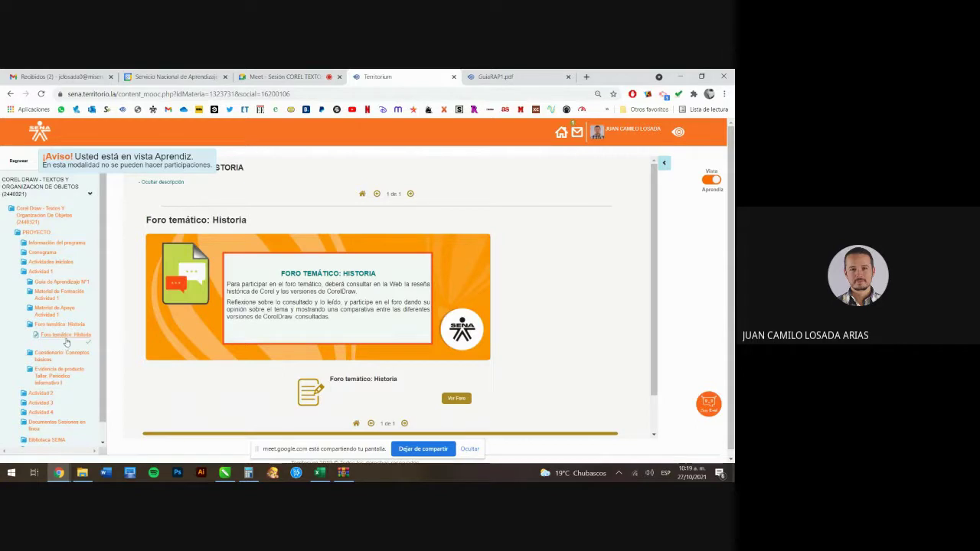
- Open the "Cuestionario: Conceptos básicos" evaluation from Actividad 1
{"action": "scroll", "coordinate": [72, 338], "scroll_direction": "down", "scroll_amount": 1}
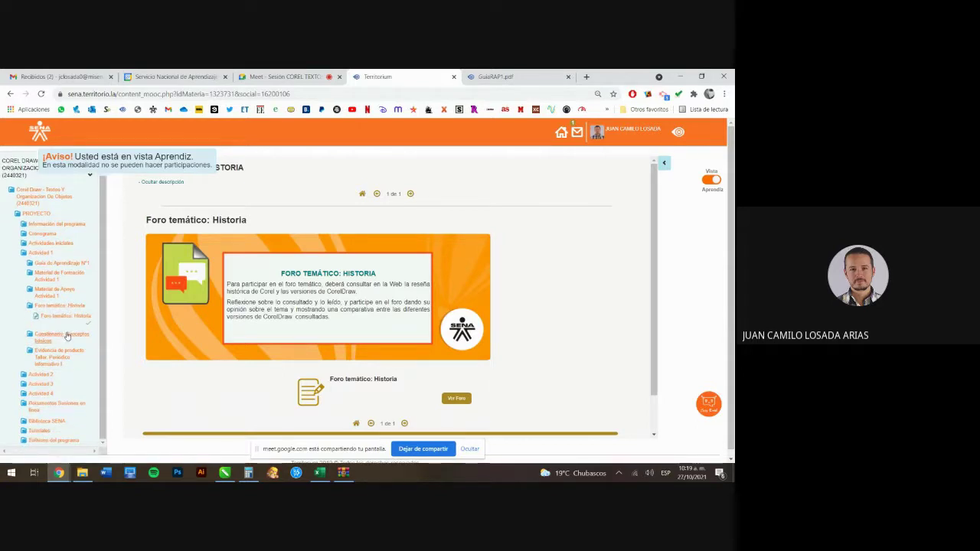
{"action": "left_click", "coordinate": [67, 336]}
{"action": "left_click", "coordinate": [62, 354]}
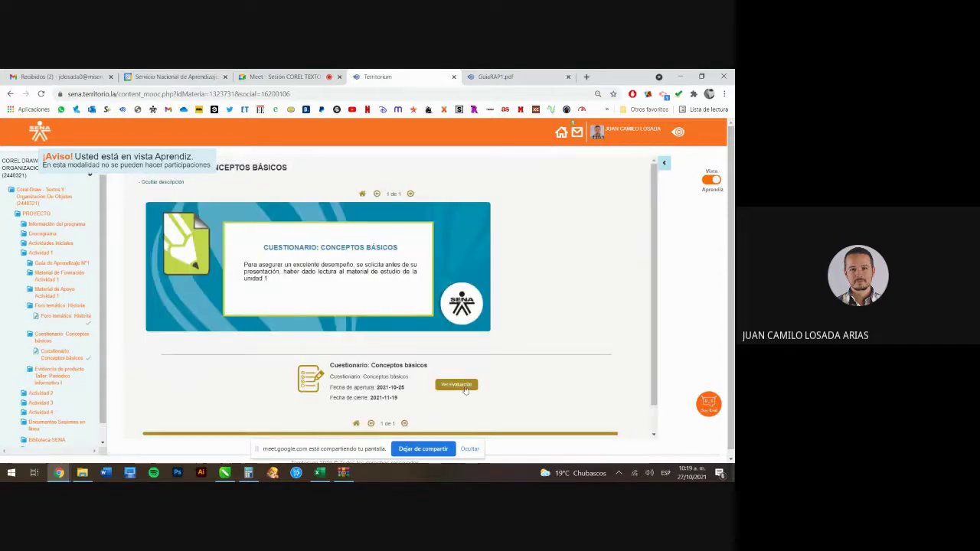
{"action": "left_click", "coordinate": [459, 385]}
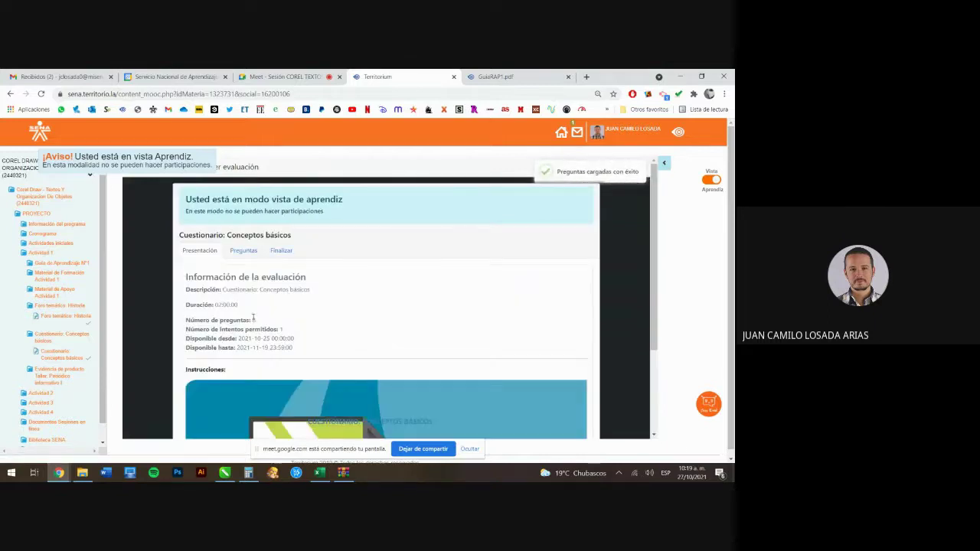
- Highlight the questionnaire's duration, show its questions and highlight the first one, "Formas básicas que podrá crear usted en CorelDRAW"
{"action": "left_click_drag", "start_coordinate": [228, 305], "coordinate": [216, 305]}
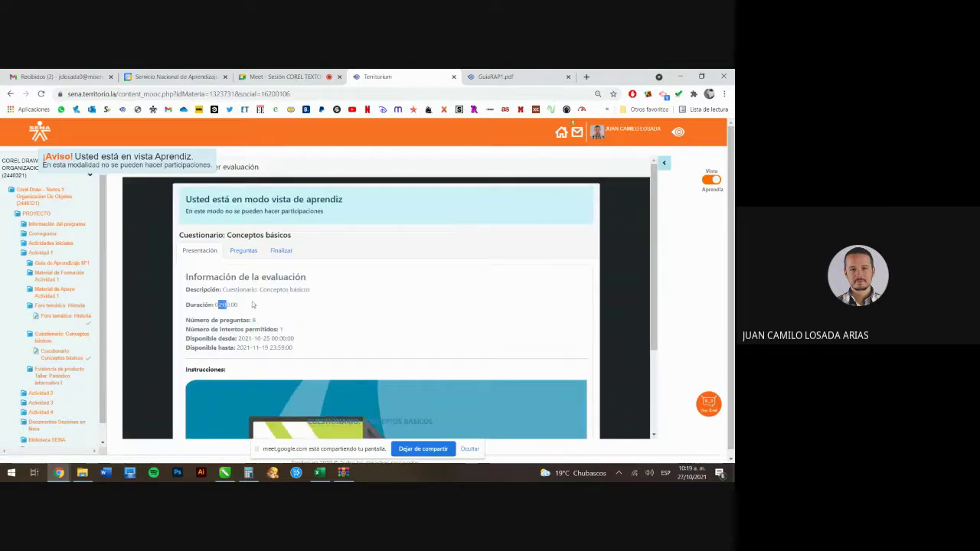
{"action": "scroll", "coordinate": [331, 320], "scroll_direction": "down", "scroll_amount": 2}
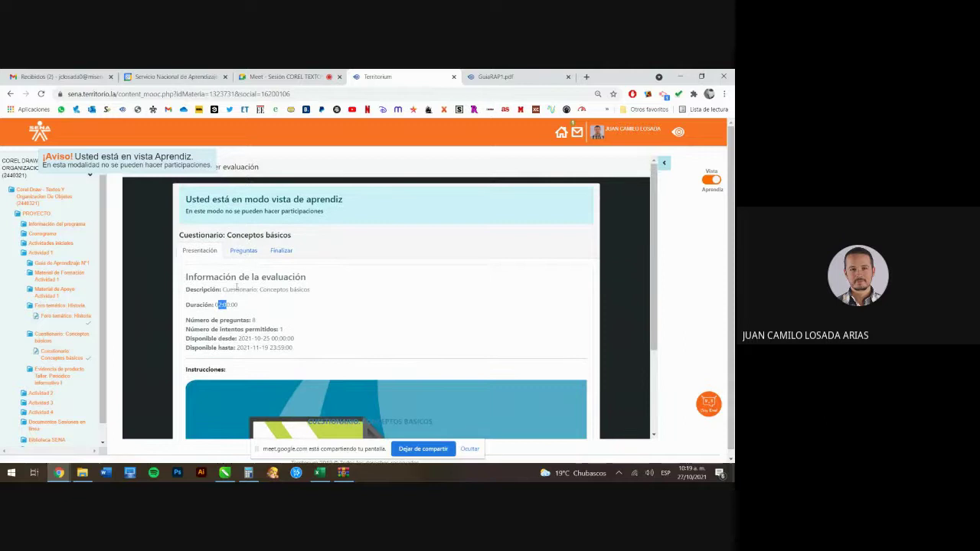
{"action": "left_click", "coordinate": [243, 250]}
{"action": "scroll", "coordinate": [238, 344], "scroll_direction": "down", "scroll_amount": 1}
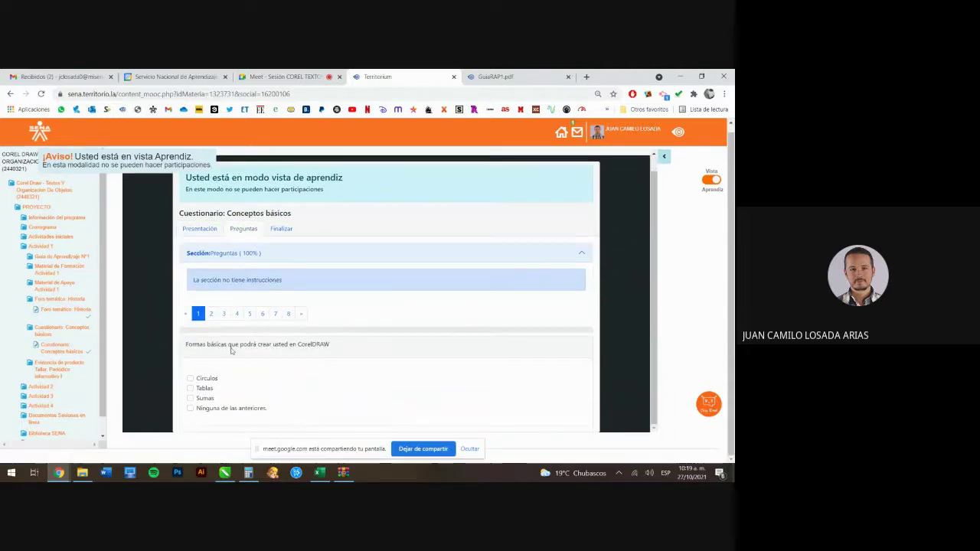
{"action": "left_click_drag", "start_coordinate": [186, 345], "coordinate": [332, 347]}
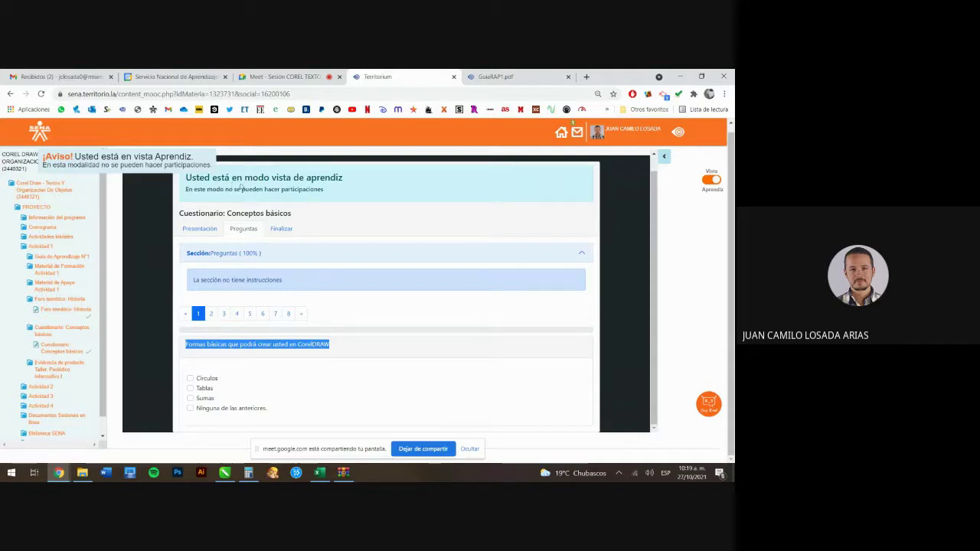
- Open the "Evidencia de producto. Taller. Periódico informativo I" page in Actividad 1, and return to the GuiaRAP1.pdf guide
{"action": "left_click", "coordinate": [54, 369]}
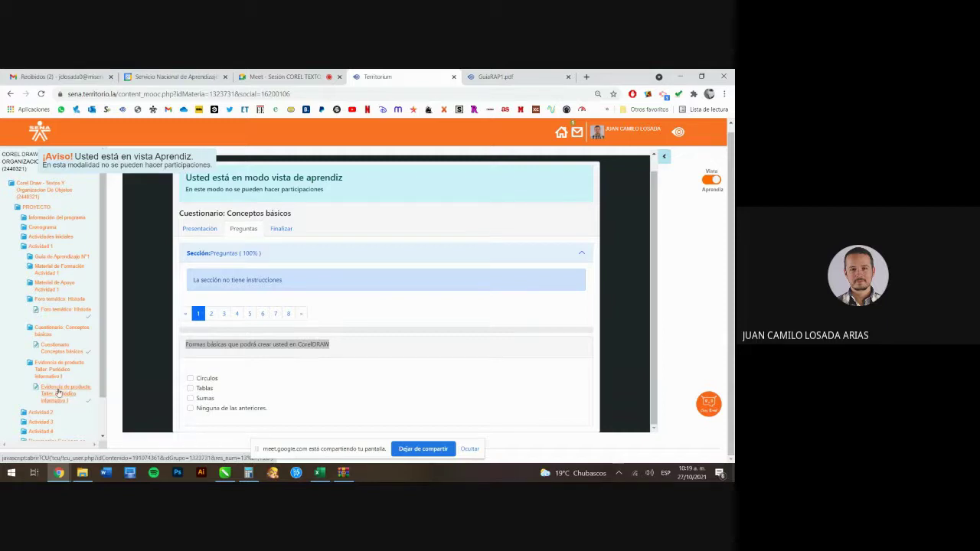
{"action": "left_click", "coordinate": [58, 392]}
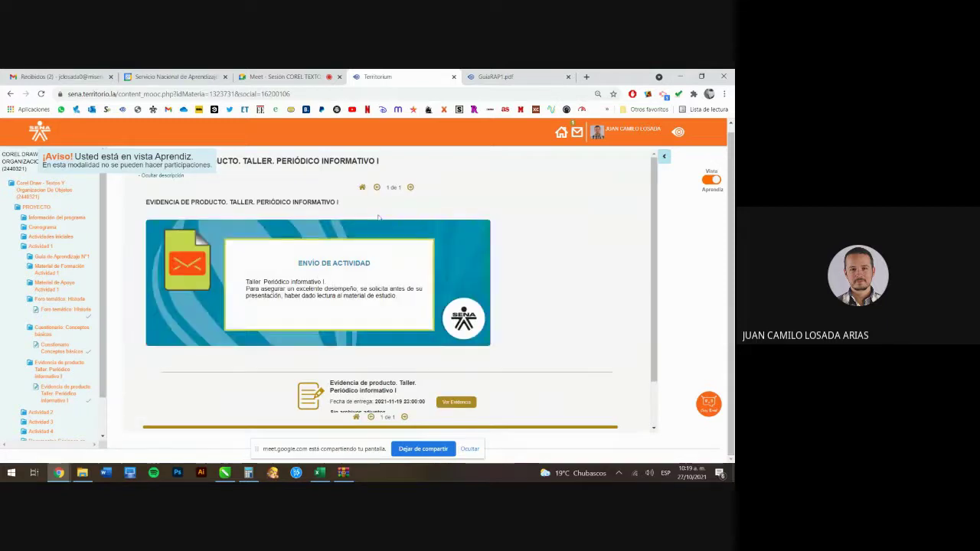
{"action": "left_click", "coordinate": [496, 76]}
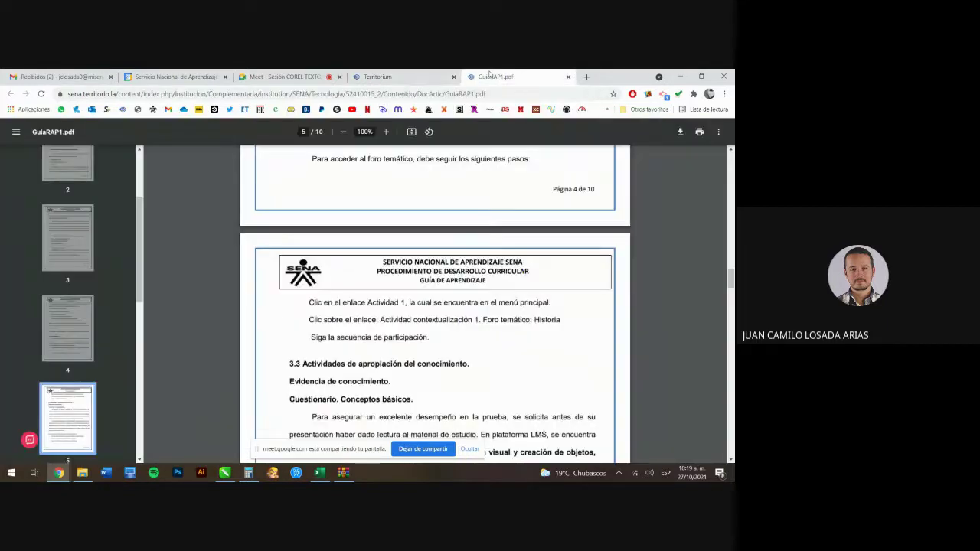
- In section 3.4 of the guide, highlight the "Taller. Periódico informativo I" title and the sentences on the newspaper's purpose and topics
{"action": "scroll", "coordinate": [411, 318], "scroll_direction": "down", "scroll_amount": 1}
{"action": "scroll", "coordinate": [412, 318], "scroll_direction": "down", "scroll_amount": 7}
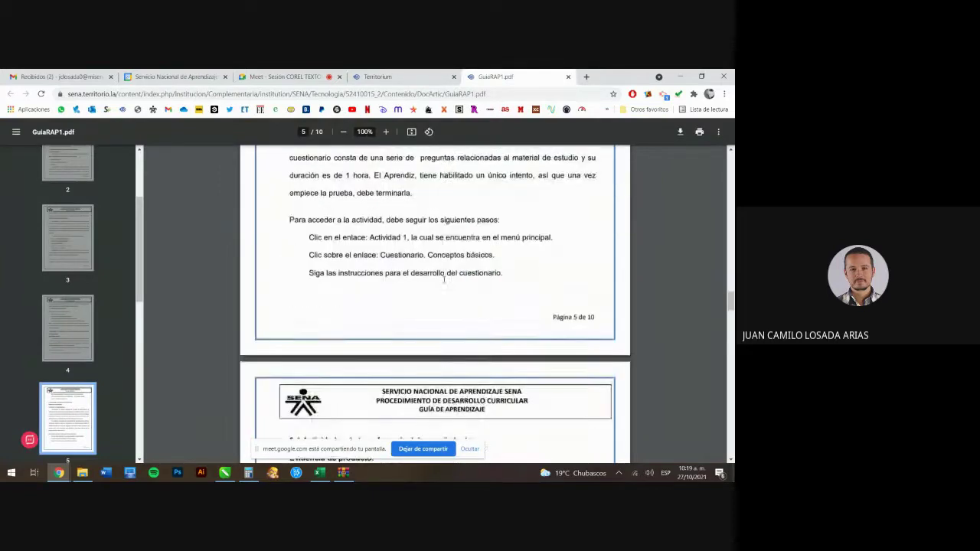
{"action": "scroll", "coordinate": [443, 279], "scroll_direction": "down", "scroll_amount": 2}
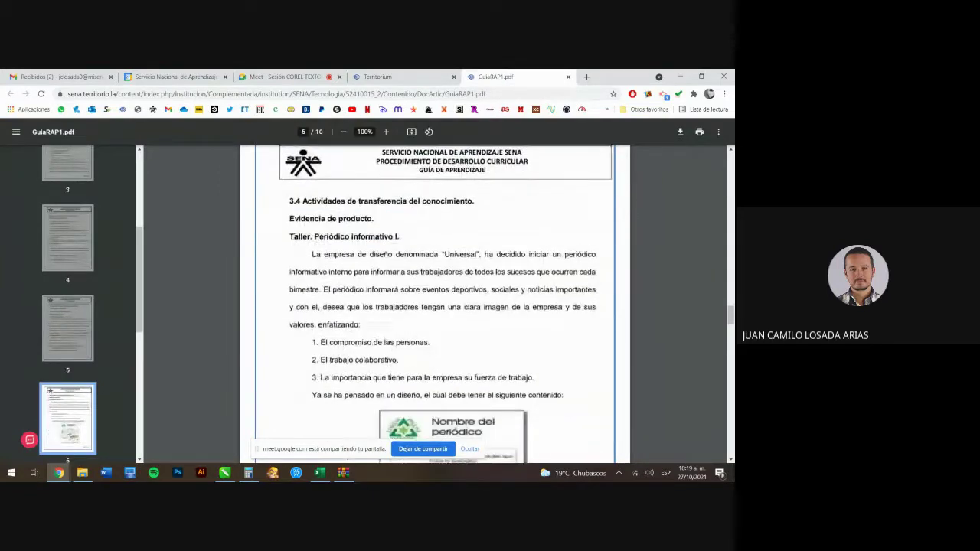
{"action": "left_click_drag", "start_coordinate": [289, 237], "coordinate": [398, 233]}
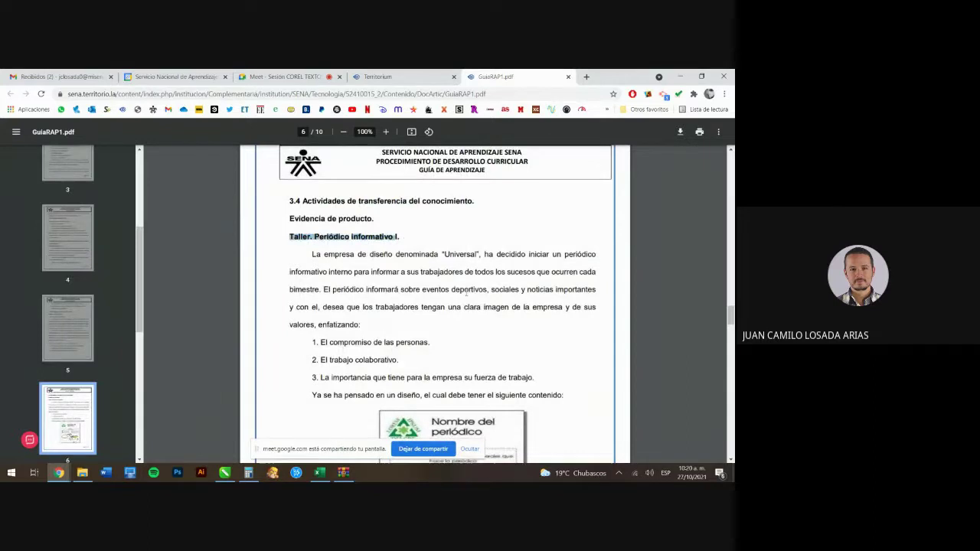
{"action": "left_click", "coordinate": [466, 303]}
{"action": "left_click_drag", "start_coordinate": [314, 259], "coordinate": [599, 277]}
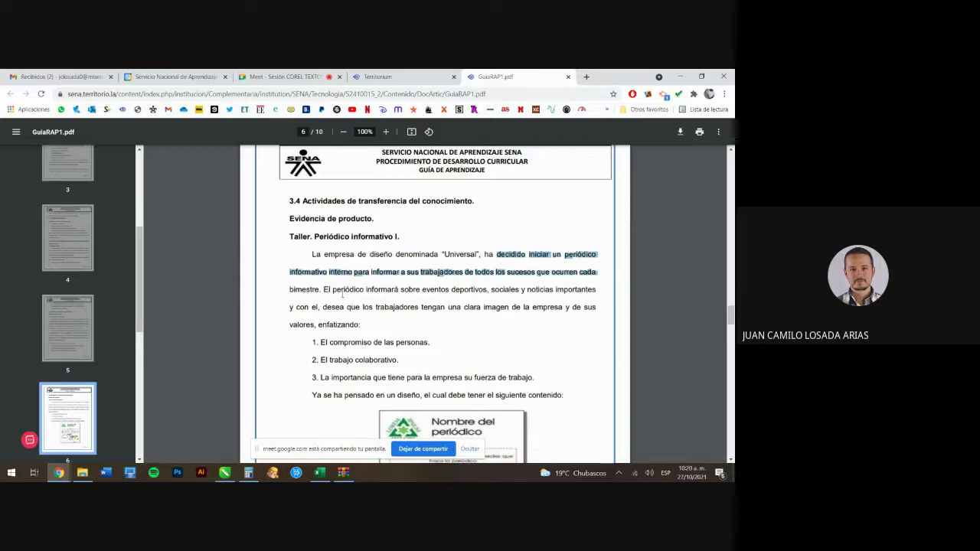
{"action": "left_click_drag", "start_coordinate": [325, 290], "coordinate": [596, 292]}
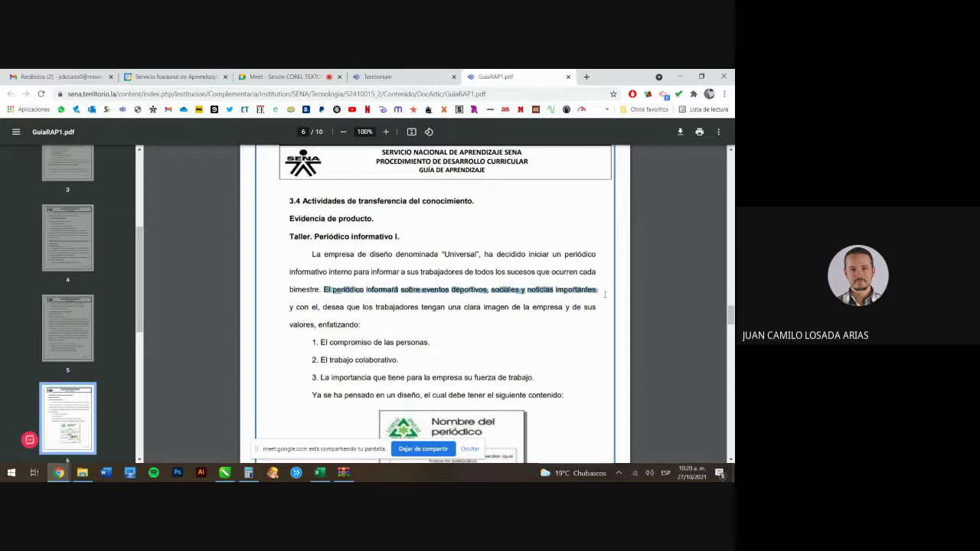
- Highlight the passage on the image workers should have of the company and the listed values to emphasize
{"action": "scroll", "coordinate": [605, 294], "scroll_direction": "down", "scroll_amount": 3}
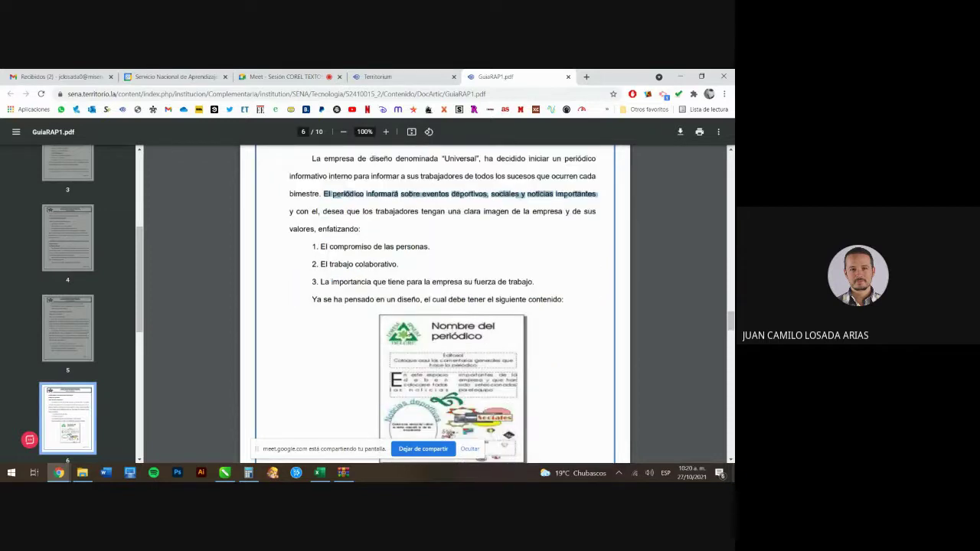
{"action": "left_click_drag", "start_coordinate": [331, 211], "coordinate": [507, 212]}
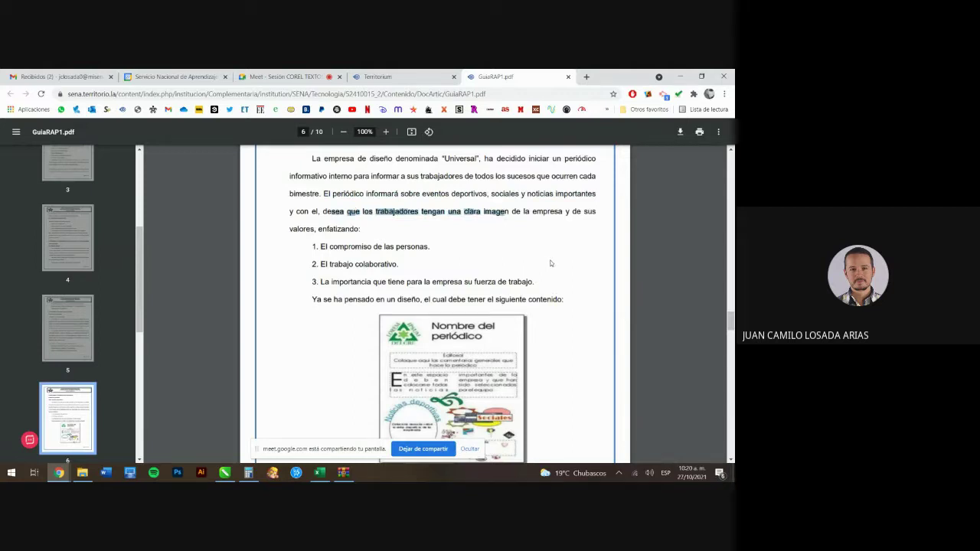
{"action": "left_click_drag", "start_coordinate": [329, 248], "coordinate": [430, 245]}
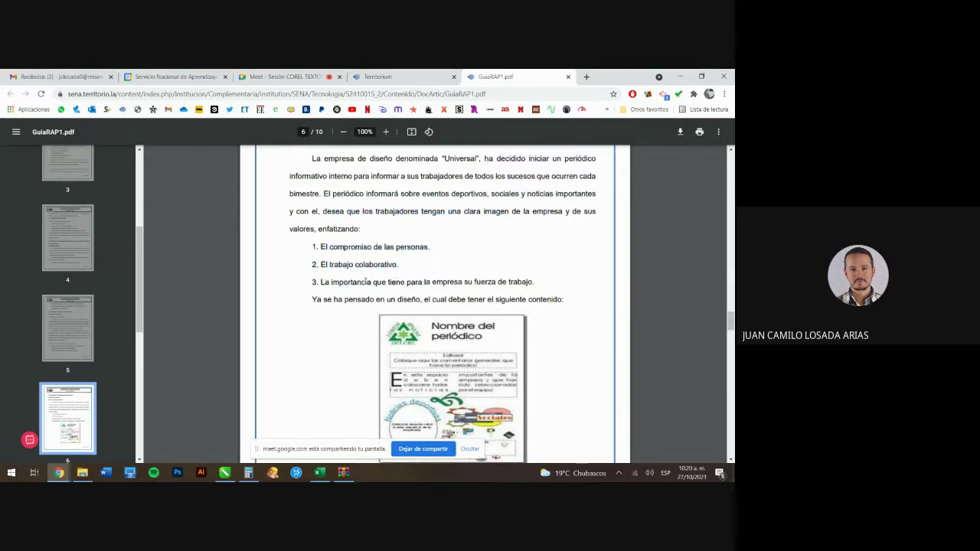
{"action": "left_click_drag", "start_coordinate": [362, 281], "coordinate": [555, 274]}
- On page 7 of the guide, highlight the first-stage instruction about placing the company logo and show the logo steps below it
{"action": "scroll", "coordinate": [530, 244], "scroll_direction": "down", "scroll_amount": 6}
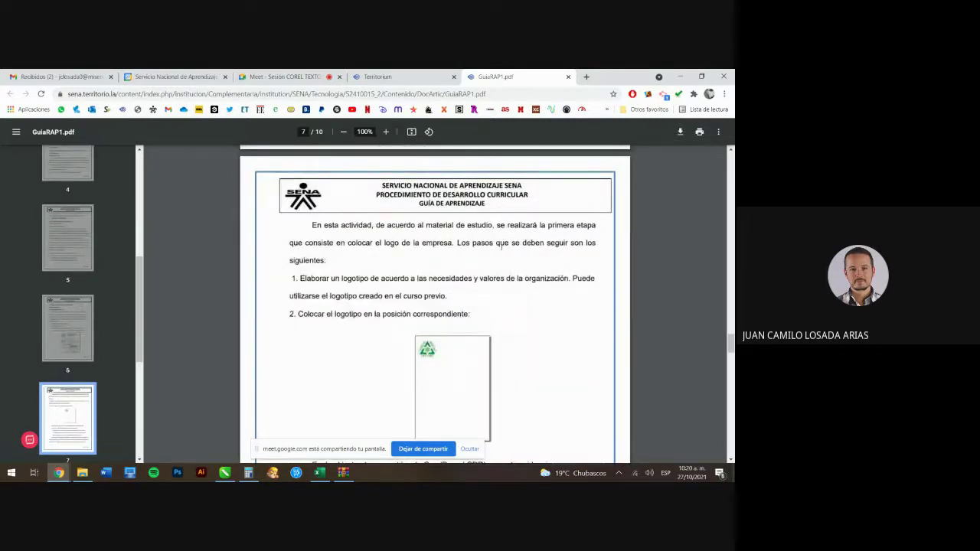
{"action": "left_click_drag", "start_coordinate": [354, 225], "coordinate": [454, 225]}
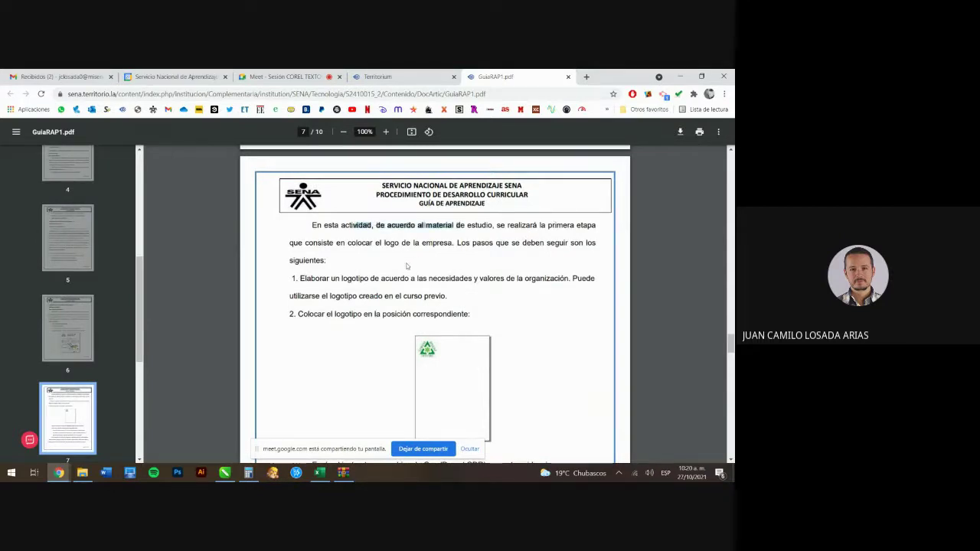
{"action": "left_click_drag", "start_coordinate": [290, 242], "coordinate": [454, 242]}
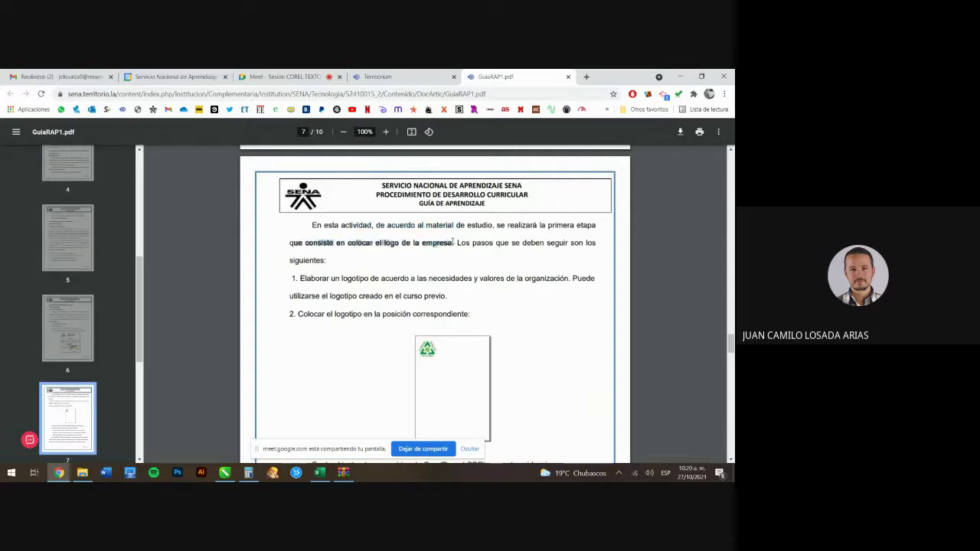
{"action": "left_click", "coordinate": [454, 243]}
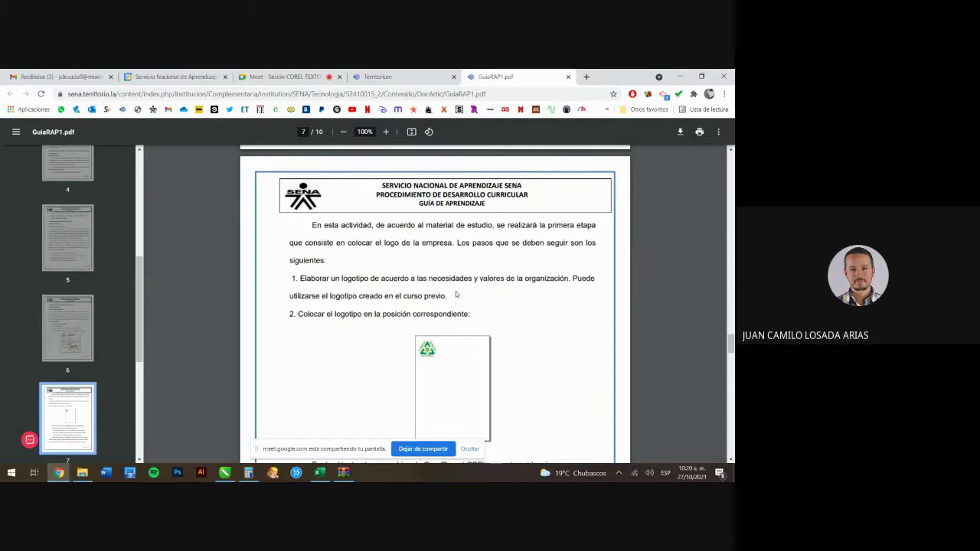
{"action": "scroll", "coordinate": [455, 294], "scroll_direction": "down", "scroll_amount": 1}
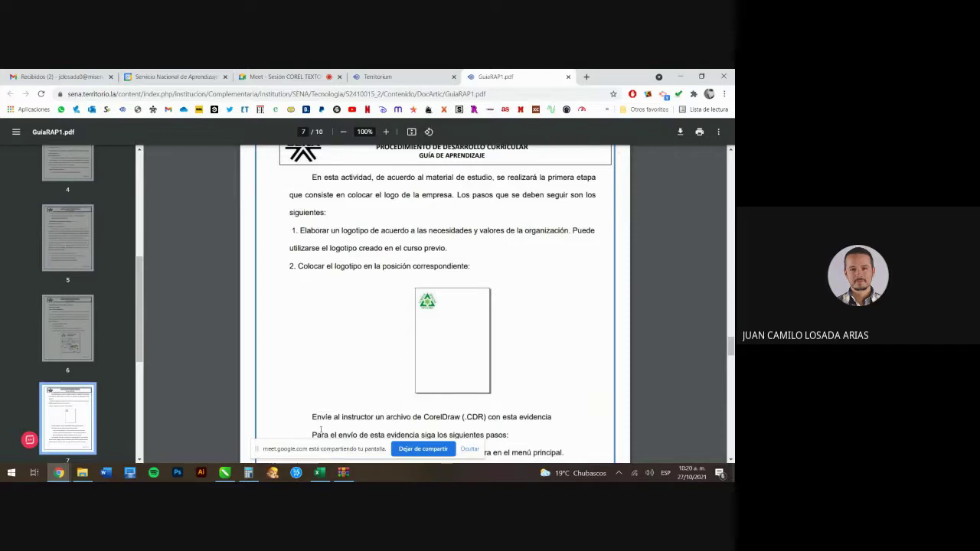
- Switch to CorelDRAW and close the Sin título-1 document without saving its changes
{"action": "left_click", "coordinate": [224, 473]}
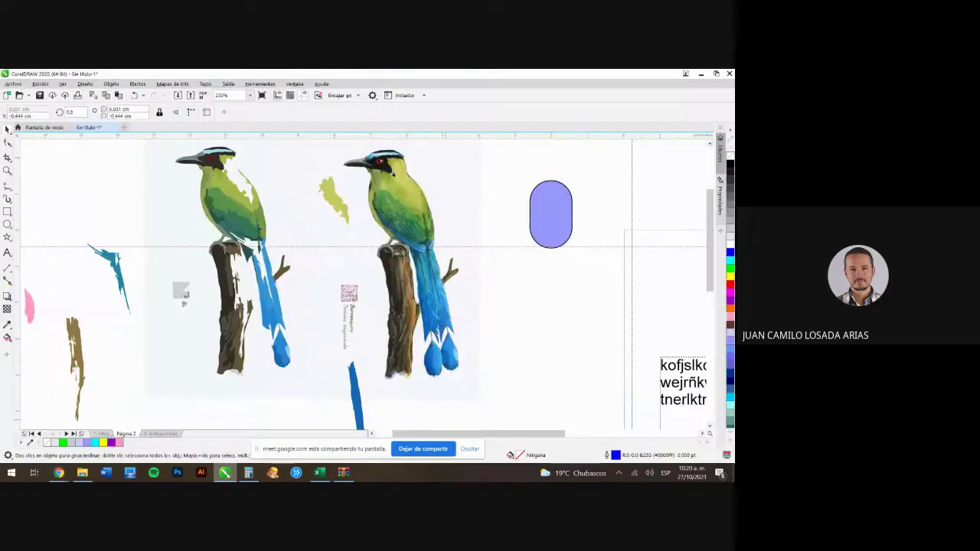
{"action": "left_click", "coordinate": [115, 128]}
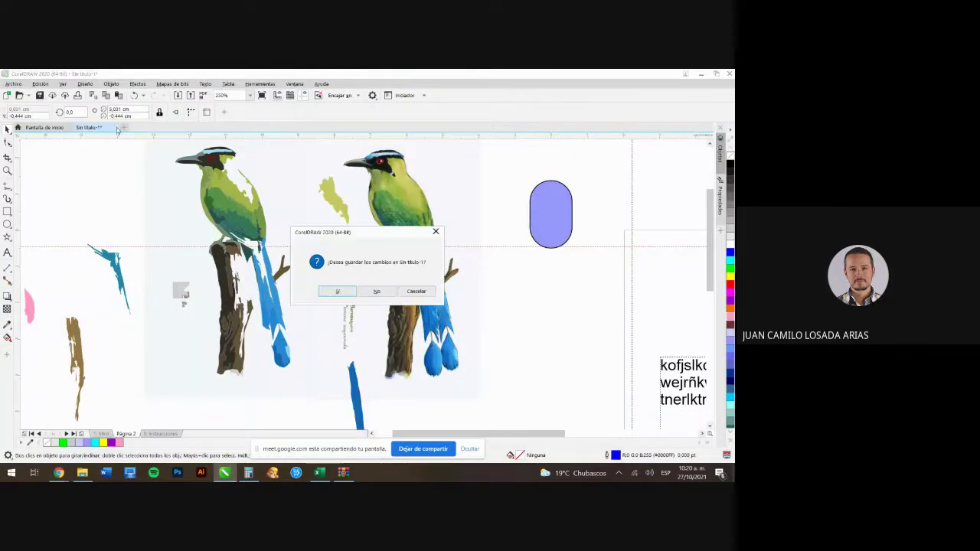
{"action": "left_click", "coordinate": [376, 291]}
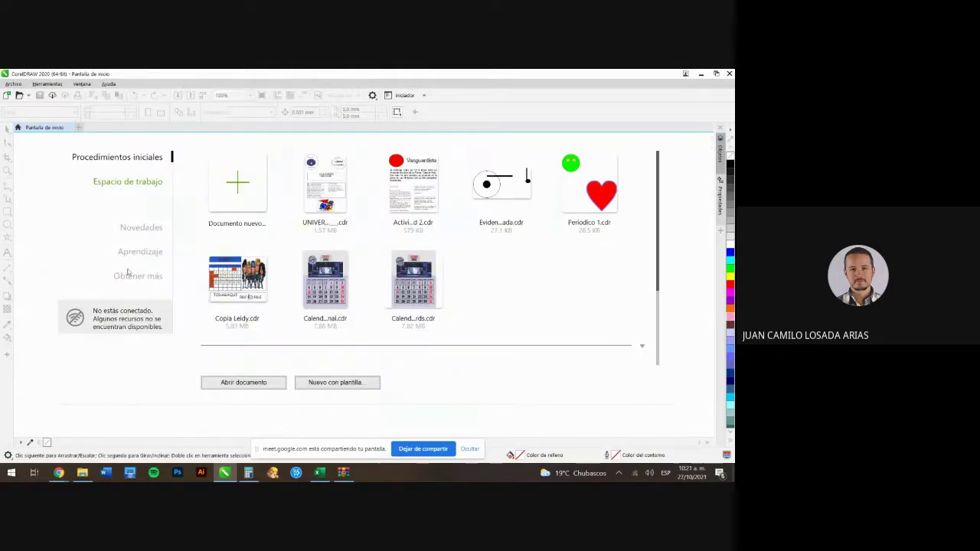
- Create a new document named Periodico with 1 page and the Tabloide page size
{"action": "left_click", "coordinate": [222, 201]}
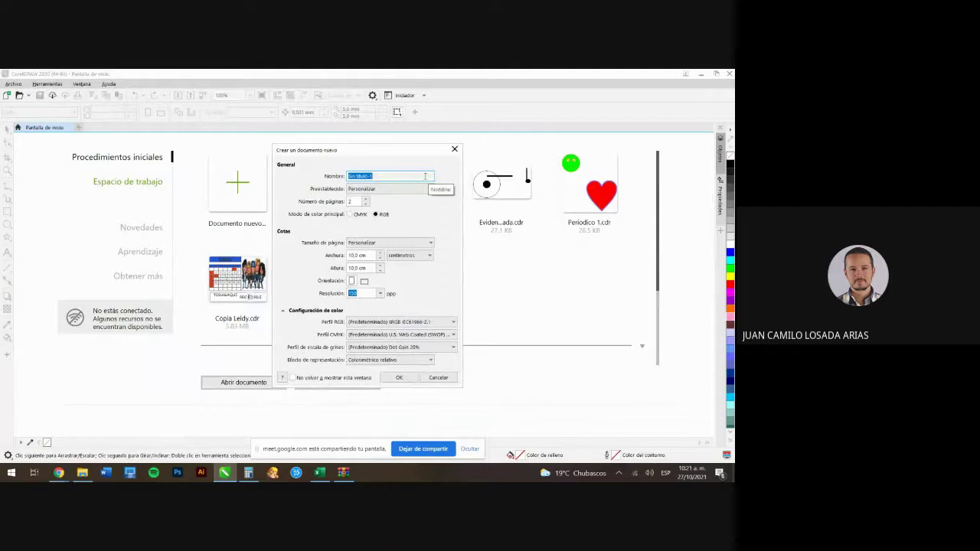
{"action": "type", "text": "Periodico"}
{"action": "key", "text": "BackSpace"}
{"action": "left_click", "coordinate": [366, 204]}
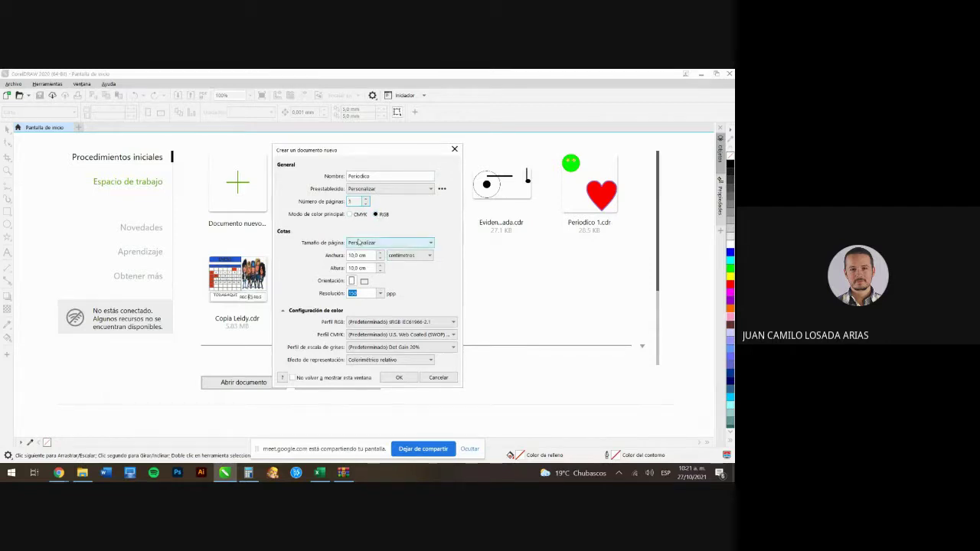
{"action": "left_click", "coordinate": [362, 241]}
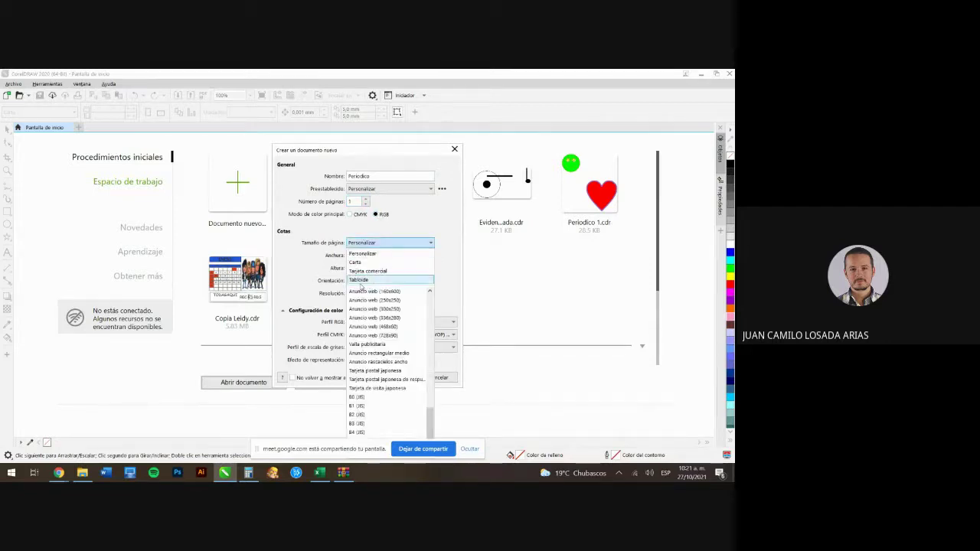
{"action": "left_click", "coordinate": [359, 280]}
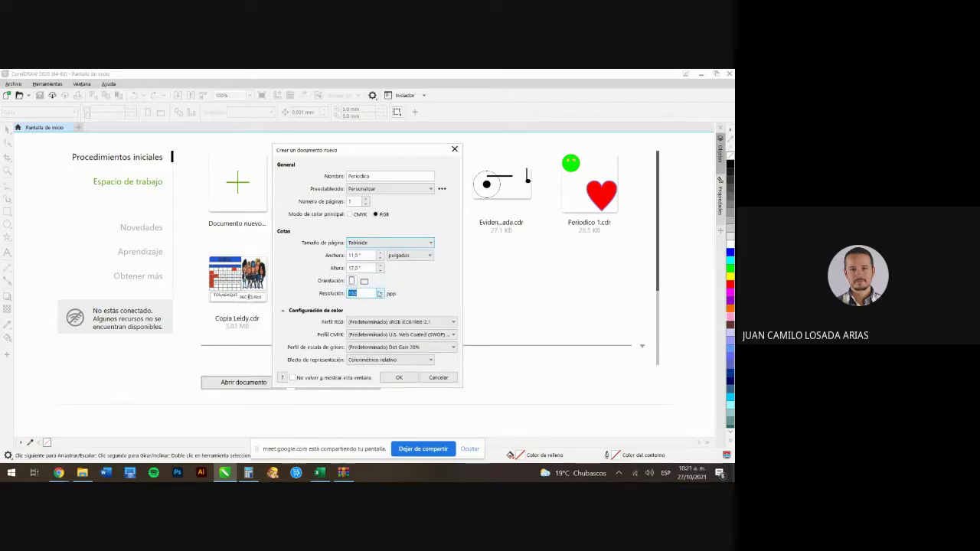
{"action": "left_click", "coordinate": [399, 377]}
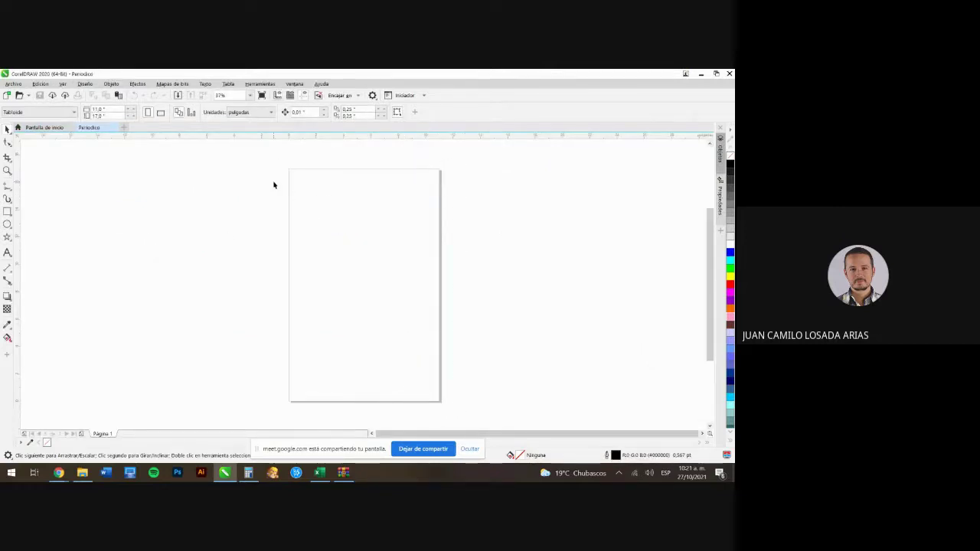
- Return to the GuiaRAP1.pdf guide in Chrome and examine the sample page showing the logo's position and the delivery instructions
{"action": "mouse_move", "coordinate": [59, 472]}
{"action": "left_click", "coordinate": [62, 445]}
{"action": "scroll", "coordinate": [368, 328], "scroll_direction": "down", "scroll_amount": 2}
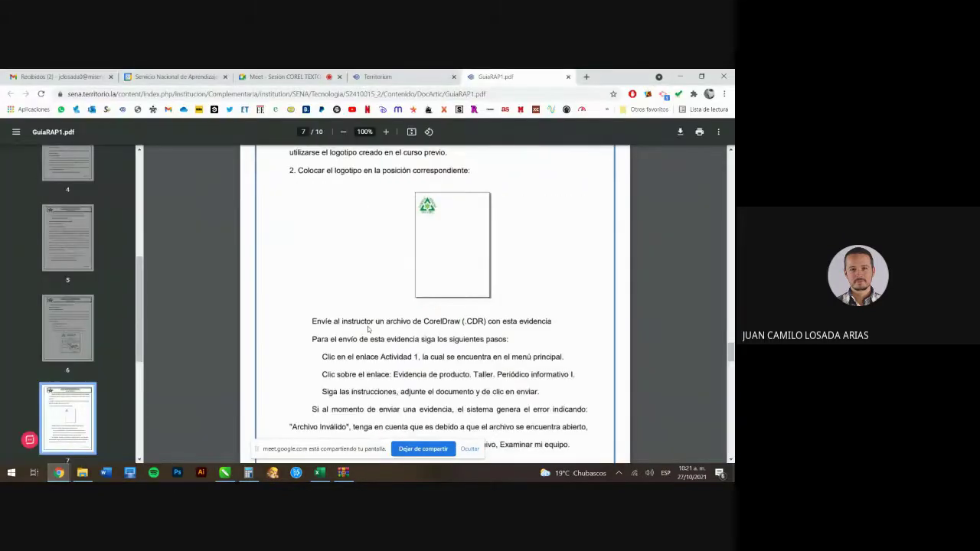
{"action": "scroll", "coordinate": [369, 329], "scroll_direction": "up", "scroll_amount": 1}
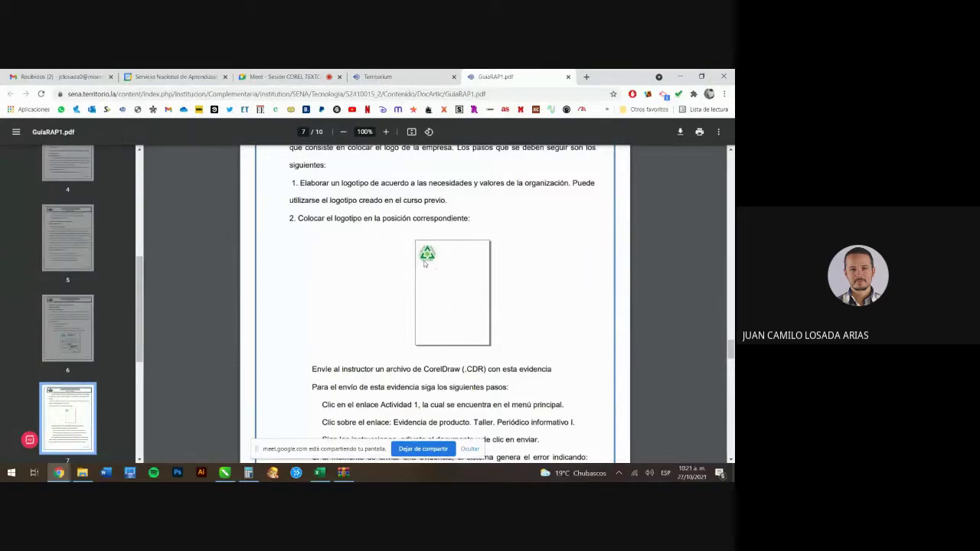
- Back in CorelDRAW, draw a circle near the page's upper-left corner and a five-pointed star about 3.9 in wide near the middle
{"action": "left_click", "coordinate": [224, 472]}
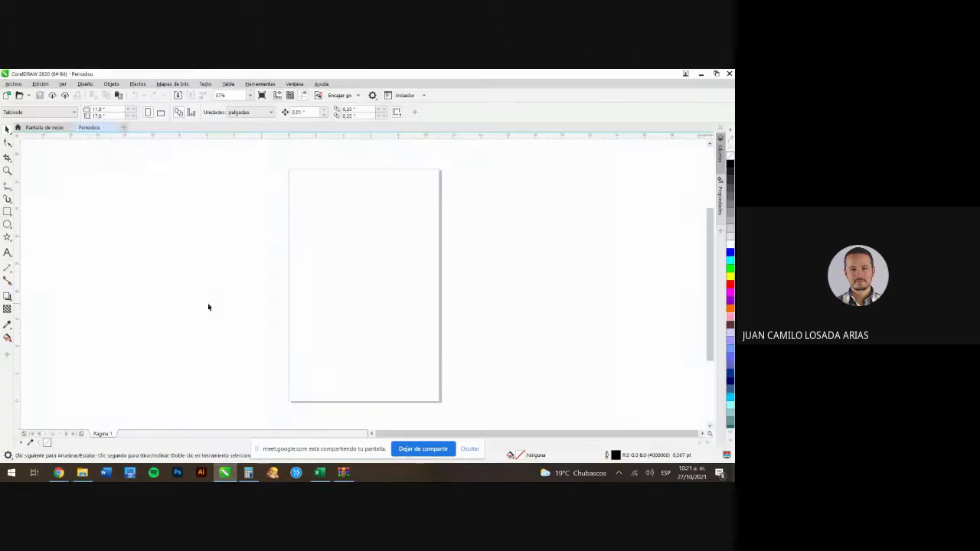
{"action": "left_click", "coordinate": [7, 224]}
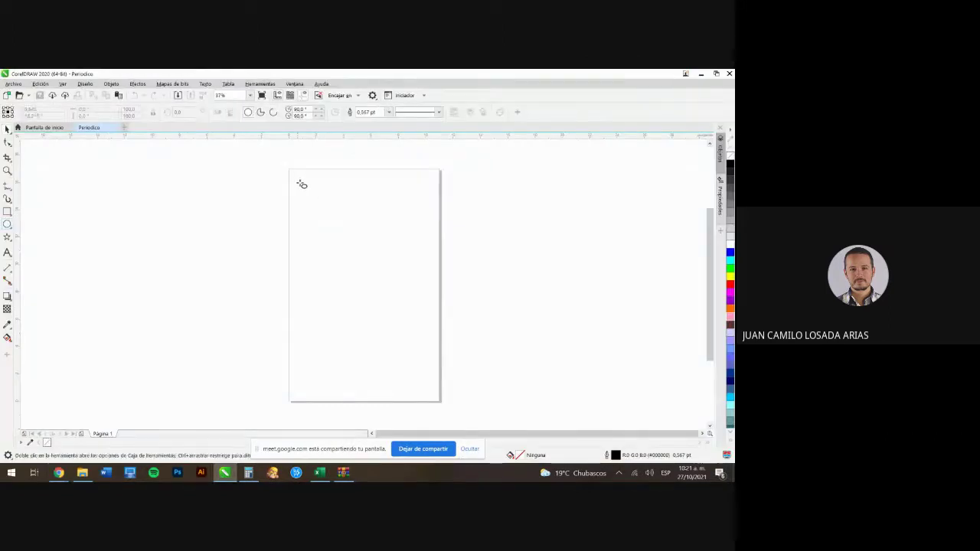
{"action": "left_click_drag", "start_coordinate": [298, 180], "coordinate": [411, 299]}
{"action": "left_click", "coordinate": [8, 236]}
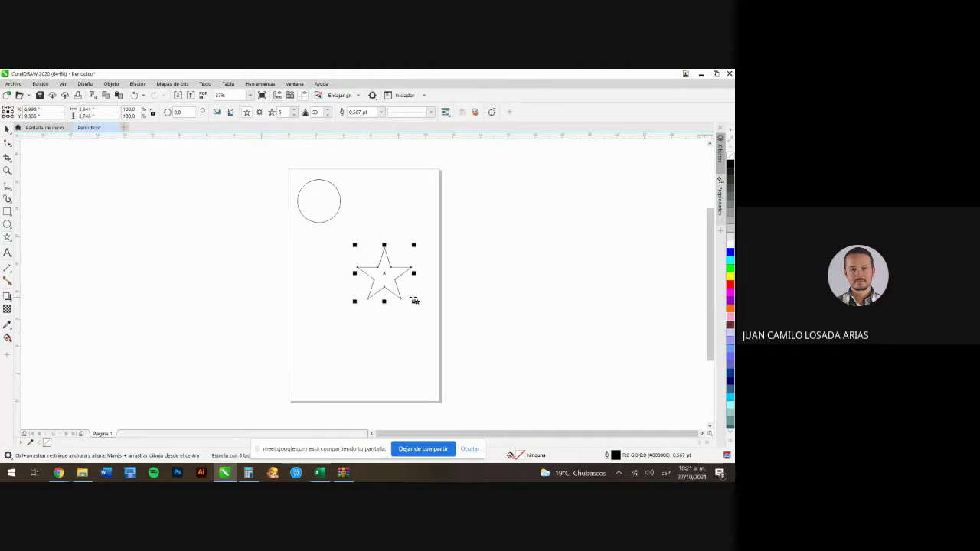
- Fill the star with blue and remove its outline
{"action": "left_click", "coordinate": [7, 129]}
{"action": "left_click", "coordinate": [81, 171]}
{"action": "left_click", "coordinate": [372, 265]}
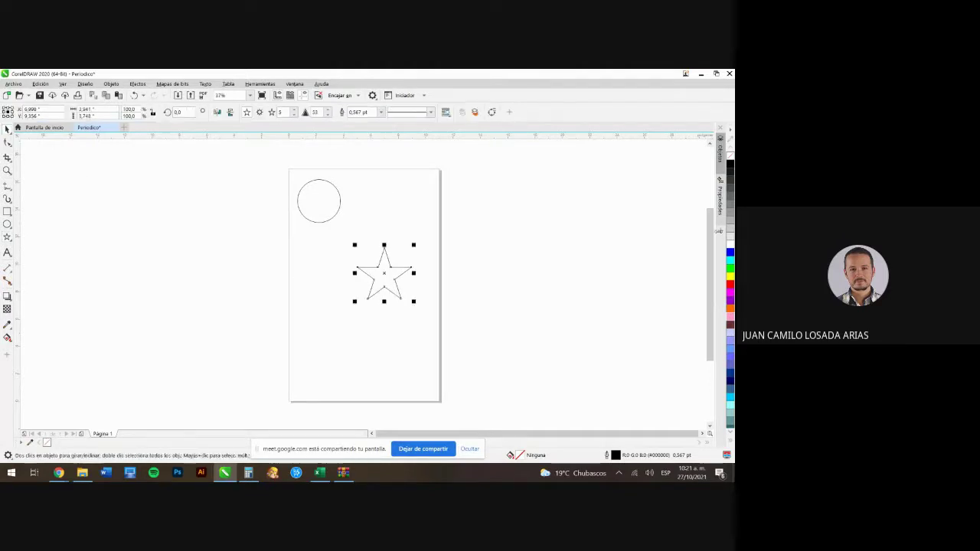
{"action": "left_click", "coordinate": [729, 253]}
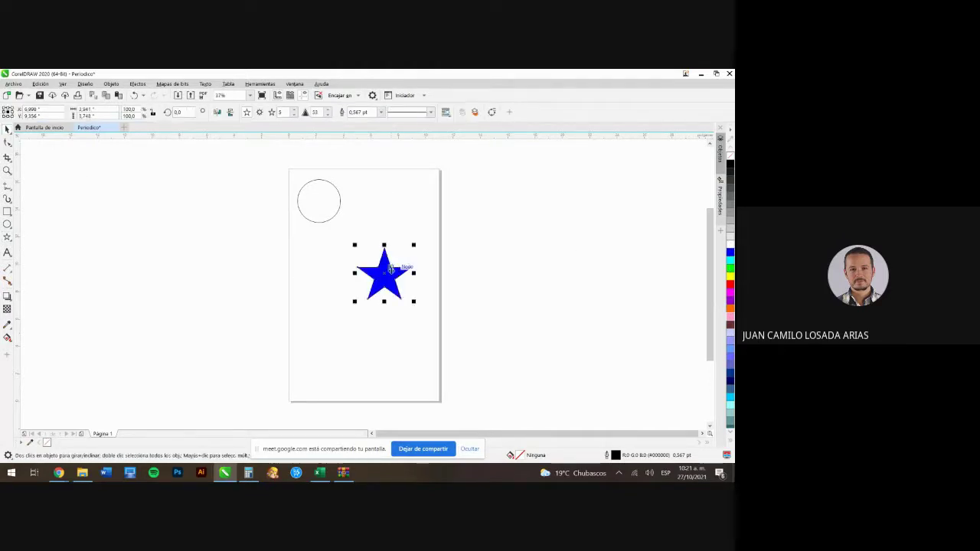
{"action": "right_click", "coordinate": [730, 153]}
{"action": "left_click", "coordinate": [537, 204]}
{"action": "scroll", "coordinate": [459, 253], "scroll_direction": "up", "scroll_amount": 1}
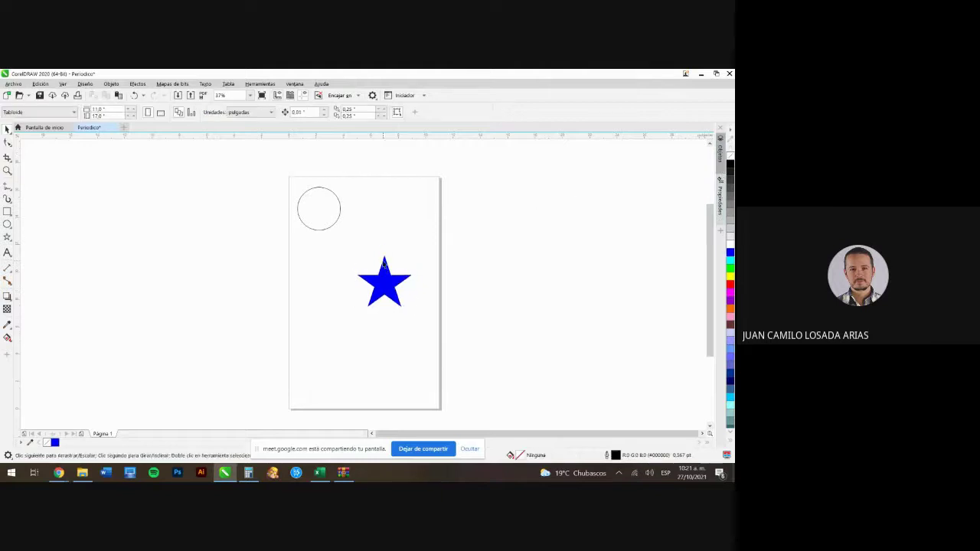
{"action": "scroll", "coordinate": [389, 297], "scroll_direction": "up", "scroll_amount": 3}
{"action": "scroll", "coordinate": [389, 297], "scroll_direction": "down", "scroll_amount": 3}
- Move the star left on the page to about X 4.4 in, Y 9.7 in
{"action": "left_click", "coordinate": [389, 297]}
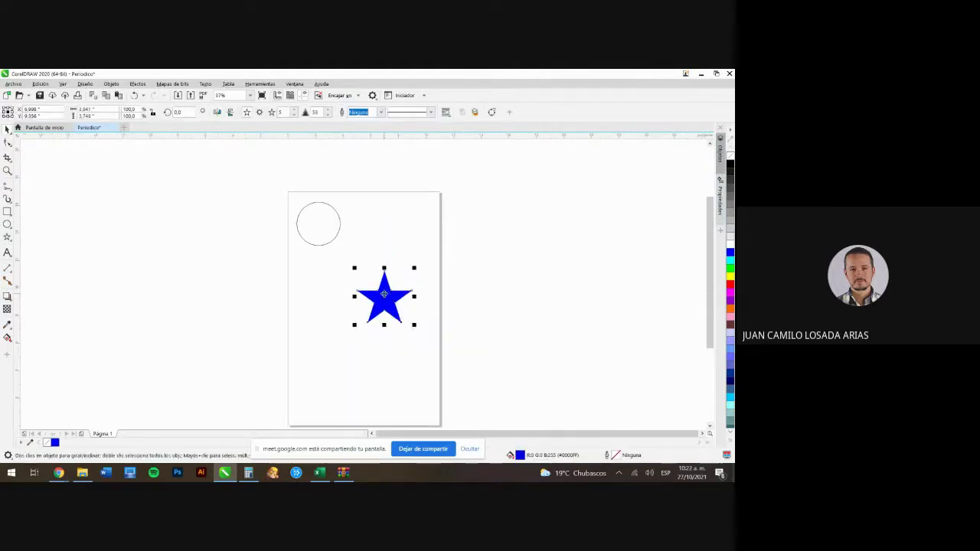
{"action": "left_click_drag", "start_coordinate": [390, 297], "coordinate": [351, 295]}
{"action": "scroll", "coordinate": [343, 289], "scroll_direction": "up", "scroll_amount": 4}
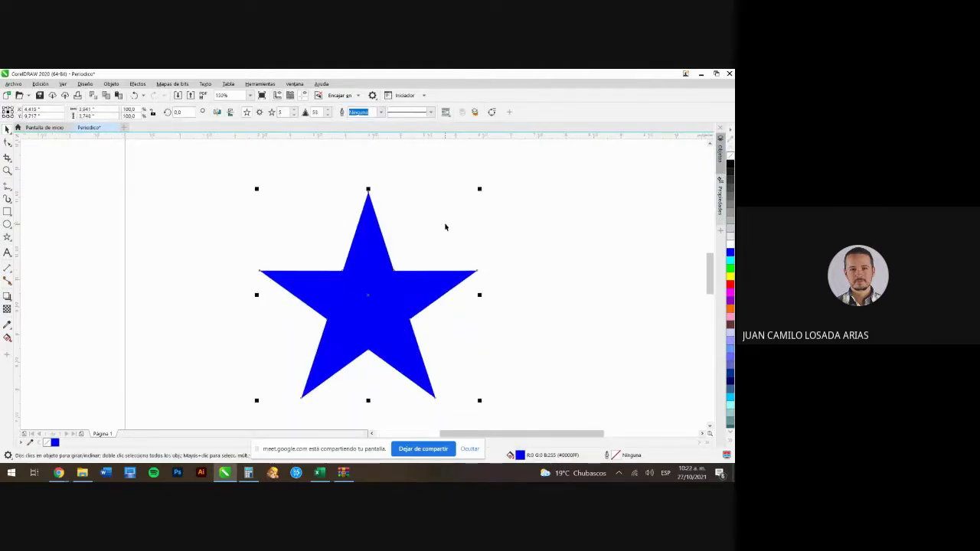
- Apply a black outline to the blue star
{"action": "right_click", "coordinate": [729, 166]}
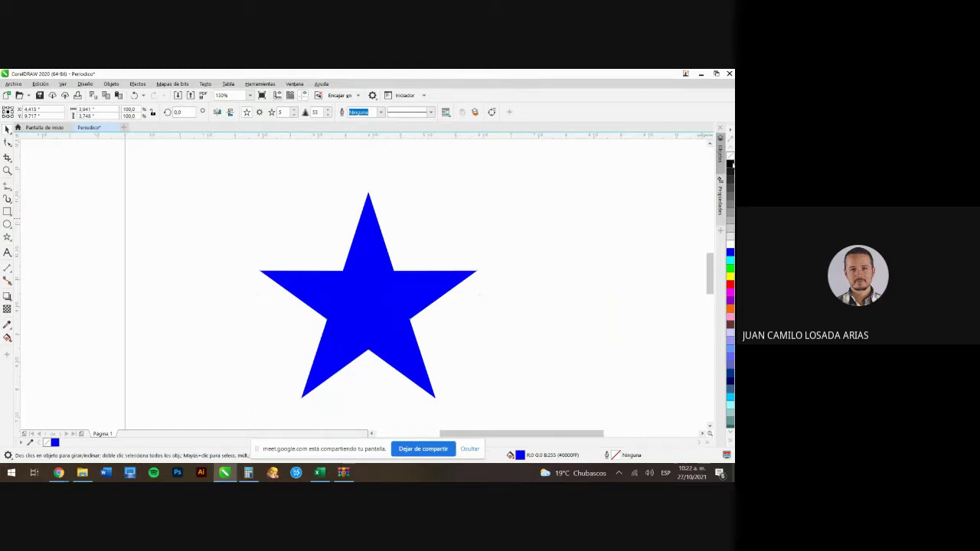
{"action": "left_click", "coordinate": [516, 262]}
{"action": "scroll", "coordinate": [465, 275], "scroll_direction": "up", "scroll_amount": 6}
{"action": "scroll", "coordinate": [466, 276], "scroll_direction": "down", "scroll_amount": 6}
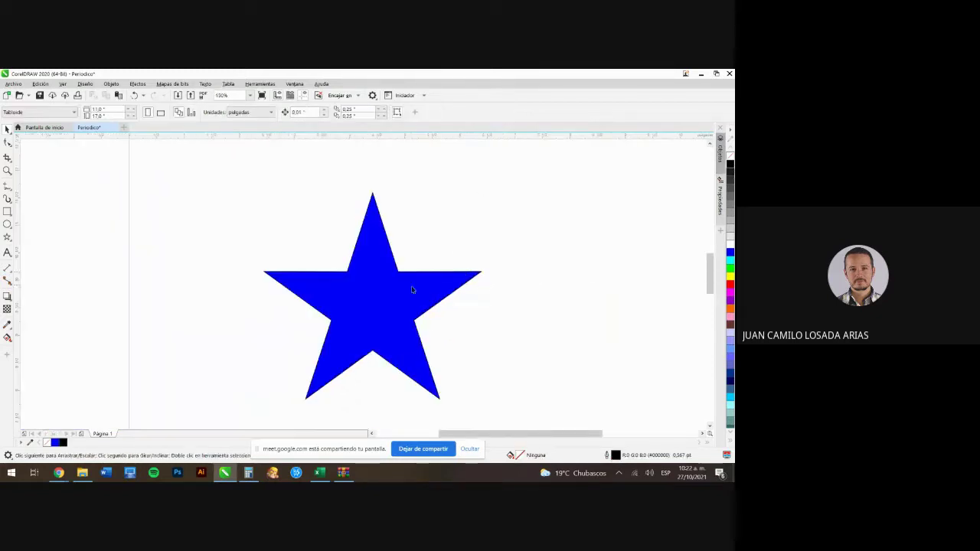
- Change the star's outline color to yellow and examine its edge up close
{"action": "left_click", "coordinate": [411, 287]}
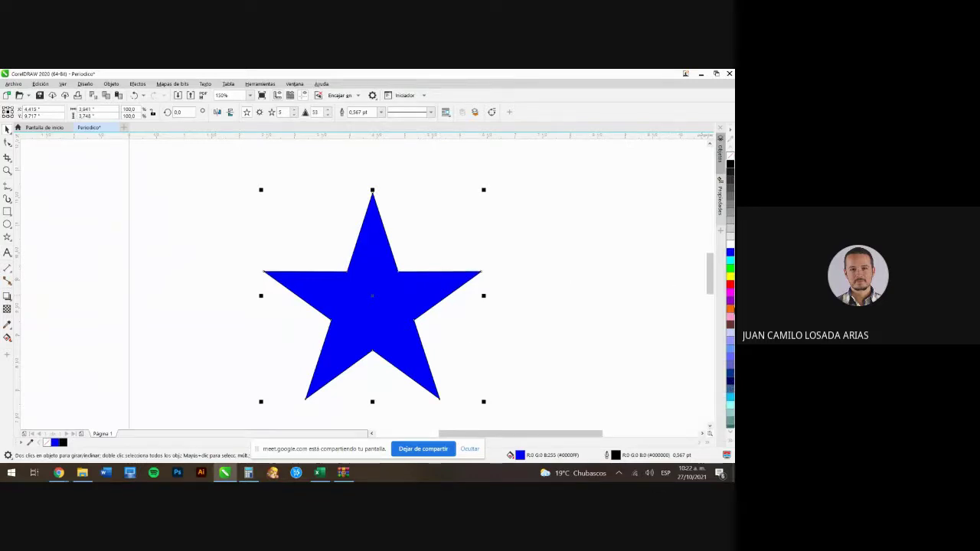
{"action": "right_click", "coordinate": [729, 276]}
{"action": "scroll", "coordinate": [433, 287], "scroll_direction": "up", "scroll_amount": 4}
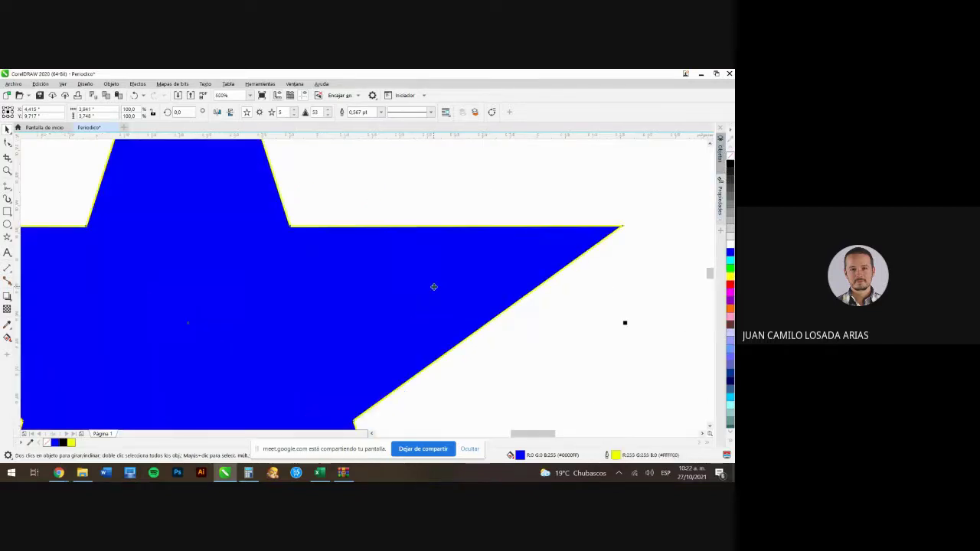
- Set the star's outline to violet-blue (#6666FF) and try red, purple, orange and brown fills, ending with green
{"action": "right_click", "coordinate": [729, 284]}
{"action": "right_click", "coordinate": [731, 359]}
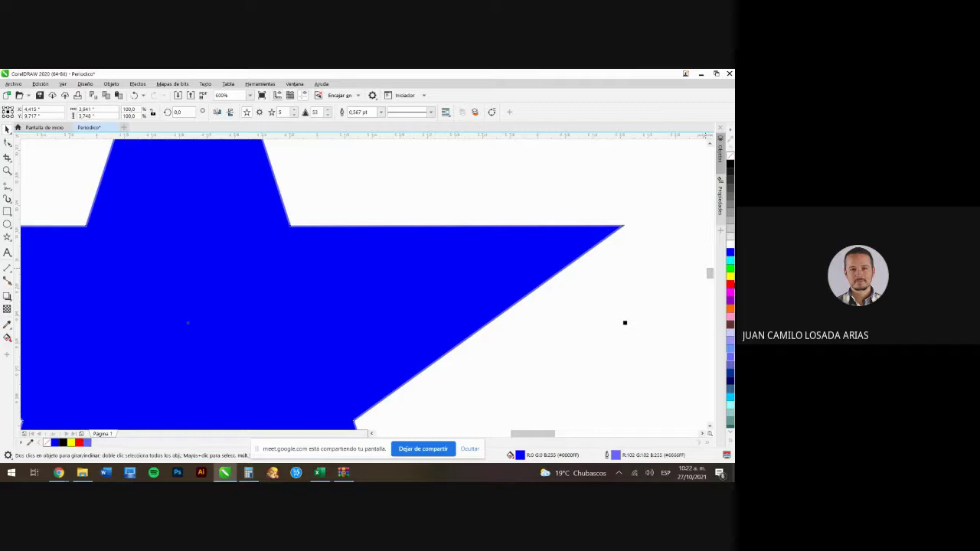
{"action": "left_click", "coordinate": [730, 278]}
{"action": "left_click", "coordinate": [729, 285]}
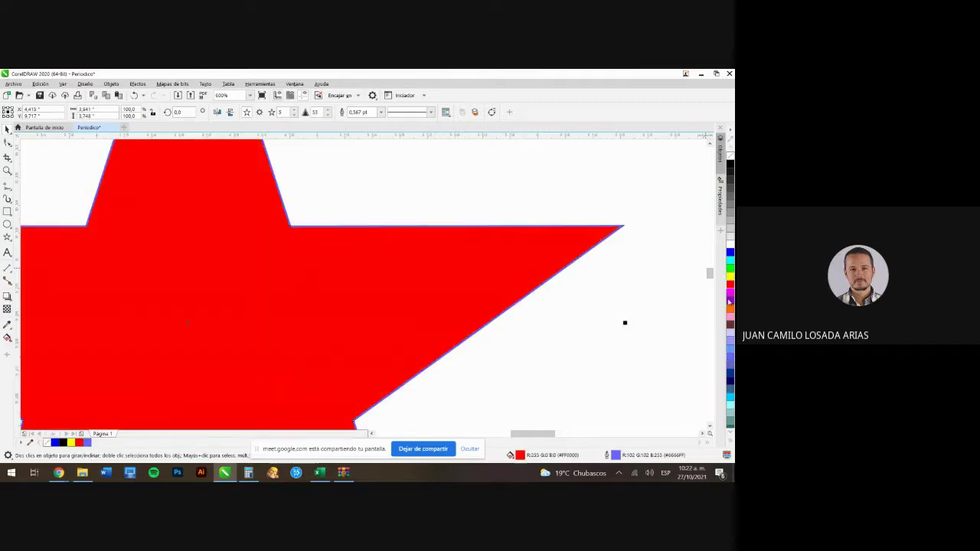
{"action": "left_click", "coordinate": [730, 310]}
{"action": "left_click", "coordinate": [729, 304]}
{"action": "left_click", "coordinate": [729, 323]}
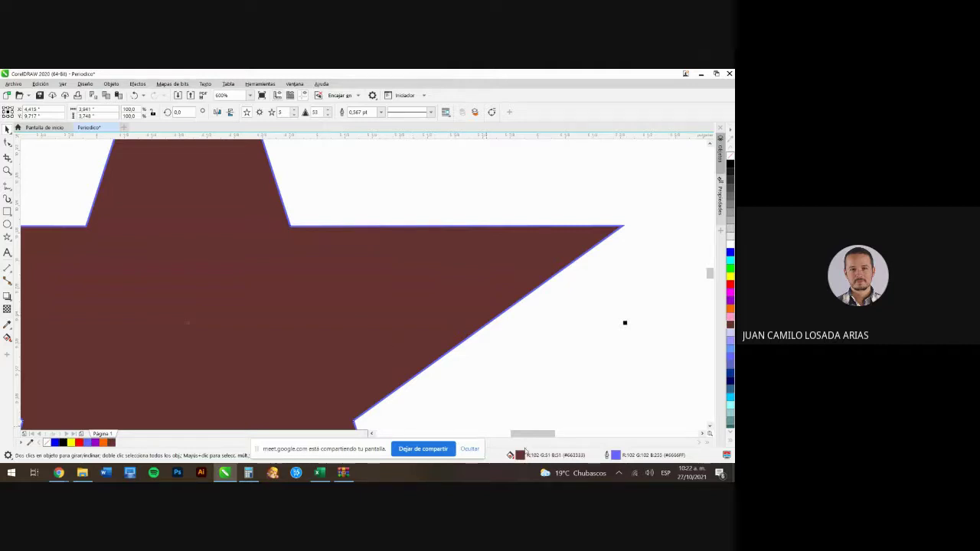
{"action": "left_click", "coordinate": [729, 272]}
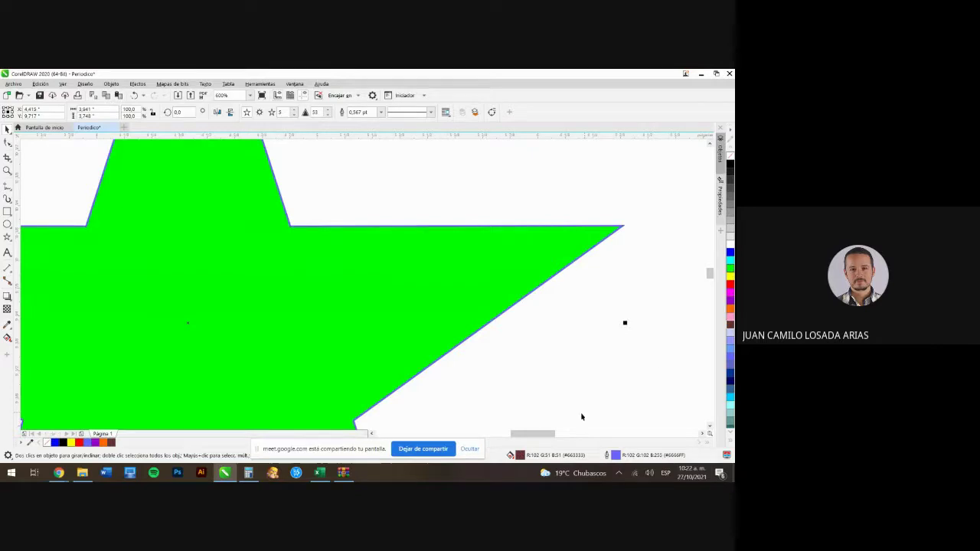
{"action": "left_click", "coordinate": [554, 367]}
{"action": "left_click", "coordinate": [465, 321]}
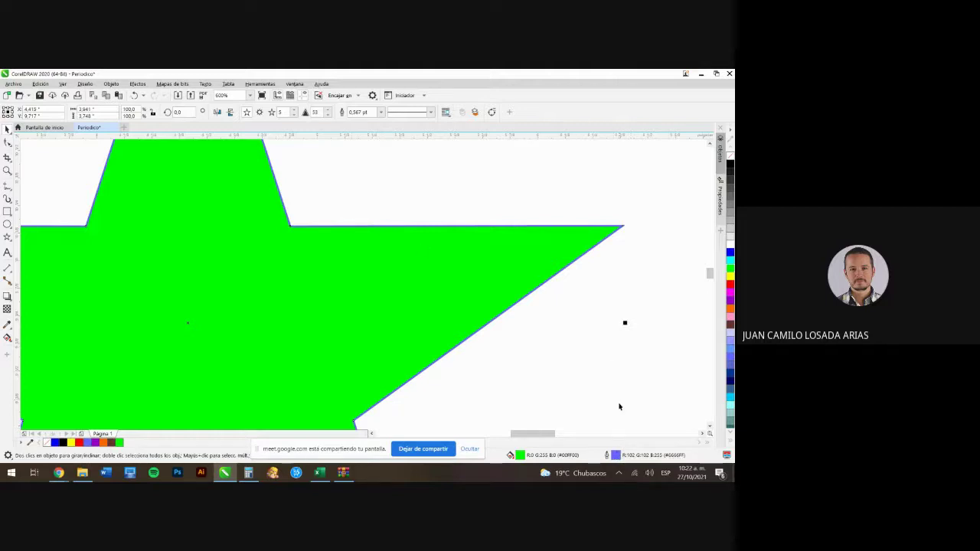
- Try a 4.0 pt outline width on the star in the outline pen settings and cancel it
{"action": "double_click", "coordinate": [614, 455]}
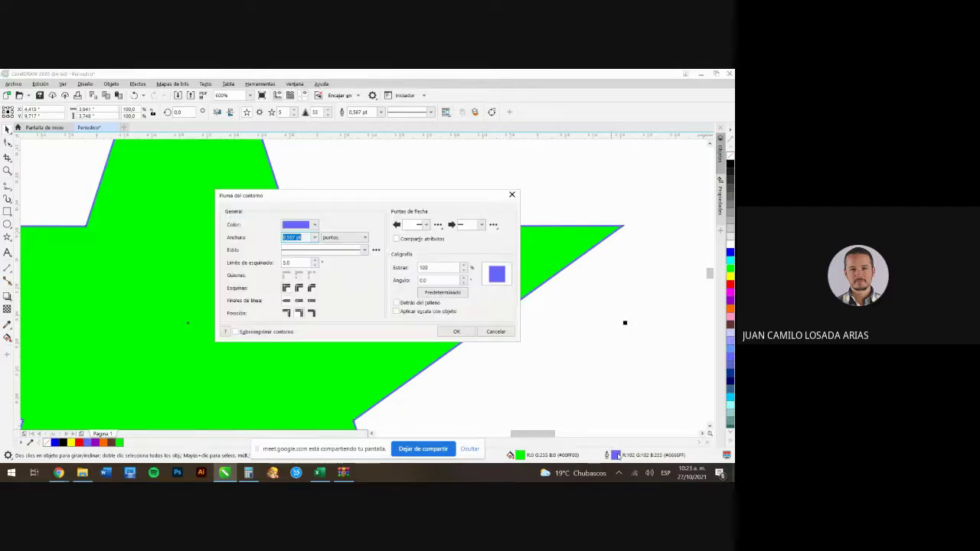
{"action": "left_click_drag", "start_coordinate": [320, 199], "coordinate": [324, 250]}
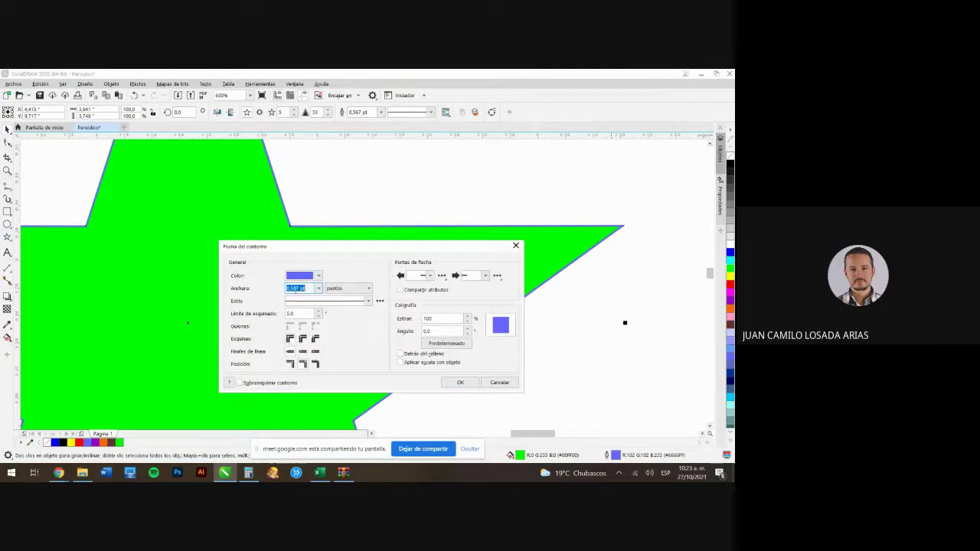
{"action": "left_click", "coordinate": [319, 288]}
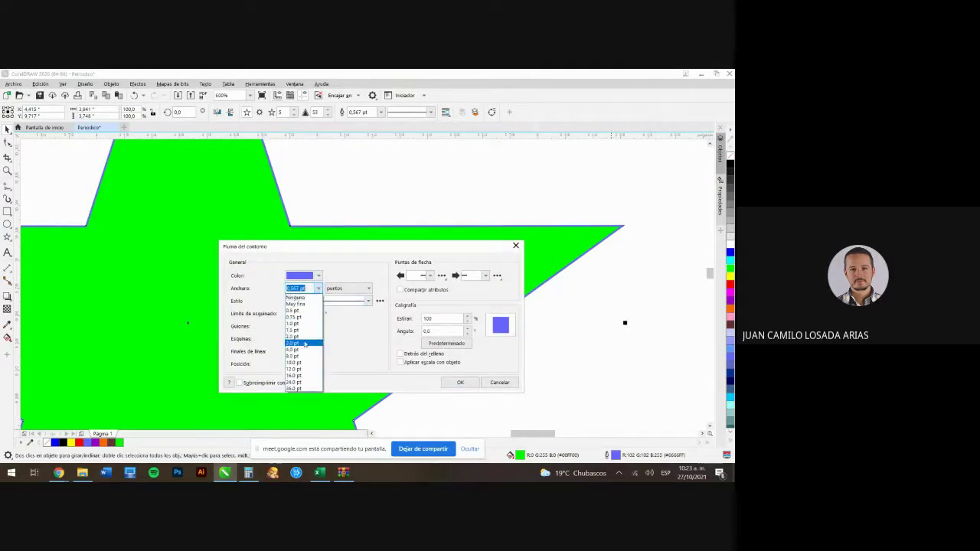
{"action": "left_click", "coordinate": [306, 350]}
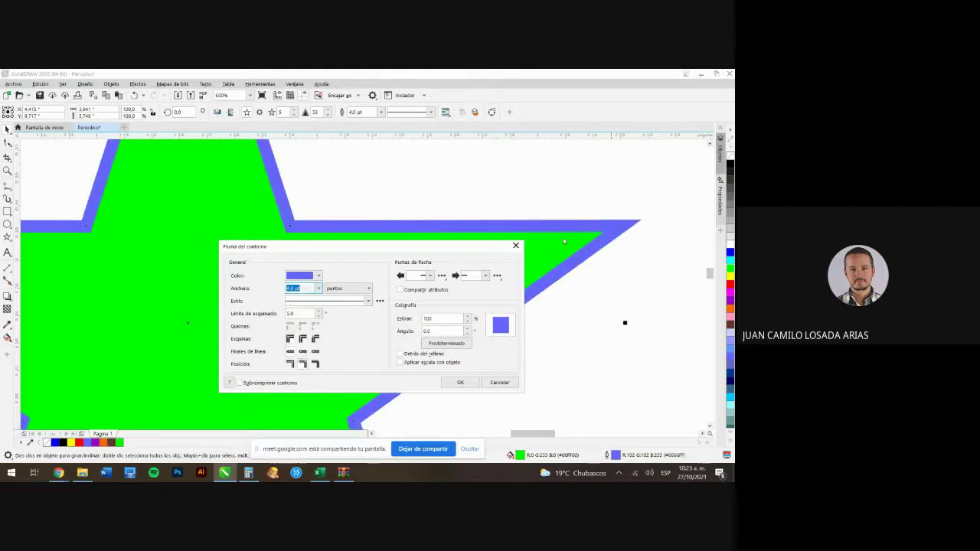
{"action": "left_click", "coordinate": [499, 382]}
- Move the green star over the circle near the page's upper-left corner, at about X 2.2 in, Y 14.8 in
{"action": "scroll", "coordinate": [486, 252], "scroll_direction": "down", "scroll_amount": 8}
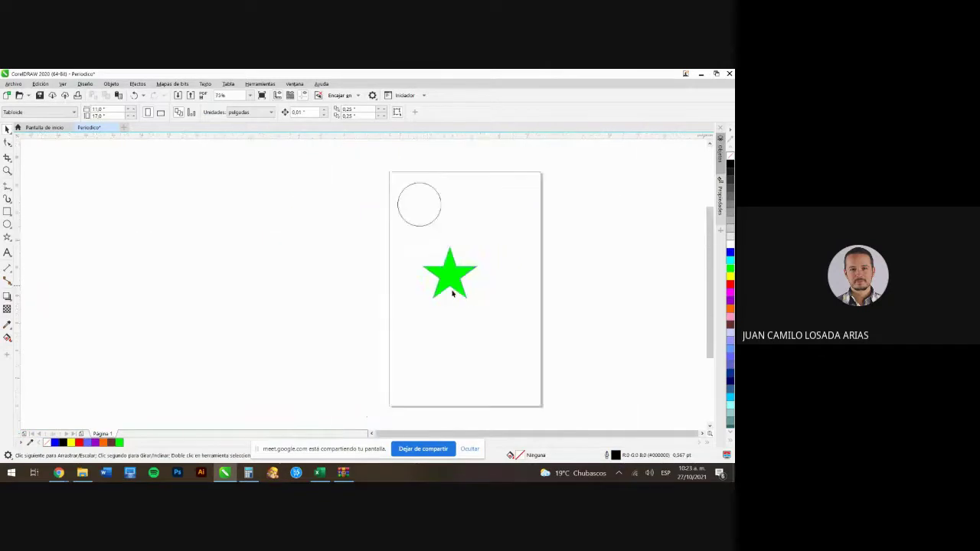
{"action": "scroll", "coordinate": [460, 251], "scroll_direction": "up", "scroll_amount": 2}
{"action": "scroll", "coordinate": [442, 339], "scroll_direction": "down", "scroll_amount": 2}
{"action": "left_click_drag", "start_coordinate": [440, 378], "coordinate": [418, 293]}
- Fill the circle behind the star with red
{"action": "left_click", "coordinate": [418, 293]}
{"action": "scroll", "coordinate": [436, 306], "scroll_direction": "up", "scroll_amount": 3}
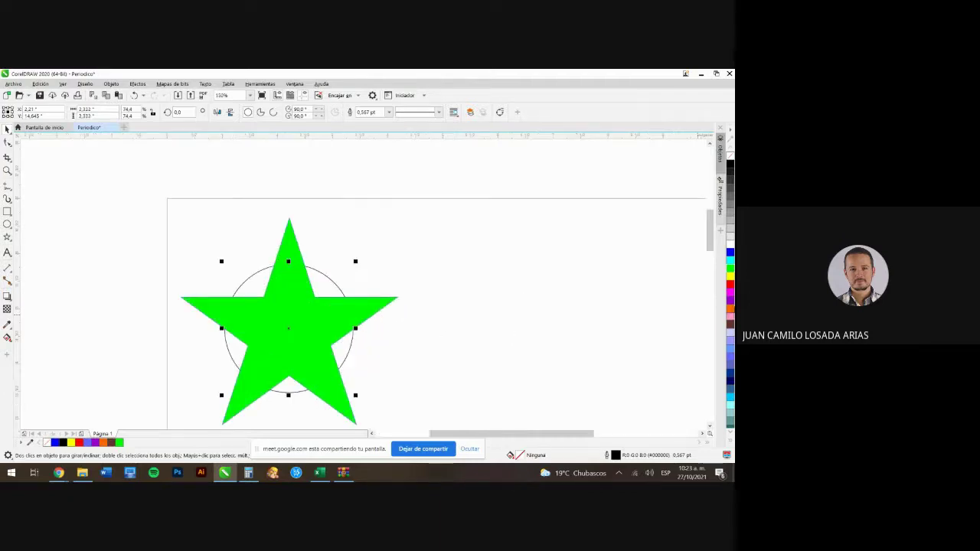
{"action": "left_click", "coordinate": [730, 284]}
{"action": "left_click", "coordinate": [479, 264]}
- Try lighter colors on the star and settle on a dark blue fill (#003399)
{"action": "left_click", "coordinate": [382, 303]}
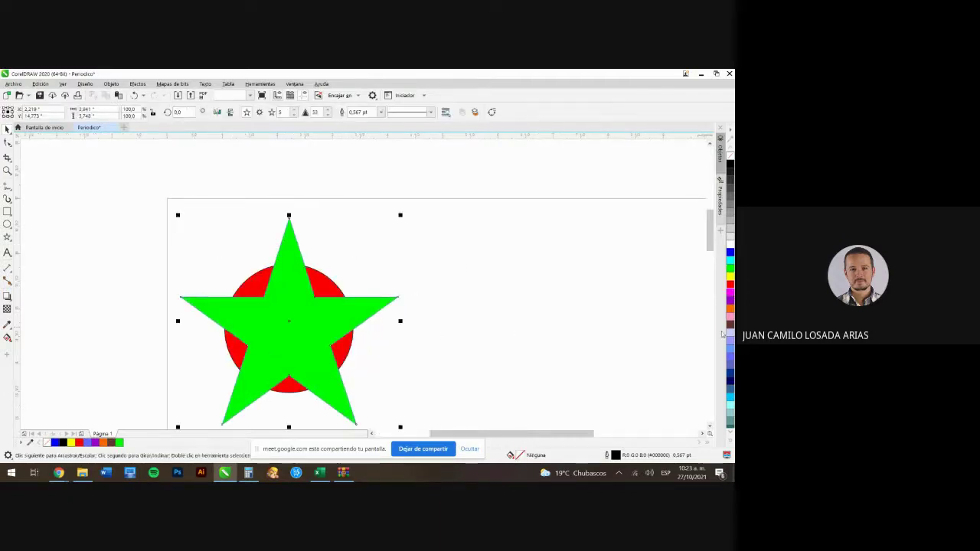
{"action": "left_click", "coordinate": [729, 329]}
{"action": "left_click", "coordinate": [730, 349]}
{"action": "left_click", "coordinate": [730, 375]}
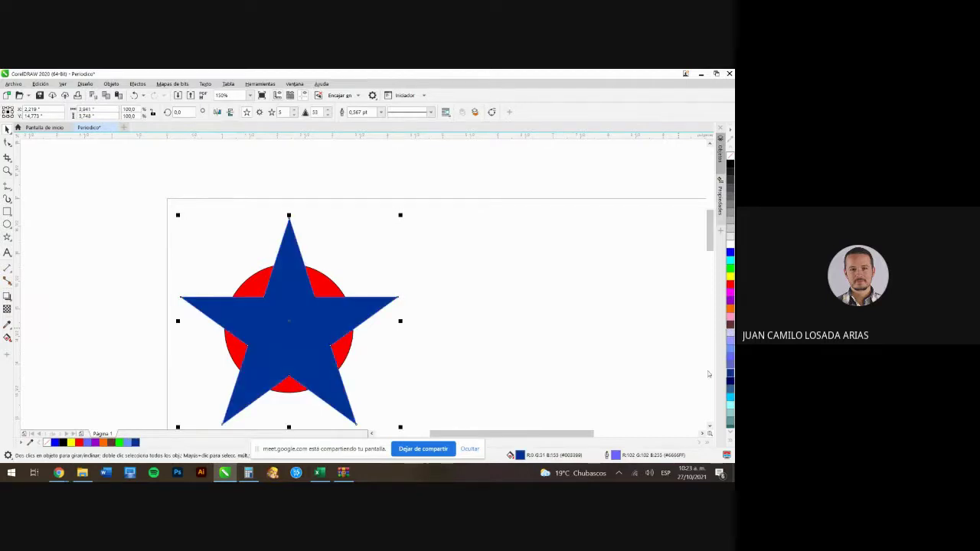
- Fill the circle behind the star with cyan and change its black outline to gray
{"action": "left_click", "coordinate": [330, 284]}
{"action": "left_click", "coordinate": [729, 264]}
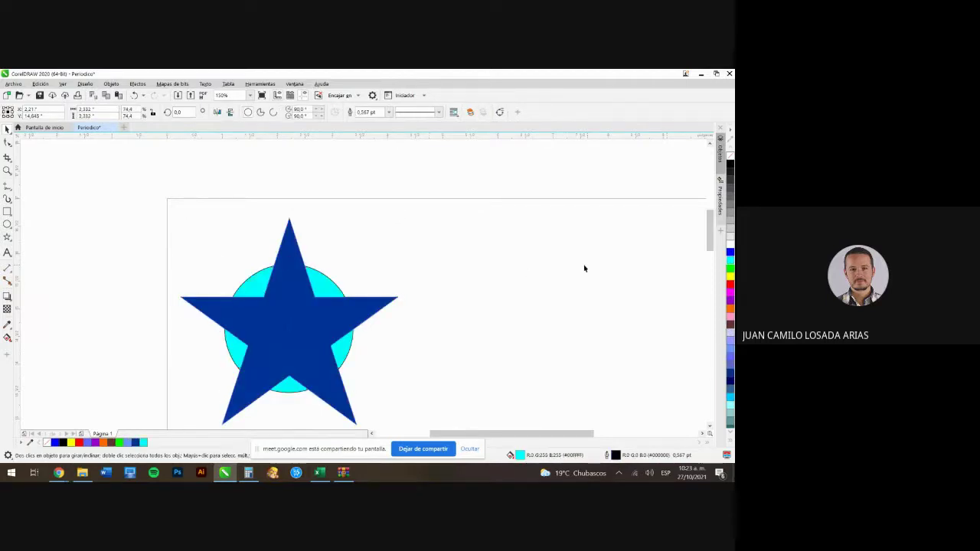
{"action": "scroll", "coordinate": [199, 247], "scroll_direction": "down", "scroll_amount": 2}
{"action": "scroll", "coordinate": [228, 267], "scroll_direction": "up", "scroll_amount": 4}
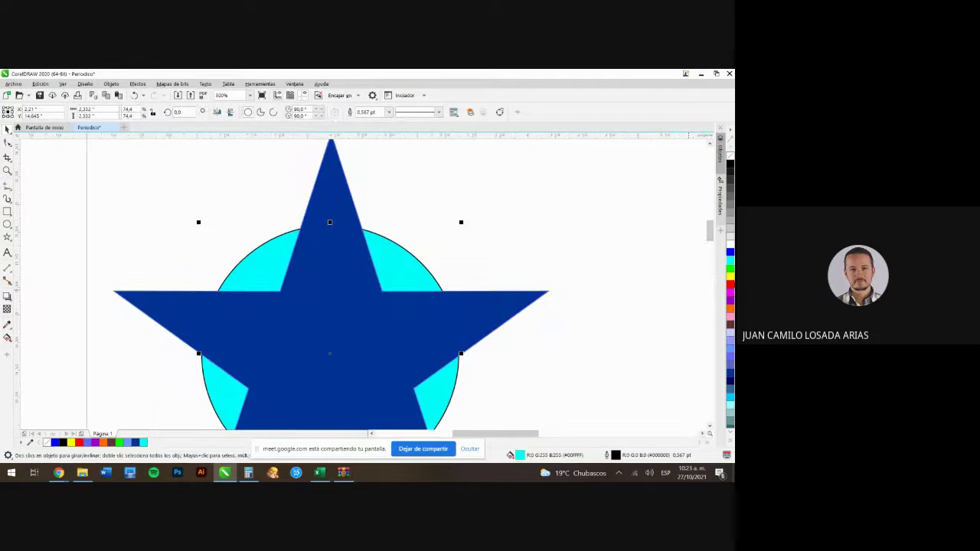
{"action": "right_click", "coordinate": [729, 236]}
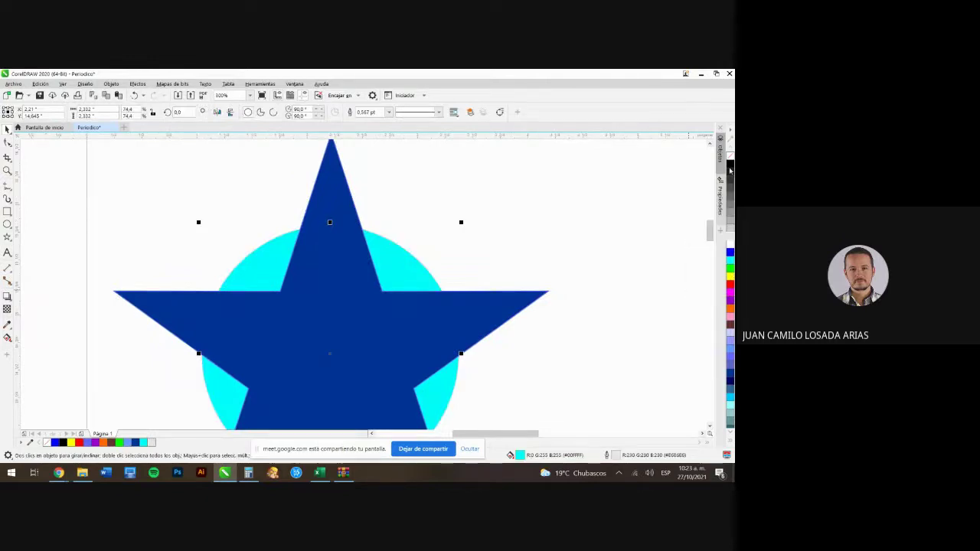
{"action": "left_click", "coordinate": [255, 227]}
{"action": "scroll", "coordinate": [260, 252], "scroll_direction": "down", "scroll_amount": 5}
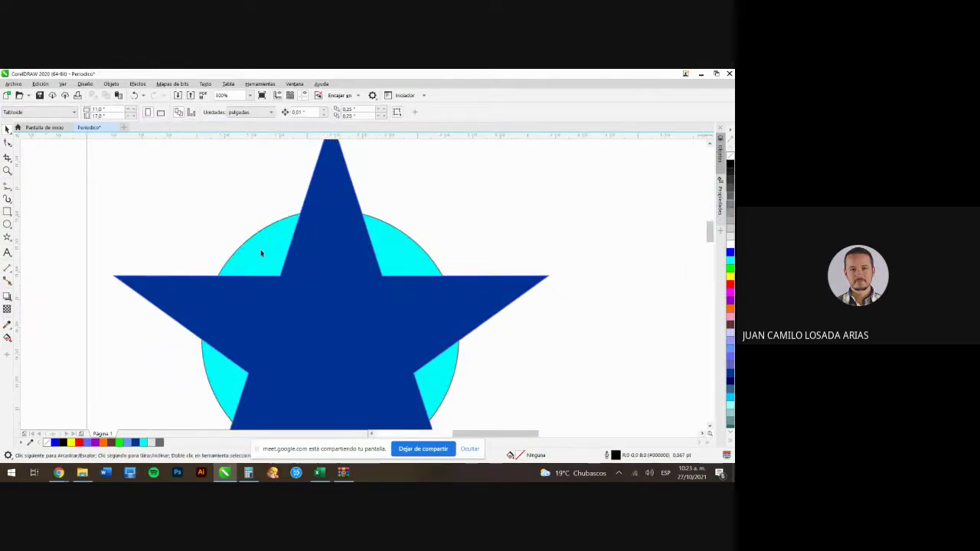
{"action": "scroll", "coordinate": [266, 261], "scroll_direction": "up", "scroll_amount": 2}
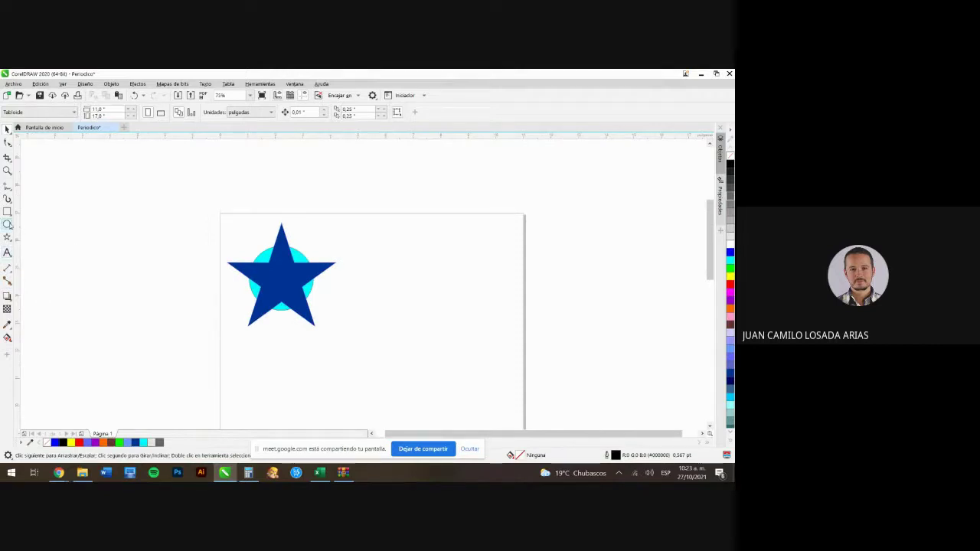
- Add the artistic text "UNIVERSAL" in 24 pt Arial just below the star
{"action": "left_click", "coordinate": [7, 252]}
{"action": "left_click", "coordinate": [265, 350]}
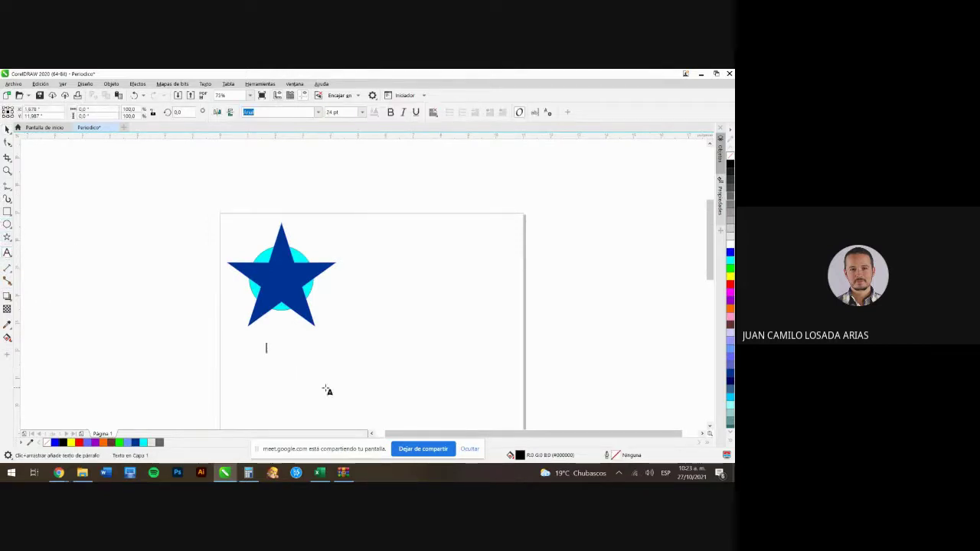
{"action": "type", "text": "U"}
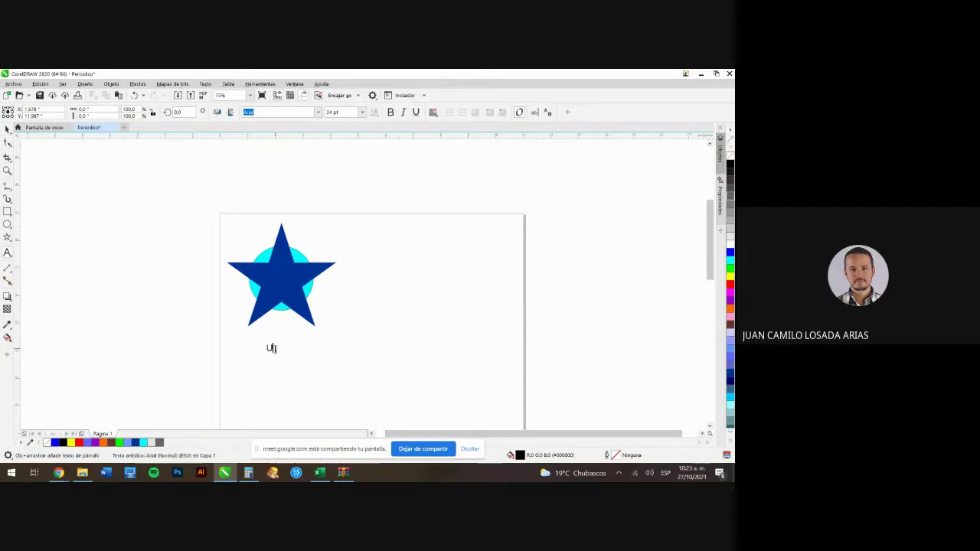
{"action": "type", "text": "NIVERSAL"}
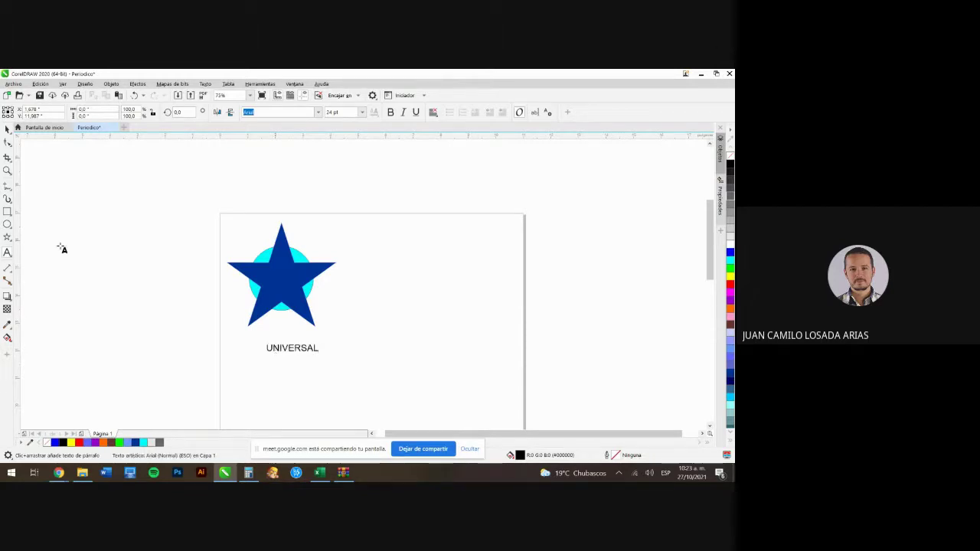
{"action": "left_click", "coordinate": [7, 129]}
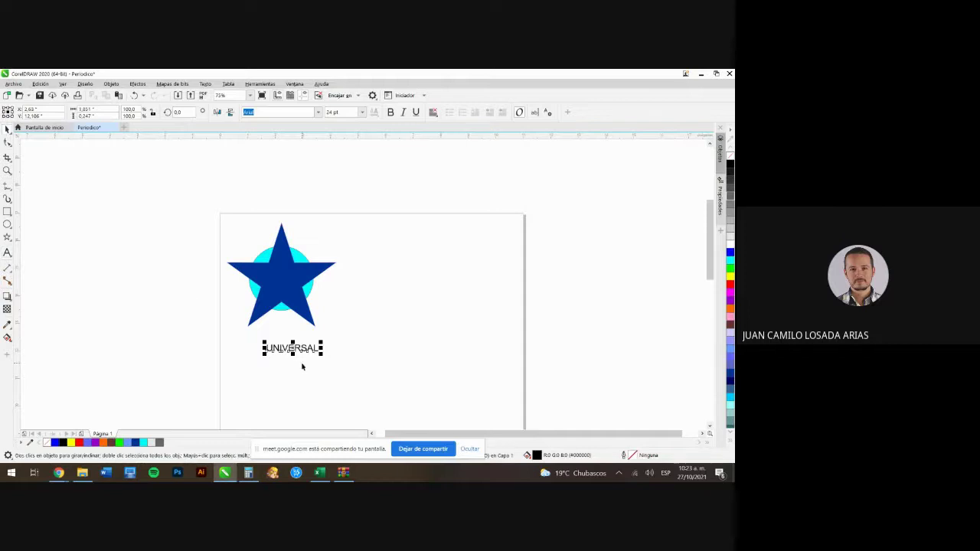
- Move the UNIVERSAL text to the center of the star and color it white
{"action": "left_click_drag", "start_coordinate": [292, 350], "coordinate": [282, 277]}
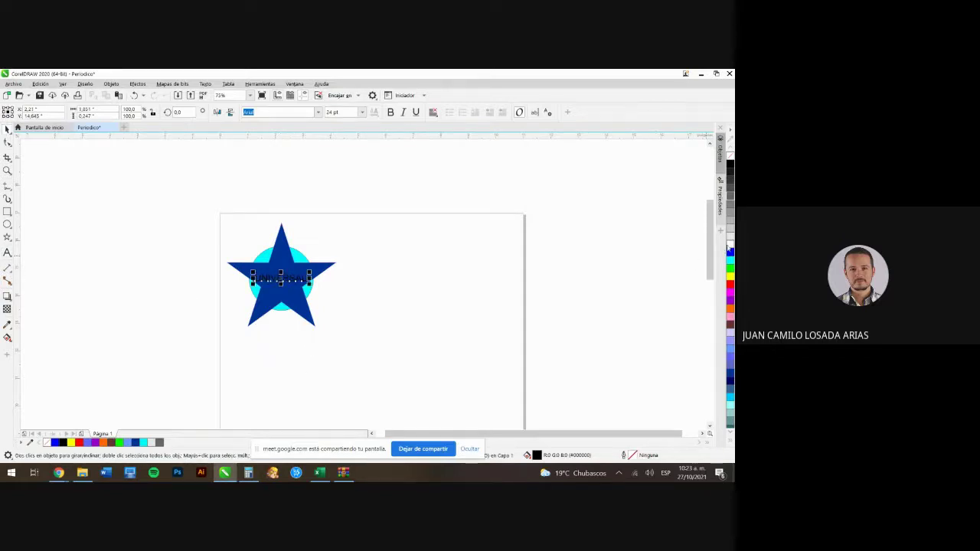
{"action": "left_click", "coordinate": [614, 258]}
{"action": "scroll", "coordinate": [273, 288], "scroll_direction": "up", "scroll_amount": 3}
{"action": "scroll", "coordinate": [274, 290], "scroll_direction": "down", "scroll_amount": 3}
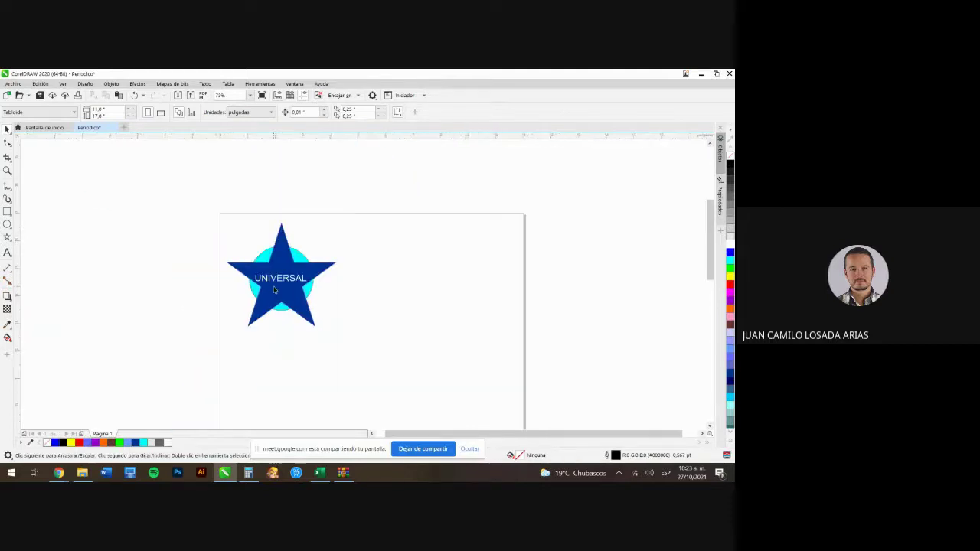
- Select the star, circle and text together and shift the logo slightly to about X 2.1 in, Y 14.7 in
{"action": "left_click_drag", "start_coordinate": [185, 183], "coordinate": [376, 345]}
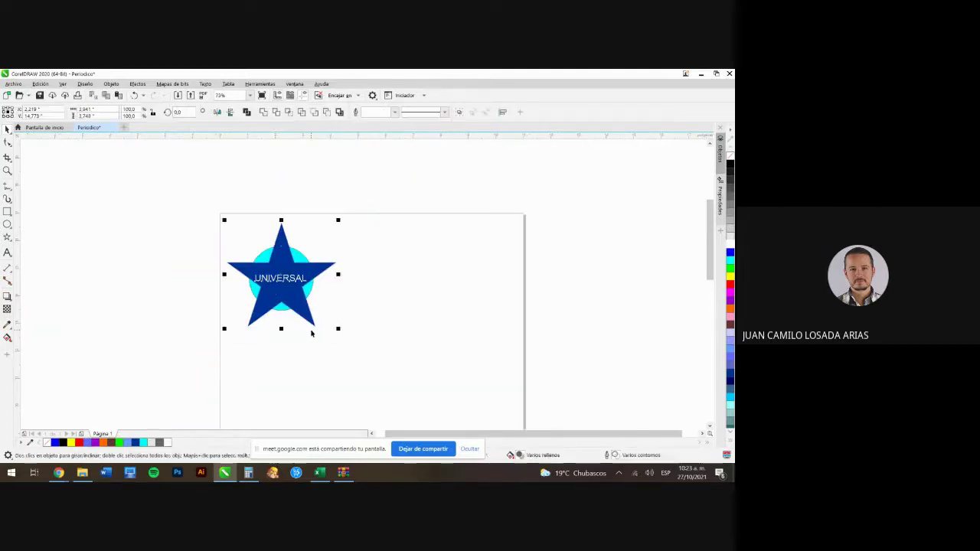
{"action": "left_click_drag", "start_coordinate": [280, 280], "coordinate": [280, 285]}
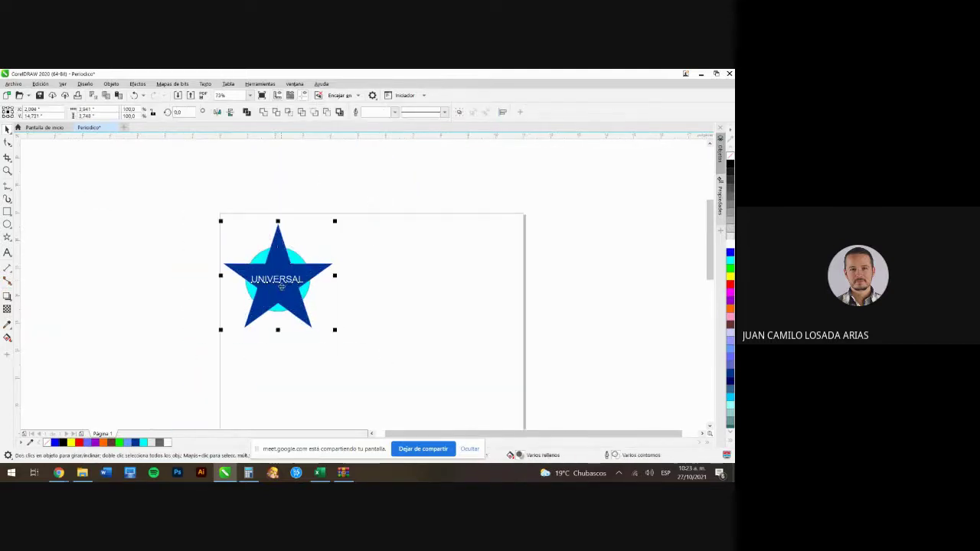
{"action": "left_click", "coordinate": [313, 175]}
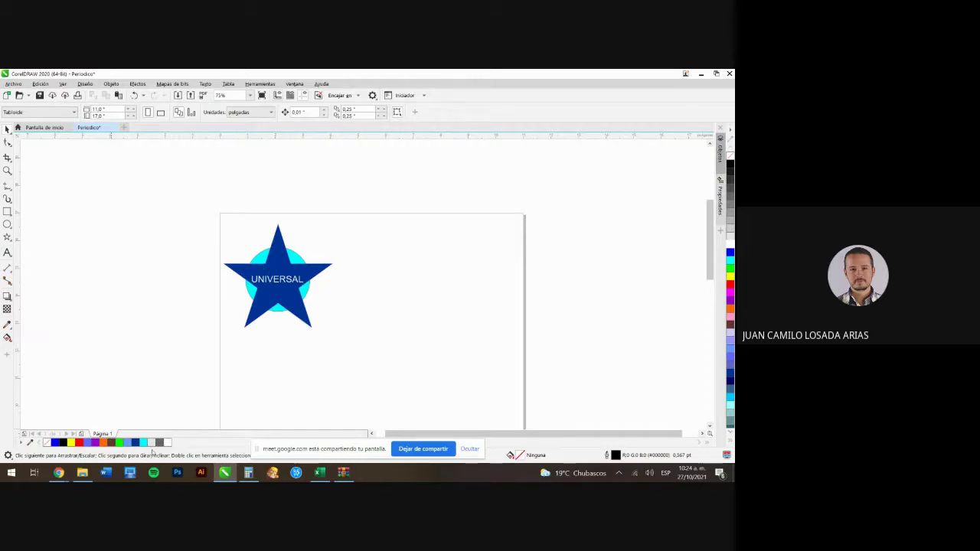
- Change the document's measurement units to centimeters with the logo deselected
{"action": "scroll", "coordinate": [215, 182], "scroll_direction": "down", "scroll_amount": 2}
{"action": "scroll", "coordinate": [215, 182], "scroll_direction": "up", "scroll_amount": 1}
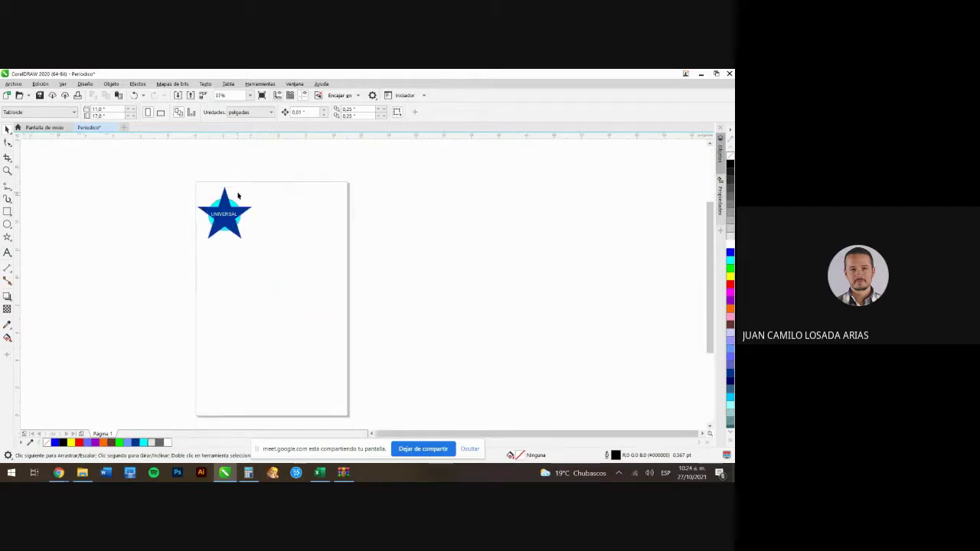
{"action": "left_click_drag", "start_coordinate": [120, 170], "coordinate": [318, 296]}
{"action": "left_click", "coordinate": [251, 217]}
{"action": "left_click", "coordinate": [267, 113]}
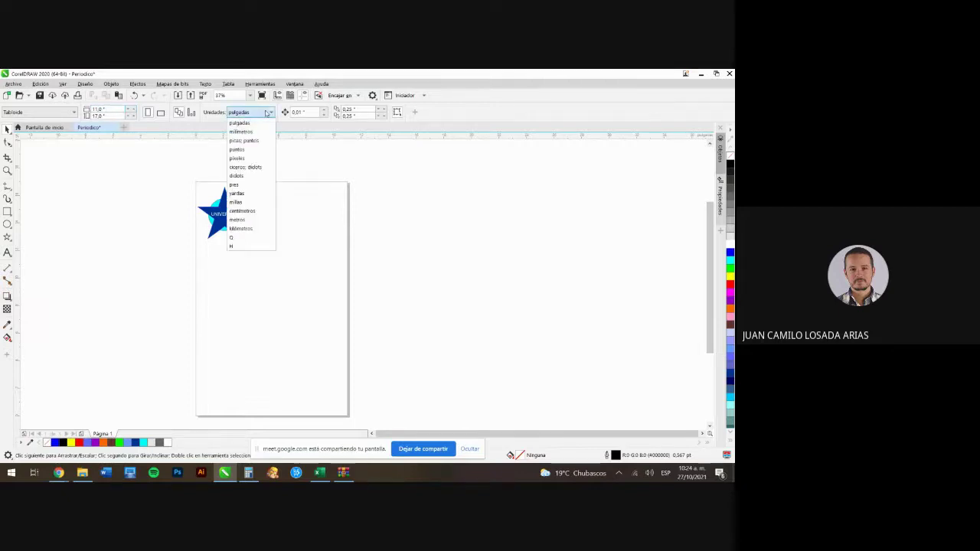
{"action": "left_click", "coordinate": [258, 213]}
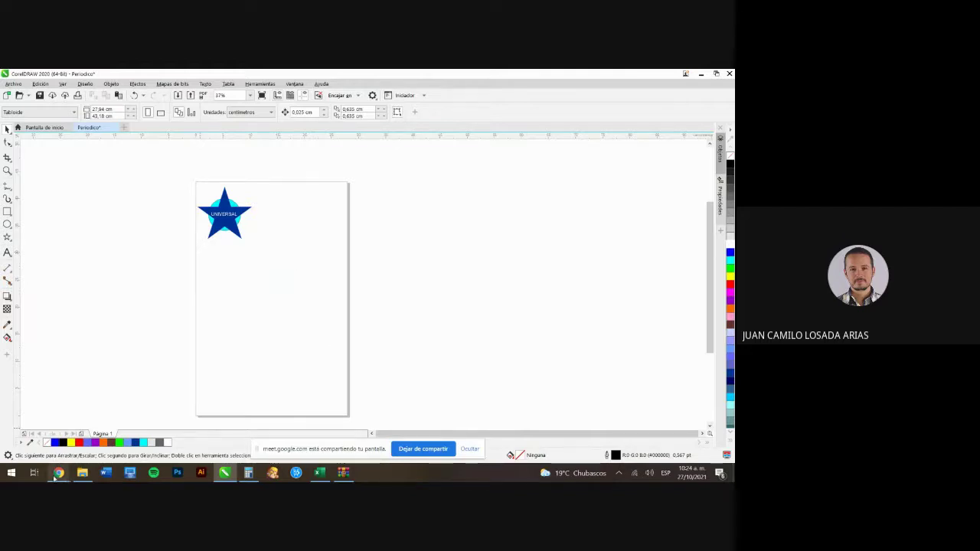
- Switch to GuiaRAP1.pdf in Chrome and read the logo placement example and evidence submission steps on page 7
{"action": "mouse_move", "coordinate": [58, 472]}
{"action": "left_click", "coordinate": [56, 444]}
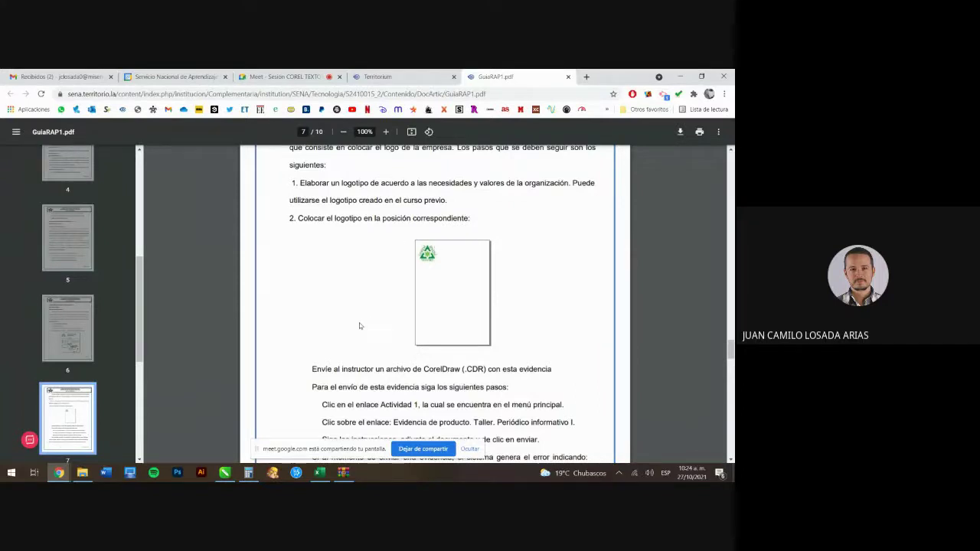
{"action": "scroll", "coordinate": [359, 326], "scroll_direction": "down", "scroll_amount": 3}
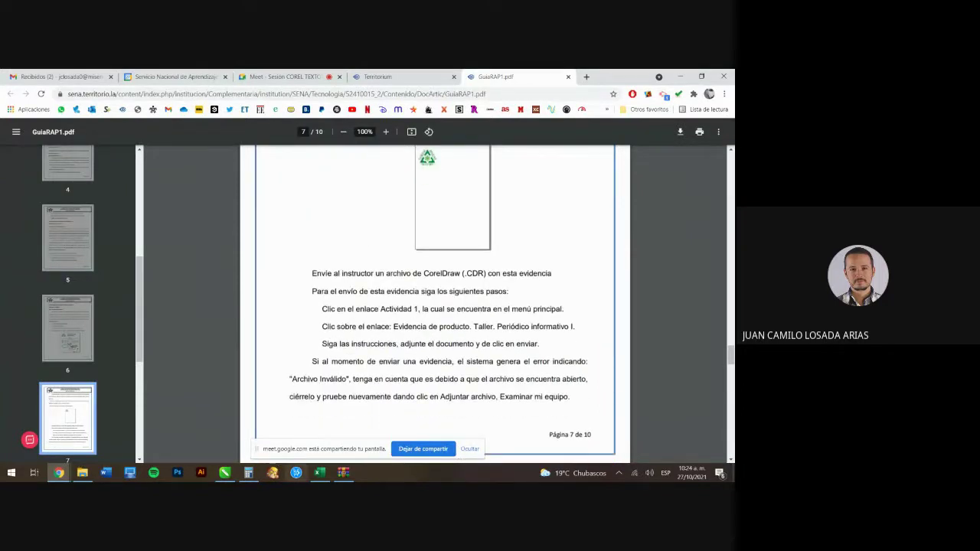
- Switch back to CorelDRAW and save the newspaper document as "Periodico 1" in CDR format in the sena folder
{"action": "left_click", "coordinate": [224, 473]}
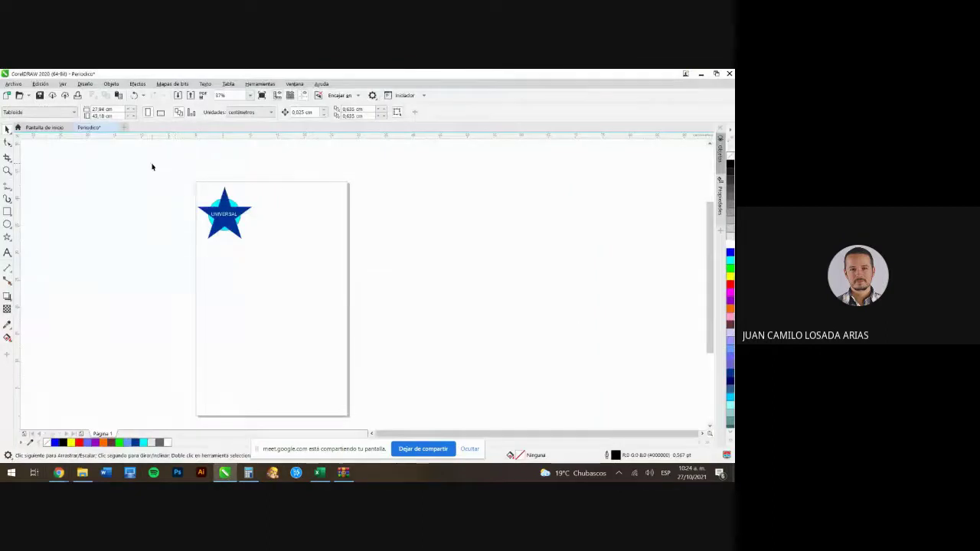
{"action": "left_click", "coordinate": [13, 84]}
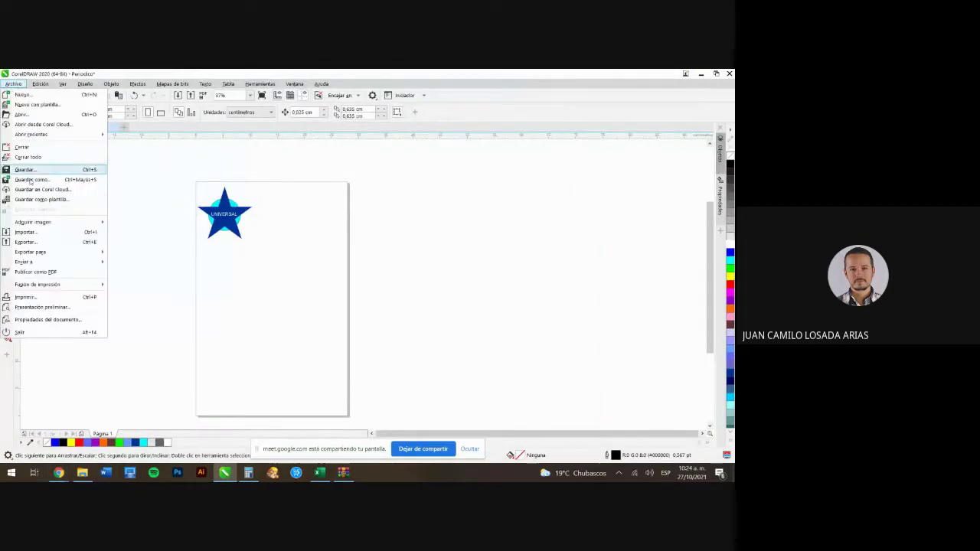
{"action": "left_click", "coordinate": [34, 180]}
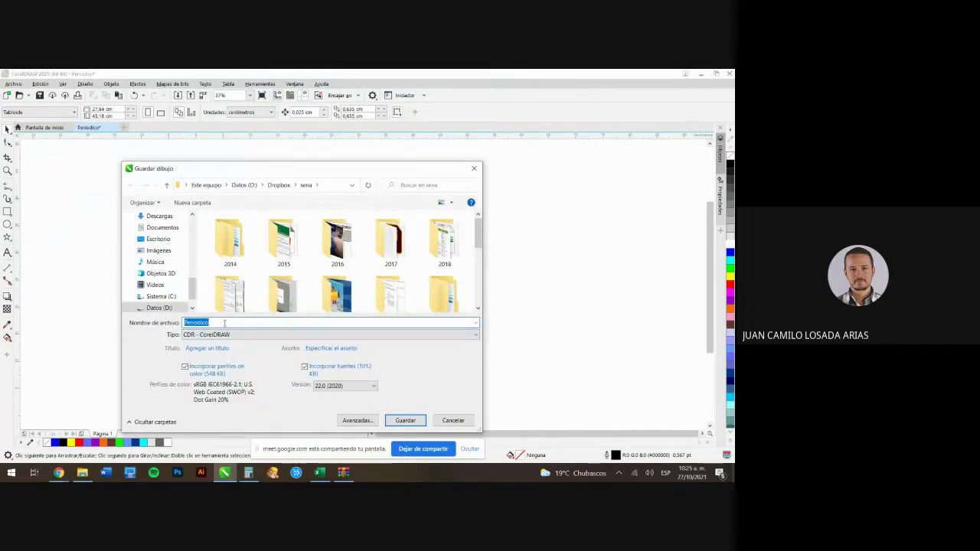
{"action": "left_click", "coordinate": [240, 322]}
{"action": "type", "text": "1"}
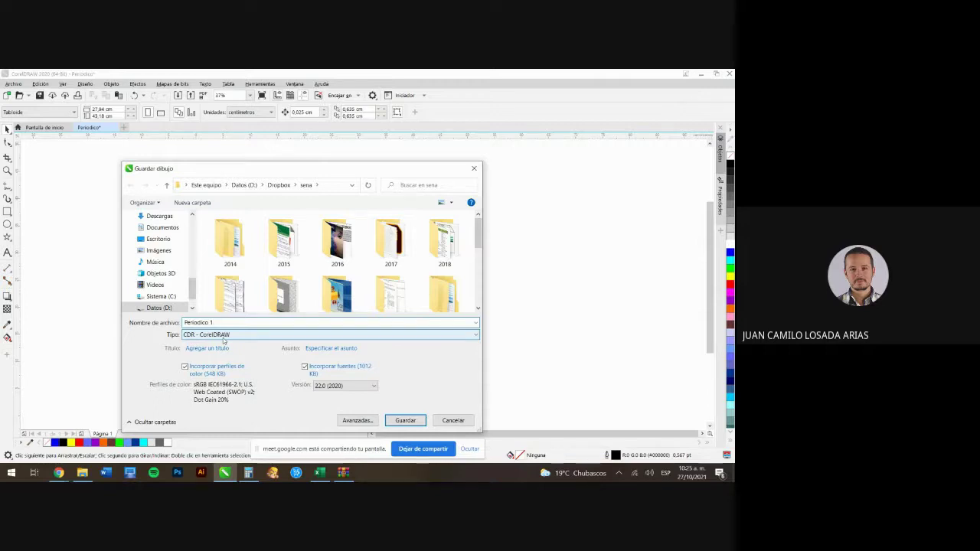
{"action": "left_click", "coordinate": [405, 421]}
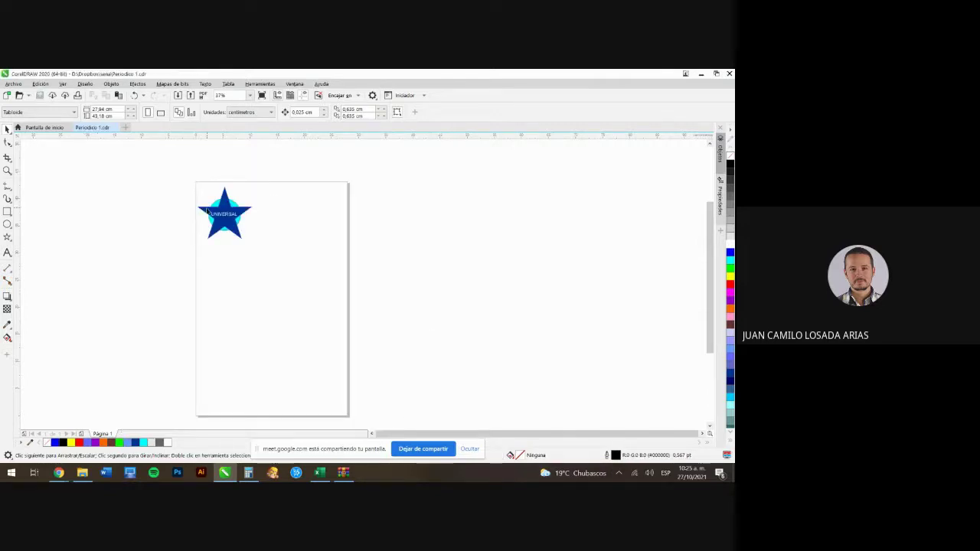
- Switch to Territorium in Chrome and review where Evidencia de producto. Taller. Periódico informativo I sits within Actividad 1
{"action": "mouse_move", "coordinate": [59, 473]}
{"action": "left_click", "coordinate": [56, 432]}
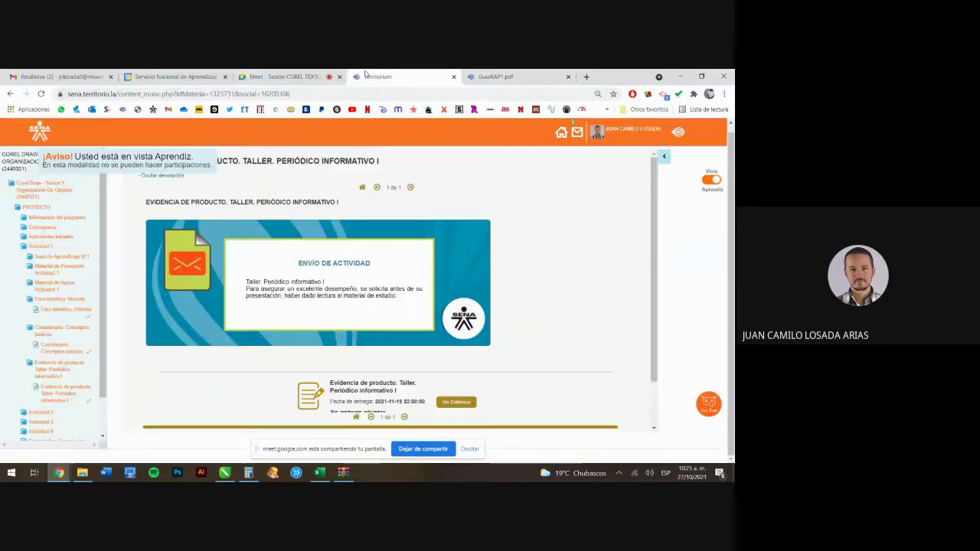
{"action": "left_click", "coordinate": [375, 77]}
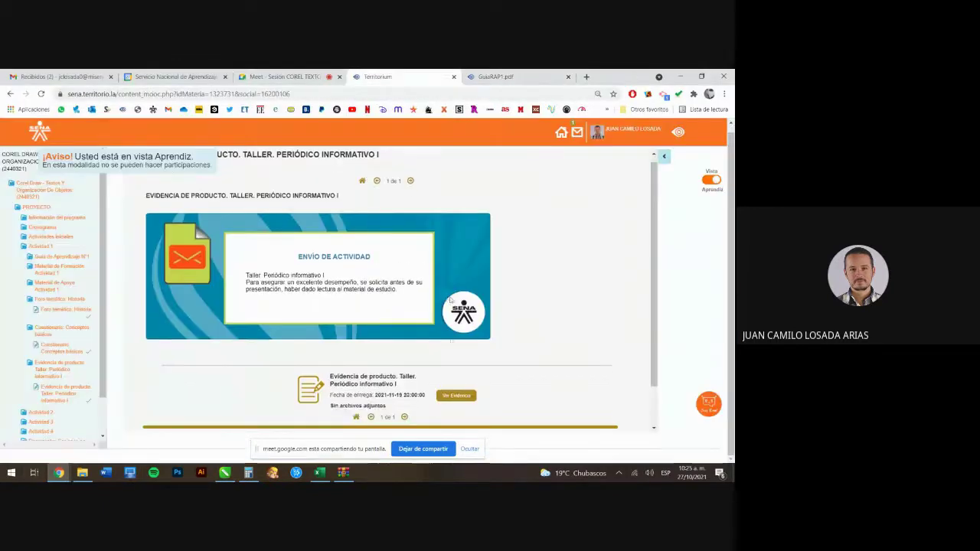
{"action": "scroll", "coordinate": [450, 300], "scroll_direction": "down", "scroll_amount": 1}
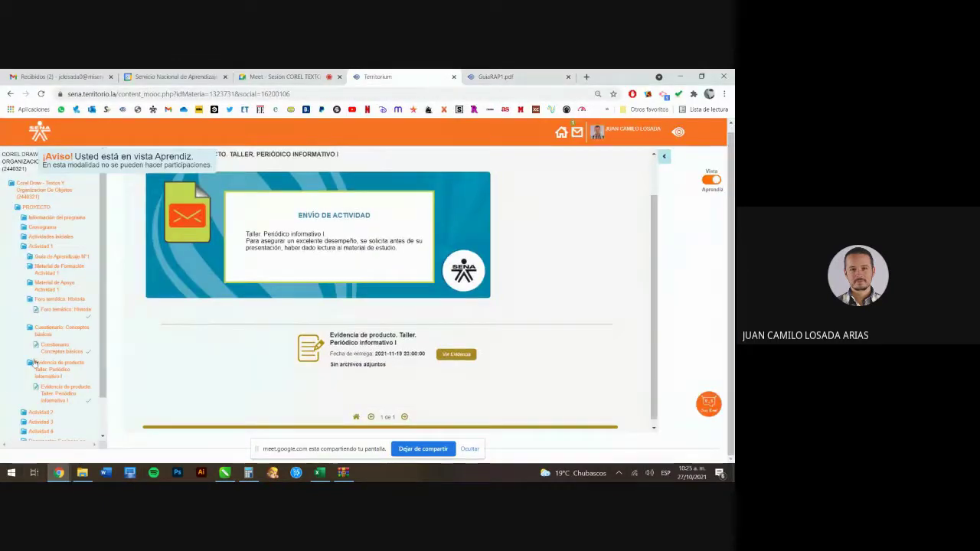
{"action": "left_click", "coordinate": [76, 366]}
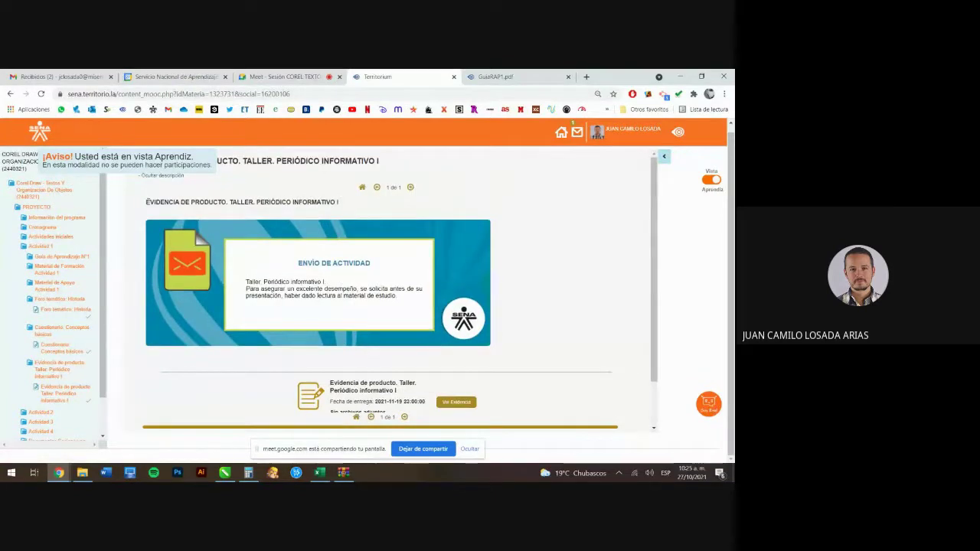
{"action": "left_click_drag", "start_coordinate": [146, 202], "coordinate": [353, 207]}
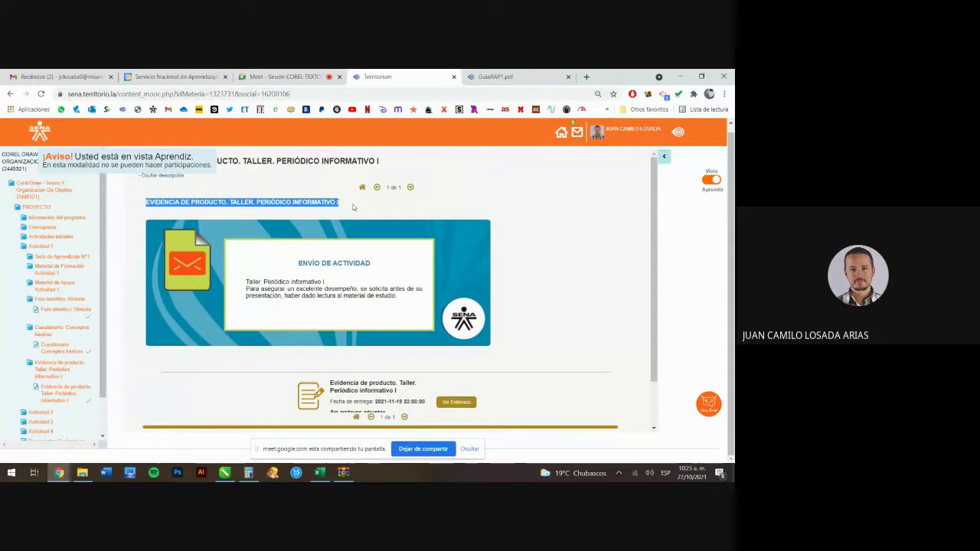
{"action": "left_click", "coordinate": [42, 246]}
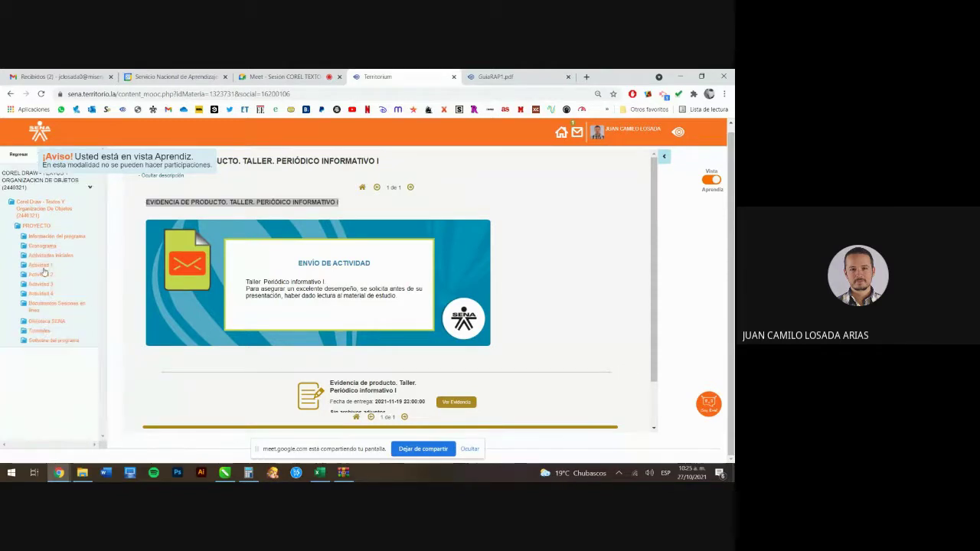
{"action": "left_click", "coordinate": [44, 266]}
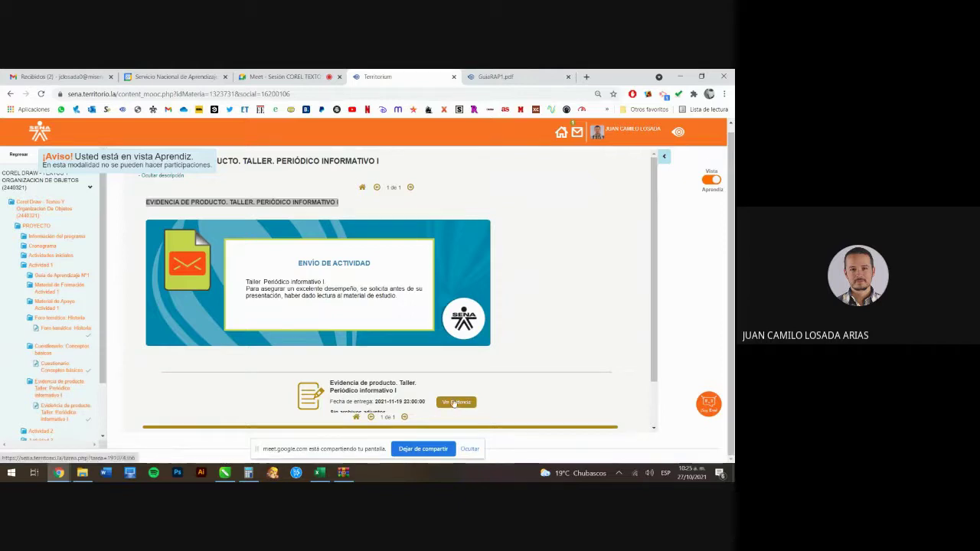
{"action": "scroll", "coordinate": [459, 400], "scroll_direction": "down", "scroll_amount": 2}
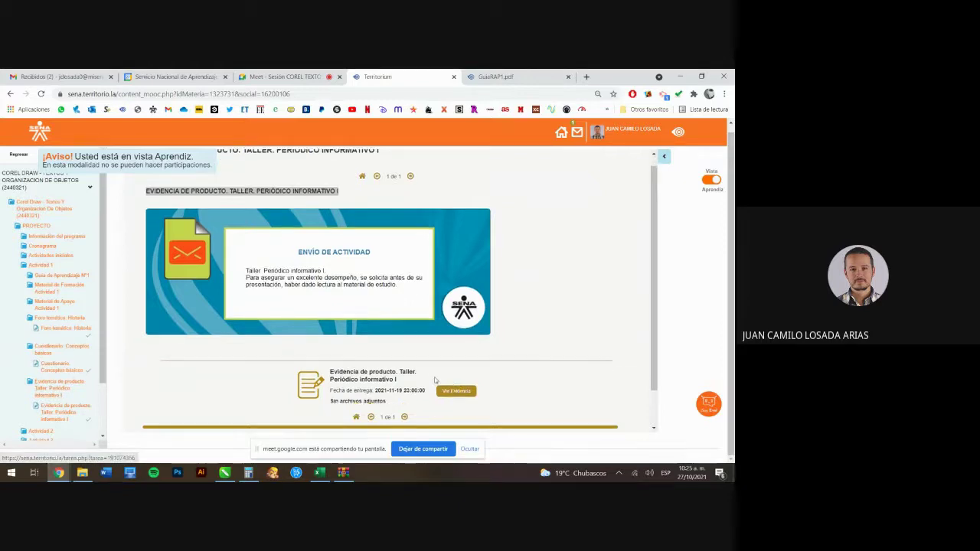
{"action": "scroll", "coordinate": [437, 376], "scroll_direction": "up", "scroll_amount": 2}
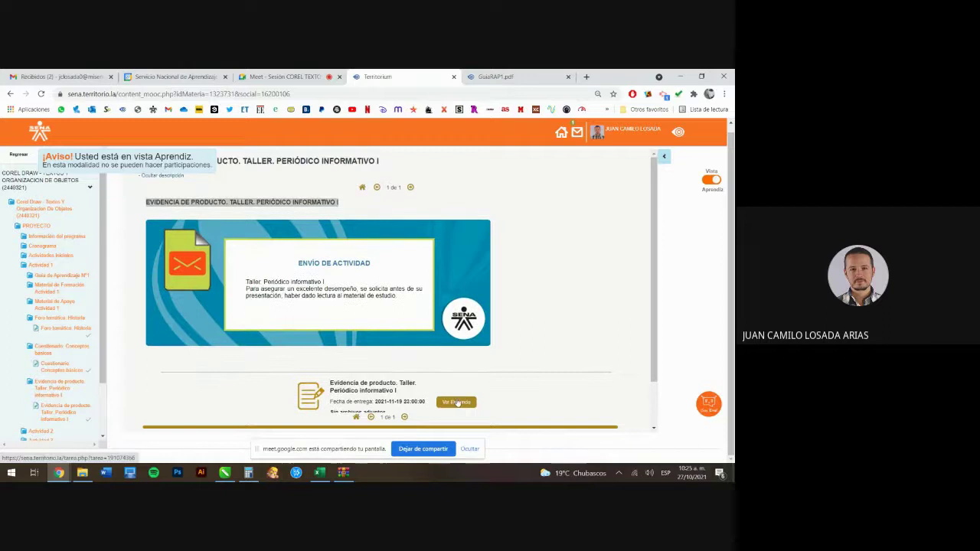
- Open the Periódico informativo I evidence and examine its response form, including the text editor and the attachment and submission options
{"action": "left_click", "coordinate": [457, 402]}
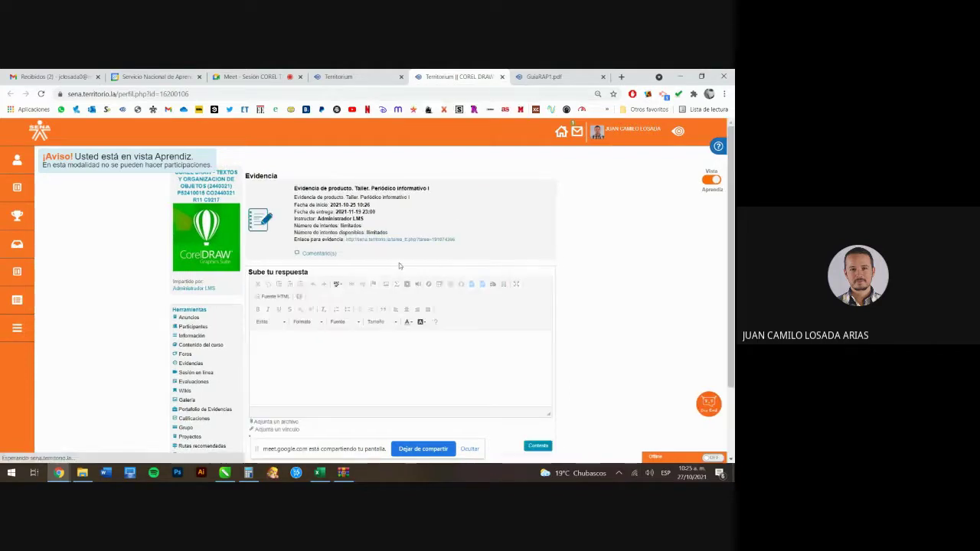
{"action": "left_click", "coordinate": [314, 339]}
{"action": "scroll", "coordinate": [313, 333], "scroll_direction": "down", "scroll_amount": 1}
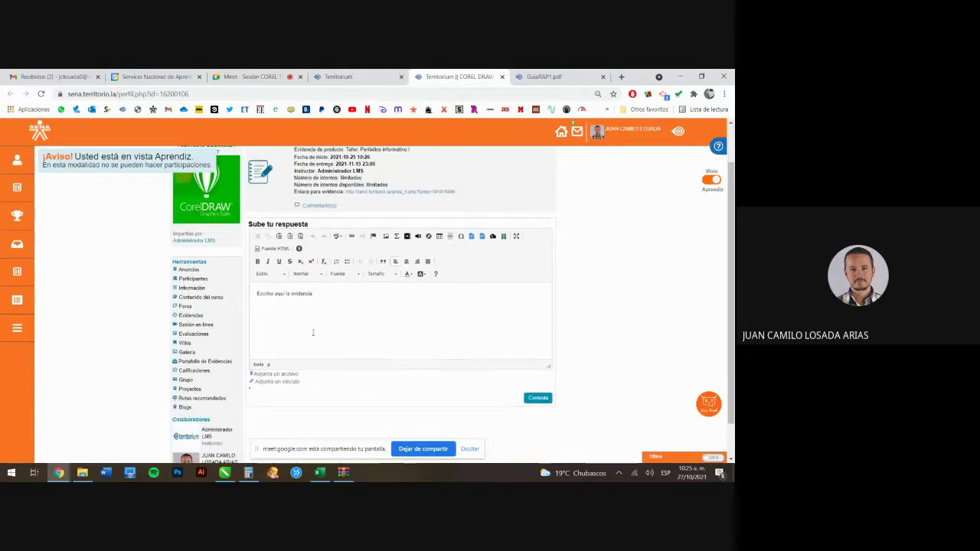
{"action": "left_click_drag", "start_coordinate": [359, 295], "coordinate": [227, 294]}
{"action": "left_click", "coordinate": [324, 332]}
{"action": "key", "text": "ctrl+a"}
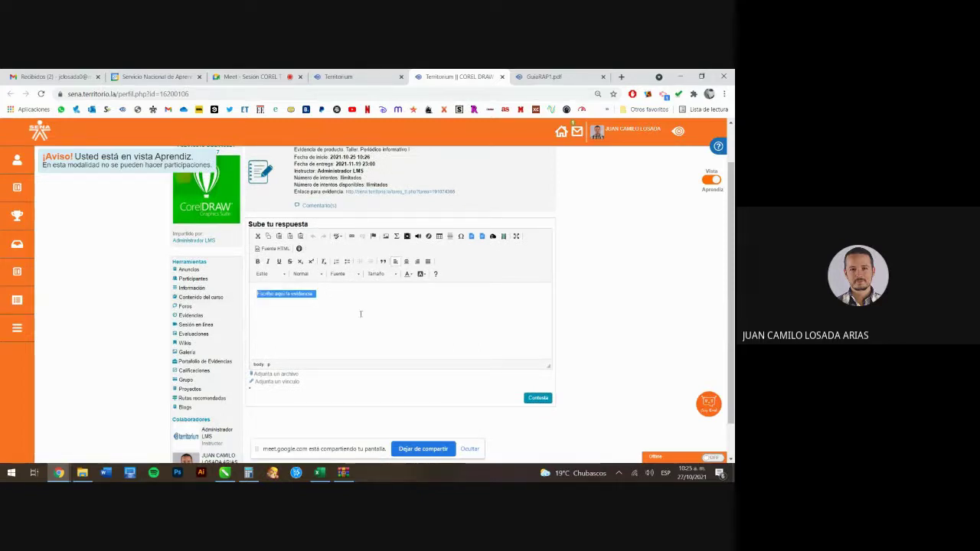
{"action": "left_click", "coordinate": [364, 316]}
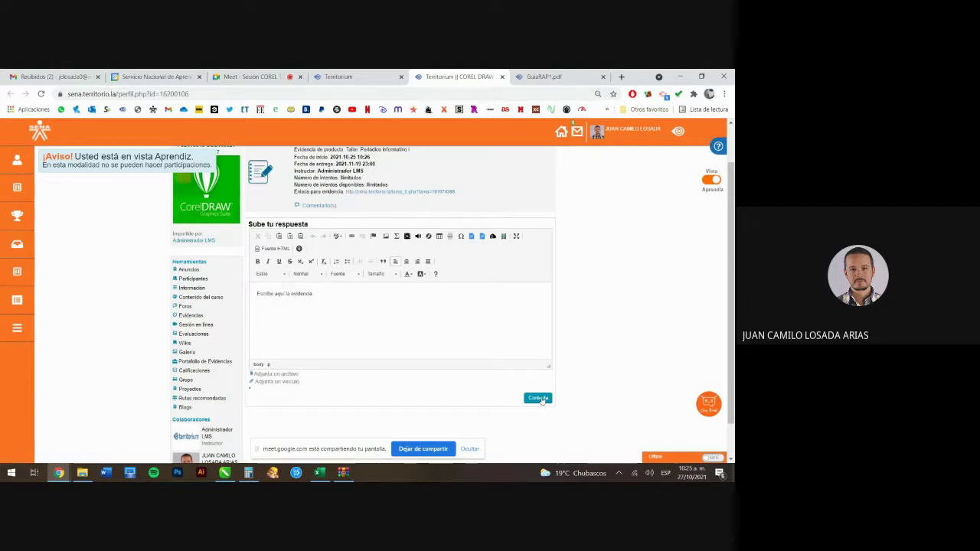
- Close the evidence submission page without submitting and return to the Google Meet call
{"action": "left_click", "coordinate": [337, 76]}
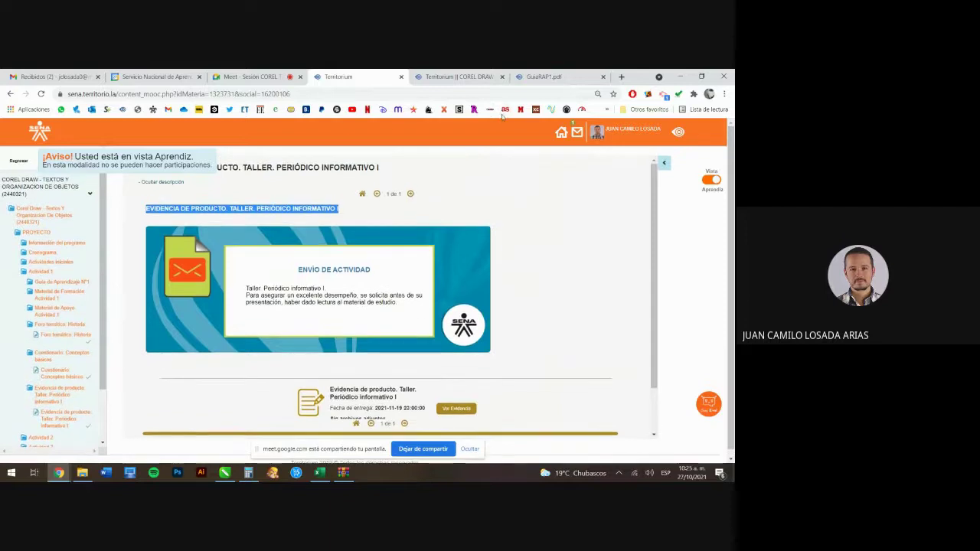
{"action": "left_click", "coordinate": [493, 83]}
{"action": "left_click", "coordinate": [502, 77]}
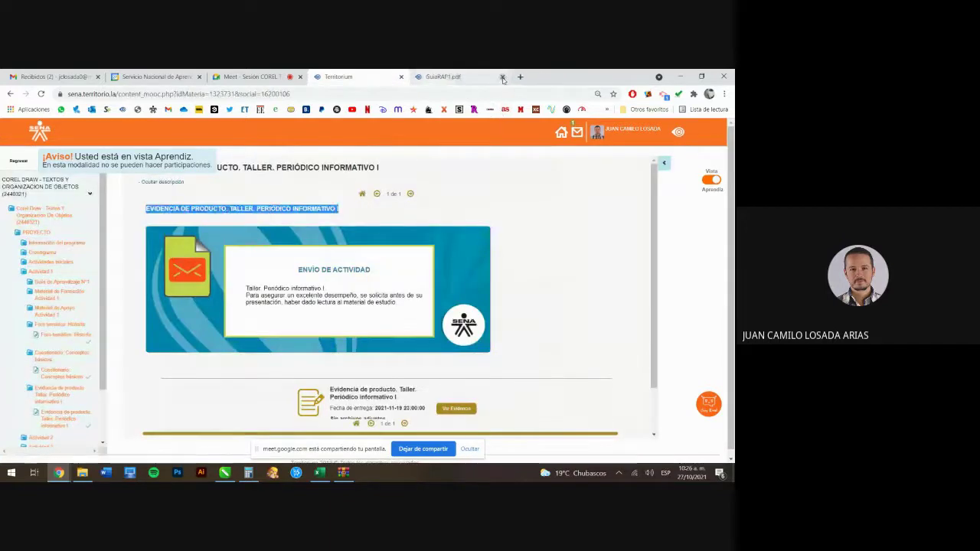
{"action": "key", "text": "ctrl+shift+Tab"}
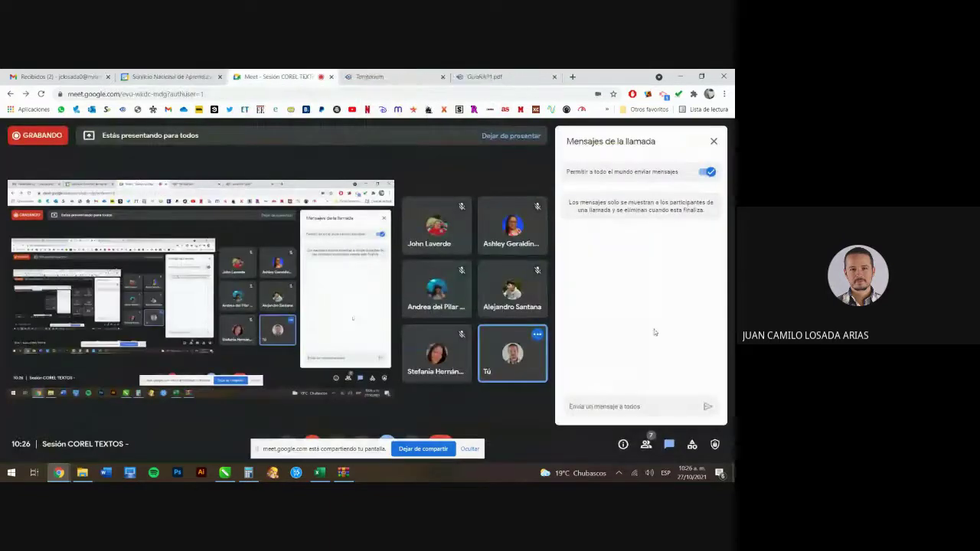